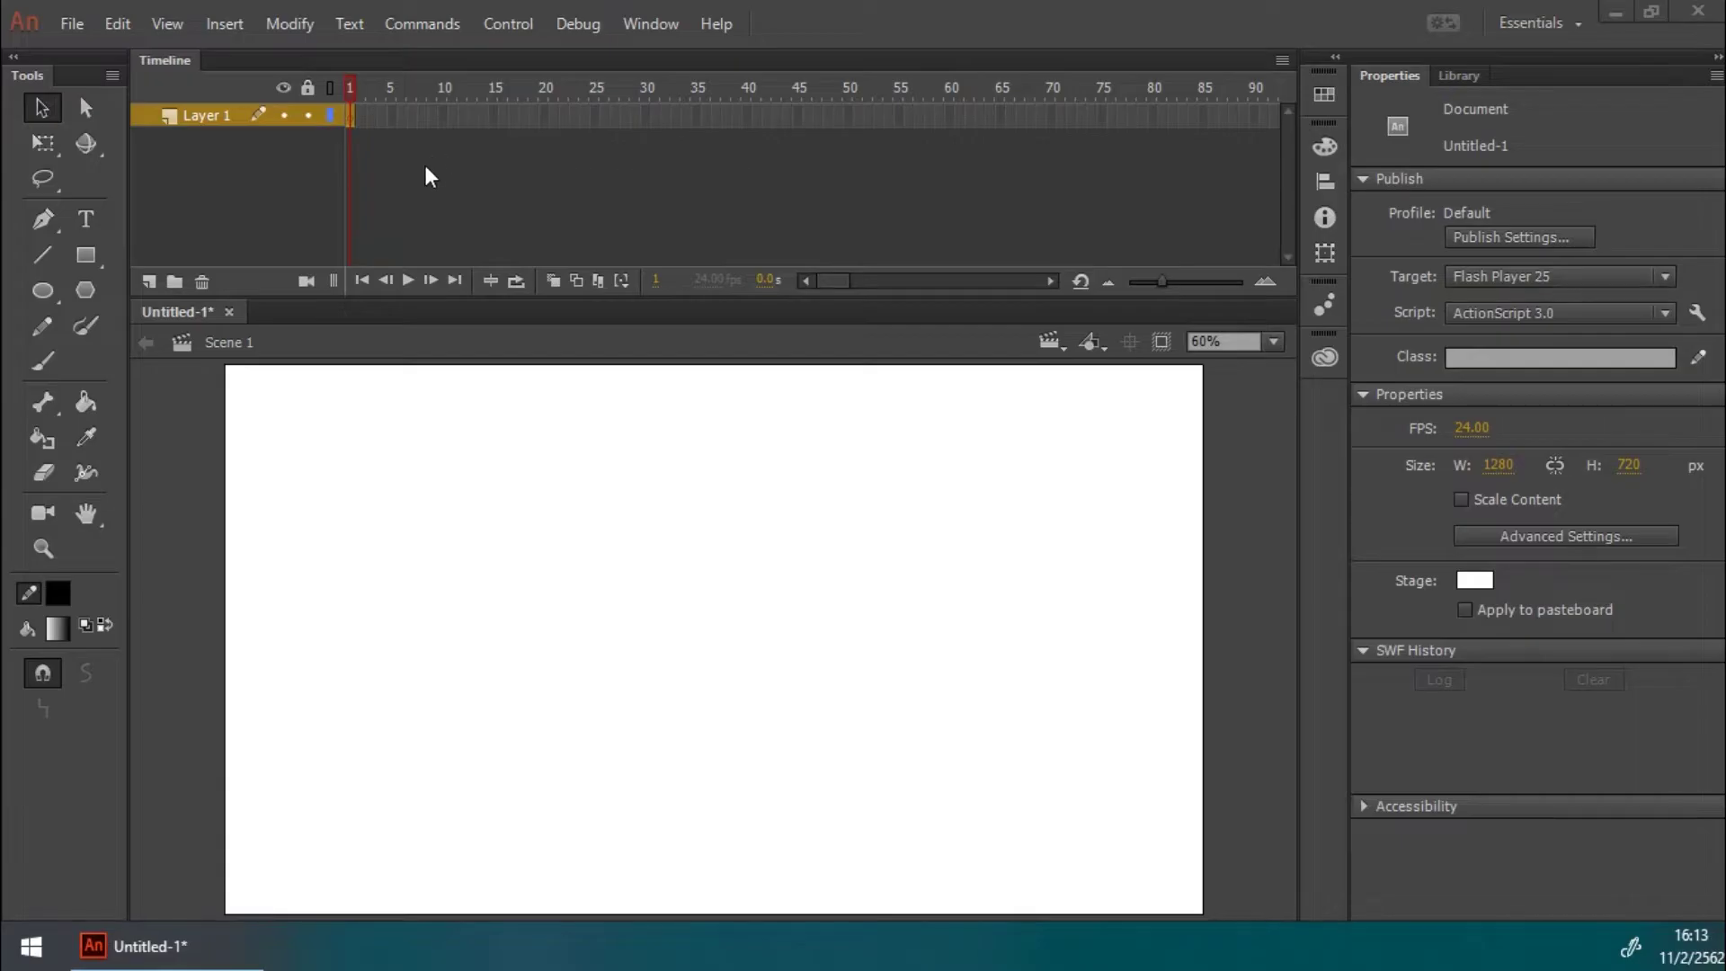
pyautogui.rightClick(352, 115)
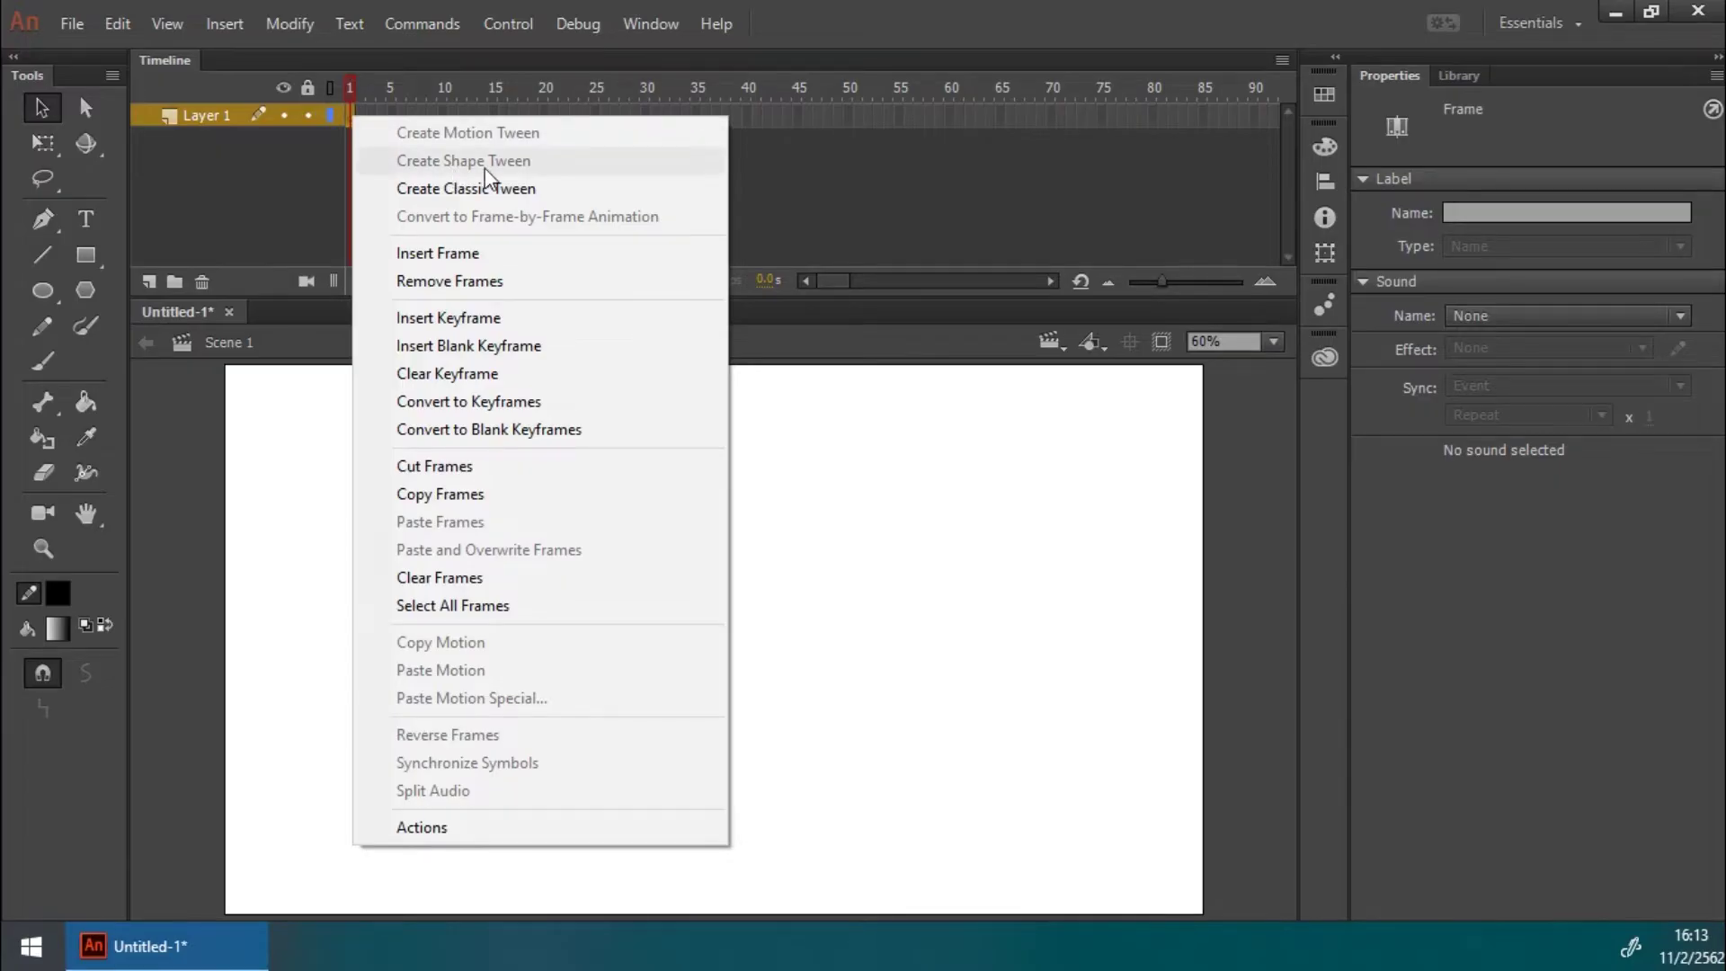
pyautogui.click(849, 182)
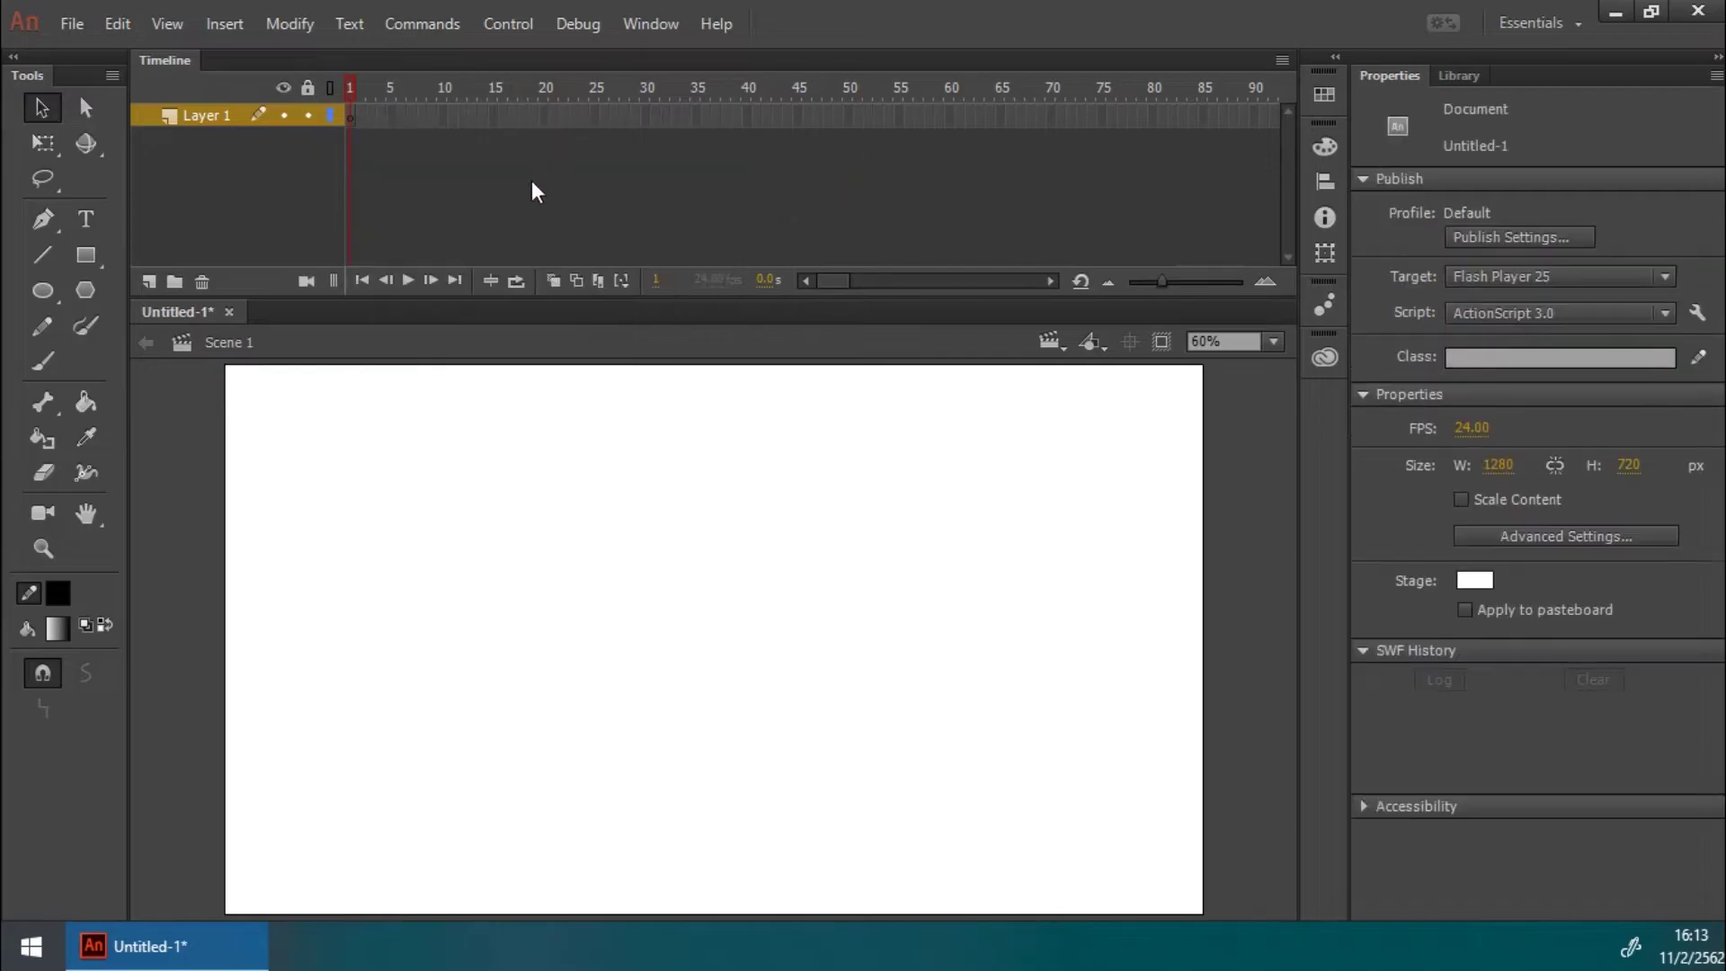
pyautogui.rightClick(353, 116)
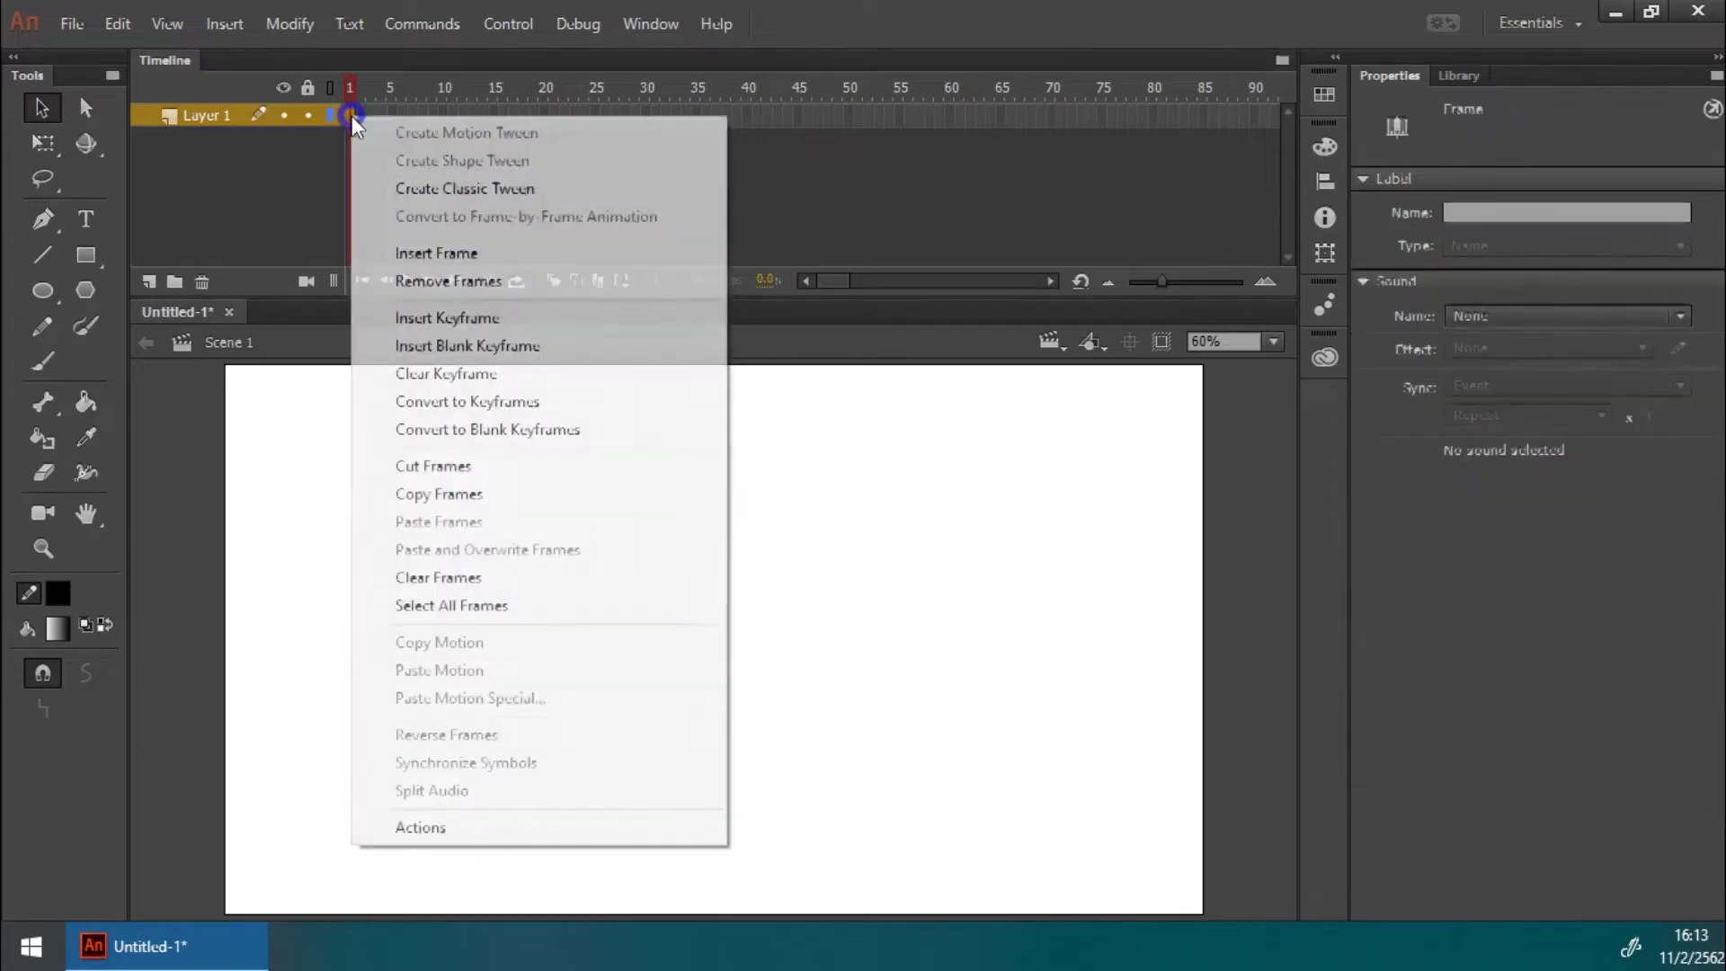
pyautogui.click(798, 171)
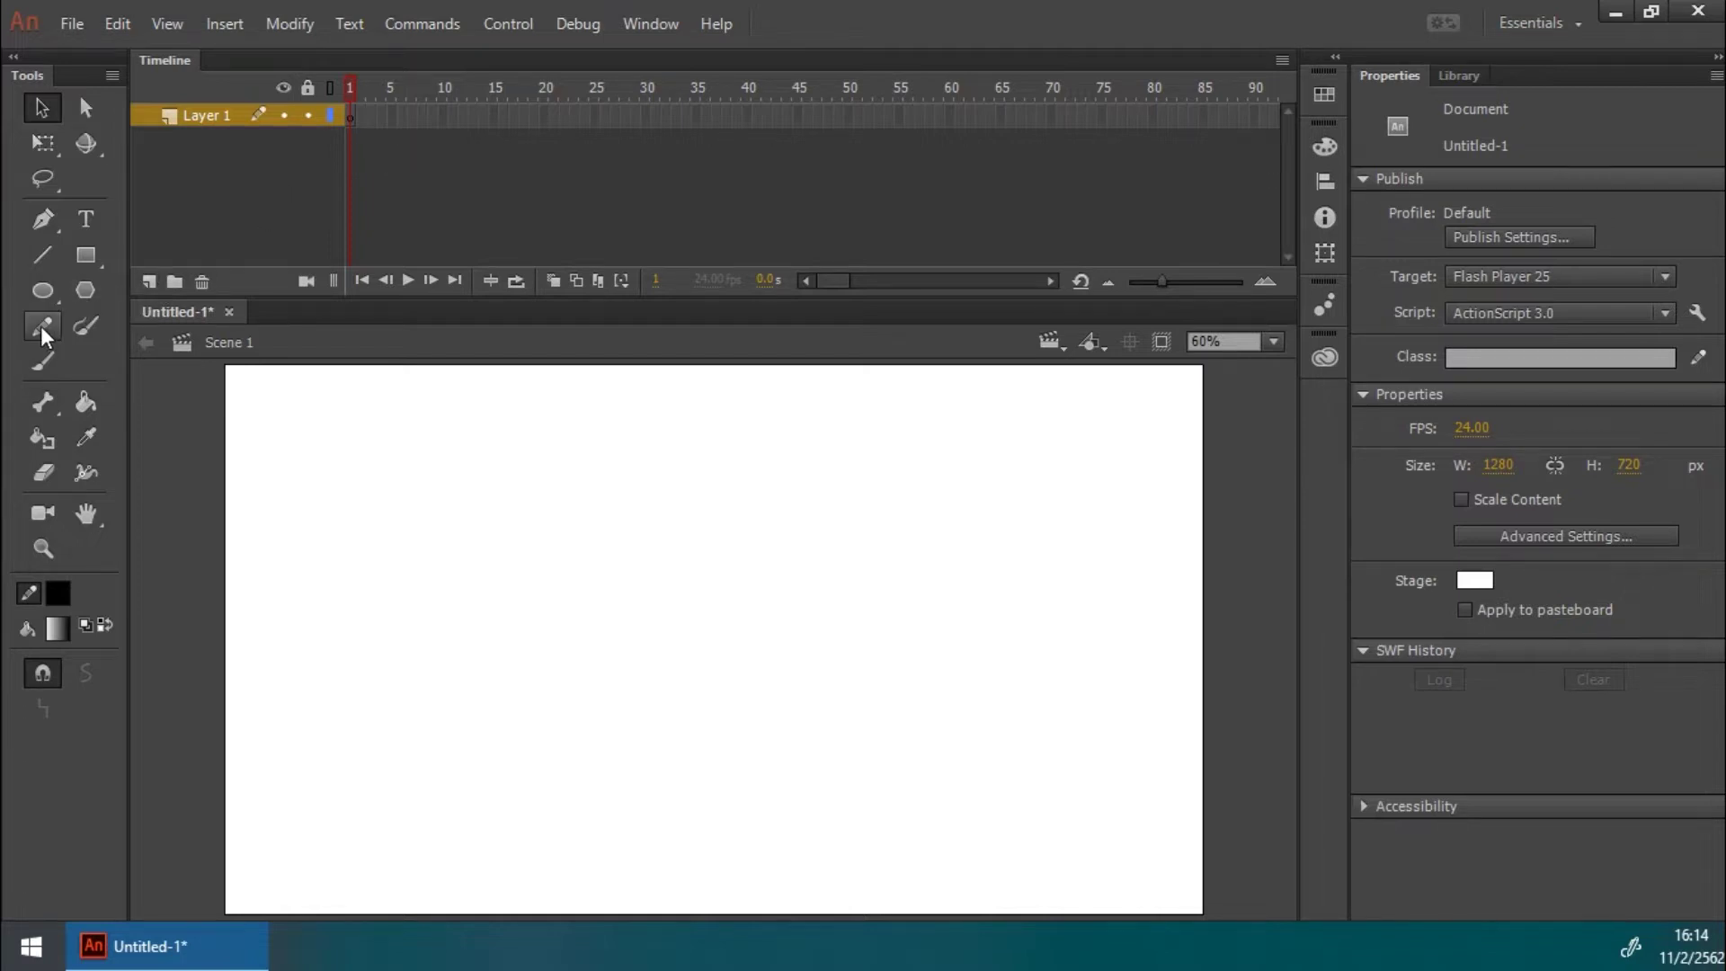
# Step: Set up the Brush Tool with brush size 8 and a solid black fill
pyautogui.click(45, 290)
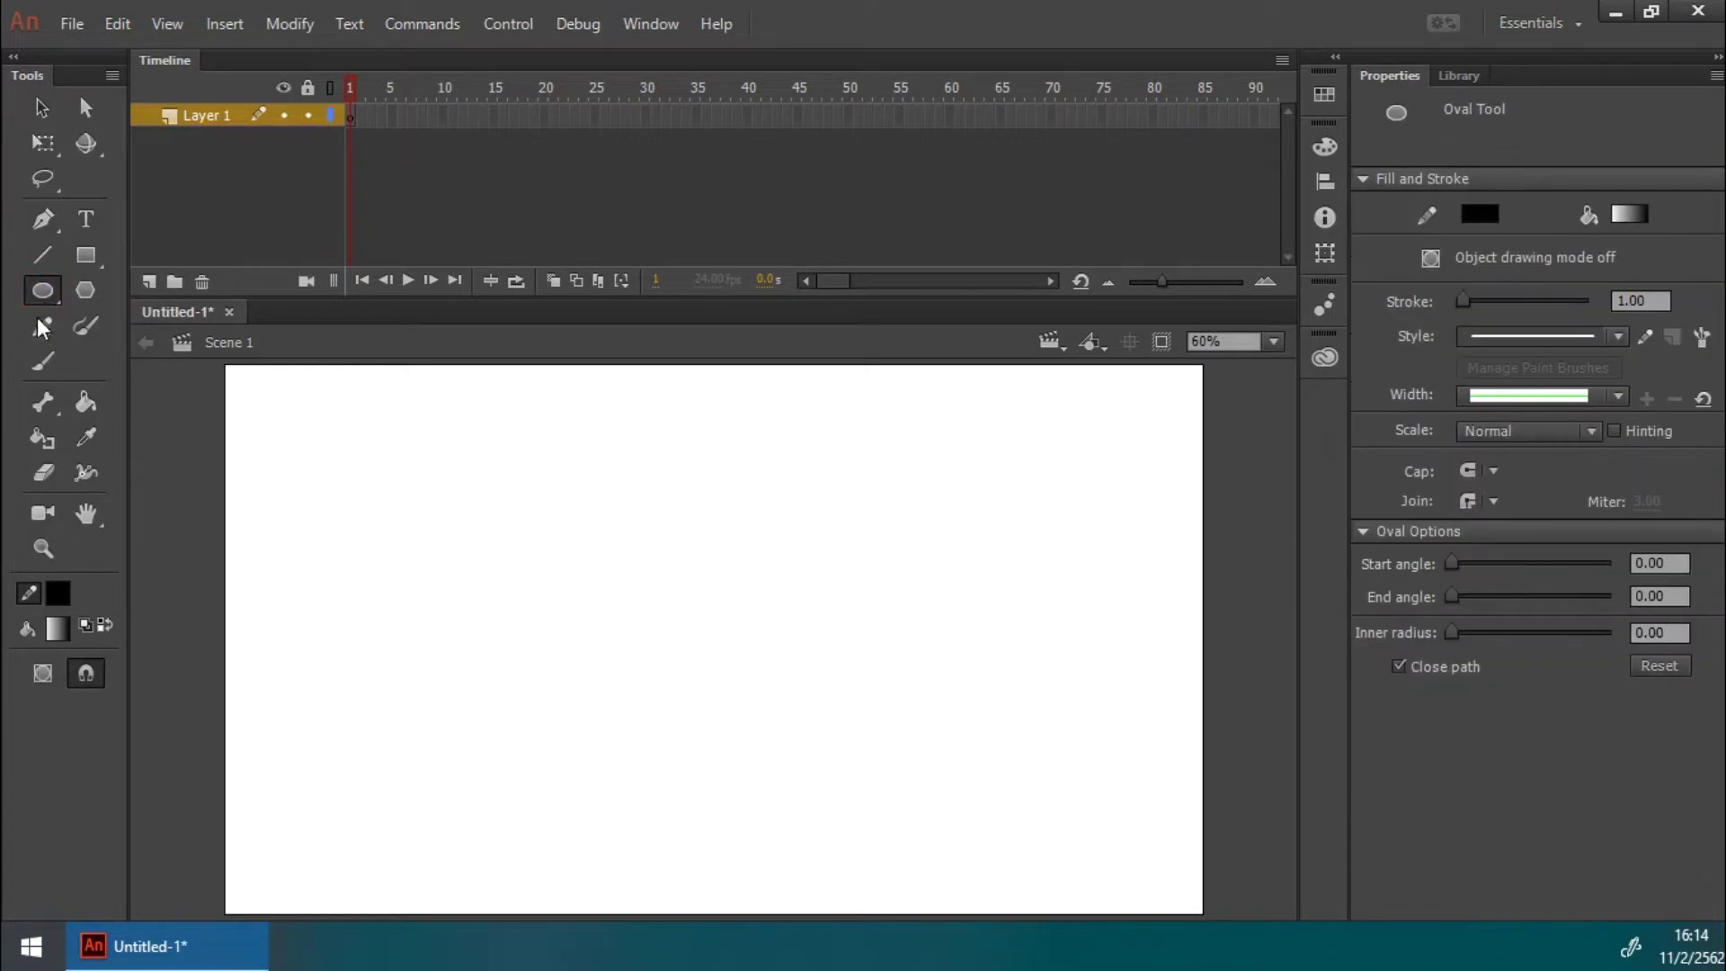
pyautogui.click(41, 362)
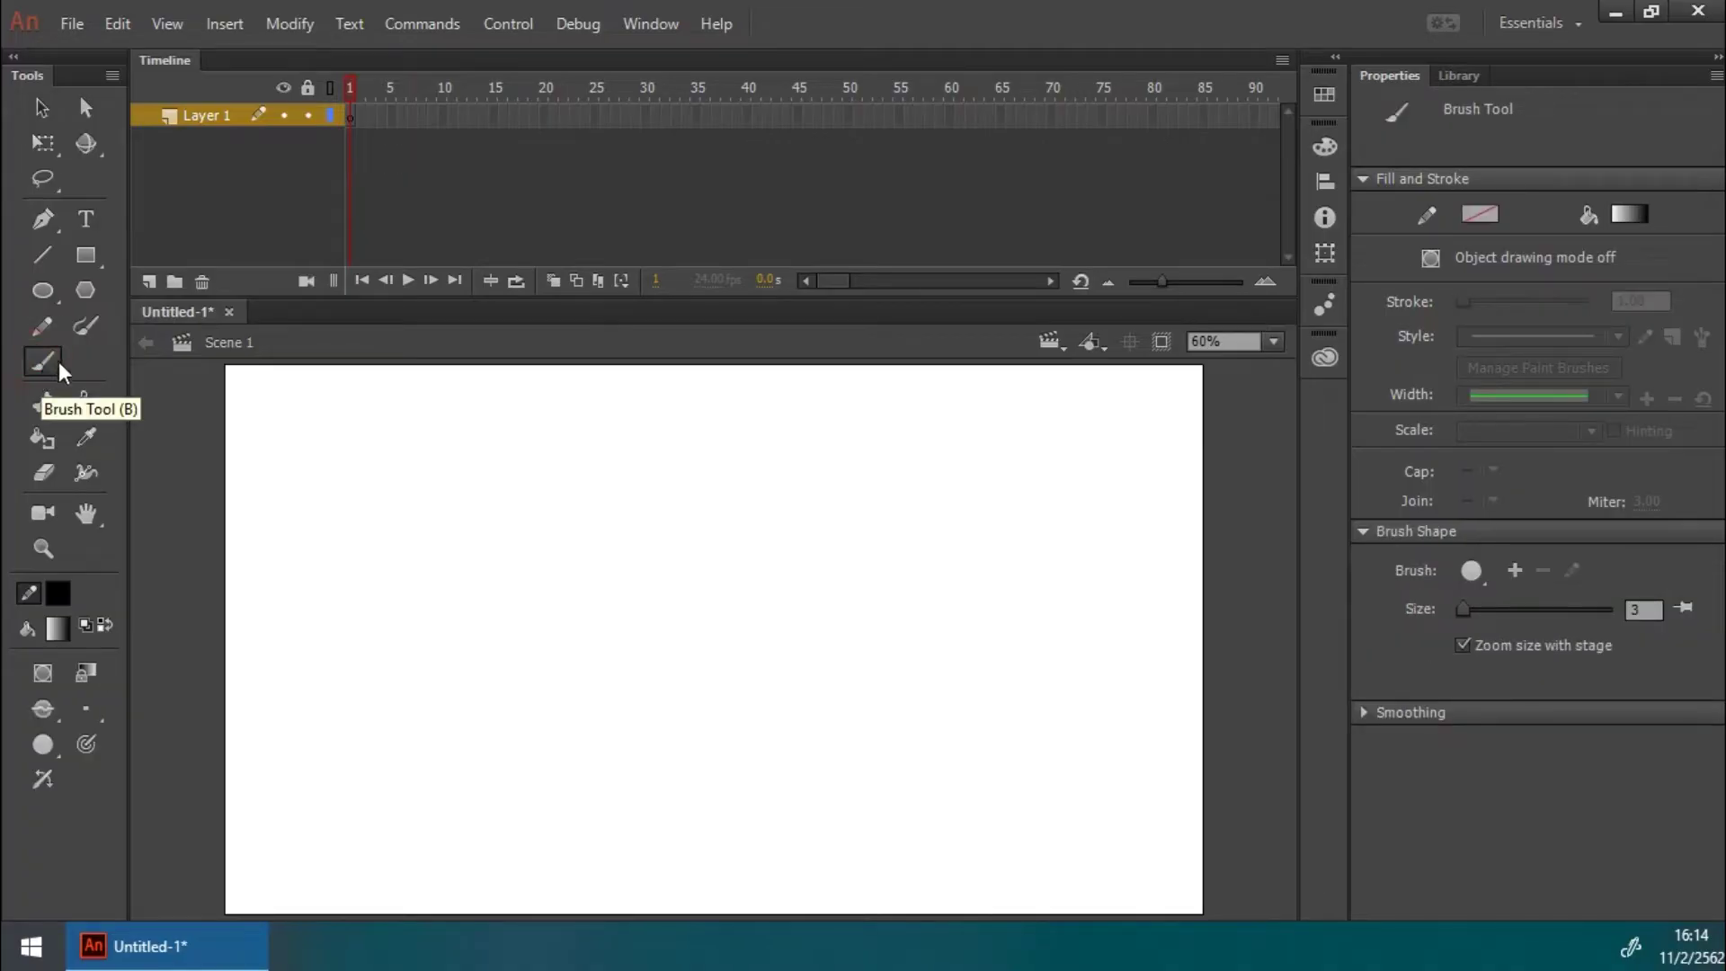
pyautogui.click(95, 714)
pyautogui.click(130, 546)
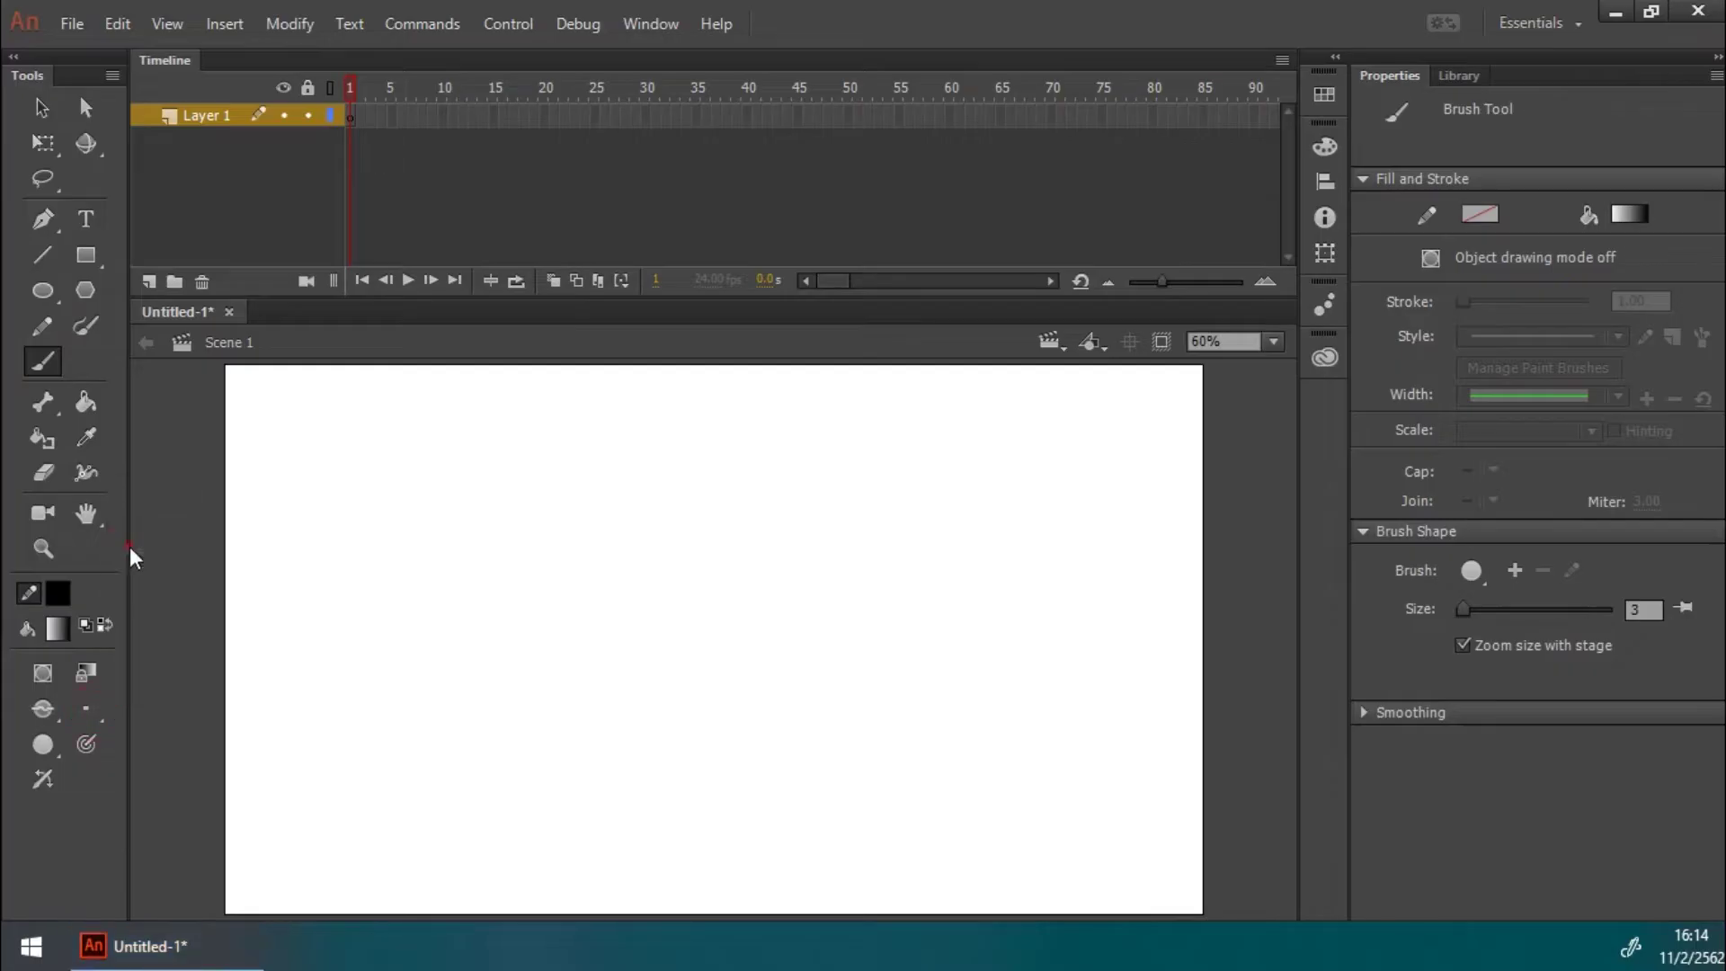
pyautogui.click(56, 629)
pyautogui.click(171, 472)
# Step: Paint a small running stick figure with a round head on frame 1 of Layer 1, undoing any bad strokes
pyautogui.moveTo(417, 496)
pyautogui.mouseDown()
pyautogui.moveTo(393, 545)
pyautogui.moveTo(438, 558)
pyautogui.moveTo(438, 507)
pyautogui.mouseUp()
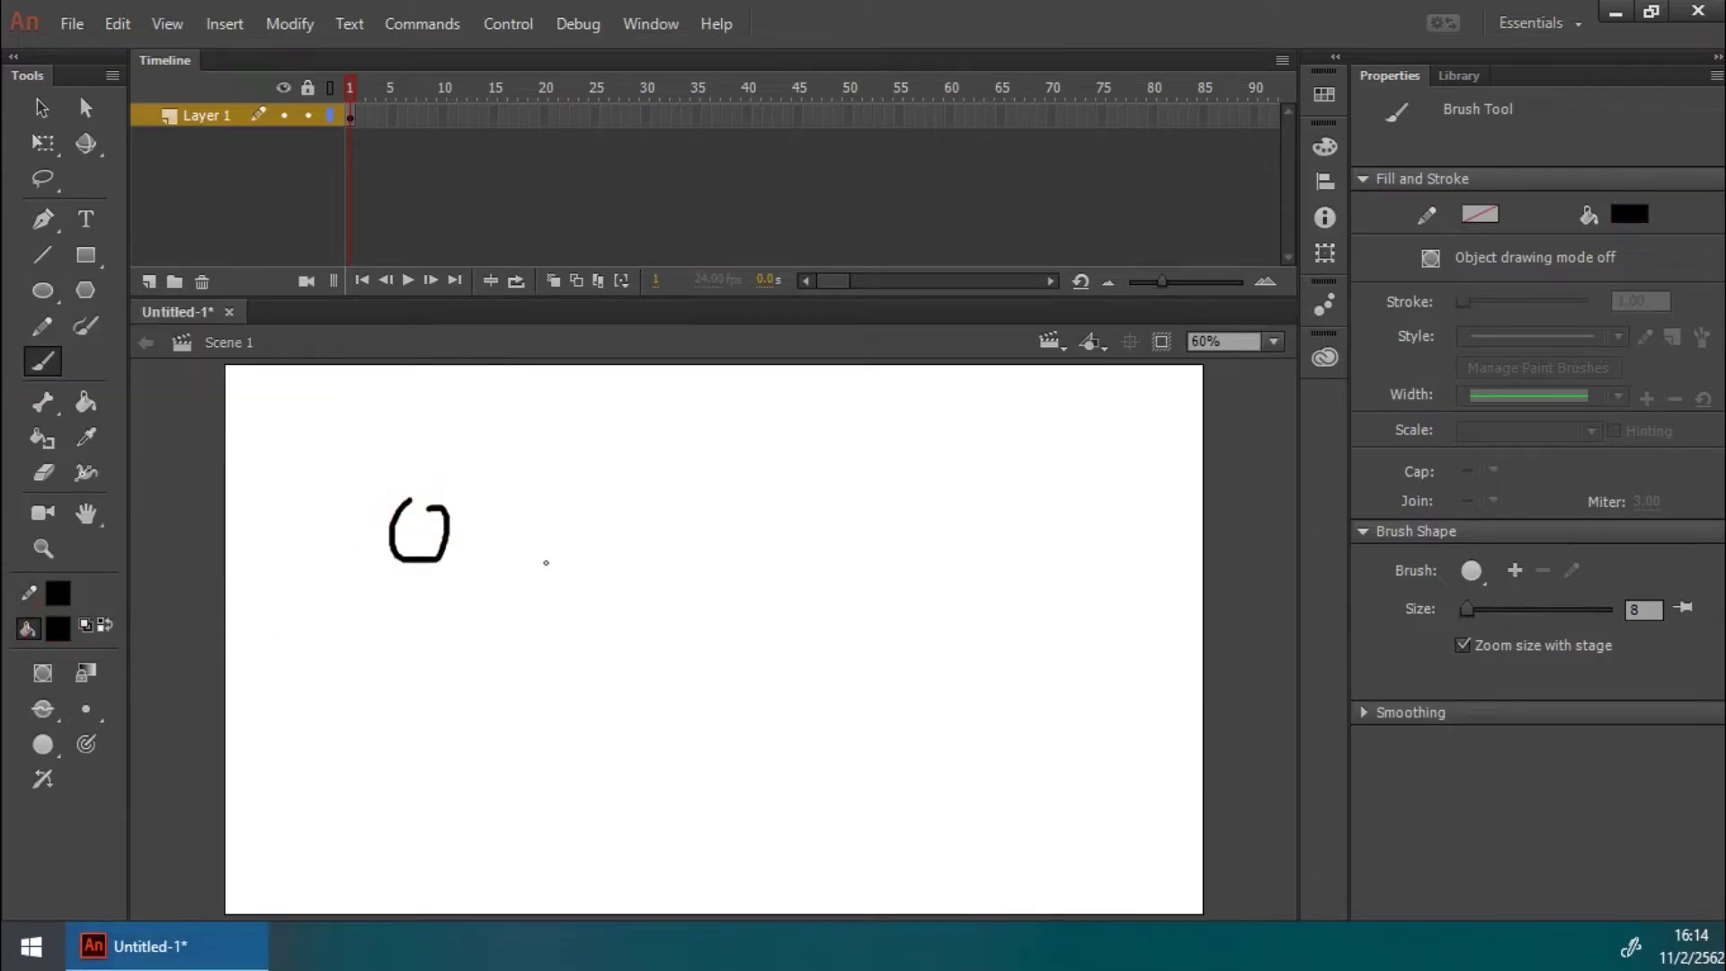
pyautogui.hotkey('ctrl', 'z')
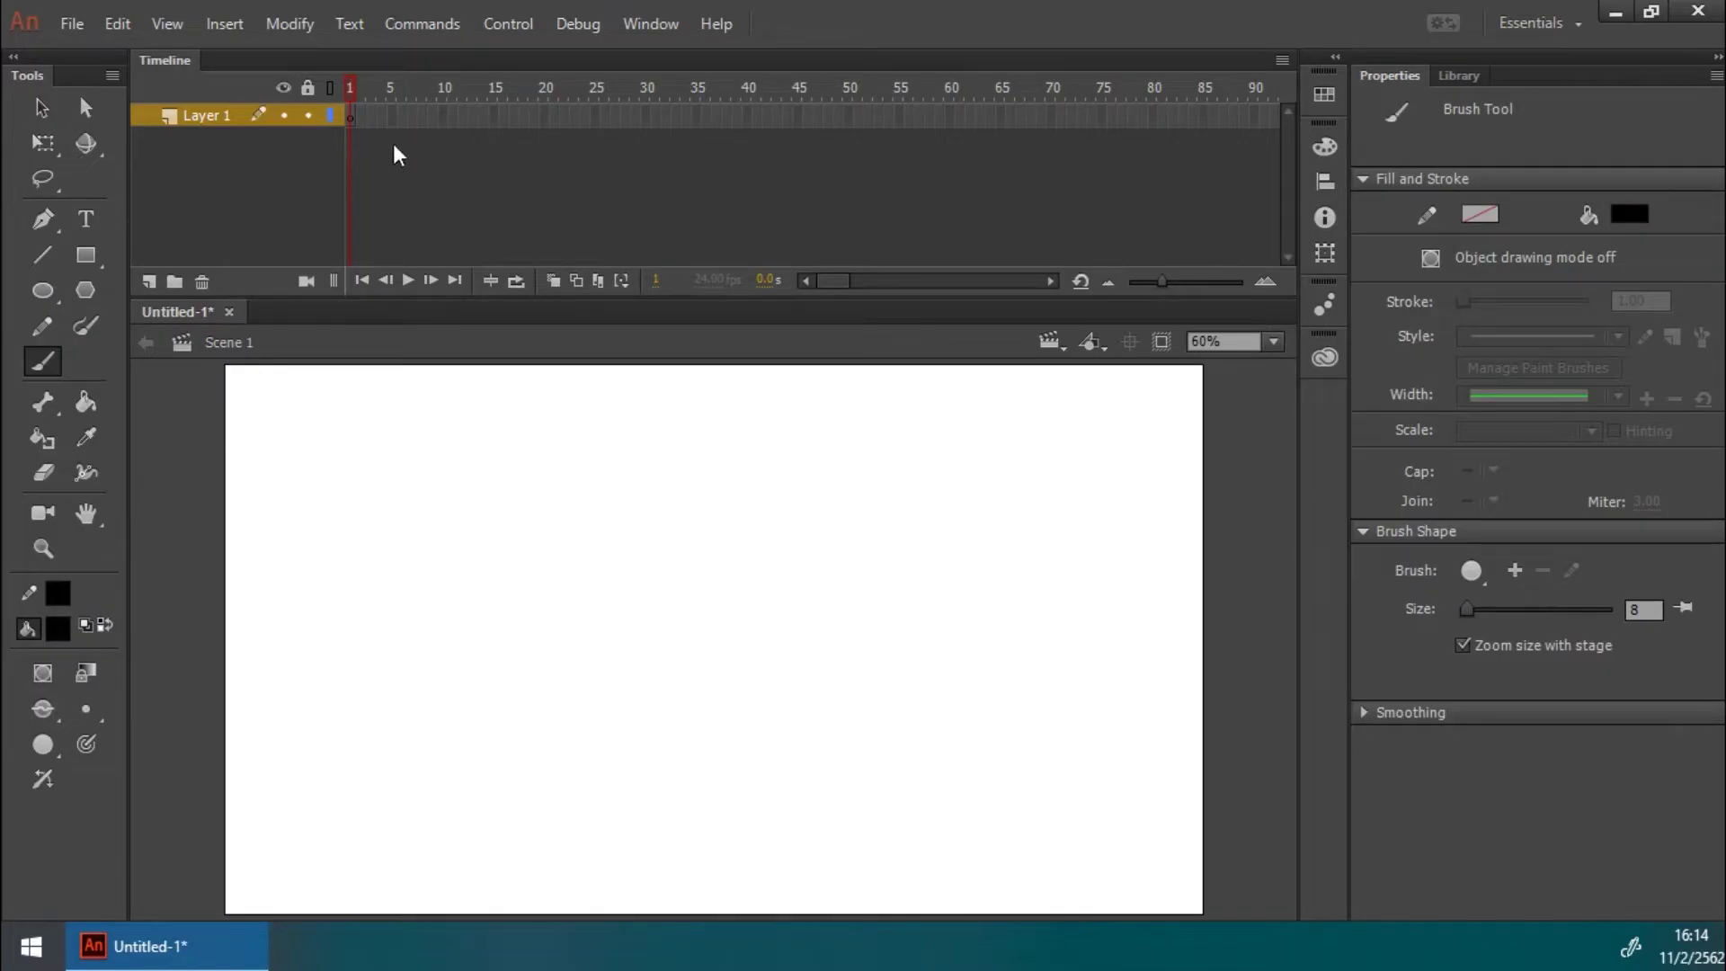
pyautogui.click(352, 115)
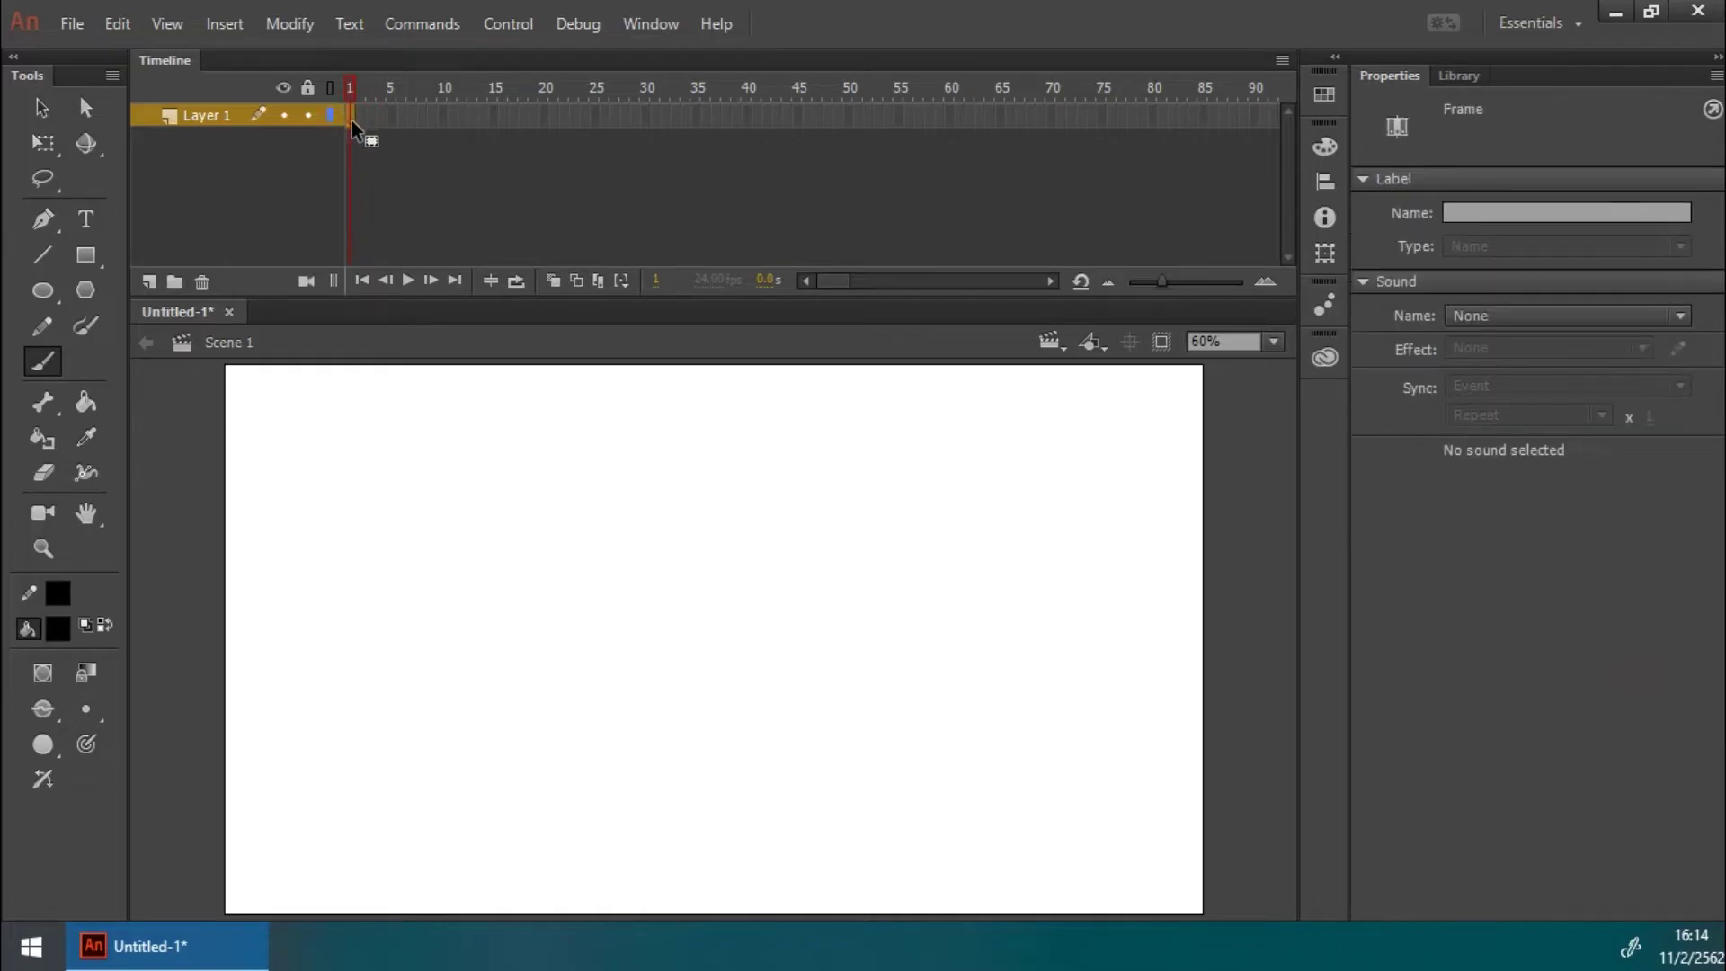
pyautogui.moveTo(493, 510)
pyautogui.mouseDown()
pyautogui.moveTo(475, 542)
pyautogui.moveTo(528, 549)
pyautogui.moveTo(521, 514)
pyautogui.moveTo(490, 508)
pyautogui.mouseUp()
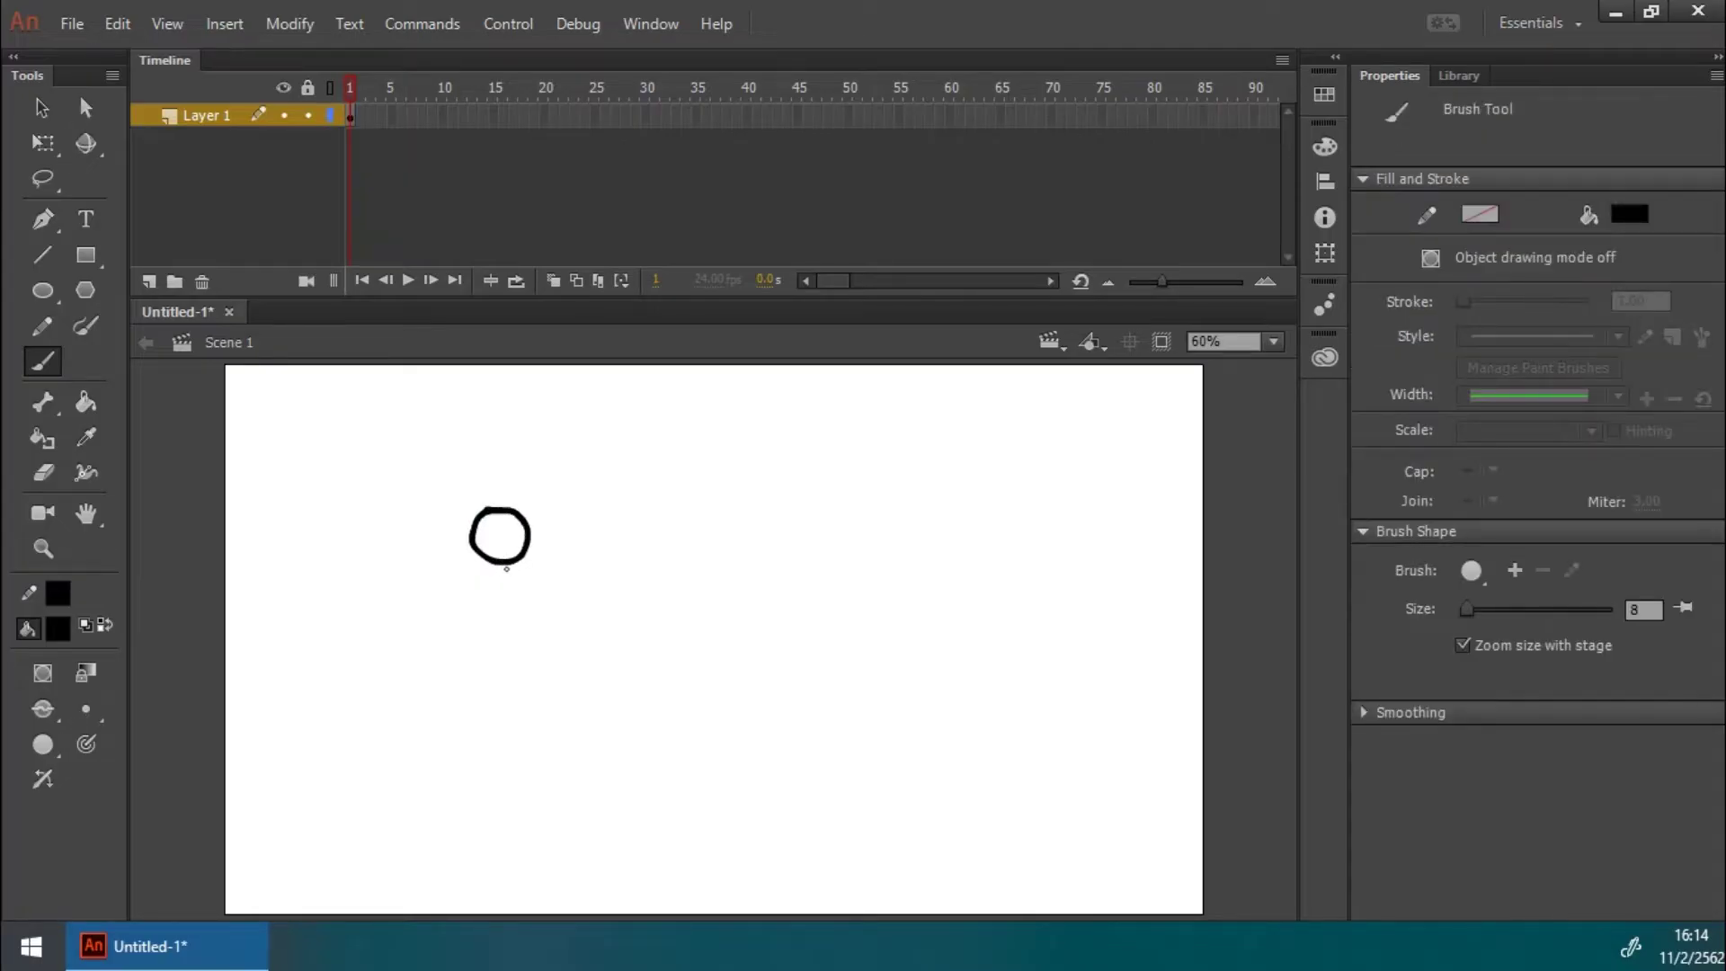
pyautogui.moveTo(501, 565)
pyautogui.mouseDown()
pyautogui.moveTo(497, 606)
pyautogui.moveTo(523, 622)
pyautogui.moveTo(517, 647)
pyautogui.moveTo(473, 629)
pyautogui.moveTo(476, 678)
pyautogui.moveTo(486, 578)
pyautogui.moveTo(469, 596)
pyautogui.moveTo(542, 568)
pyautogui.moveTo(490, 601)
pyautogui.moveTo(523, 594)
pyautogui.moveTo(537, 568)
pyautogui.moveTo(483, 595)
pyautogui.mouseUp()
pyautogui.hotkey('ctrl', 'z')
pyautogui.hotkey('ctrl', 'z')
pyautogui.hotkey('ctrl', 'z')
pyautogui.hotkey('ctrl', 'z')
pyautogui.hotkey('ctrl', 'z')
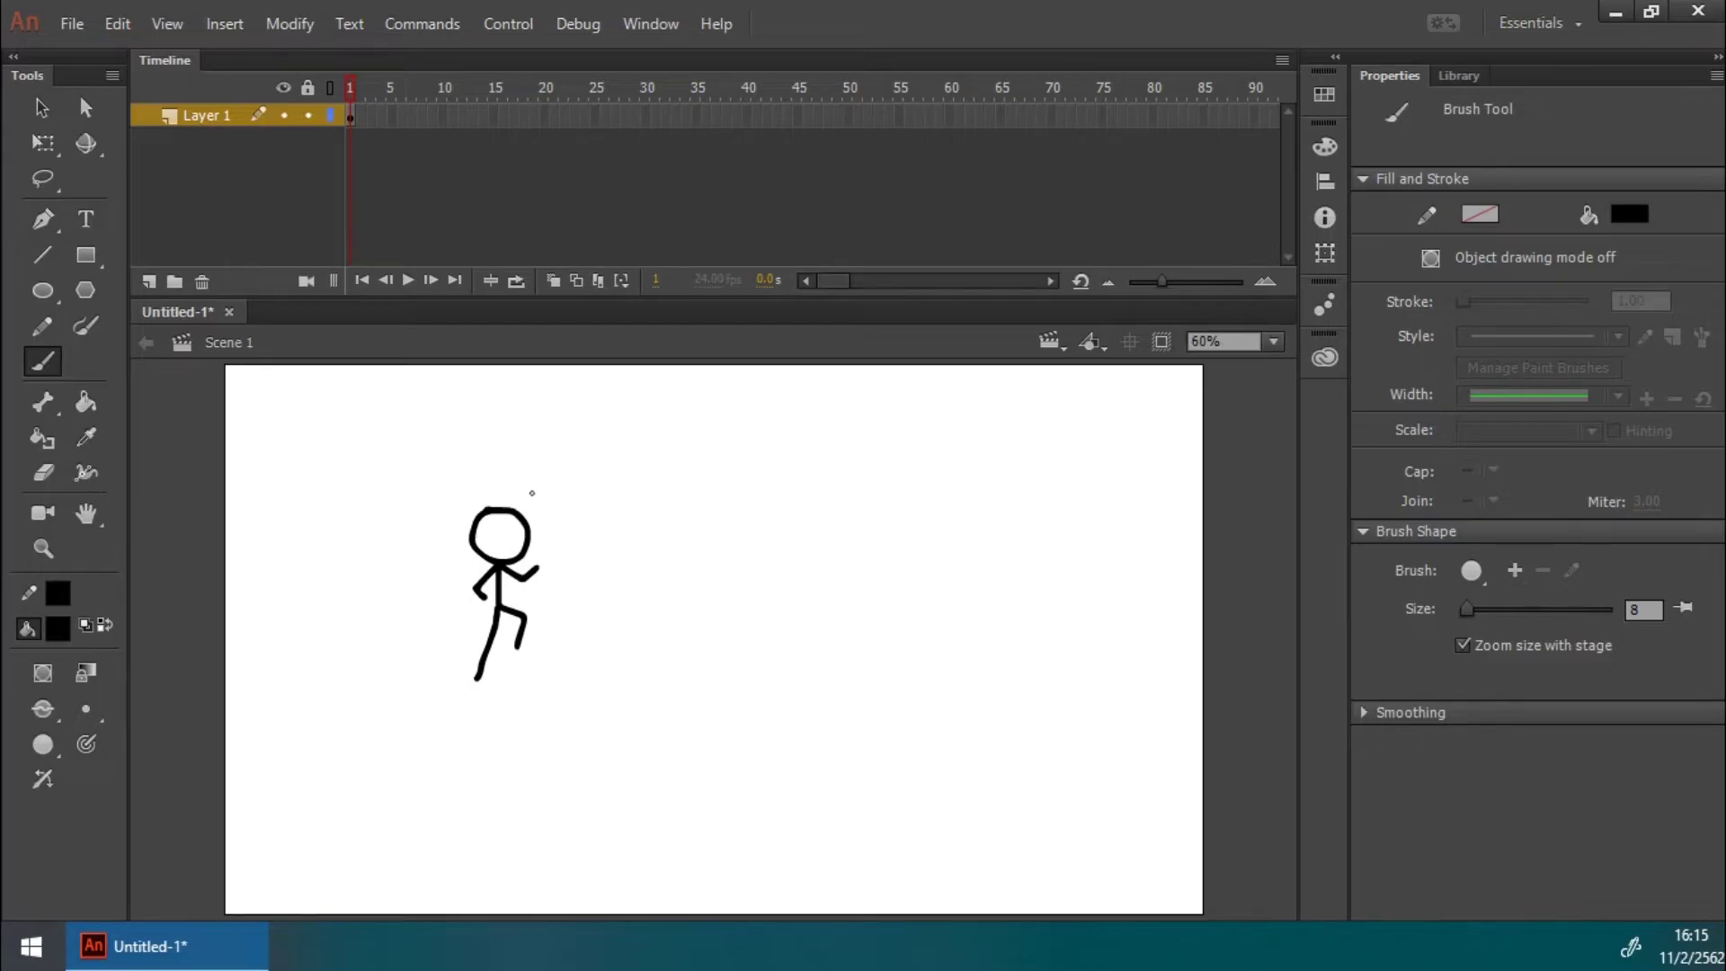
# Step: Insert a keyframe at frame 2 of Layer 1 that duplicates the stick figure from frame 1
pyautogui.rightClick(359, 115)
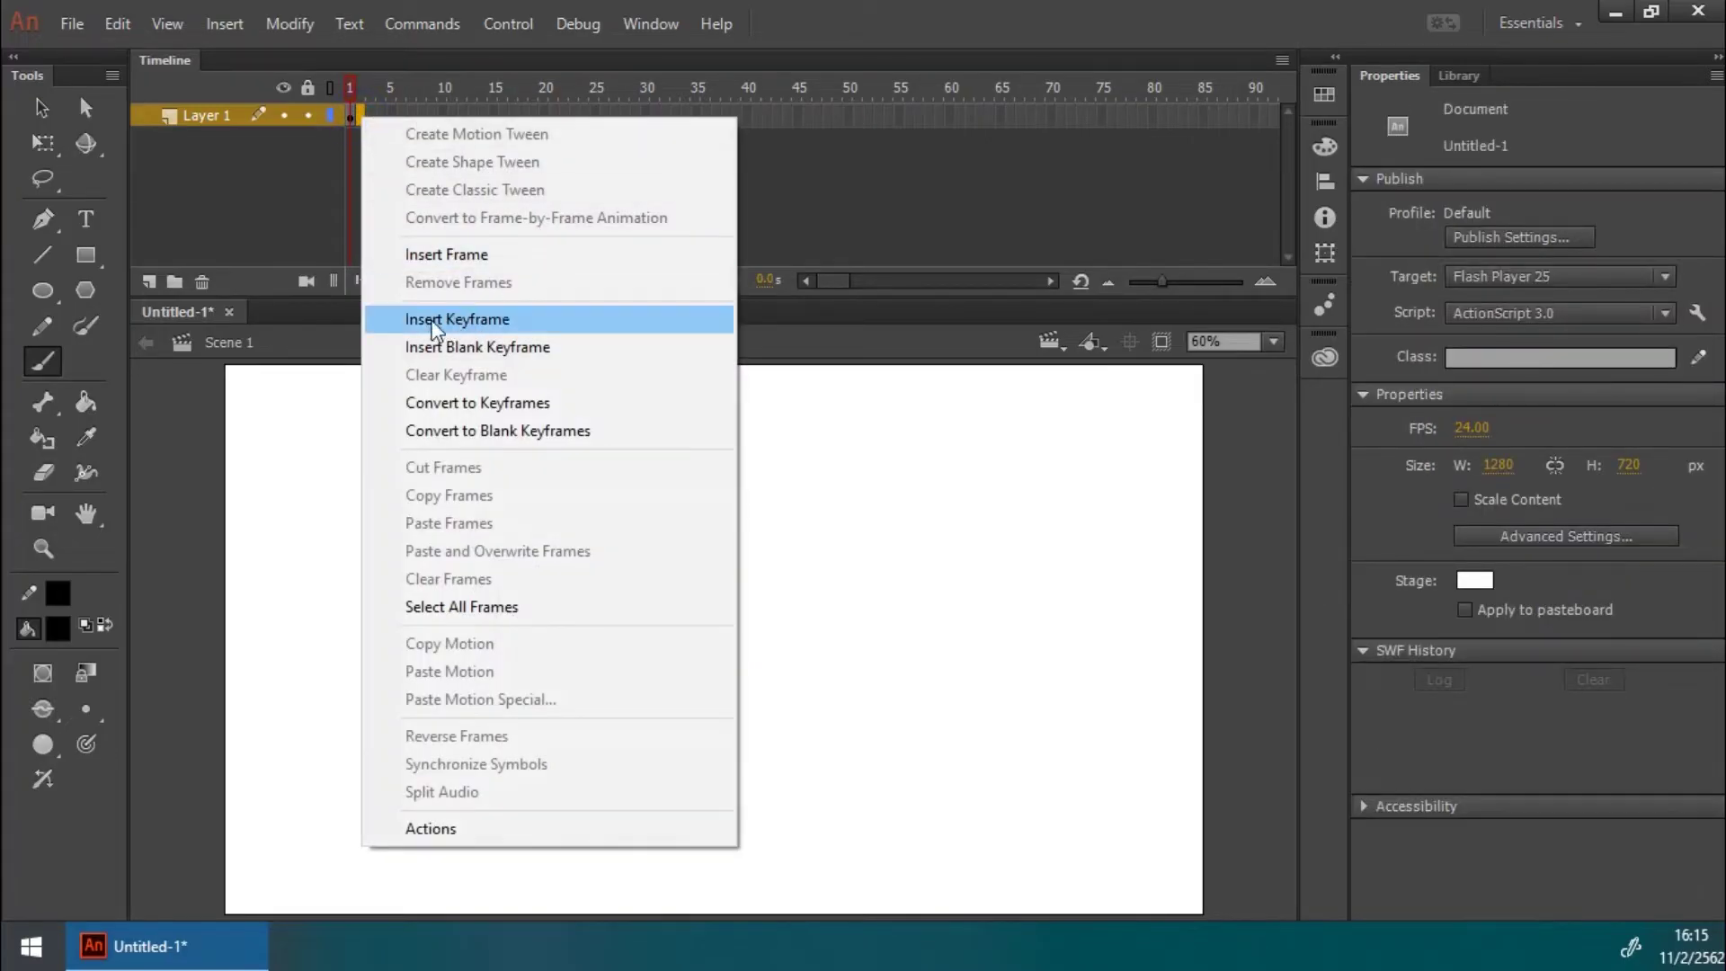
pyautogui.click(467, 324)
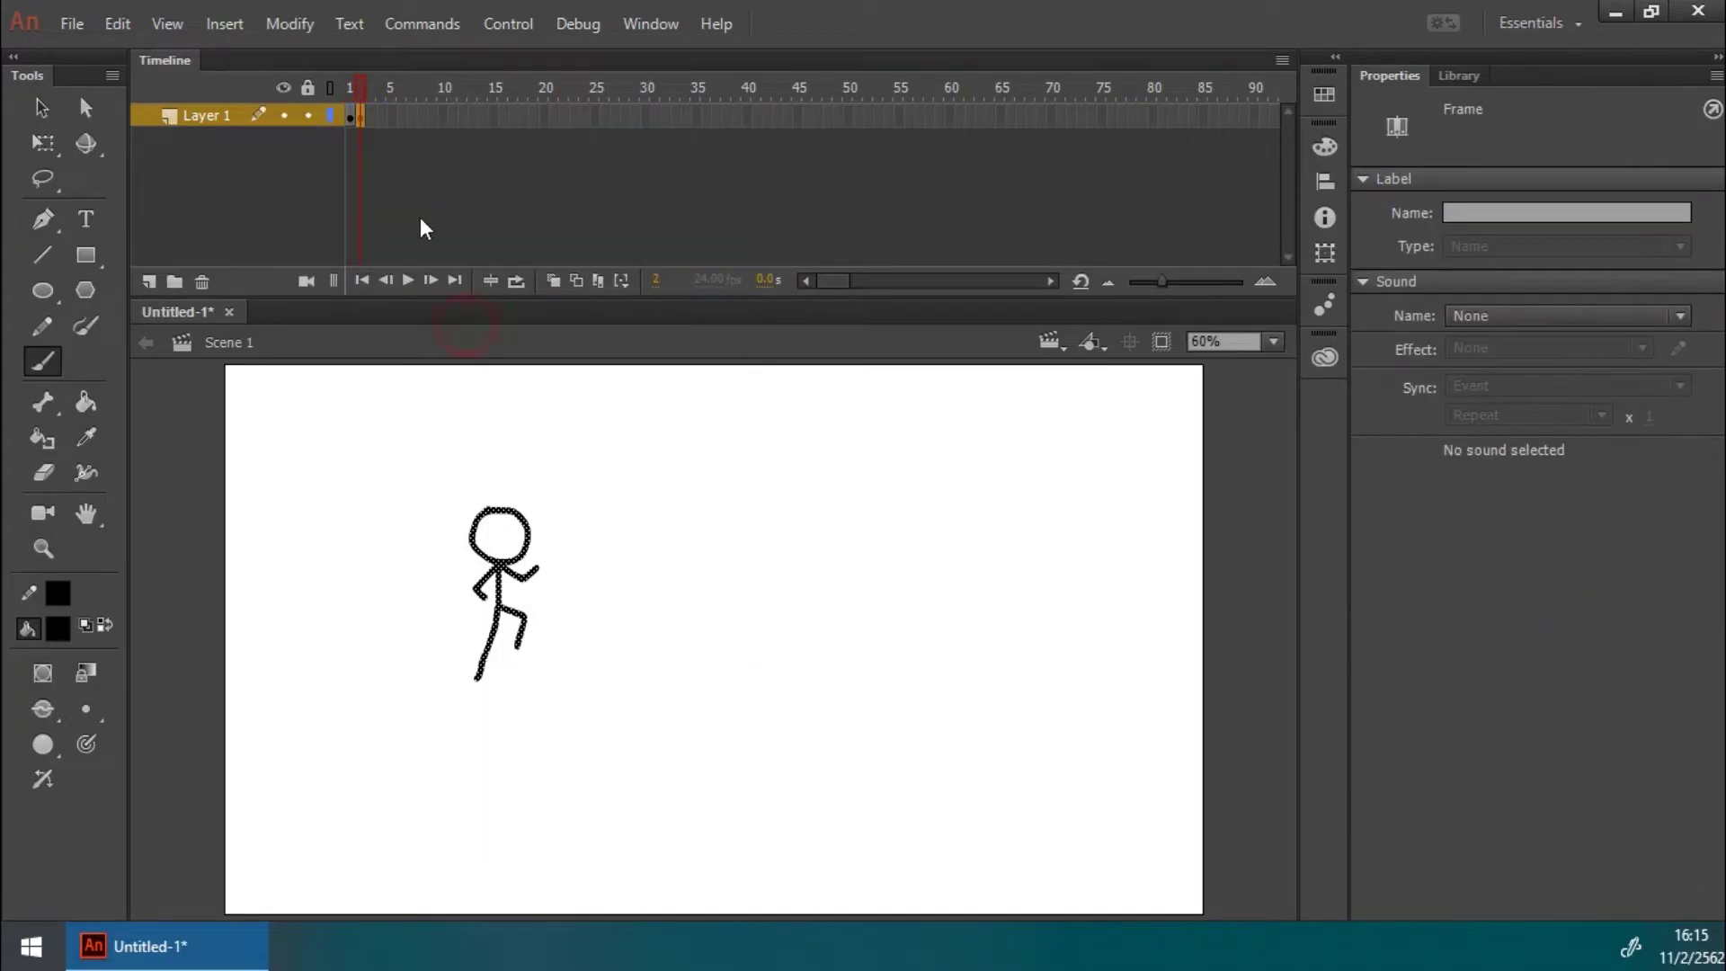
pyautogui.click(397, 154)
pyautogui.rightClick(362, 113)
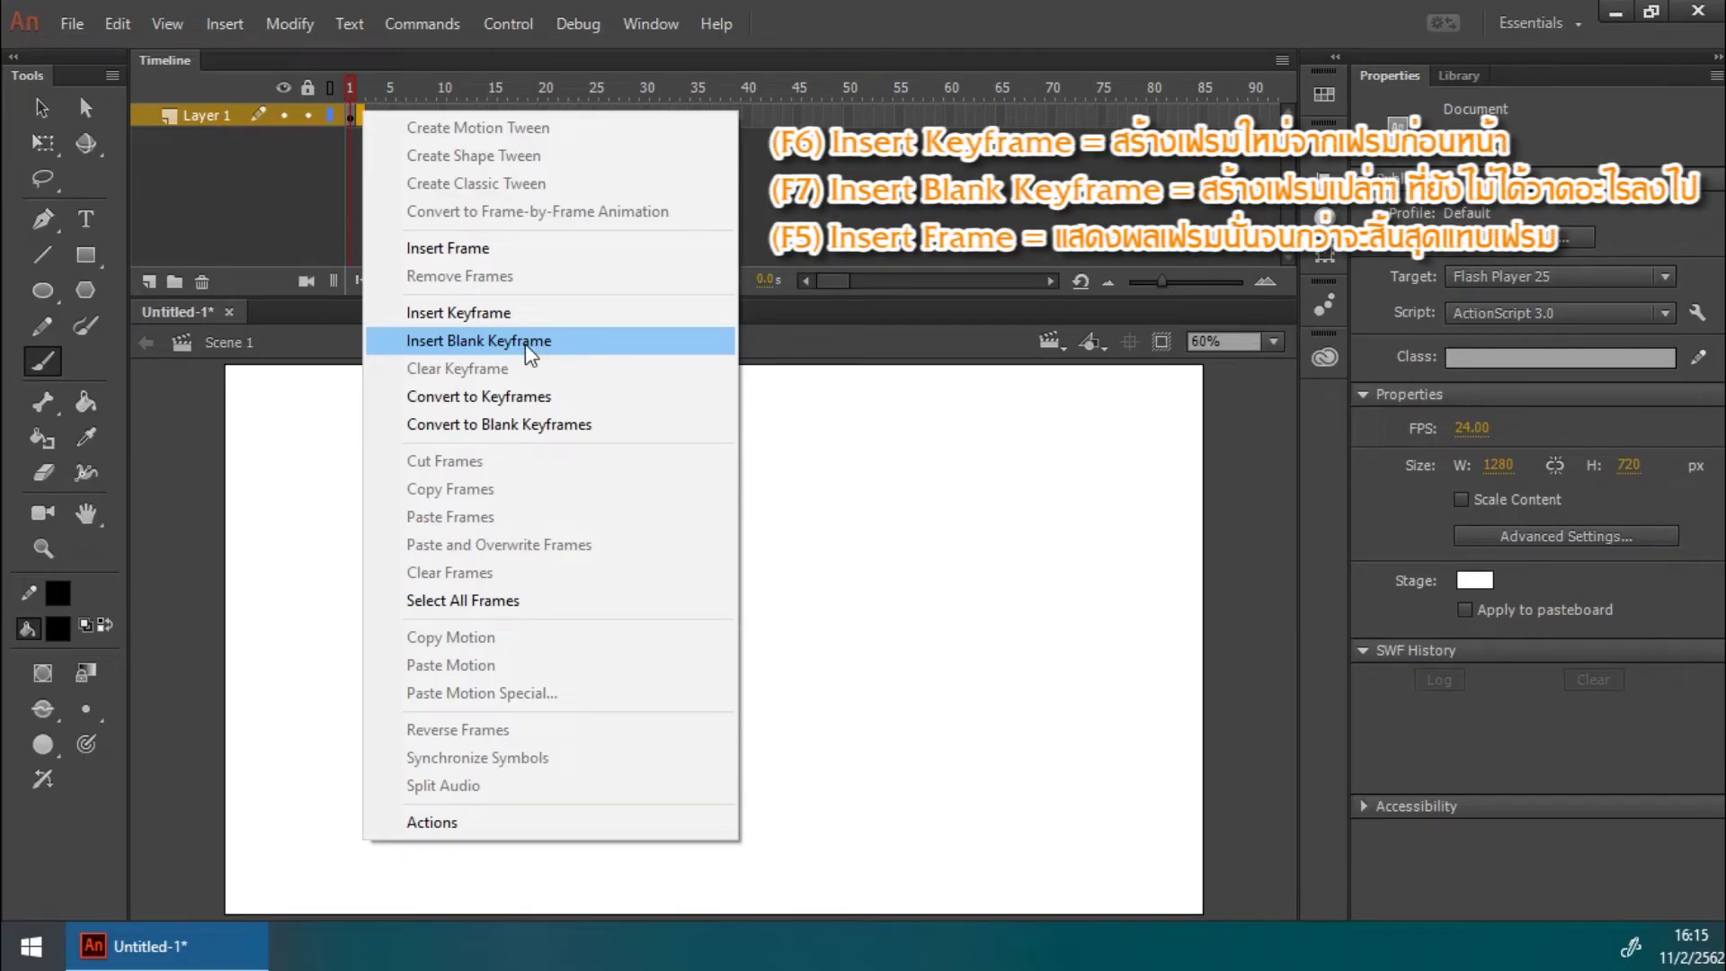
pyautogui.click(498, 314)
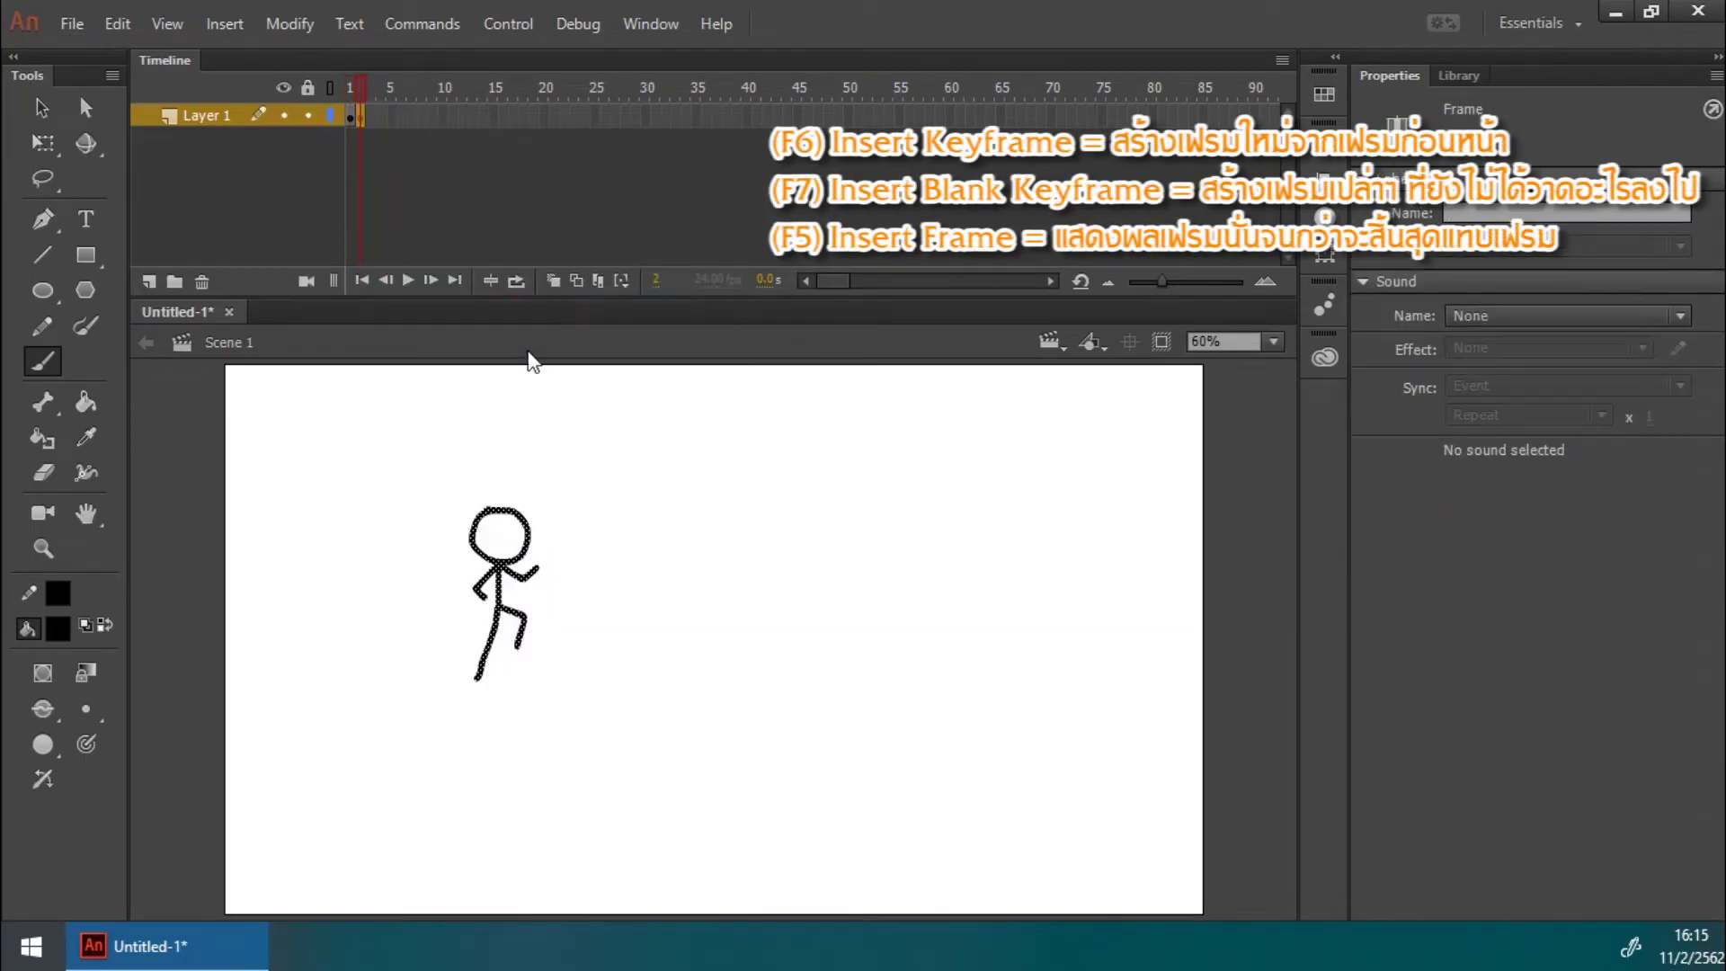
# Step: Insert a blank keyframe at frame 2 of Layer 1
pyautogui.click(349, 115)
pyautogui.click(361, 115)
pyautogui.rightClick(363, 118)
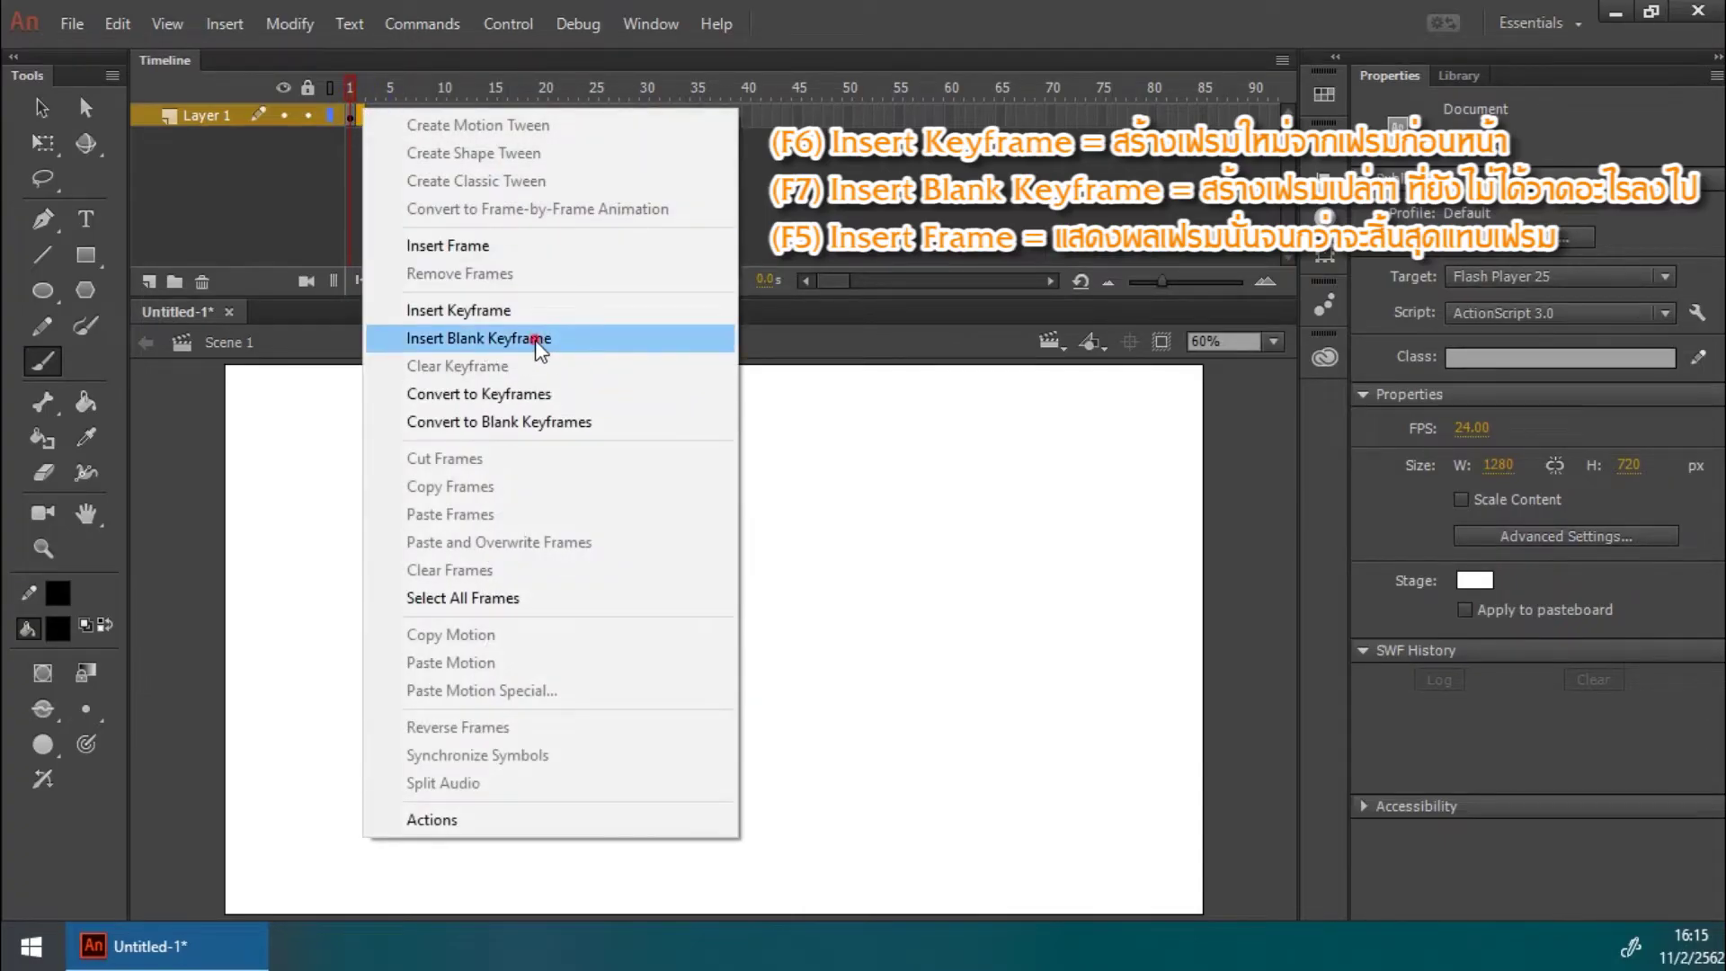
pyautogui.click(536, 340)
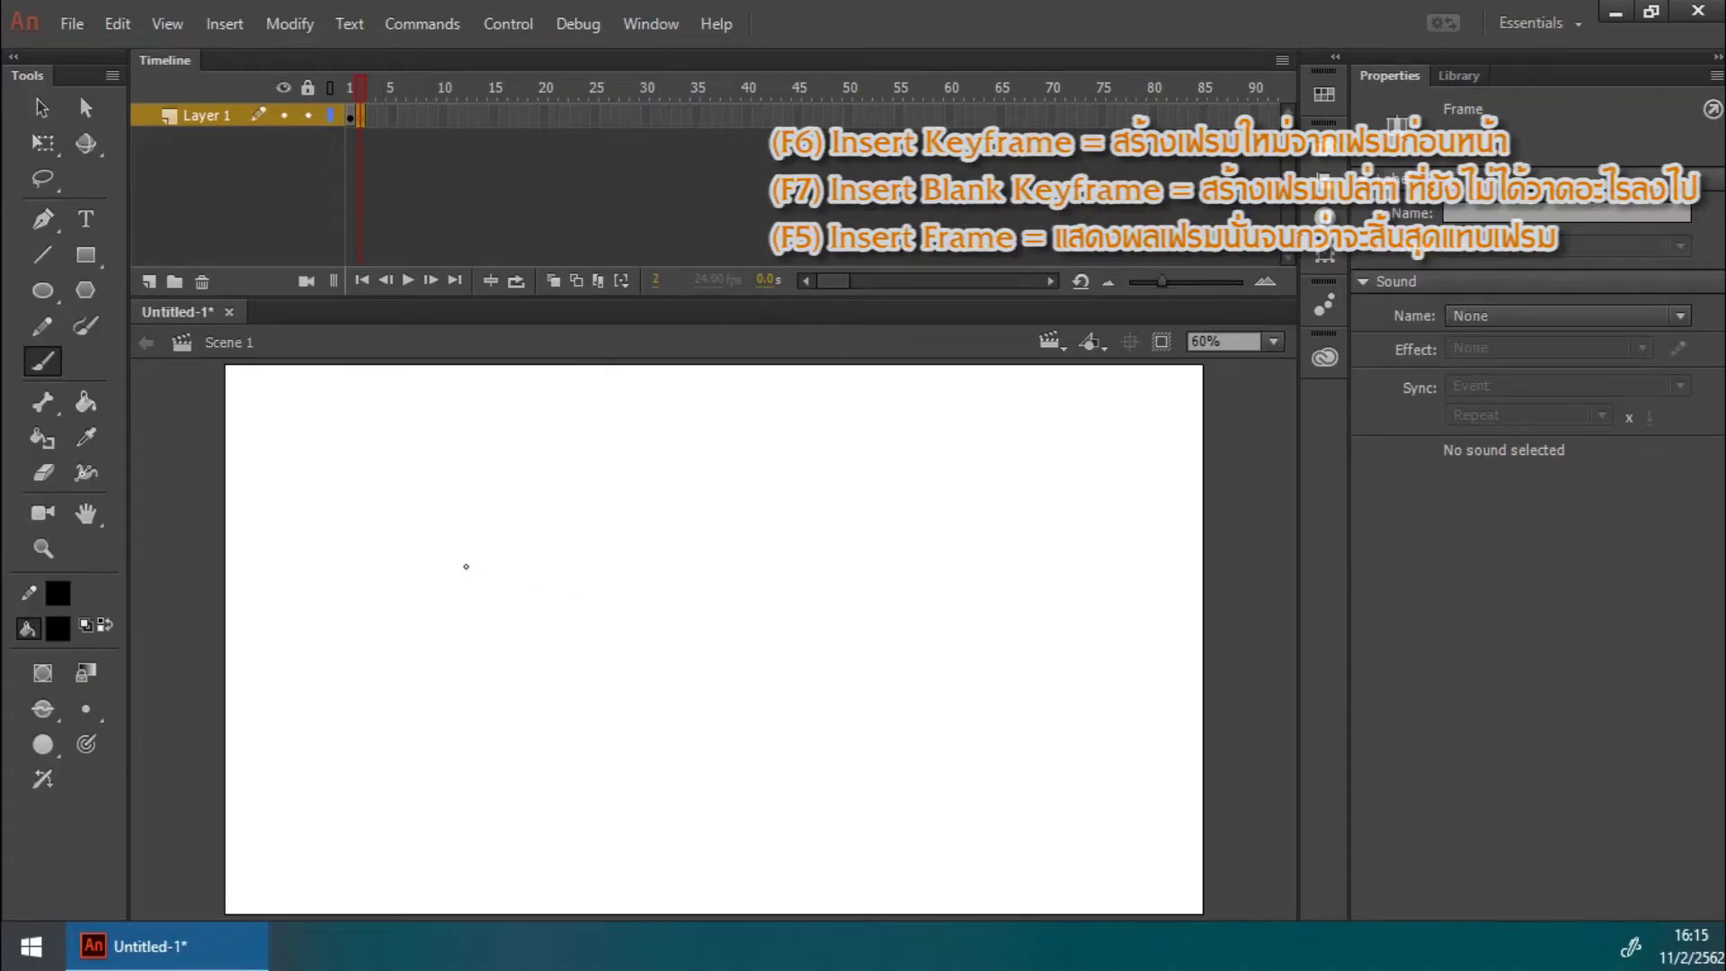
# Step: Compare the Onion Skin and Onion Skin Outlines views of the previous drawing, and finish with onion skinning off
pyautogui.click(554, 282)
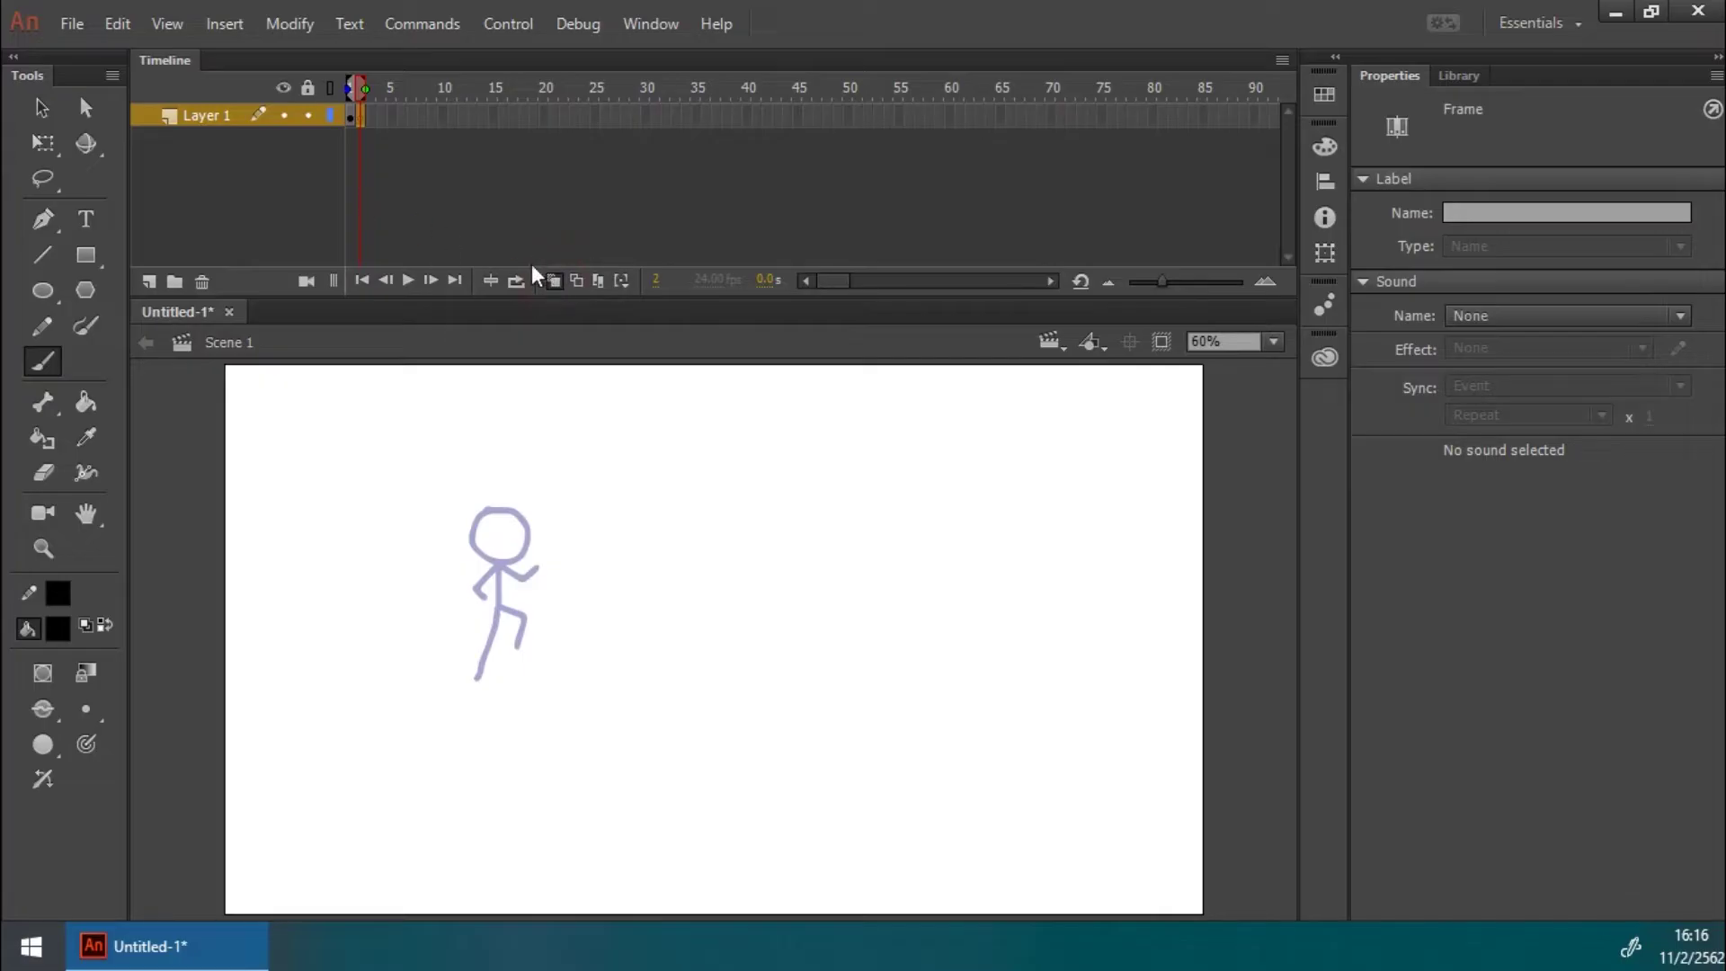
pyautogui.click(553, 280)
pyautogui.click(577, 281)
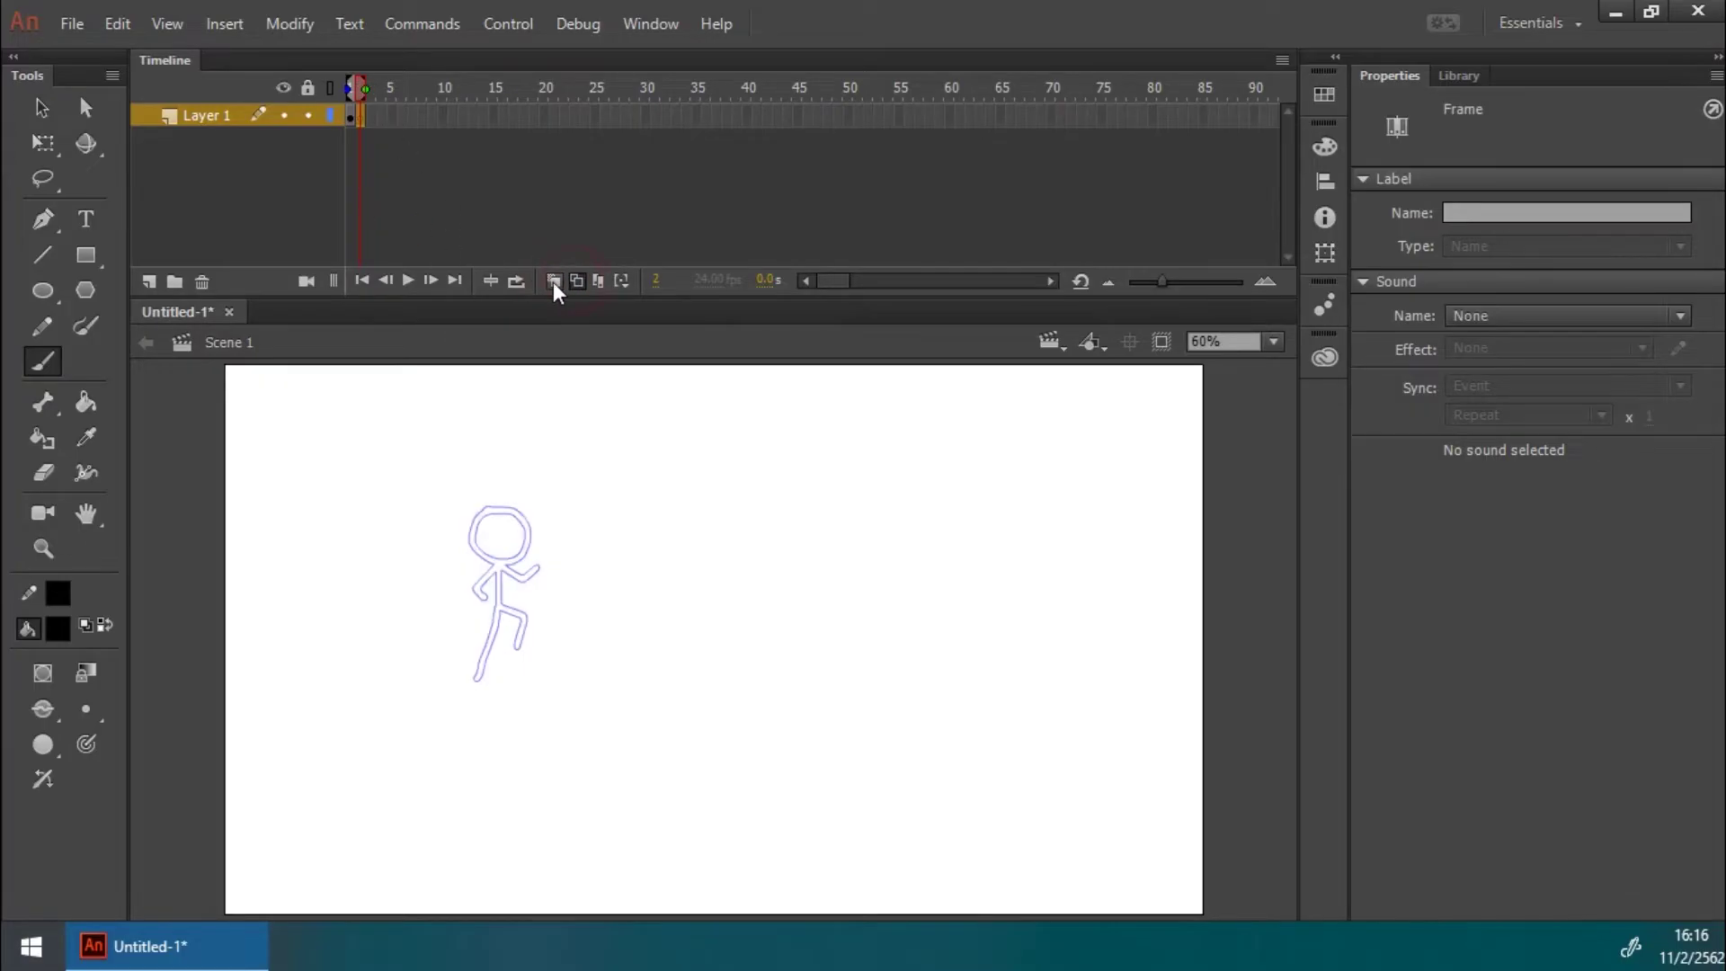
pyautogui.click(553, 280)
pyautogui.click(574, 280)
pyautogui.click(553, 280)
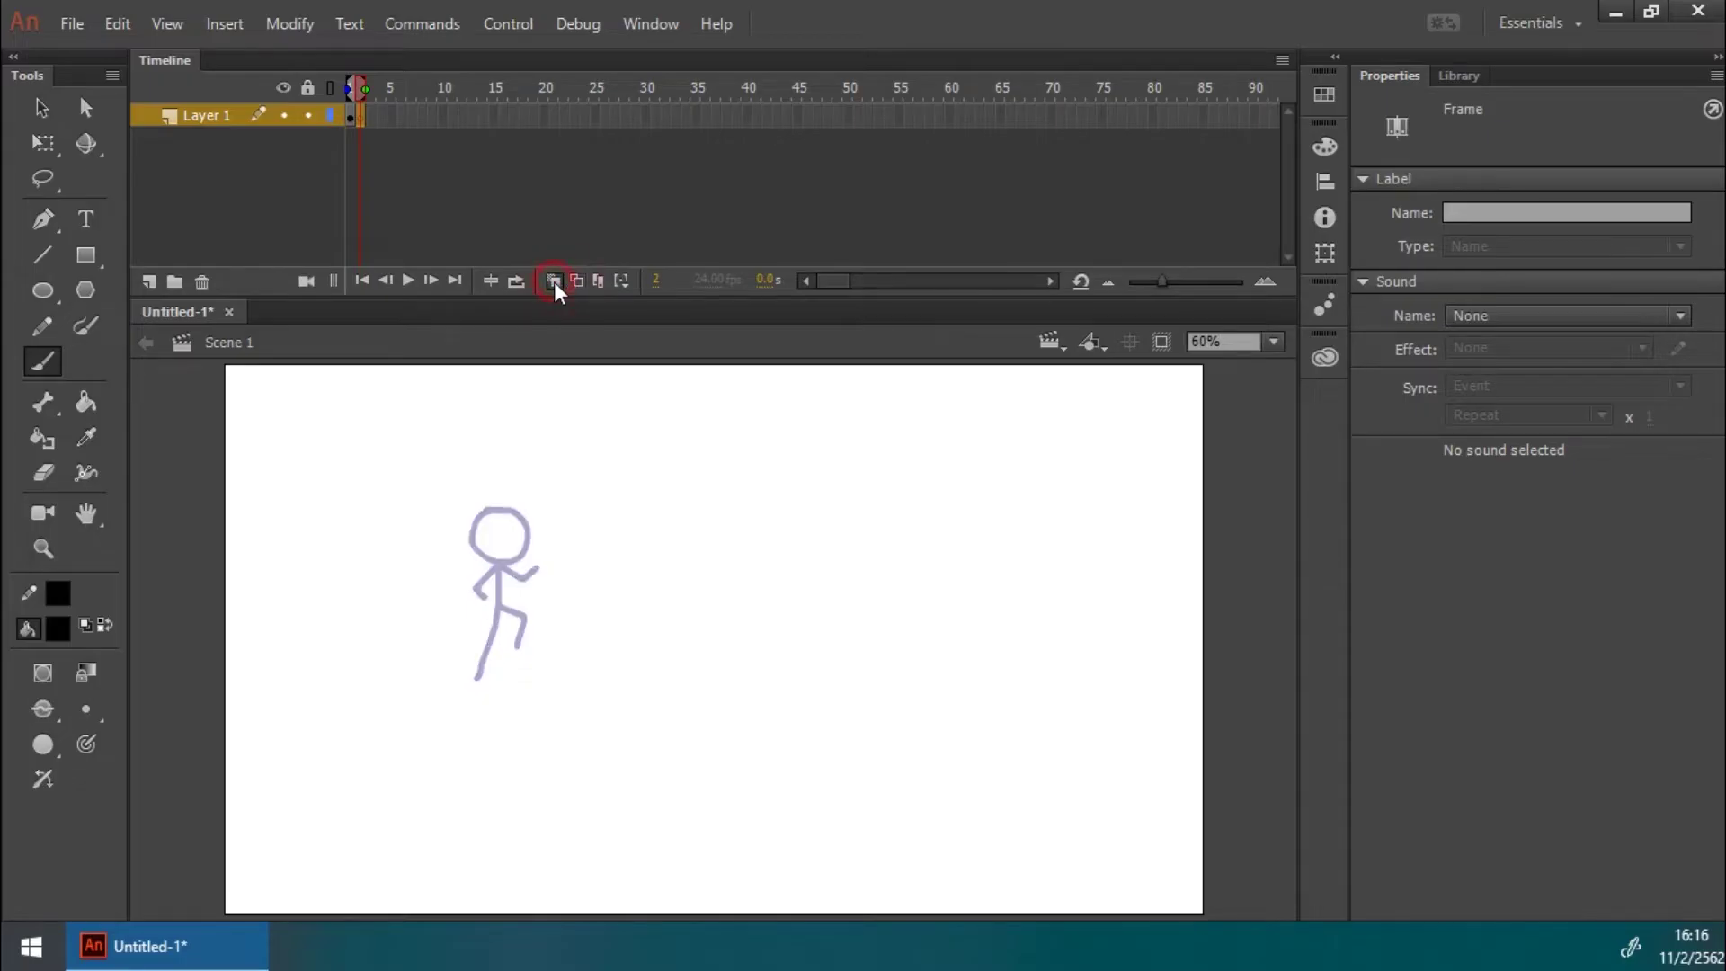
pyautogui.click(574, 281)
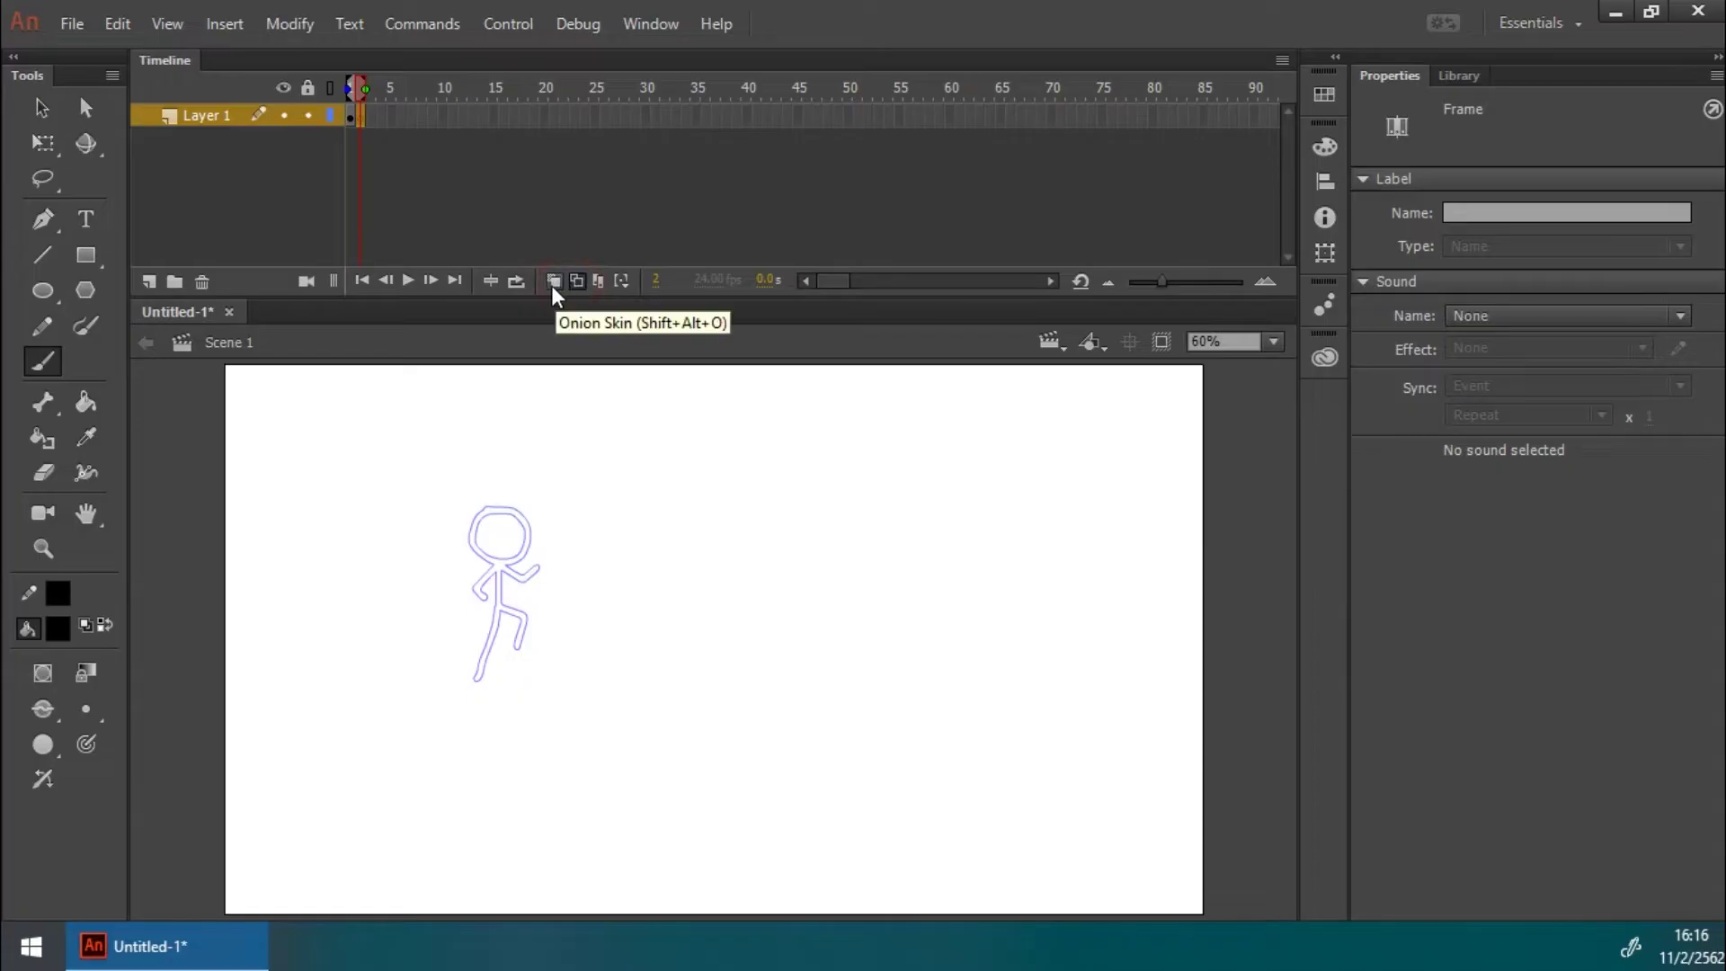
pyautogui.click(553, 281)
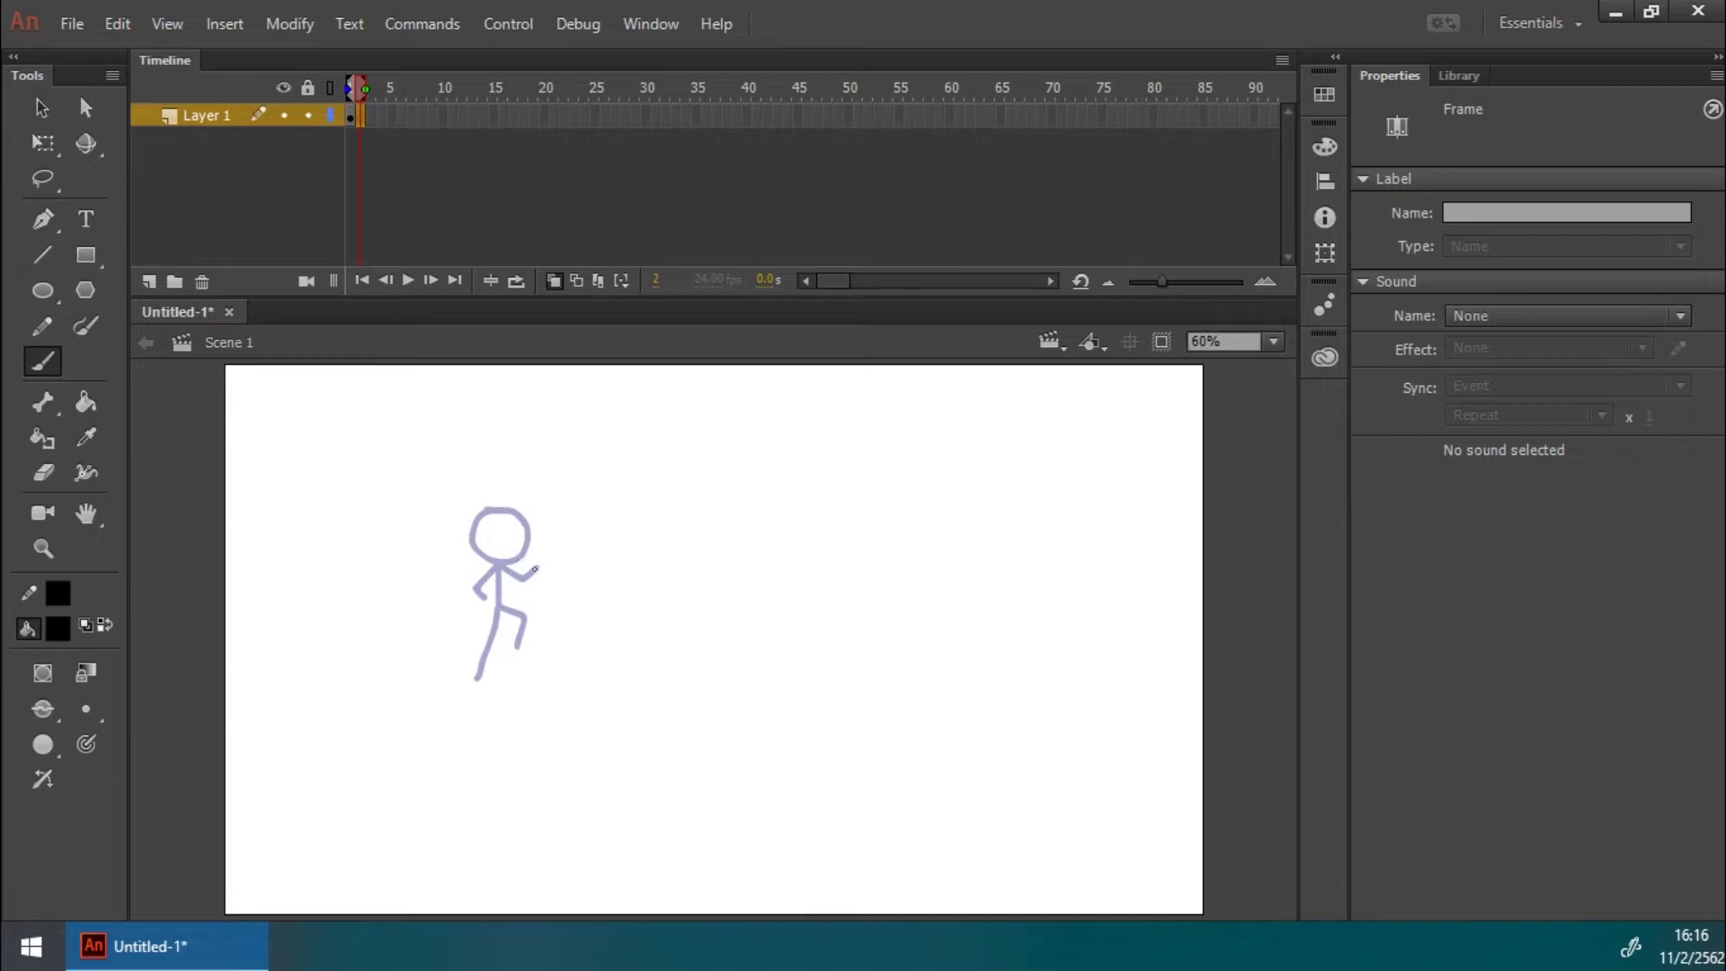
pyautogui.click(553, 279)
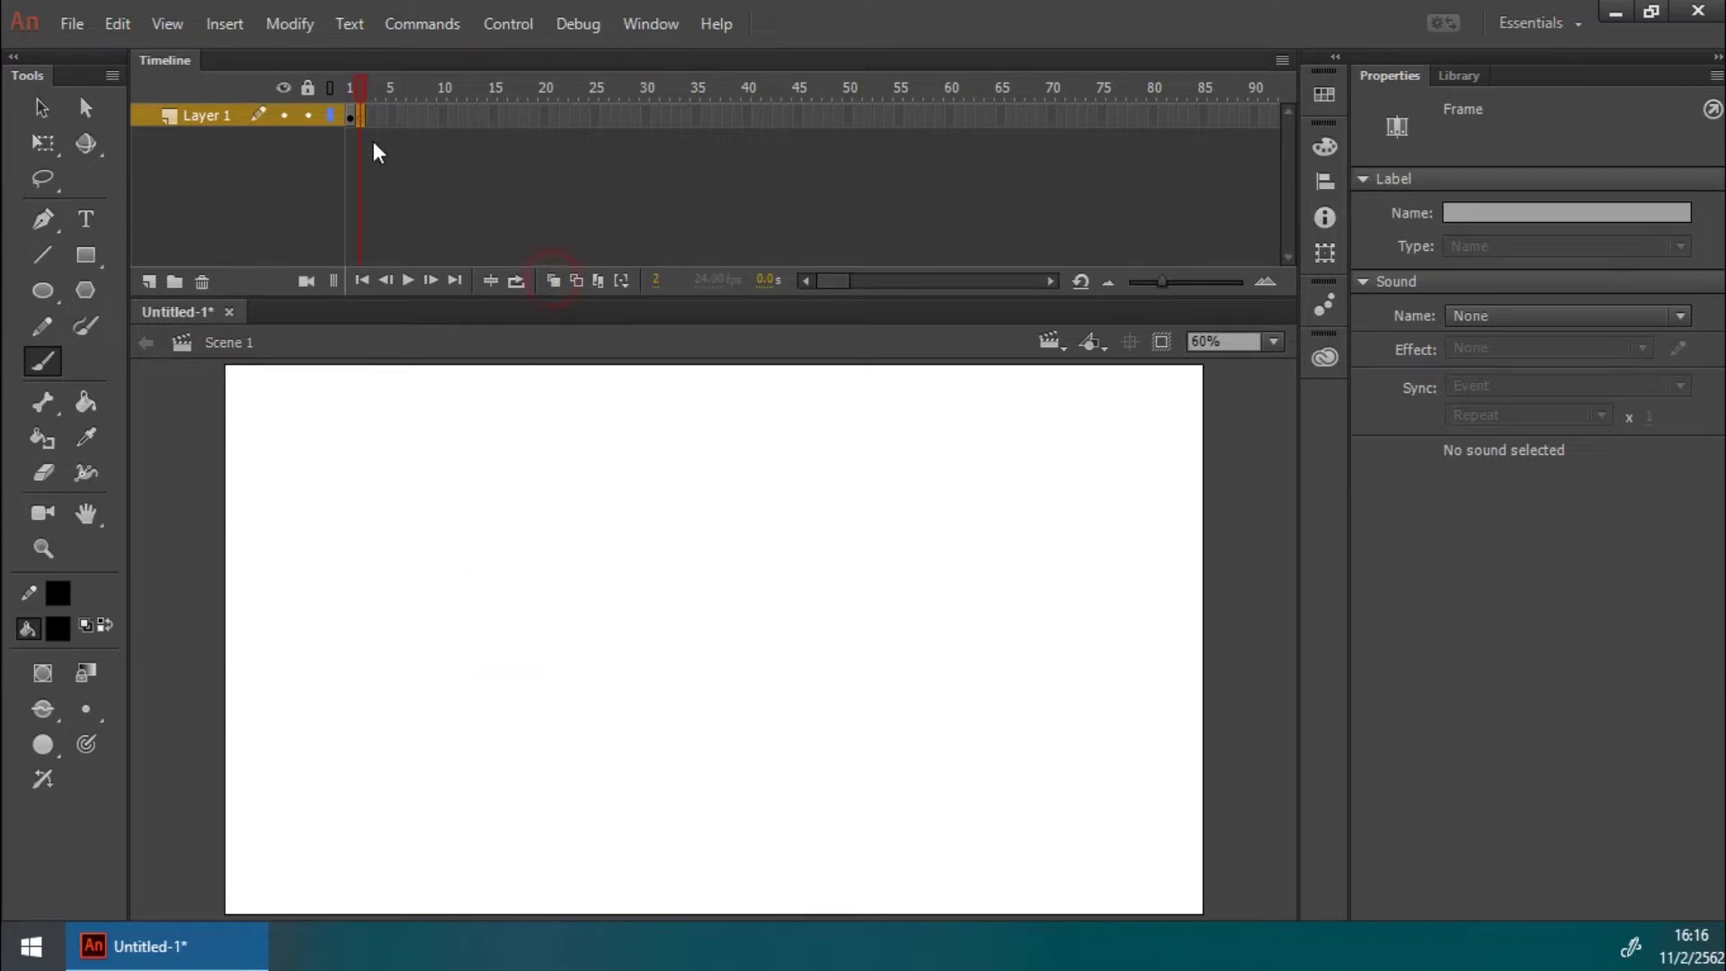
# Step: Switch between frames 1 and 2 to compare their contents, ending with frame 2 selected
pyautogui.click(349, 90)
pyautogui.click(356, 93)
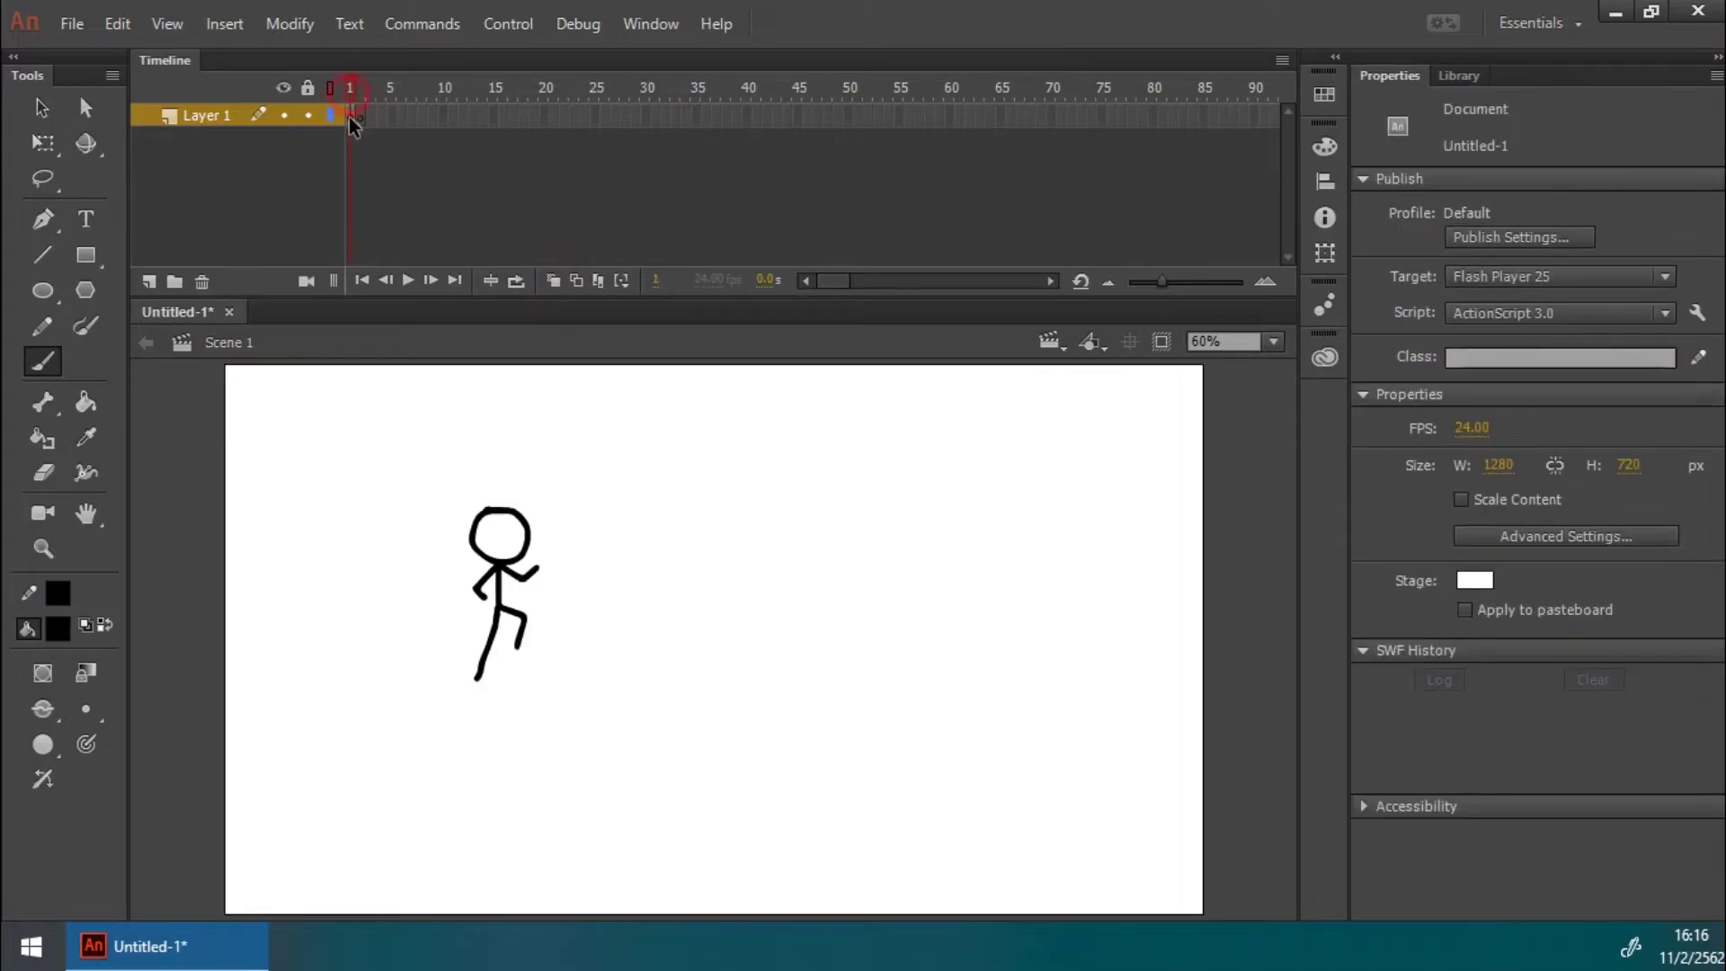
pyautogui.click(349, 117)
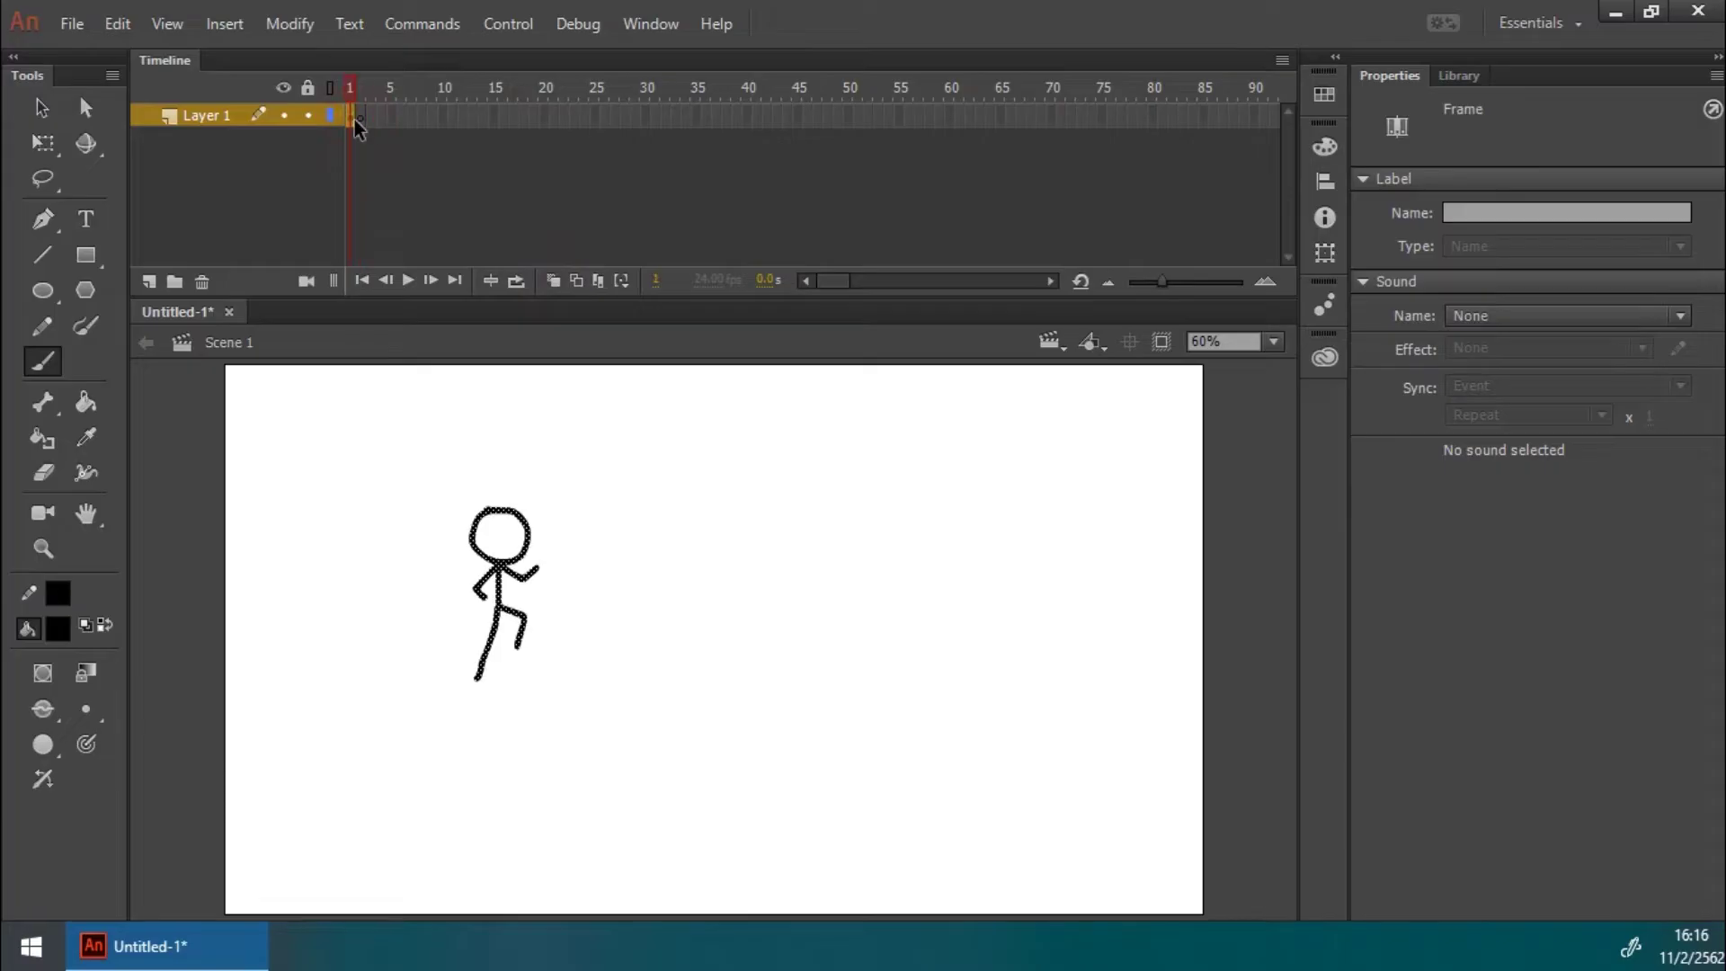
pyautogui.click(364, 94)
pyautogui.click(348, 95)
pyautogui.click(359, 94)
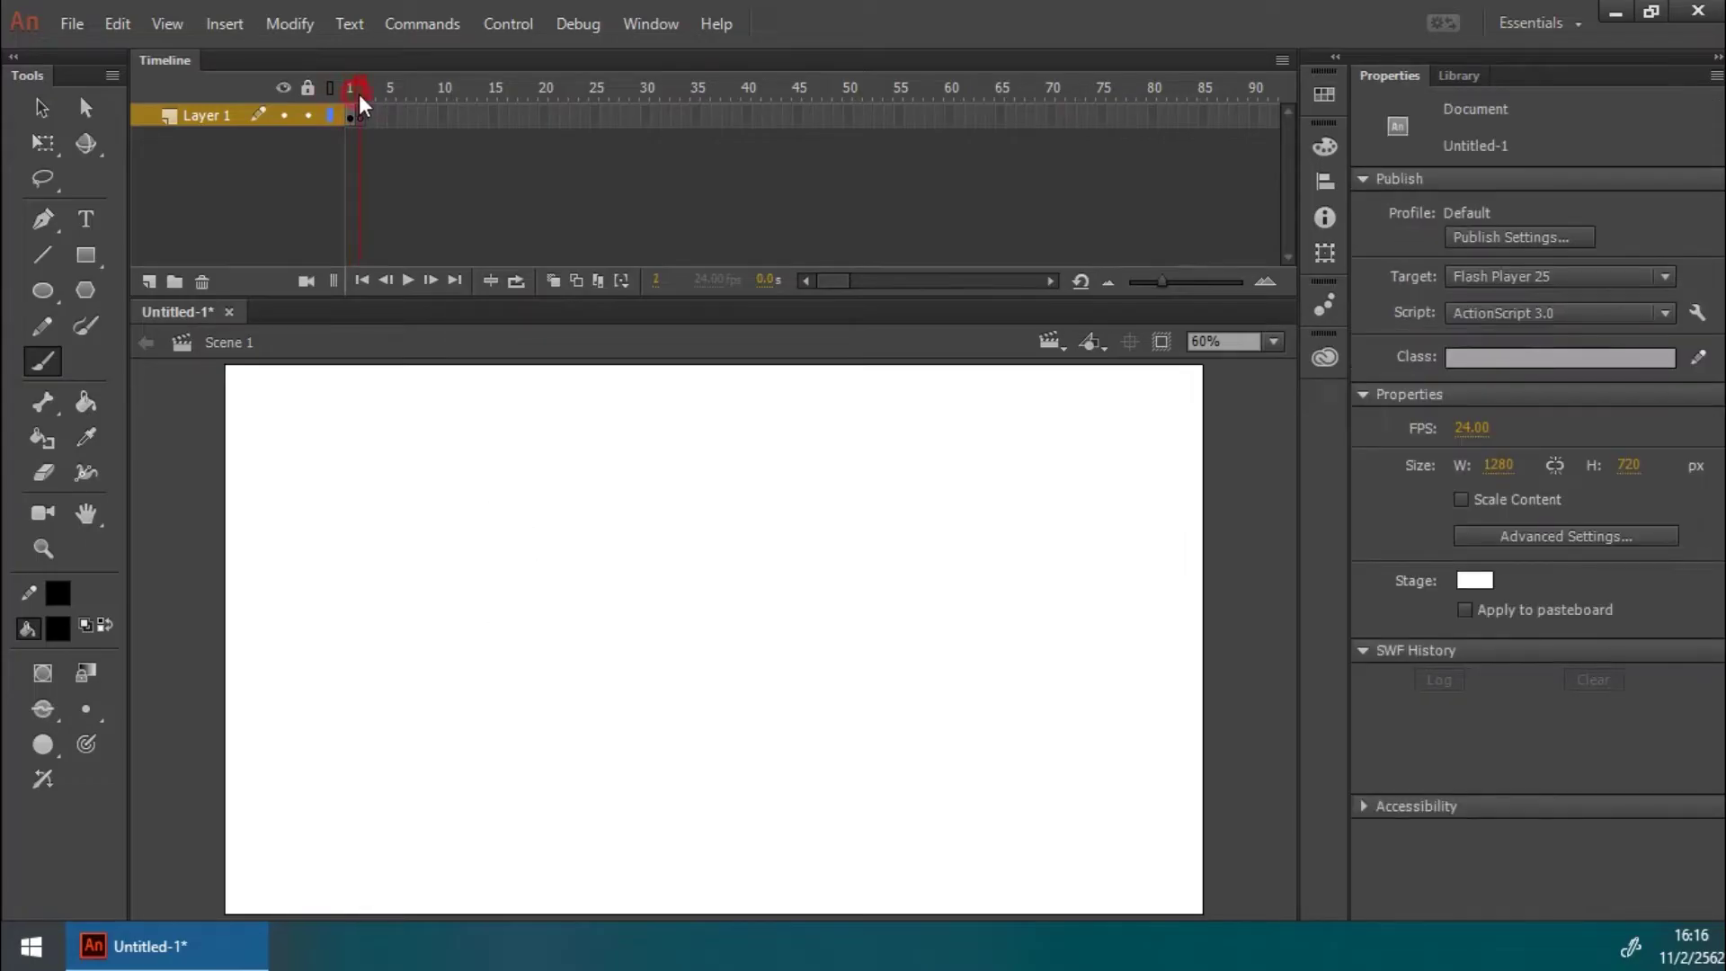
pyautogui.click(361, 115)
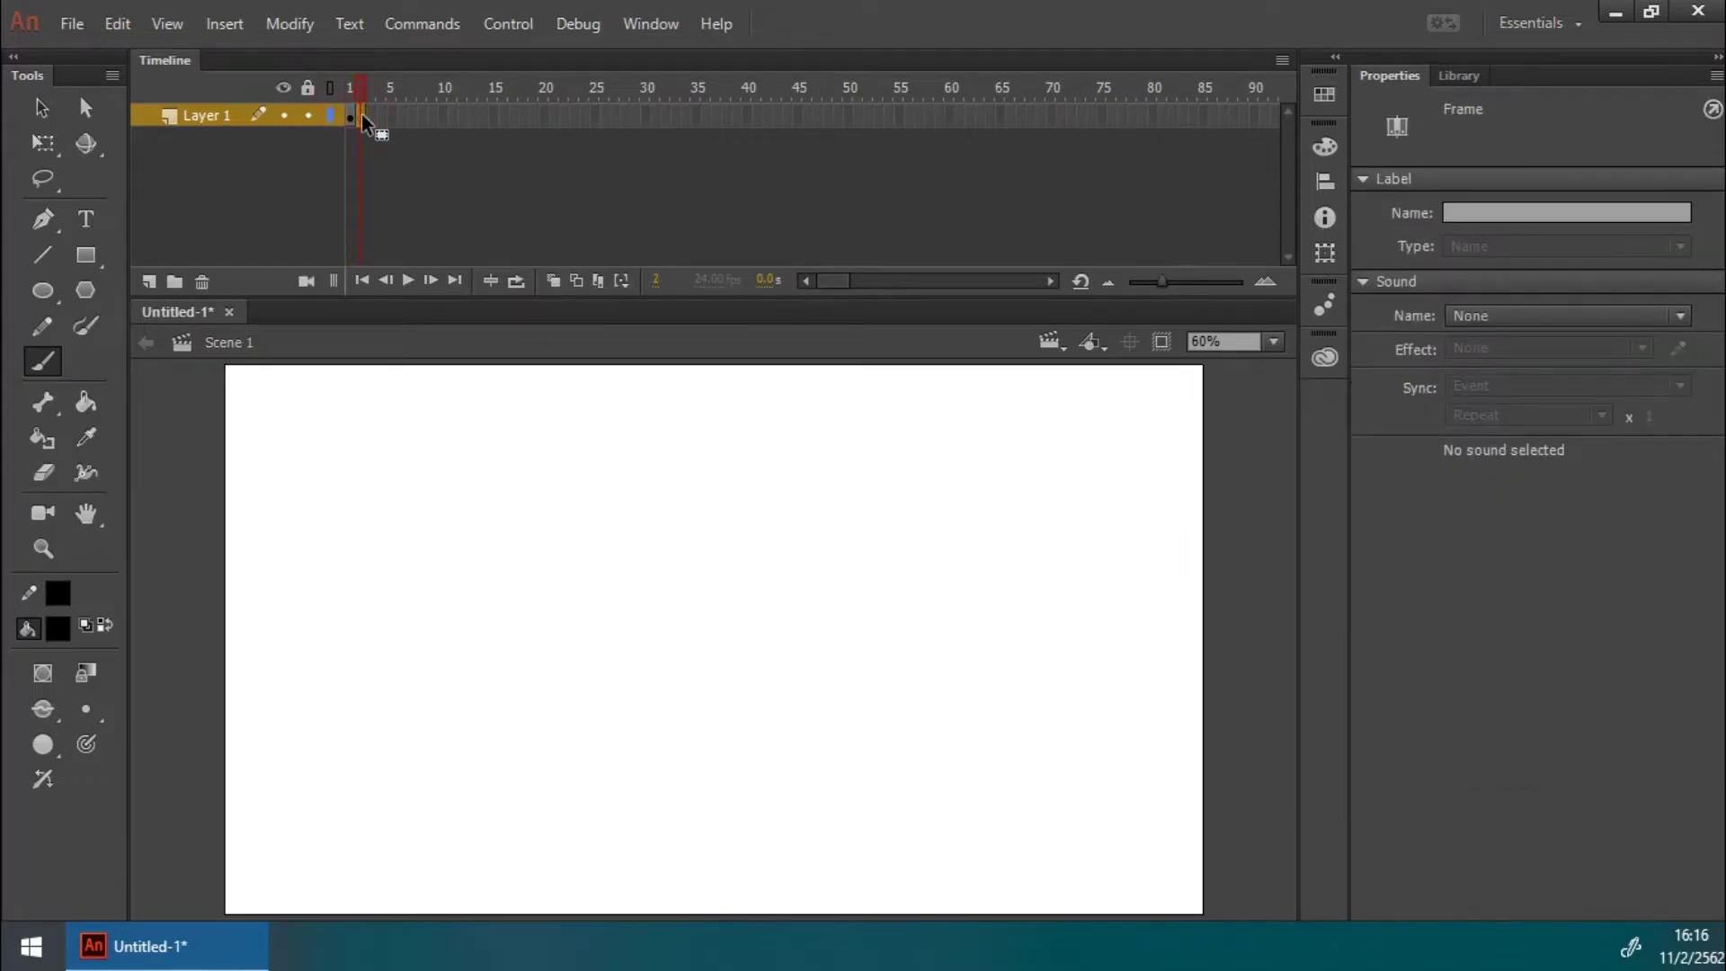
# Step: Remove the blank frame 2 from Layer 1
pyautogui.rightClick(361, 115)
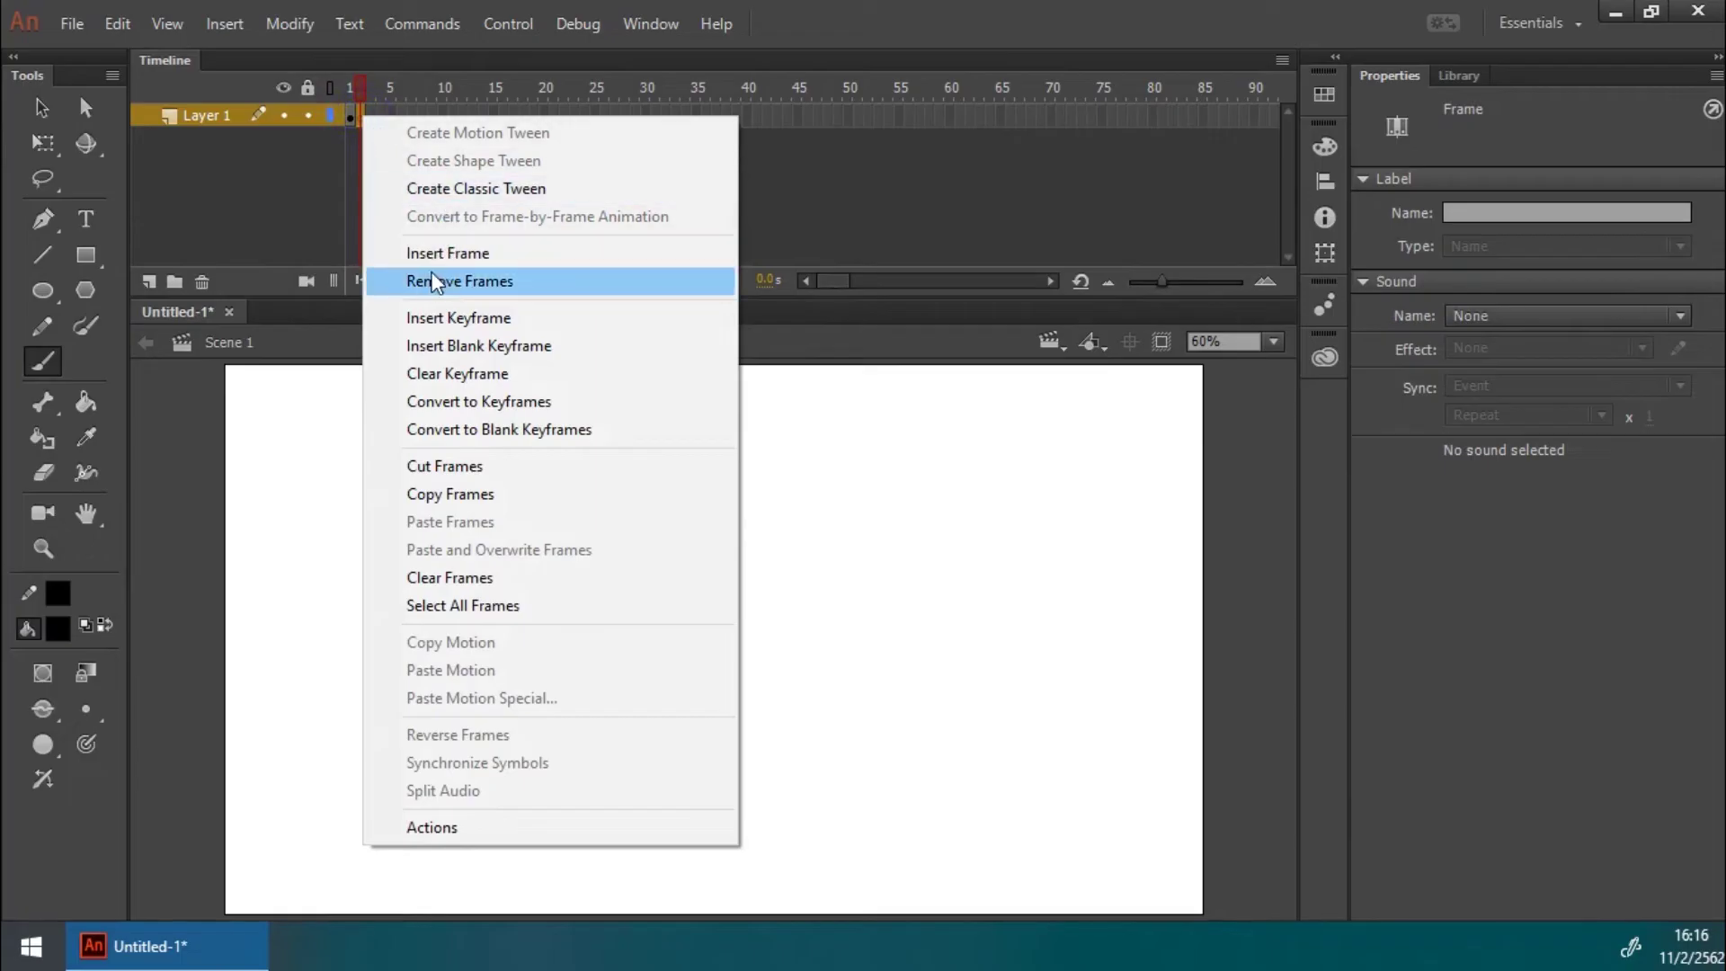
pyautogui.click(347, 120)
pyautogui.click(359, 115)
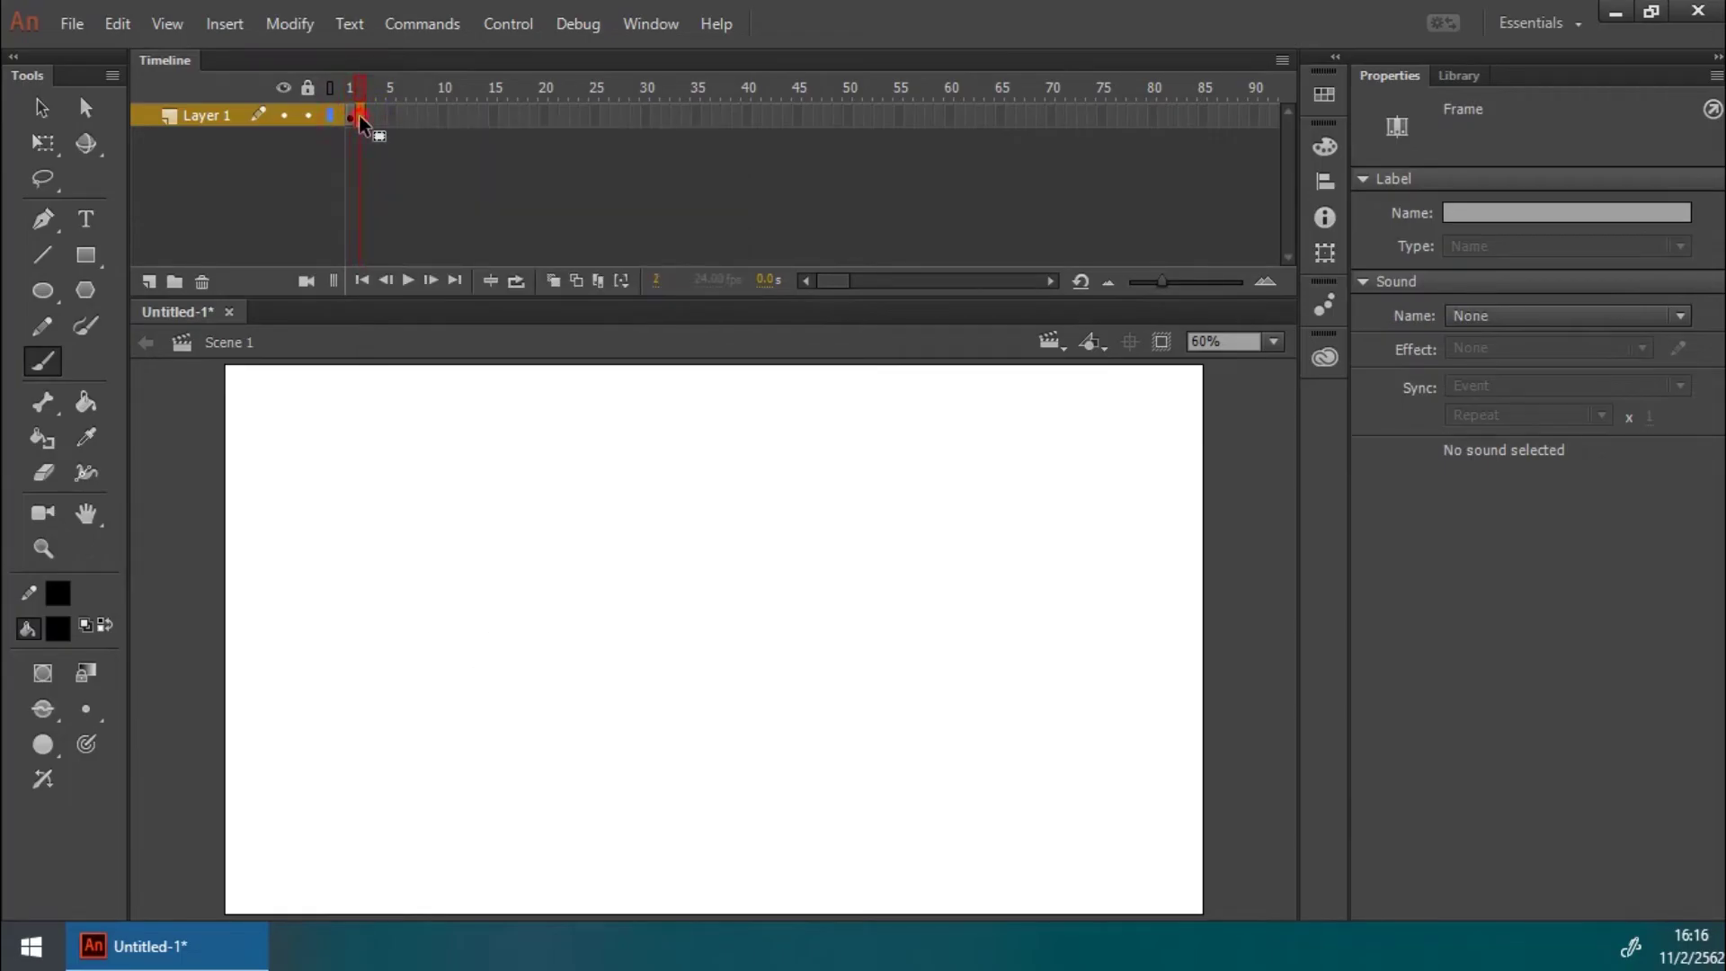
pyautogui.rightClick(359, 115)
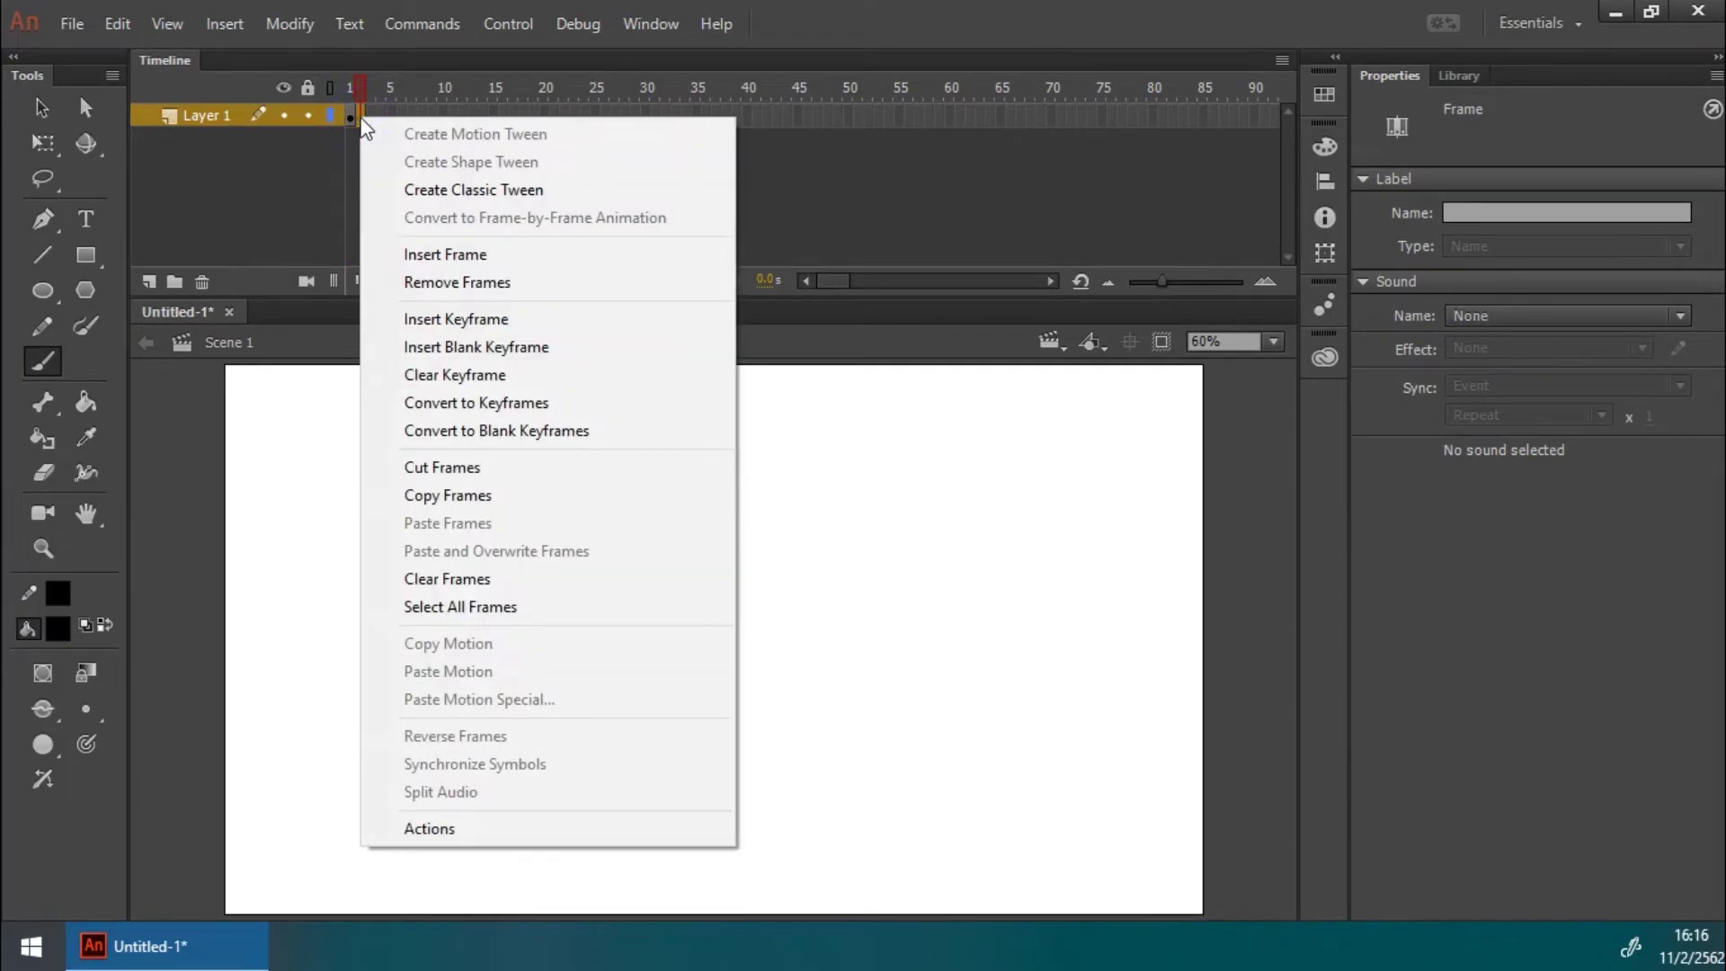
pyautogui.click(498, 284)
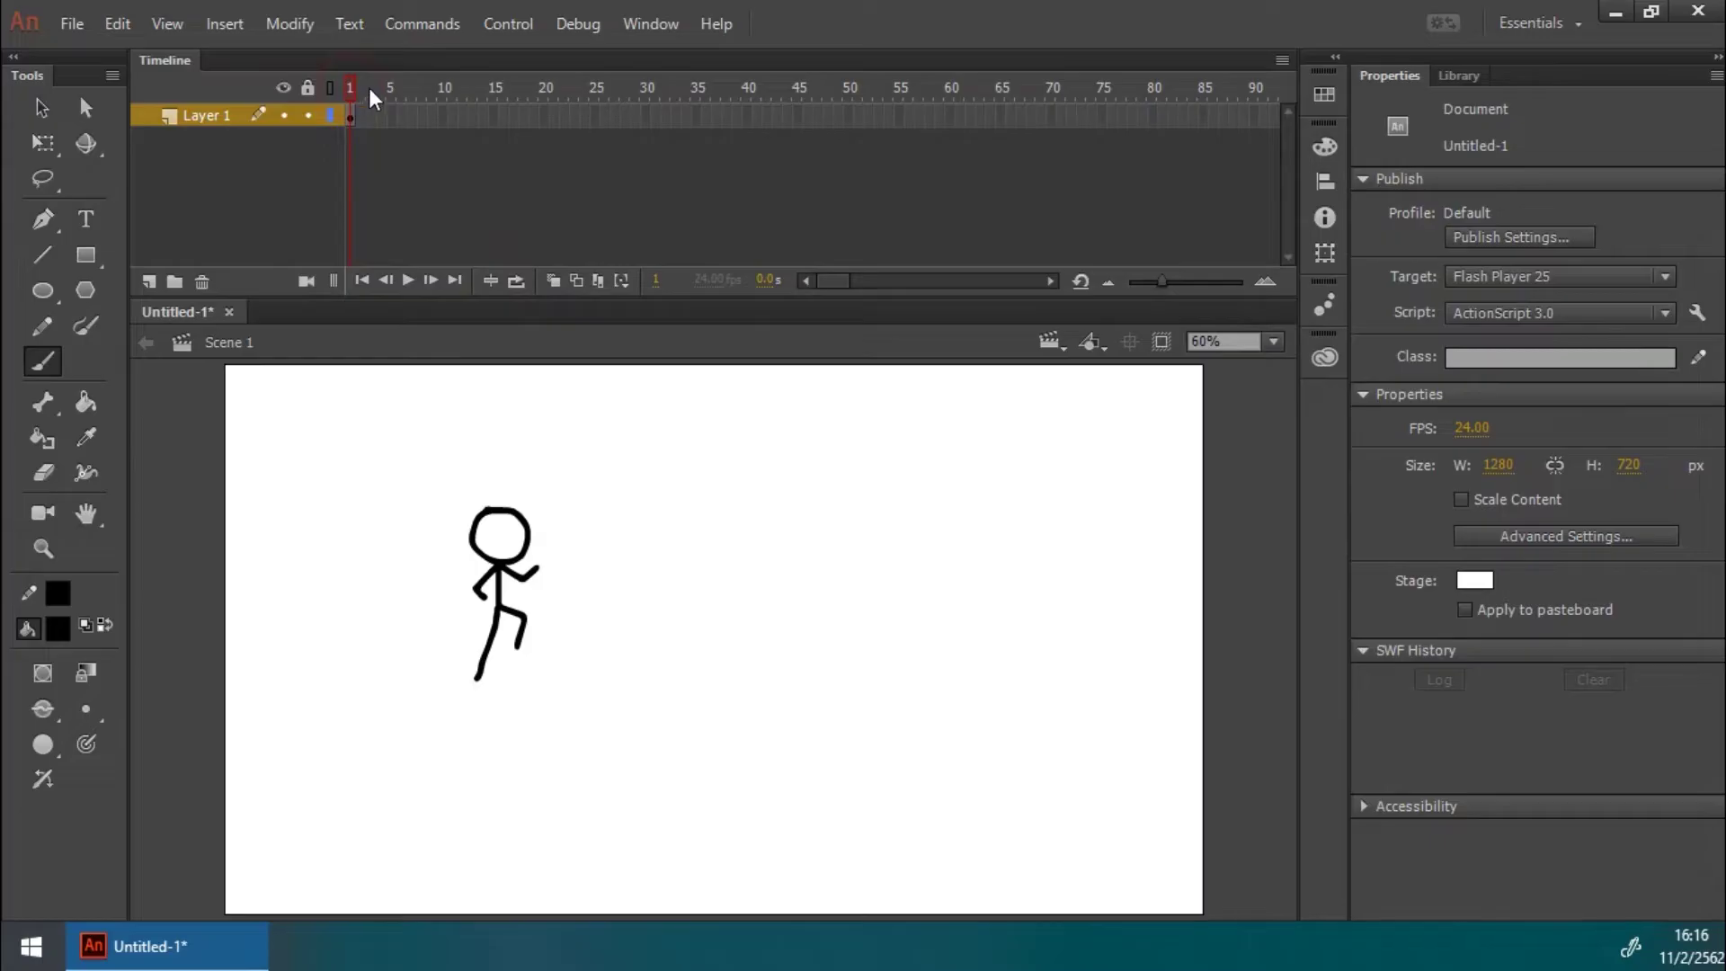
pyautogui.click(349, 115)
pyautogui.click(360, 117)
pyautogui.rightClick(359, 117)
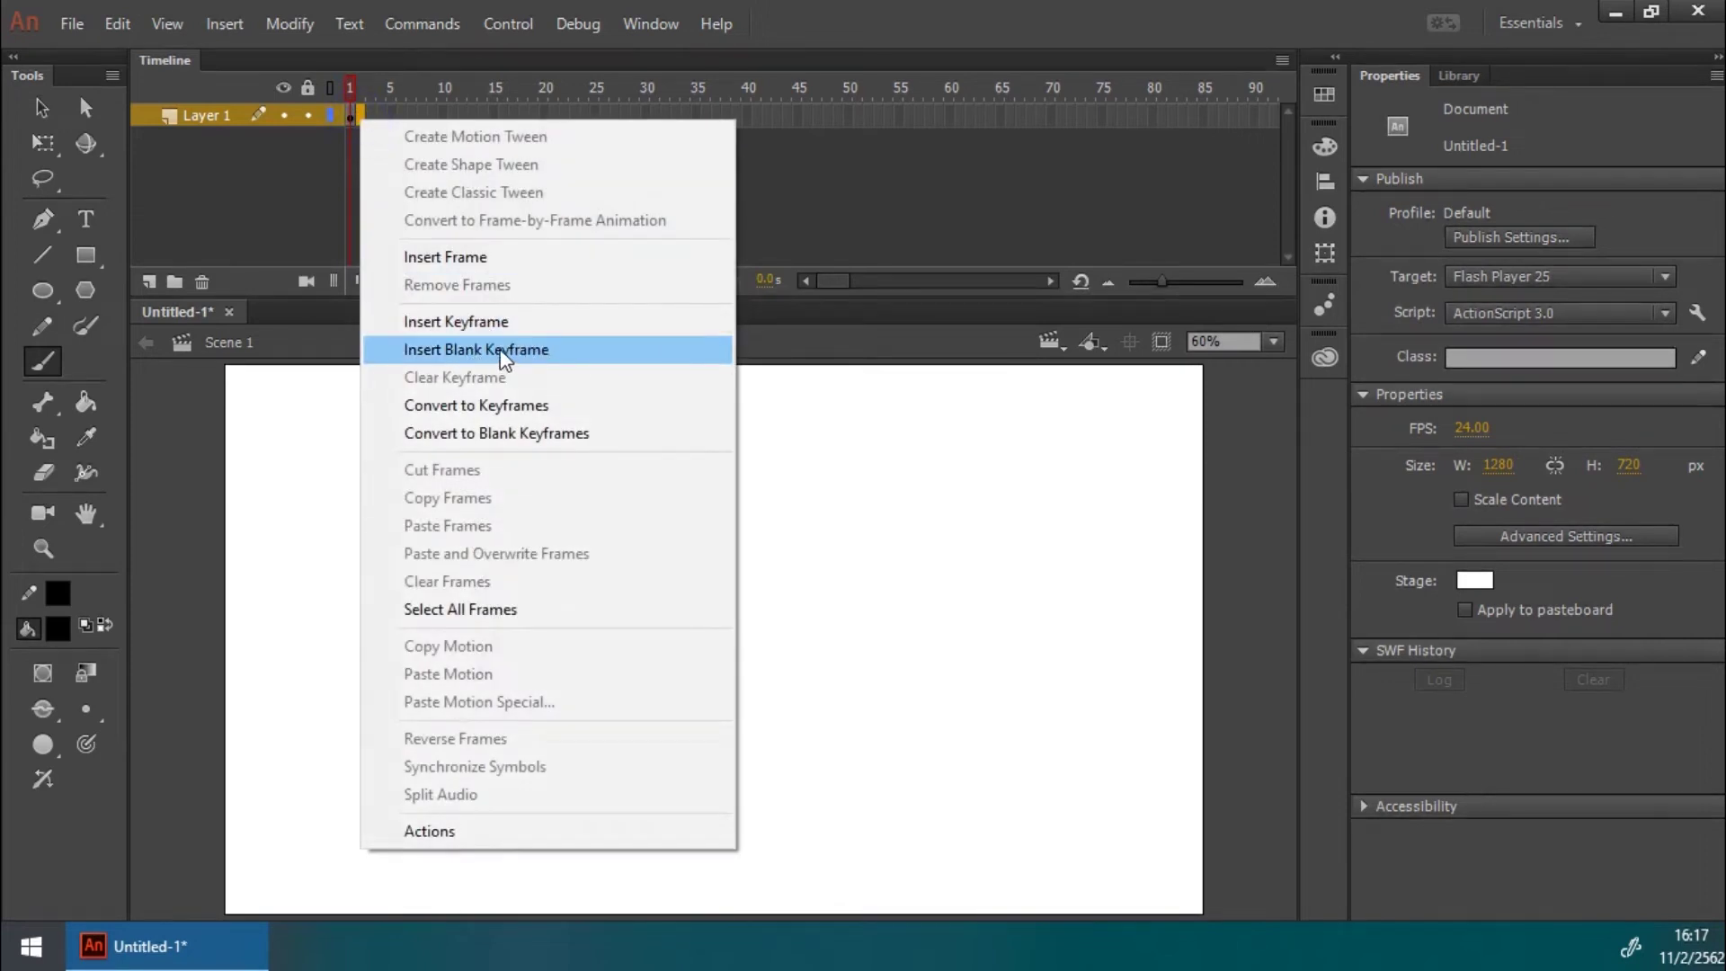
pyautogui.click(347, 117)
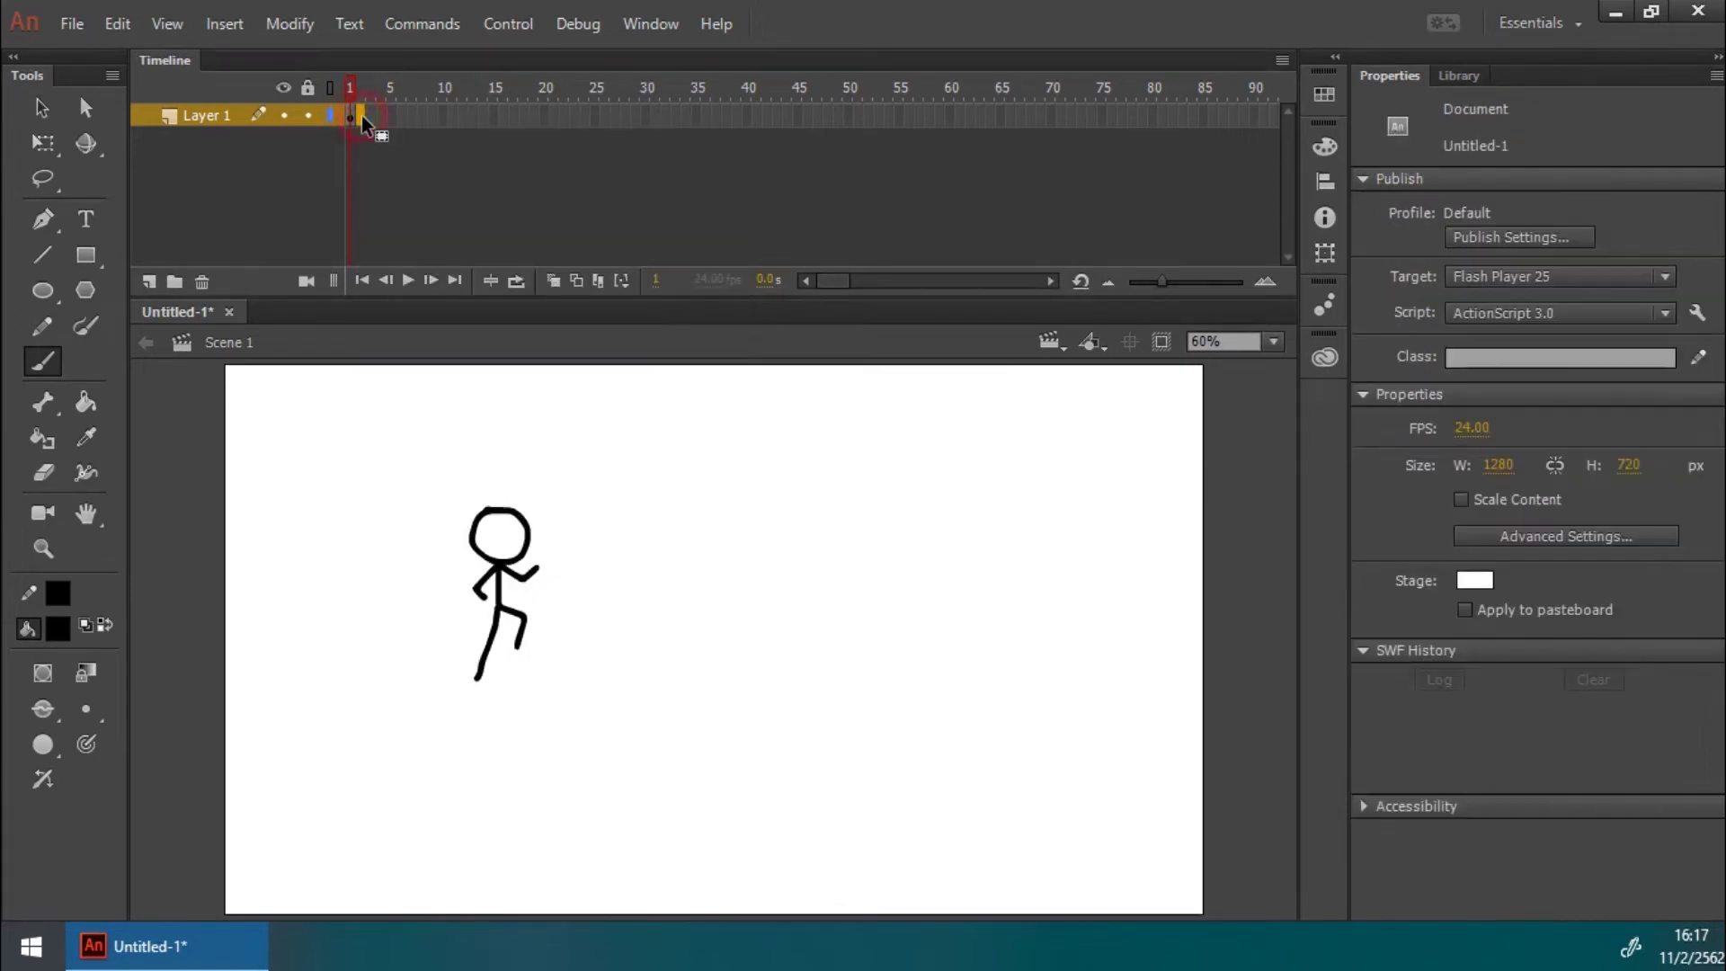
pyautogui.rightClick(361, 115)
pyautogui.click(352, 117)
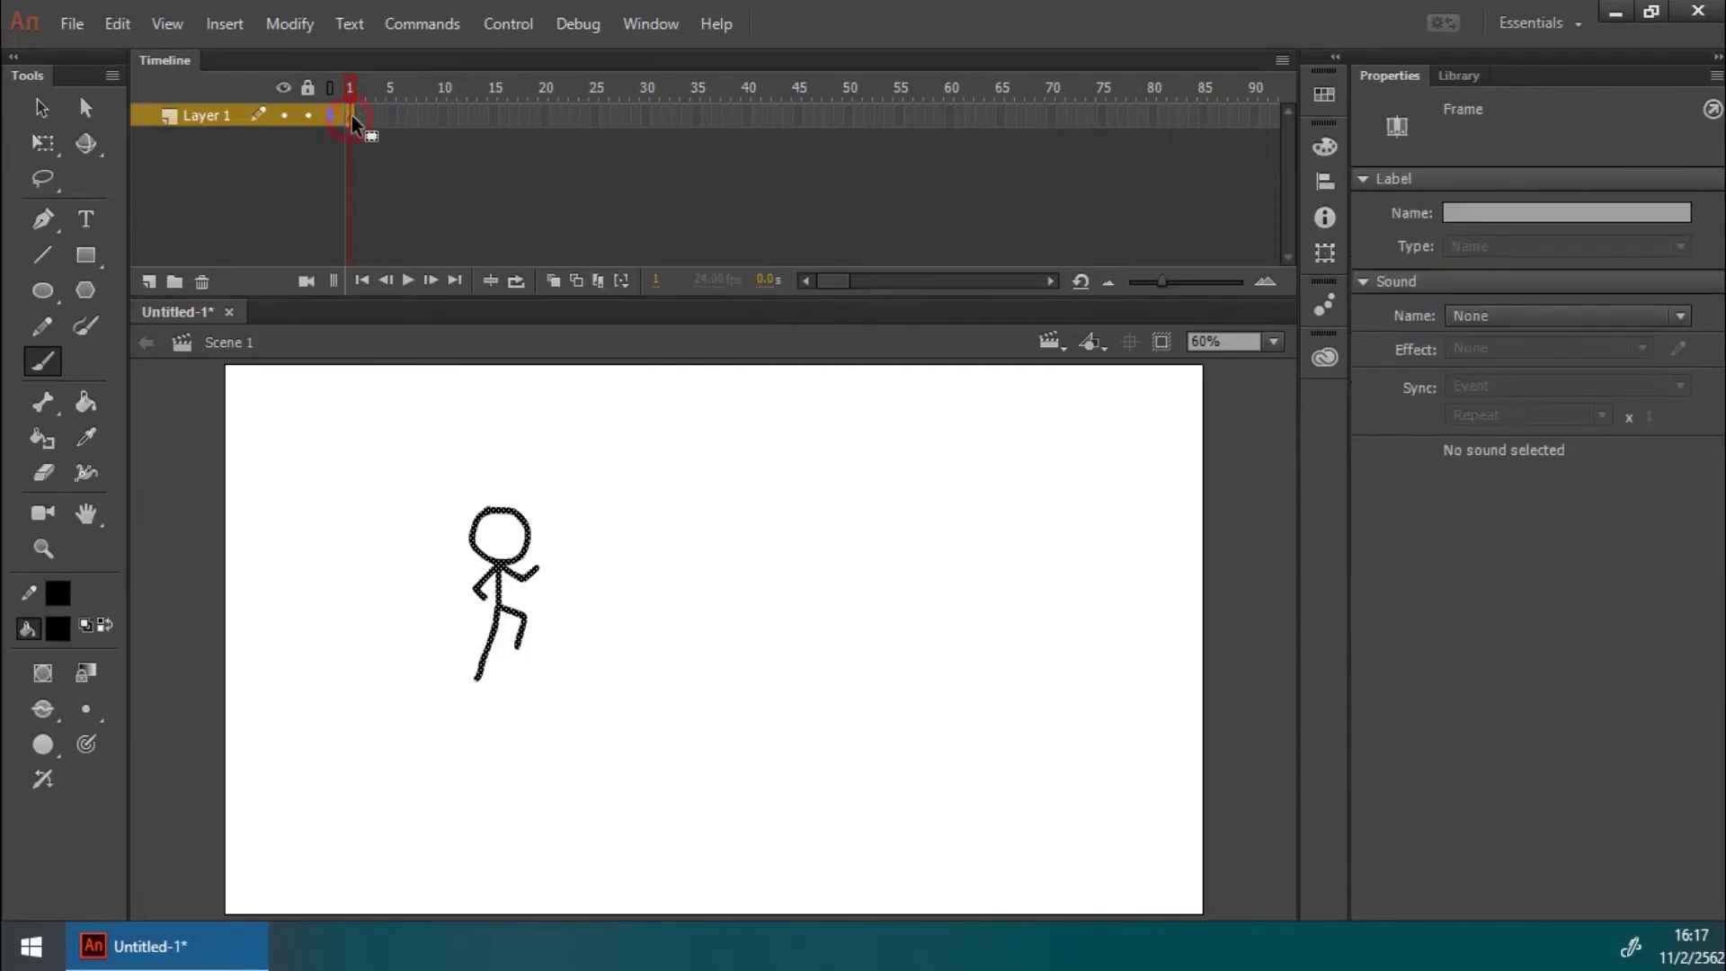
# Step: Insert a keyframe at frame 2 that duplicates the stick figure, and switch between frames 1 and 2 to compare them
pyautogui.click(360, 115)
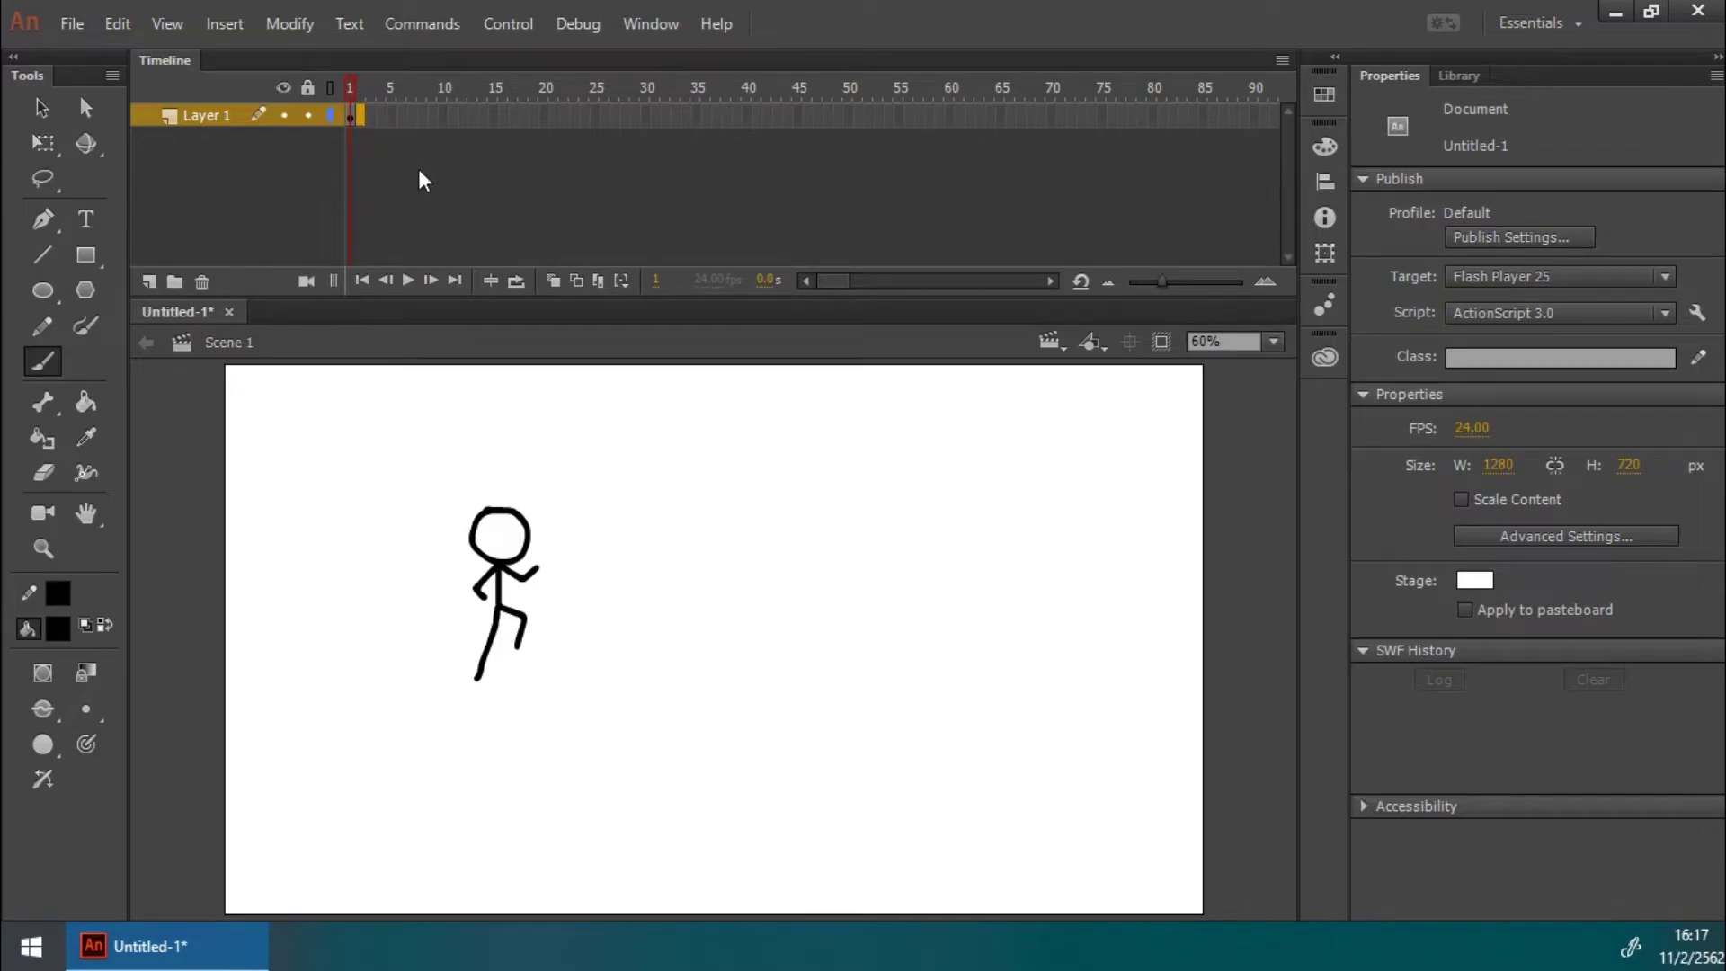
pyautogui.press('F6')
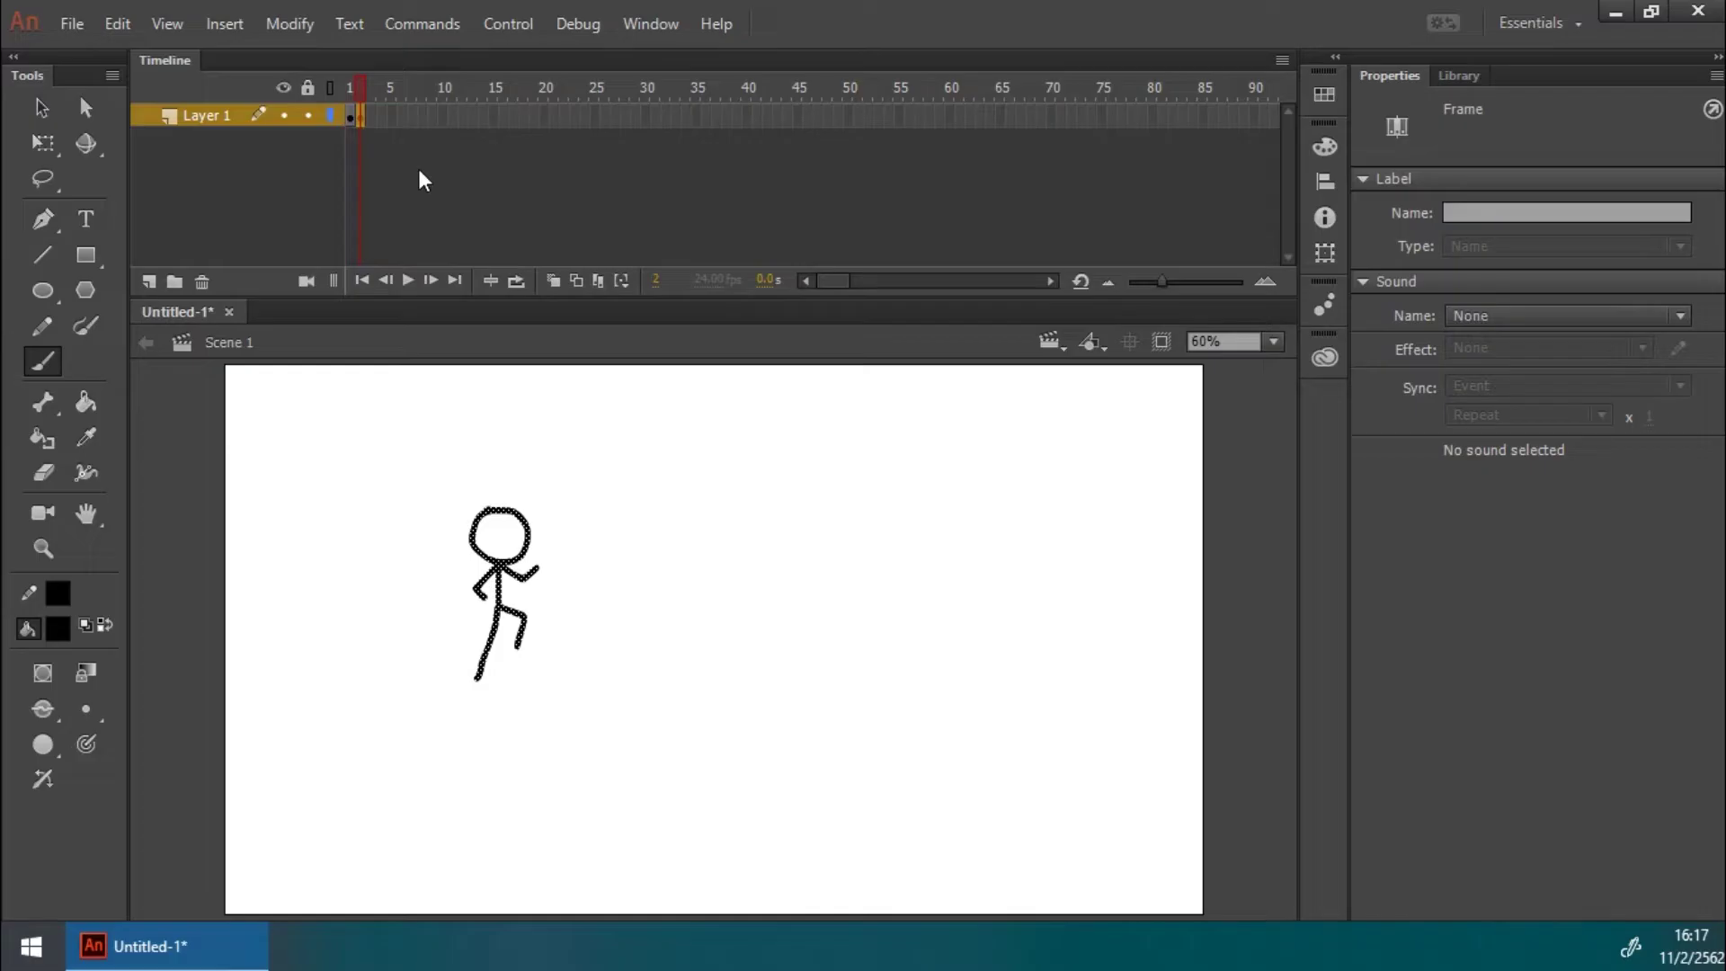
pyautogui.press(',')
pyautogui.press('.')
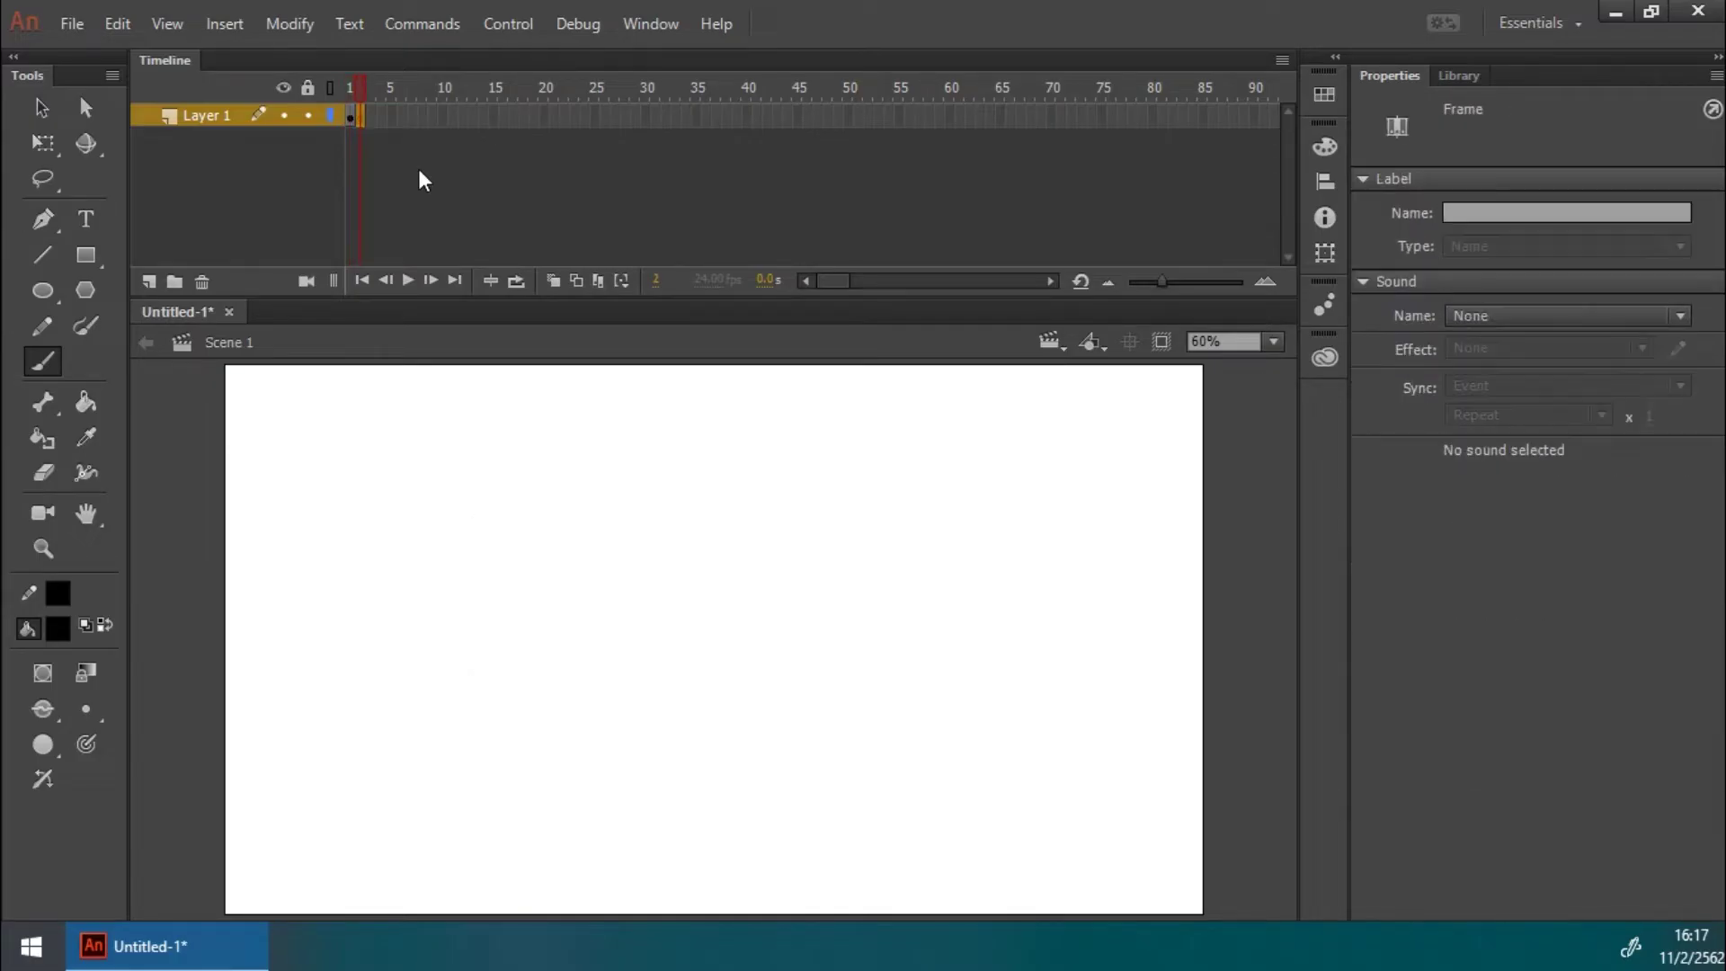
pyautogui.press(',')
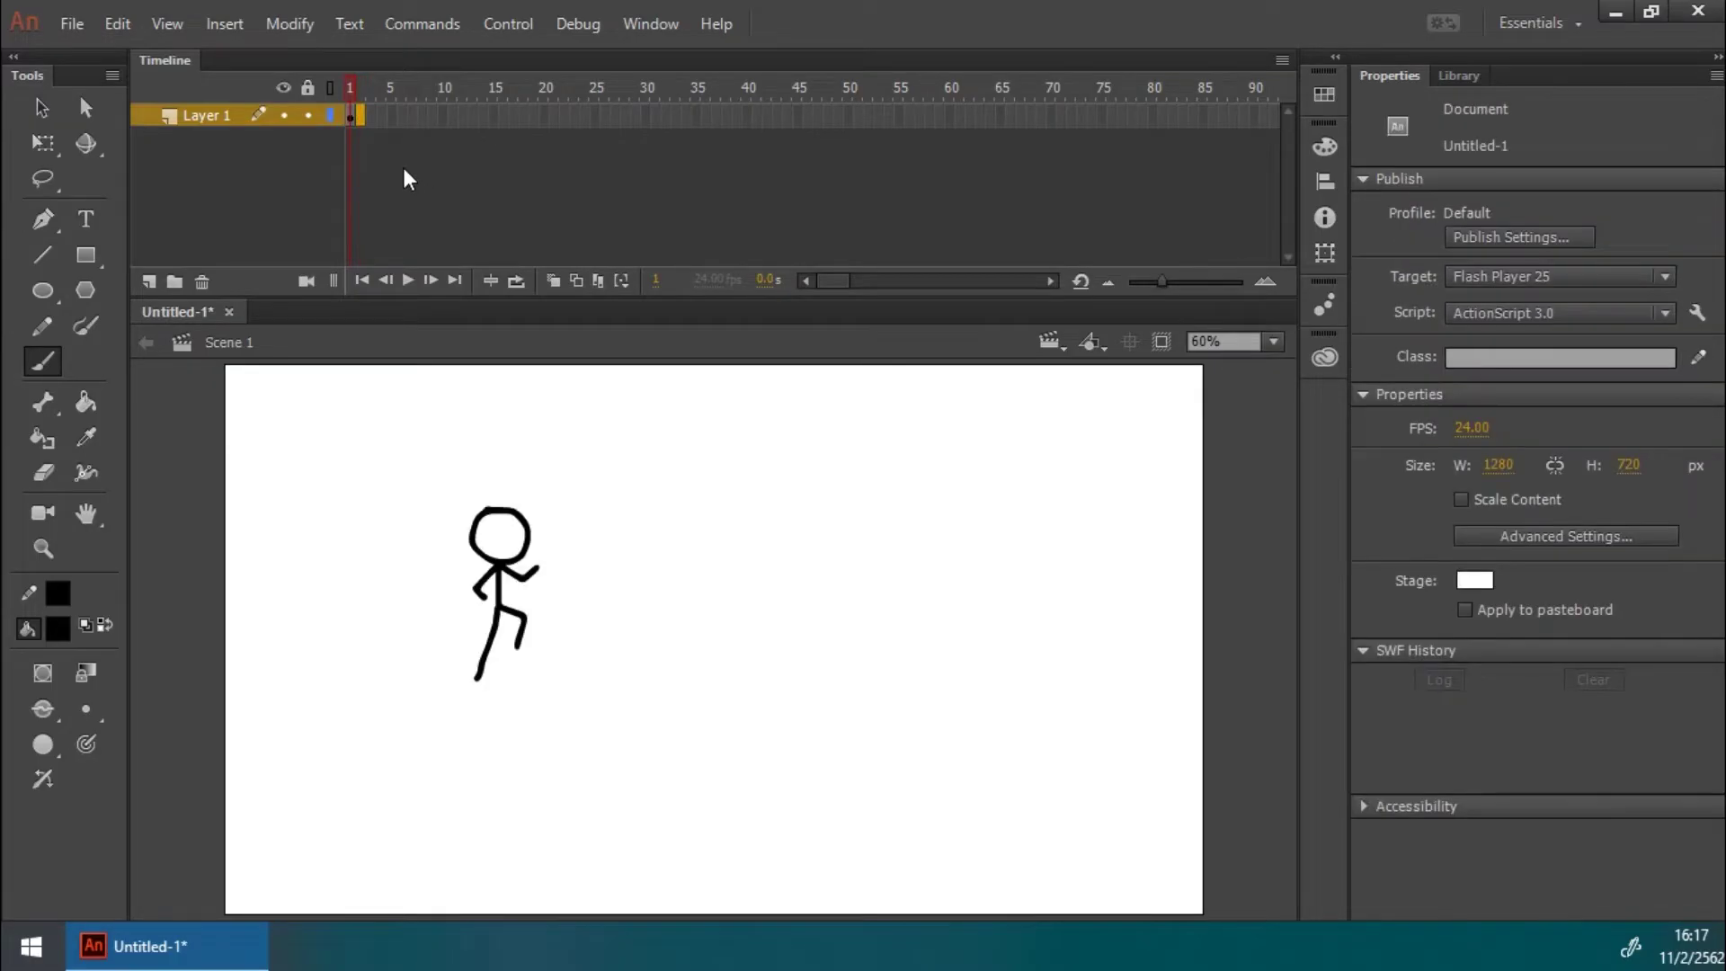
# Step: Insert a blank keyframe after frame 1 and turn on onion skinning to show the previous pose
pyautogui.click(350, 81)
pyautogui.click(350, 118)
pyautogui.click(365, 167)
pyautogui.click(352, 122)
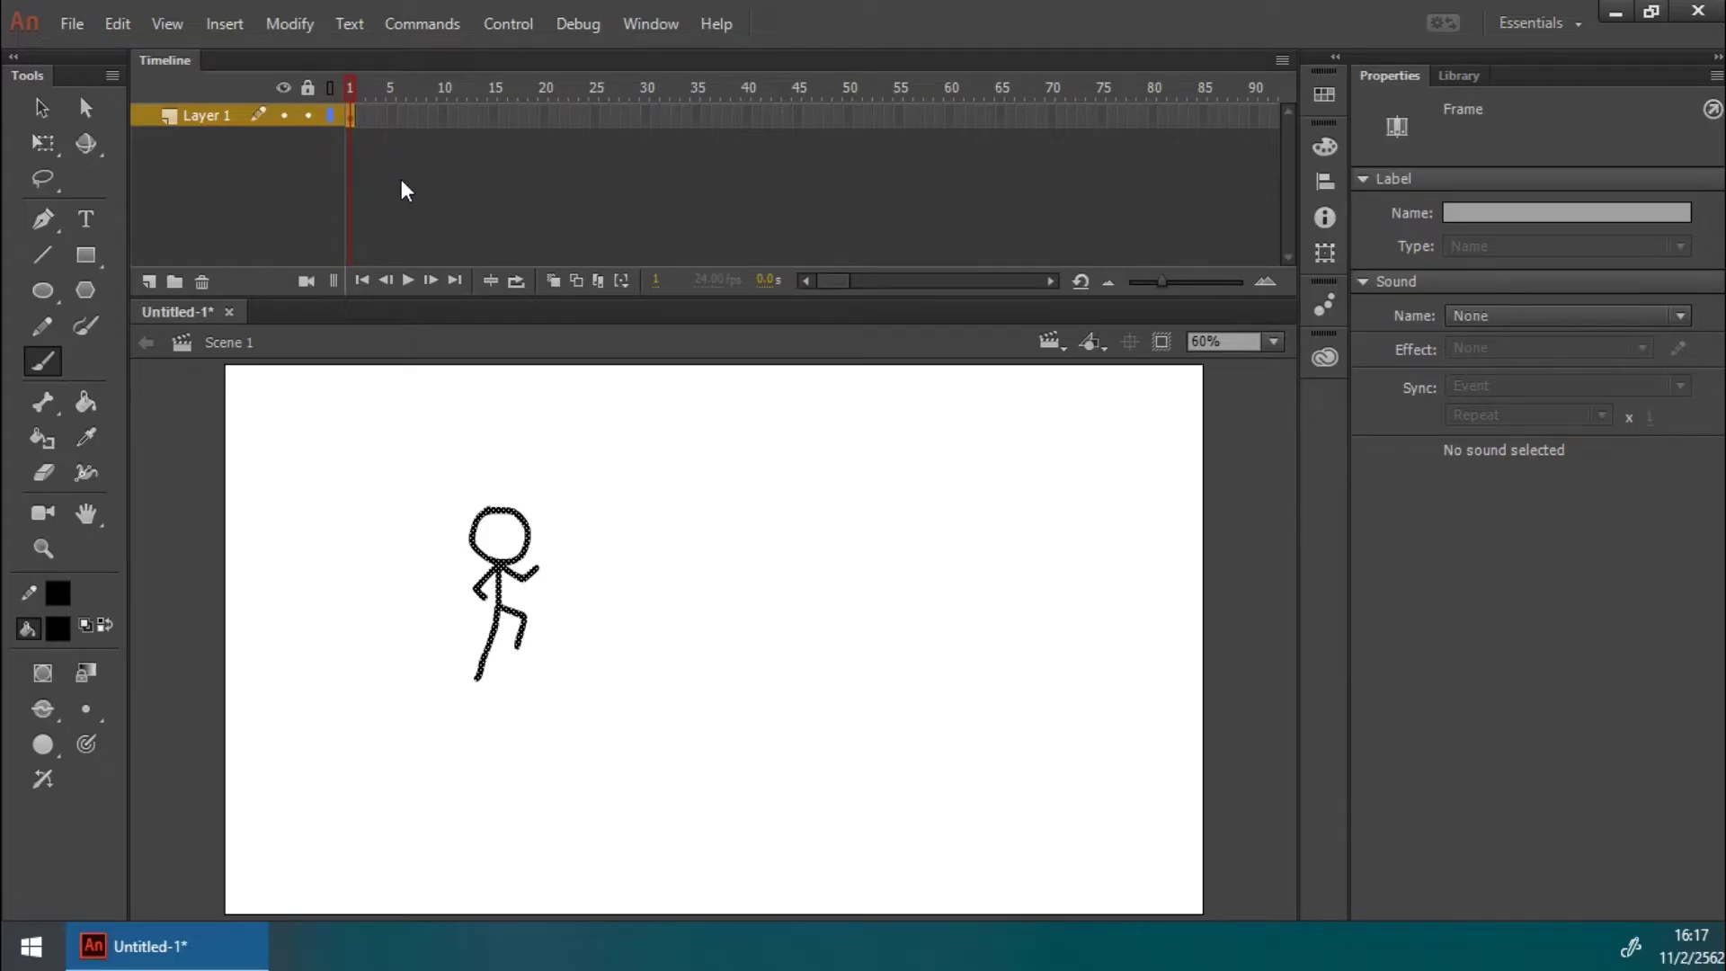
pyautogui.press('F7')
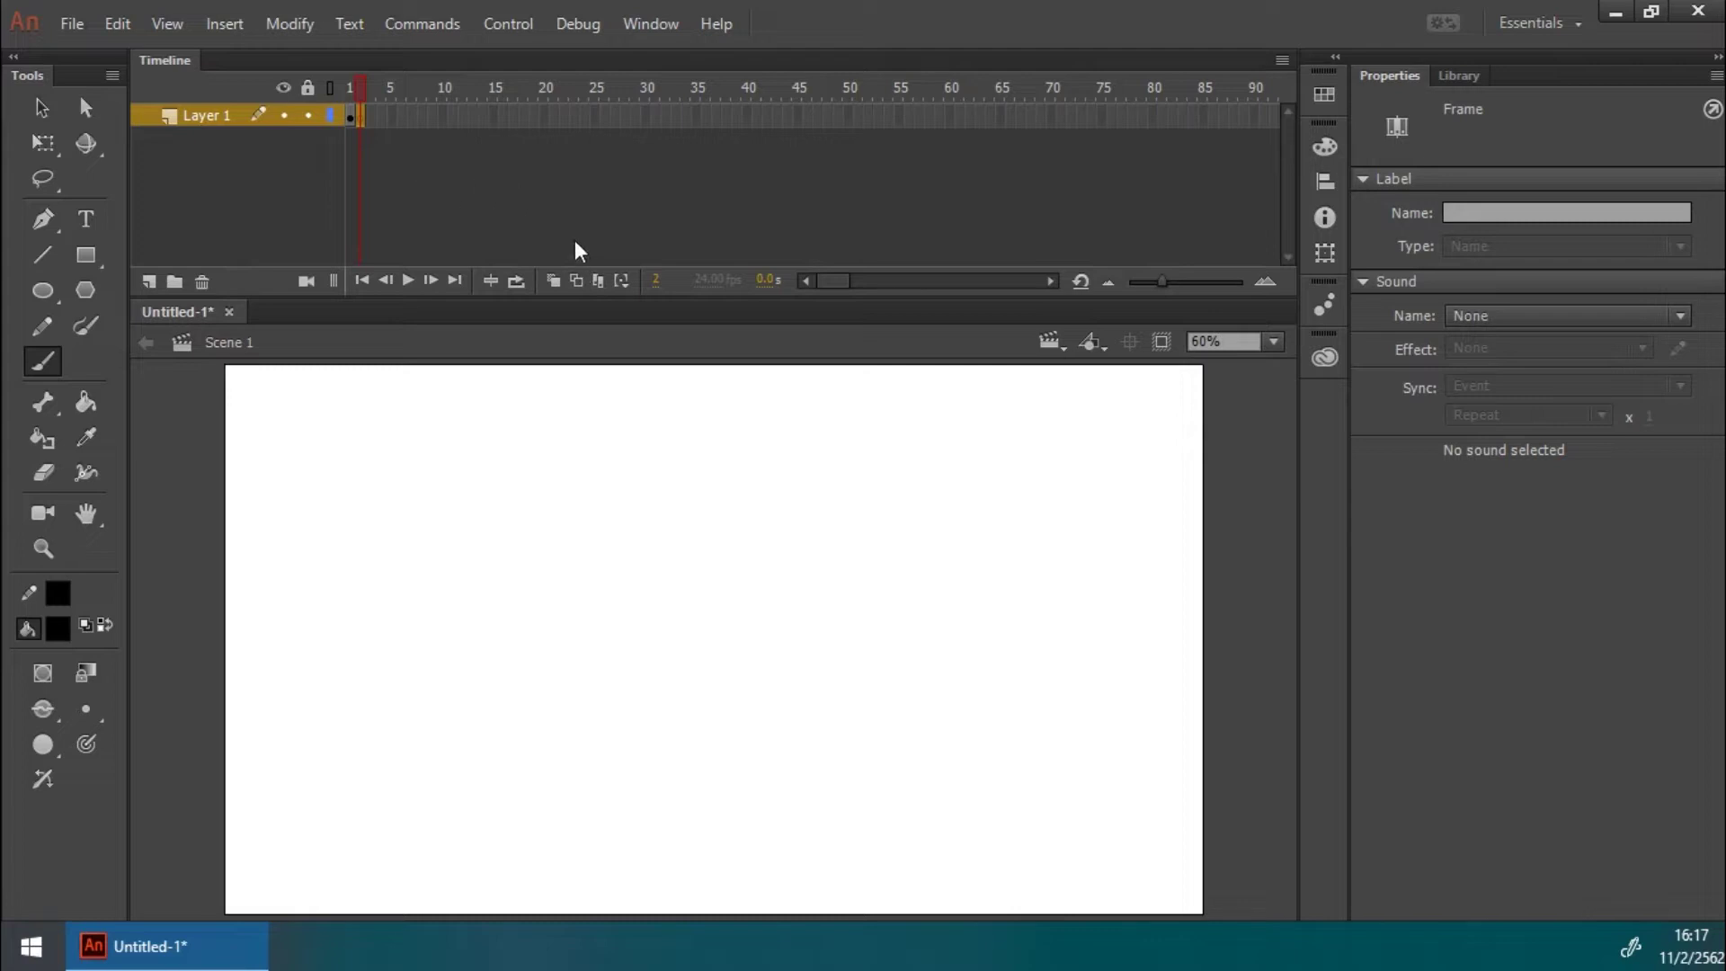
pyautogui.click(550, 282)
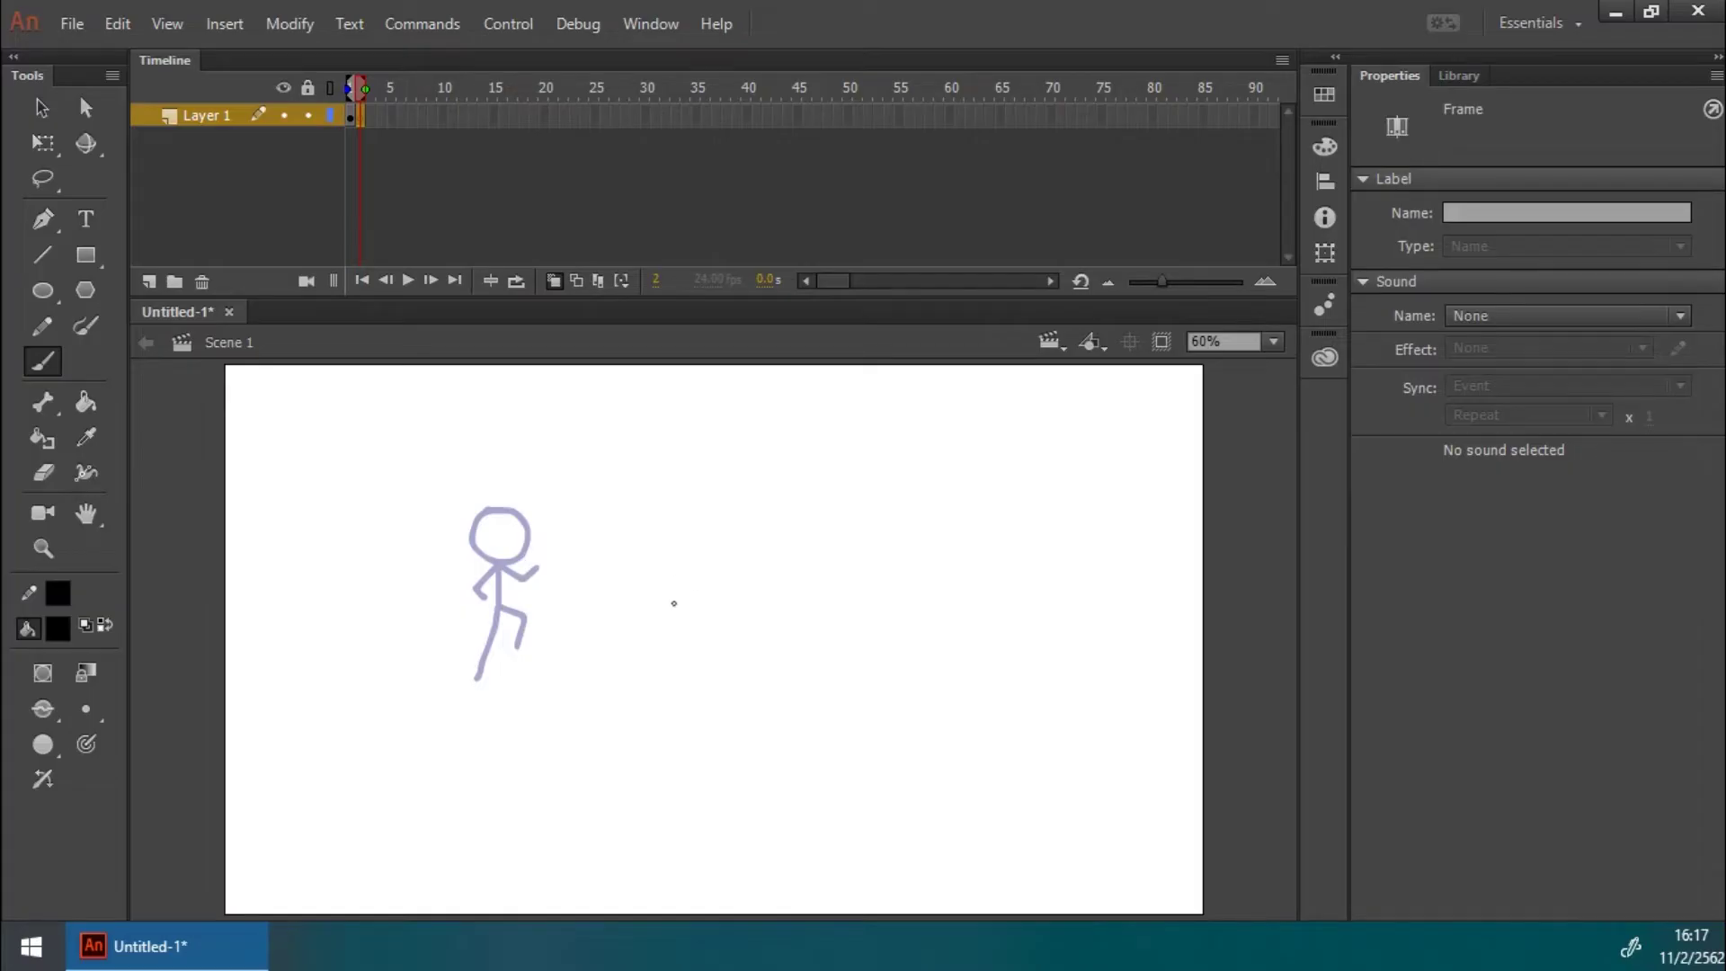
# Step: Brush the second running pose on frame 2 over the onion skin, with the arms and legs closer to the body
pyautogui.moveTo(506, 502)
pyautogui.mouseDown()
pyautogui.moveTo(491, 560)
pyautogui.moveTo(526, 540)
pyautogui.moveTo(502, 506)
pyautogui.mouseUp()
pyautogui.hotkey('ctrl', 'z')
pyautogui.moveTo(500, 565)
pyautogui.mouseDown()
pyautogui.moveTo(529, 584)
pyautogui.moveTo(489, 591)
pyautogui.moveTo(512, 625)
pyautogui.moveTo(492, 682)
pyautogui.mouseUp()
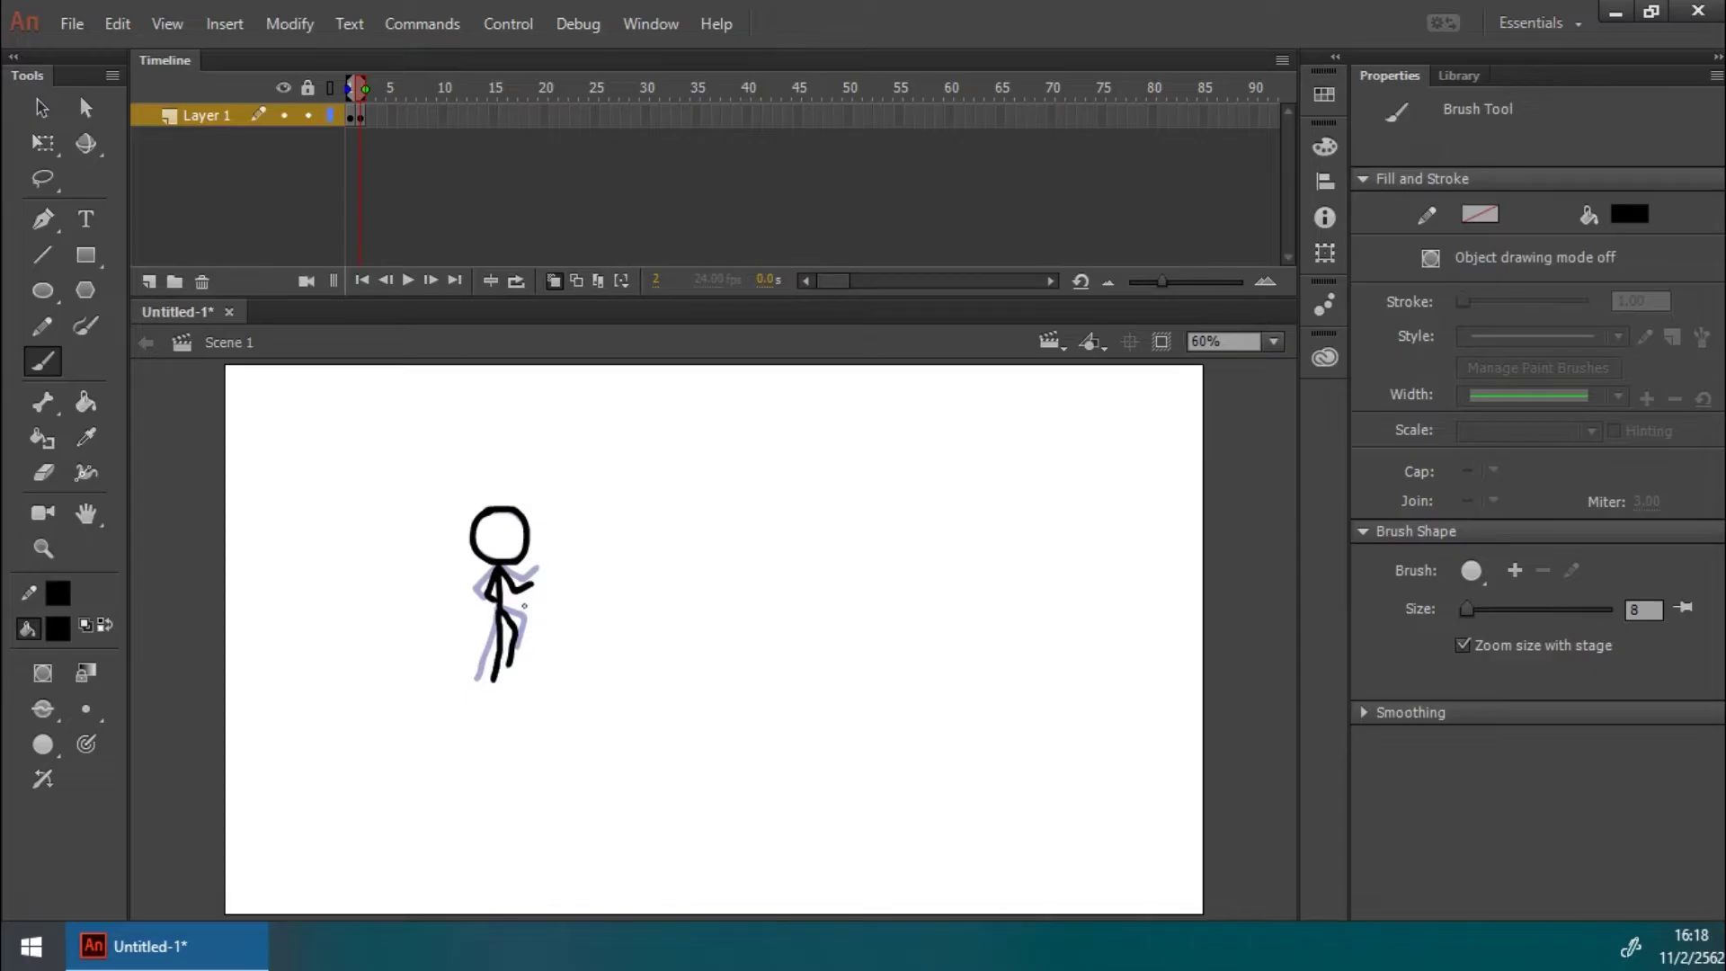
# Step: Turn off onion skinning and scrub between frames 1 and 2 to check the movement
pyautogui.click(552, 281)
pyautogui.moveTo(365, 91)
pyautogui.mouseDown()
pyautogui.moveTo(342, 92)
pyautogui.moveTo(369, 96)
pyautogui.mouseUp()
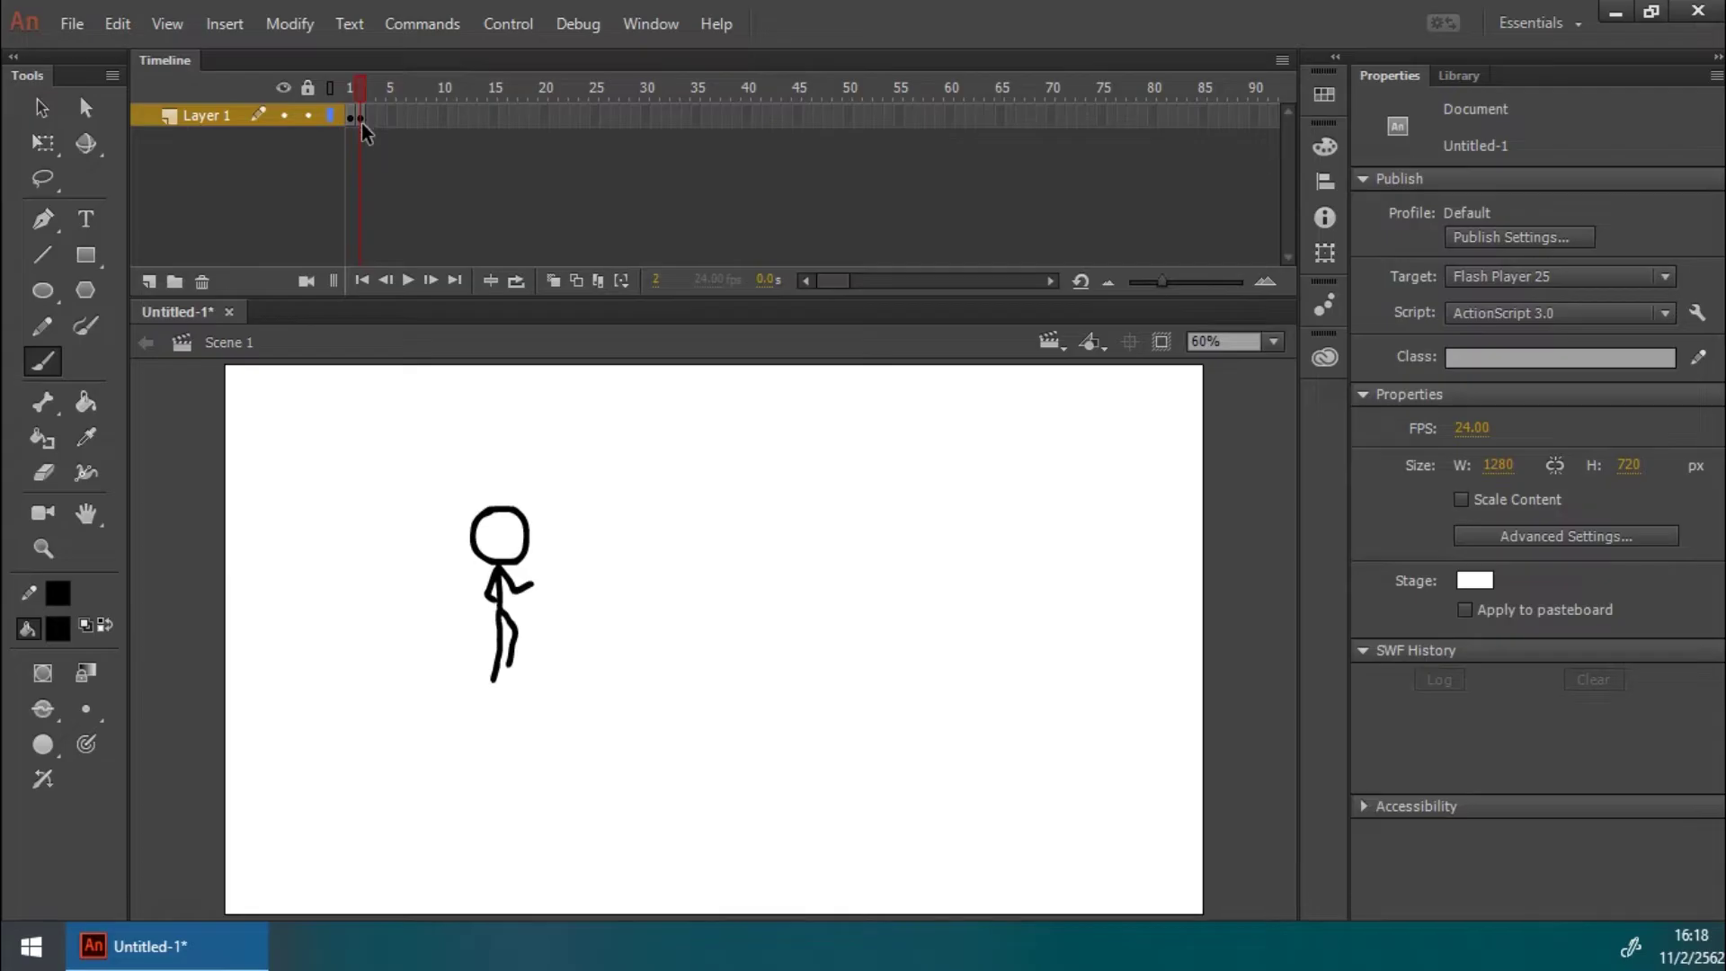
pyautogui.moveTo(356, 97); pyautogui.dragTo(358, 95)
# Step: With onion skinning on, brush the third pose on frame 3 with the arms and legs nearly together under the torso
pyautogui.click(553, 280)
pyautogui.moveTo(490, 558)
pyautogui.mouseDown()
pyautogui.moveTo(522, 523)
pyautogui.moveTo(493, 675)
pyautogui.mouseUp()
pyautogui.hotkey('ctrl', 'z')
pyautogui.hotkey('ctrl', 'z')
pyautogui.moveTo(501, 611); pyautogui.dragTo(497, 683)
pyautogui.moveTo(500, 568)
pyautogui.mouseDown()
pyautogui.moveTo(474, 539)
pyautogui.moveTo(512, 514)
pyautogui.moveTo(477, 592)
pyautogui.moveTo(512, 596)
pyautogui.moveTo(499, 675)
pyautogui.moveTo(502, 617)
pyautogui.moveTo(503, 659)
pyautogui.moveTo(502, 616)
pyautogui.mouseUp()
# Step: Insert a blank keyframe at frame 4, undo the trial leg stroke on it and turn off onion skinning
pyautogui.press('F7')
pyautogui.hotkey('ctrl', 'z')
pyautogui.moveTo(502, 602)
pyautogui.mouseDown()
pyautogui.moveTo(505, 651)
pyautogui.moveTo(481, 678)
pyautogui.mouseUp()
pyautogui.hotkey('ctrl', 'z')
pyautogui.click(554, 281)
# Step: Scrub the timeline around frames 3 and 4 to review the drawn poses
pyautogui.moveTo(382, 87)
pyautogui.mouseDown()
pyautogui.moveTo(405, 86)
pyautogui.moveTo(342, 100)
pyautogui.moveTo(370, 93)
pyautogui.mouseUp()
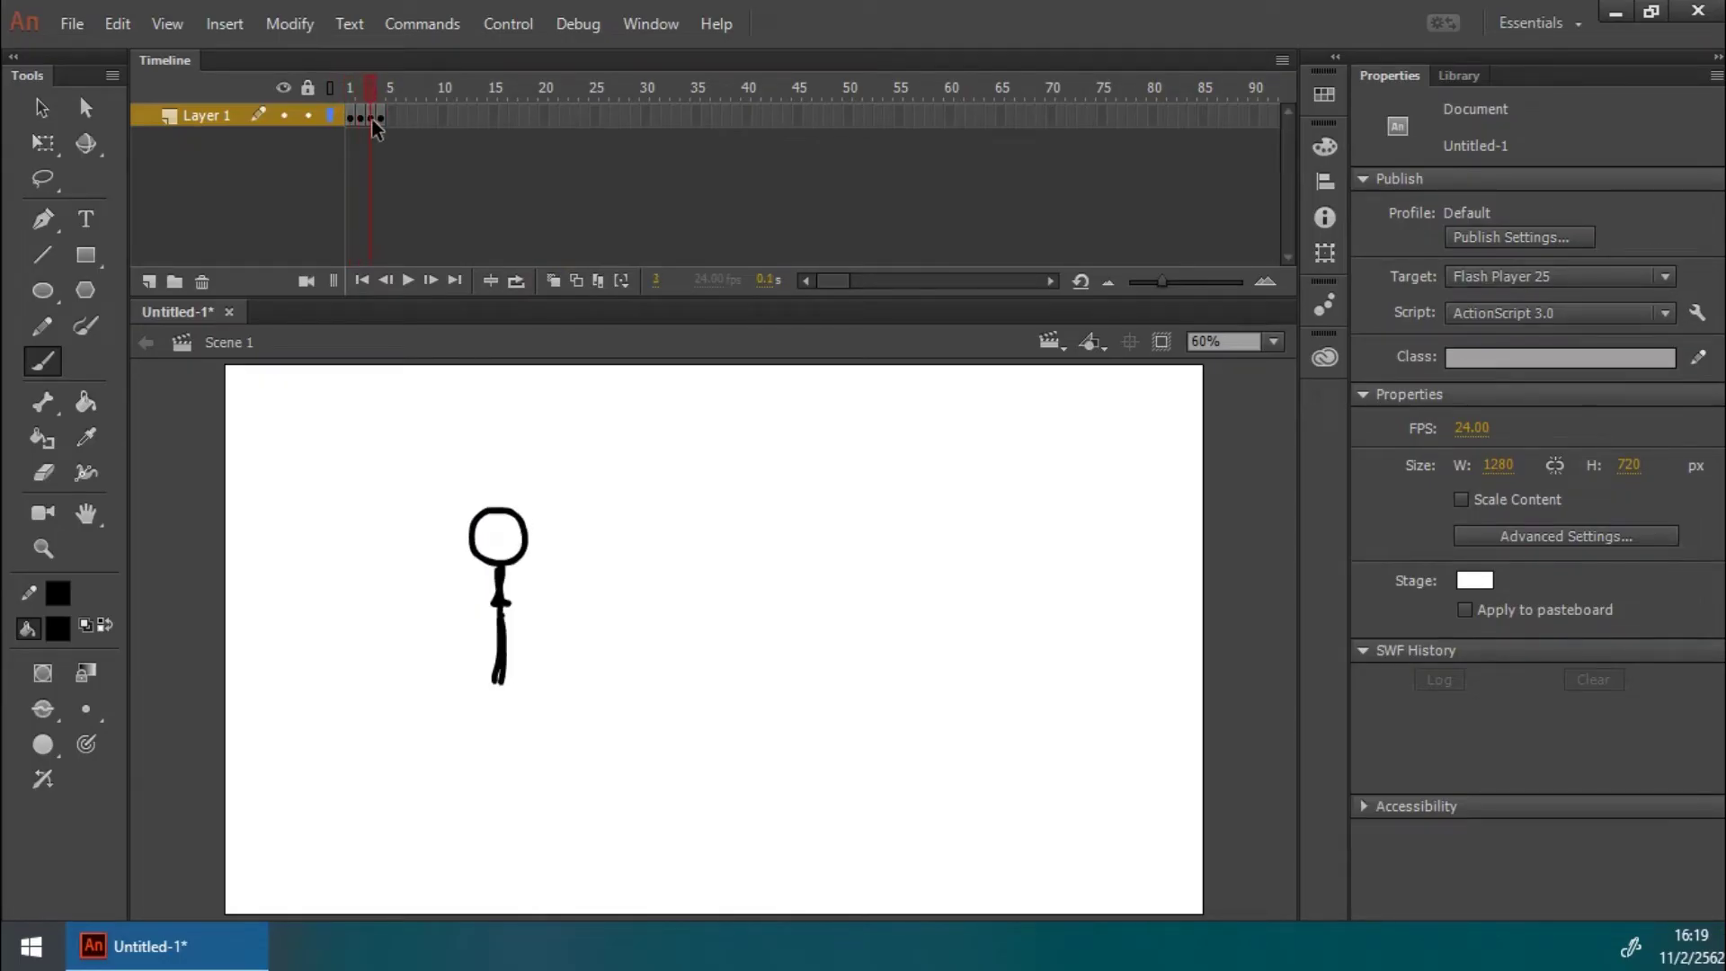
pyautogui.click(374, 119)
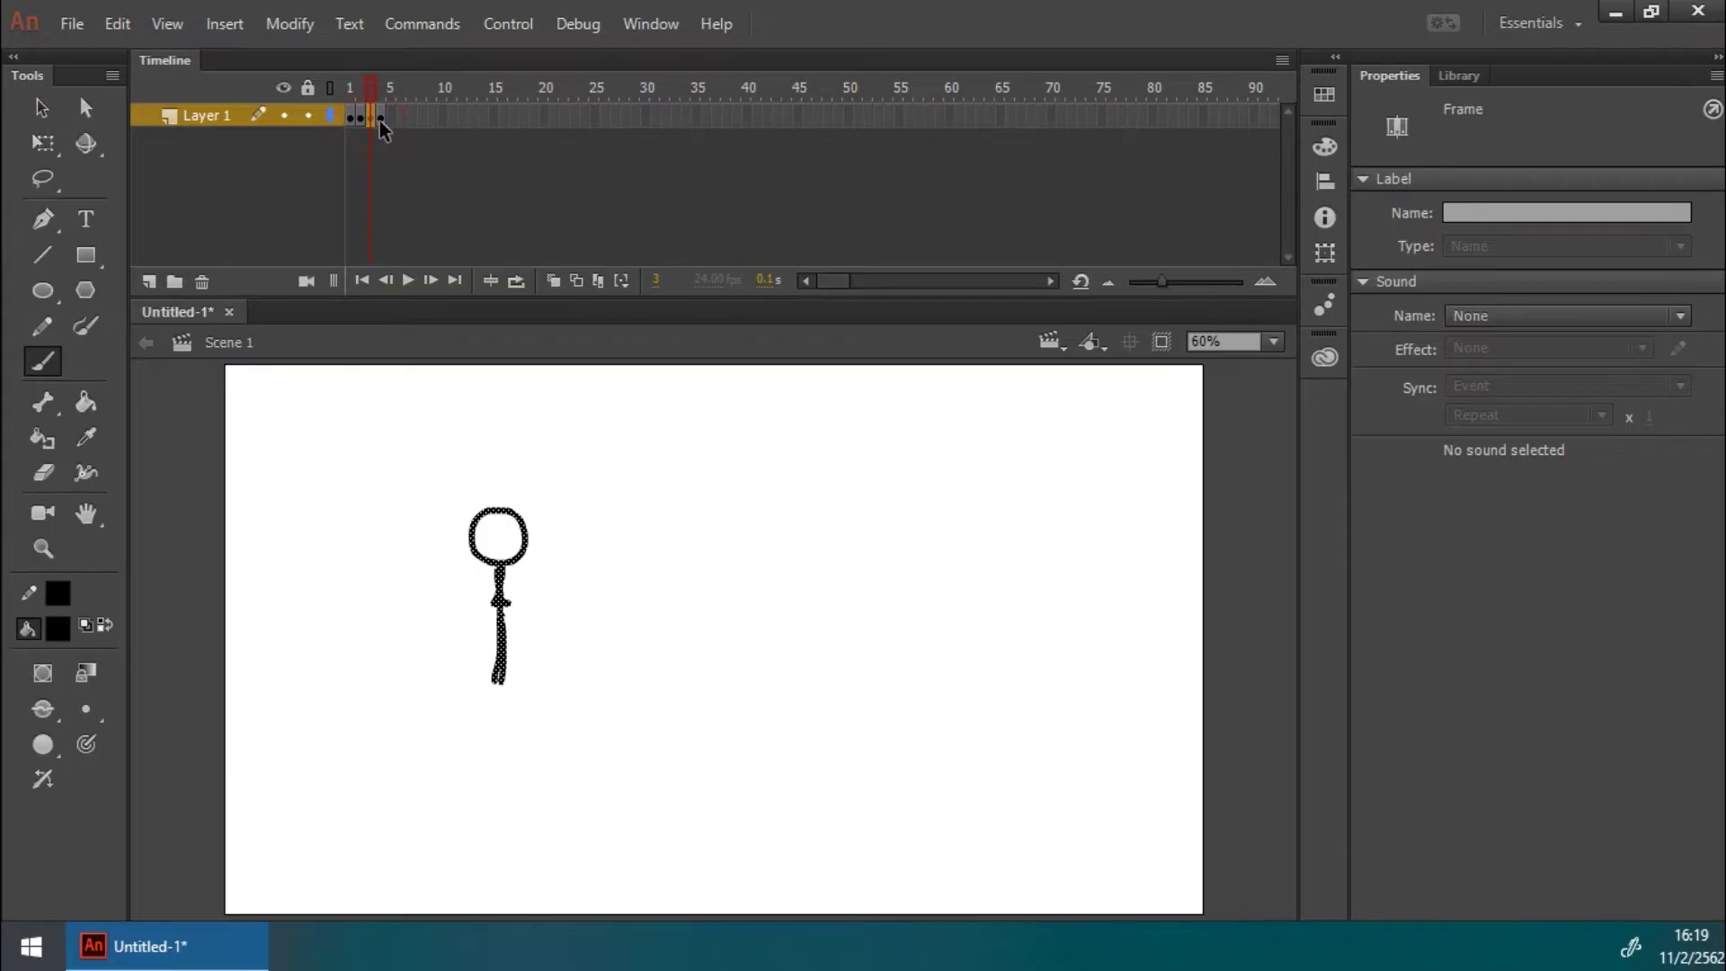
pyautogui.moveTo(374, 89)
pyautogui.mouseDown()
pyautogui.moveTo(354, 88)
pyautogui.moveTo(369, 88)
pyautogui.mouseUp()
pyautogui.press(',')
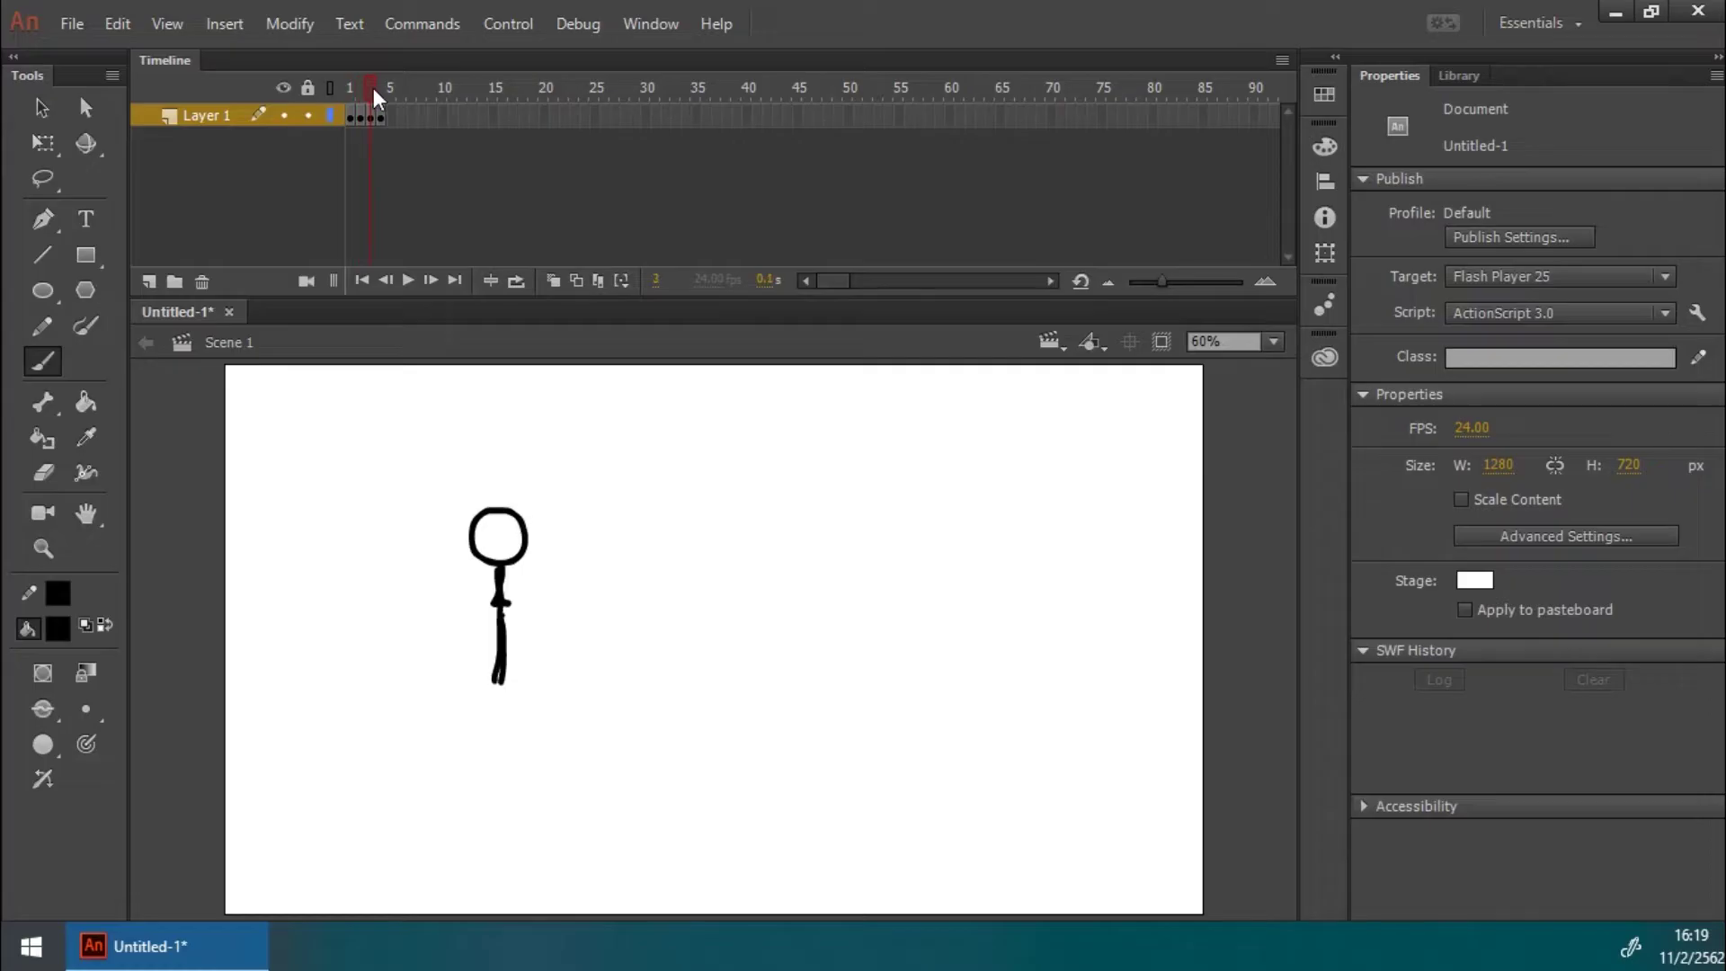
# Step: Copy the frame 2 pose and paste it onto frame 4
pyautogui.click(362, 115)
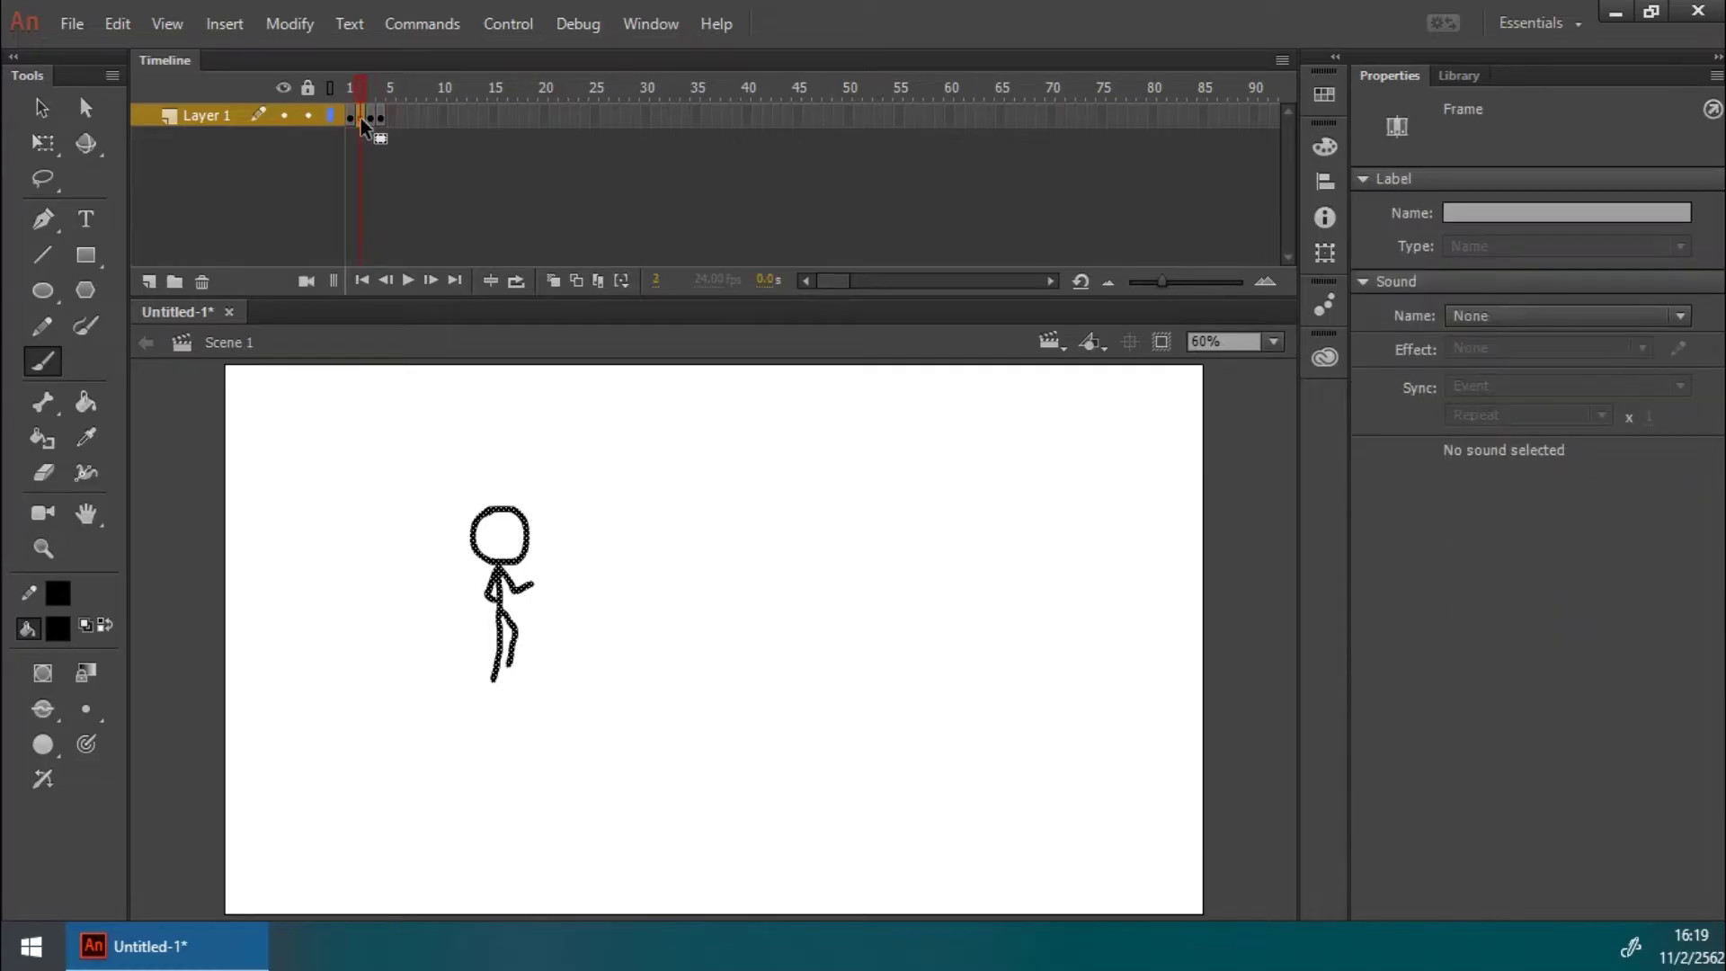
pyautogui.rightClick(360, 115)
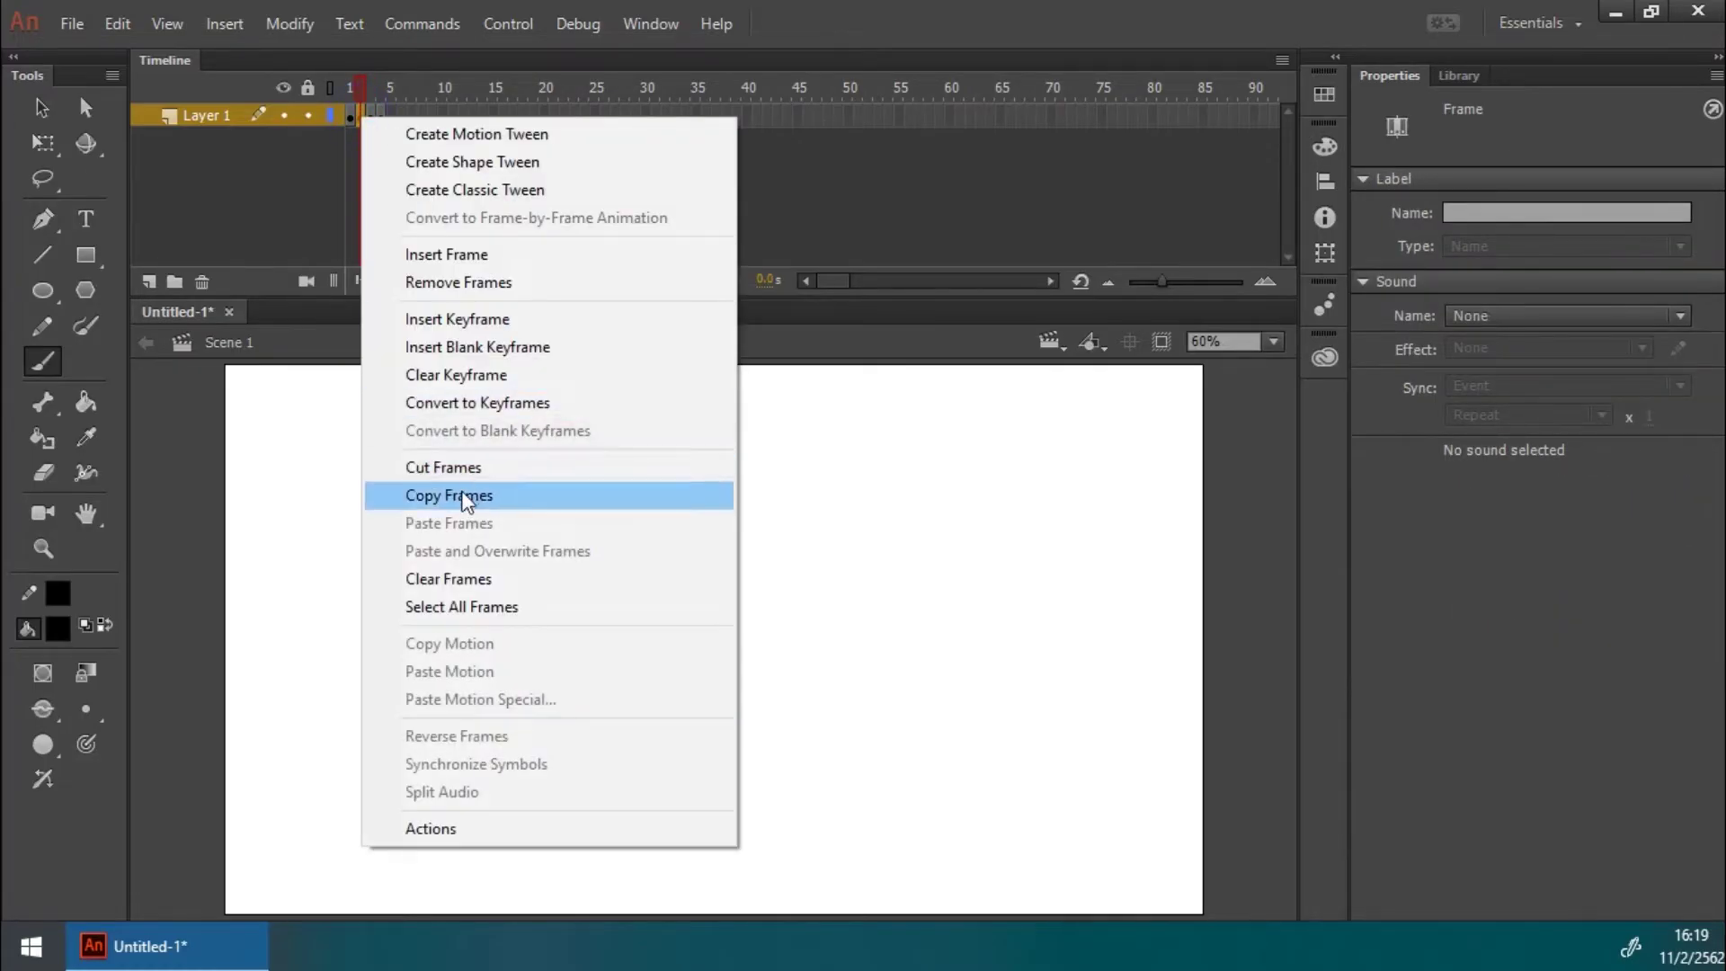
pyautogui.click(460, 494)
pyautogui.click(381, 115)
pyautogui.rightClick(380, 115)
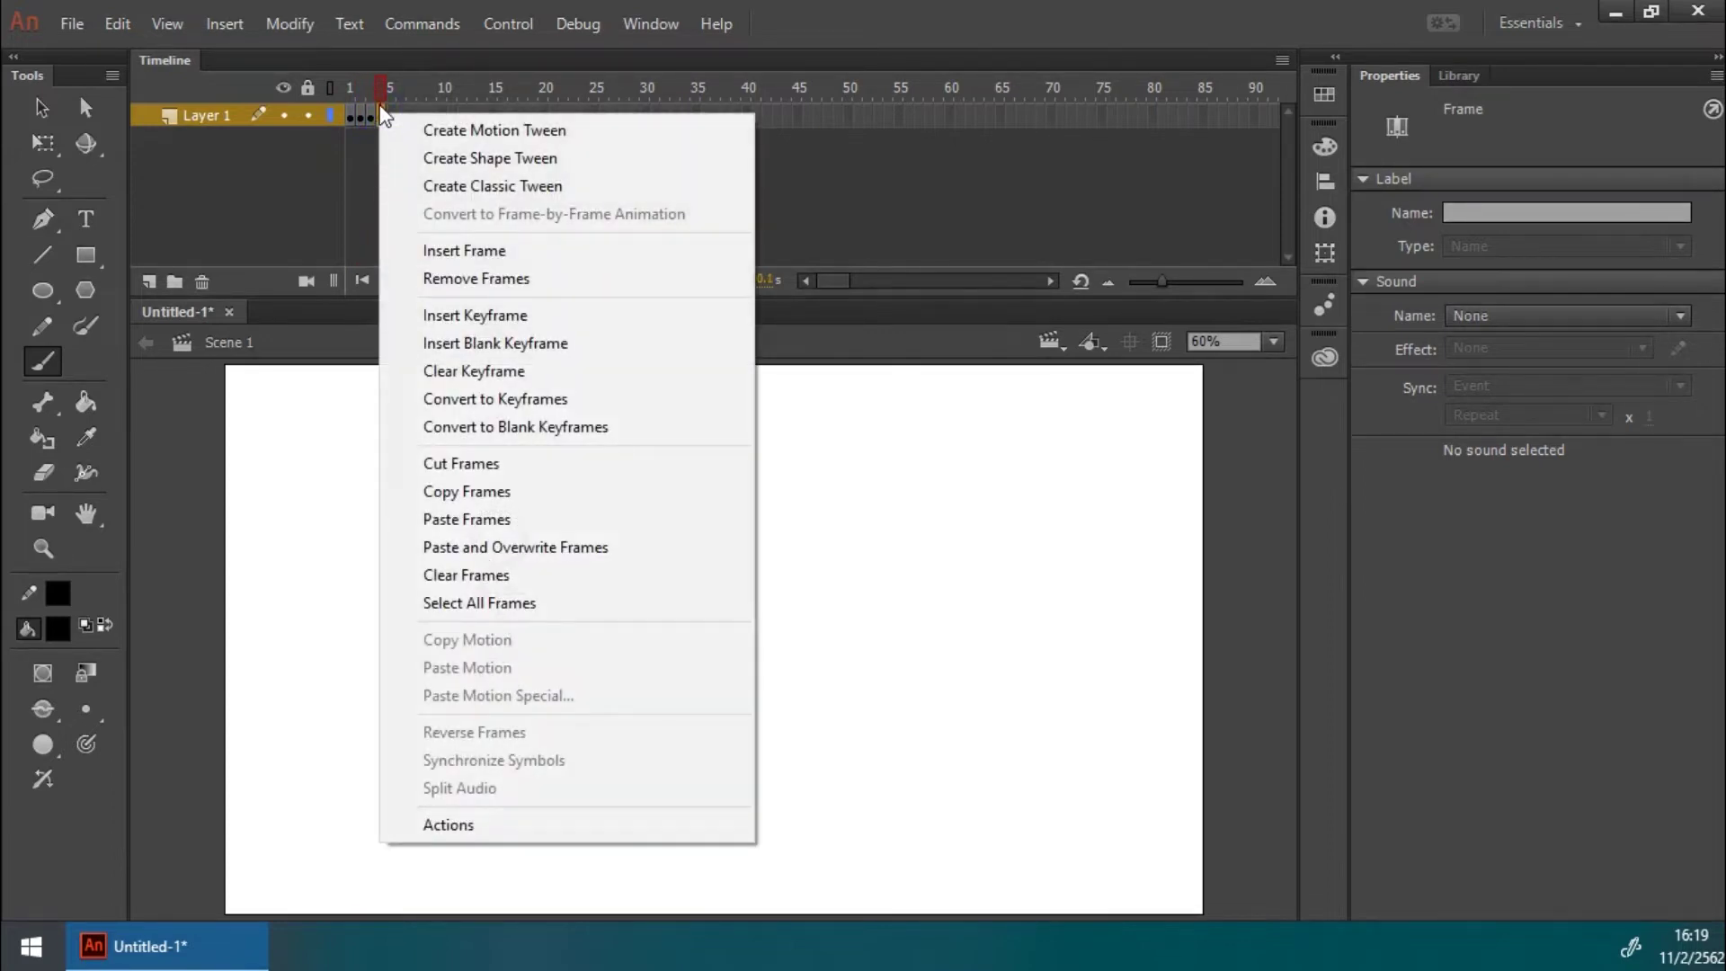
pyautogui.click(497, 521)
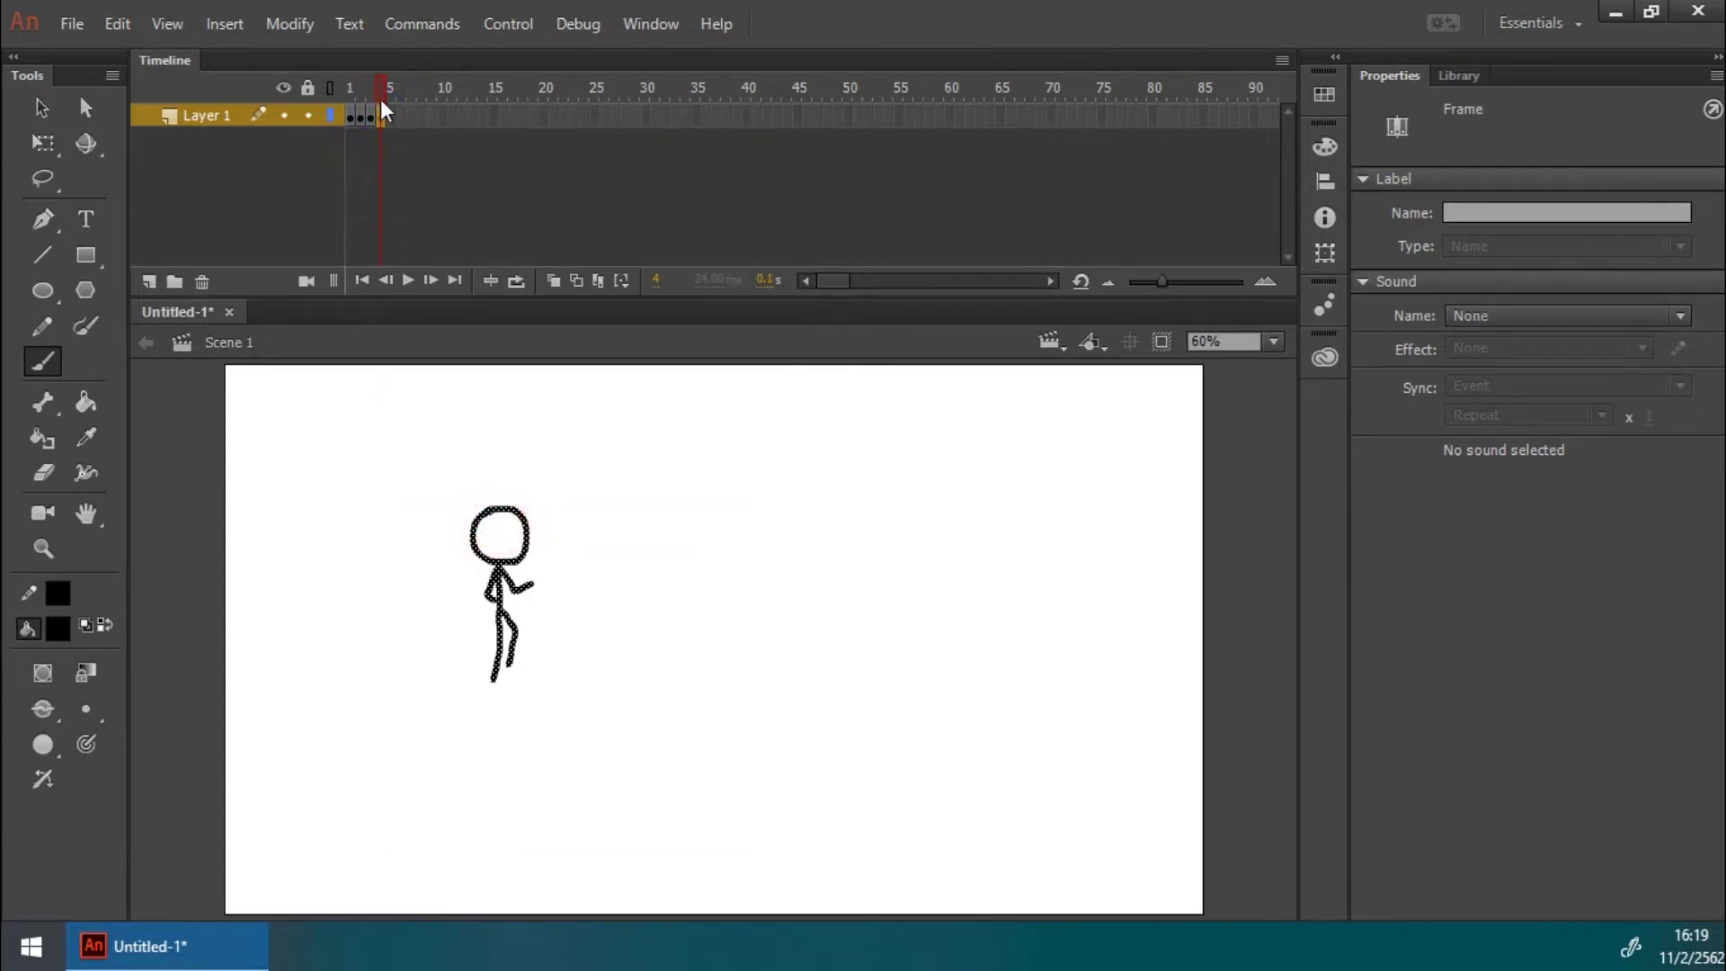
# Step: Play and scrub the four-frame sequence to check the running motion
pyautogui.moveTo(377, 87); pyautogui.dragTo(350, 94)
pyautogui.press('Return')
pyautogui.press('Return')
pyautogui.moveTo(369, 90)
pyautogui.mouseDown()
pyautogui.moveTo(331, 93)
pyautogui.moveTo(377, 101)
pyautogui.mouseUp()
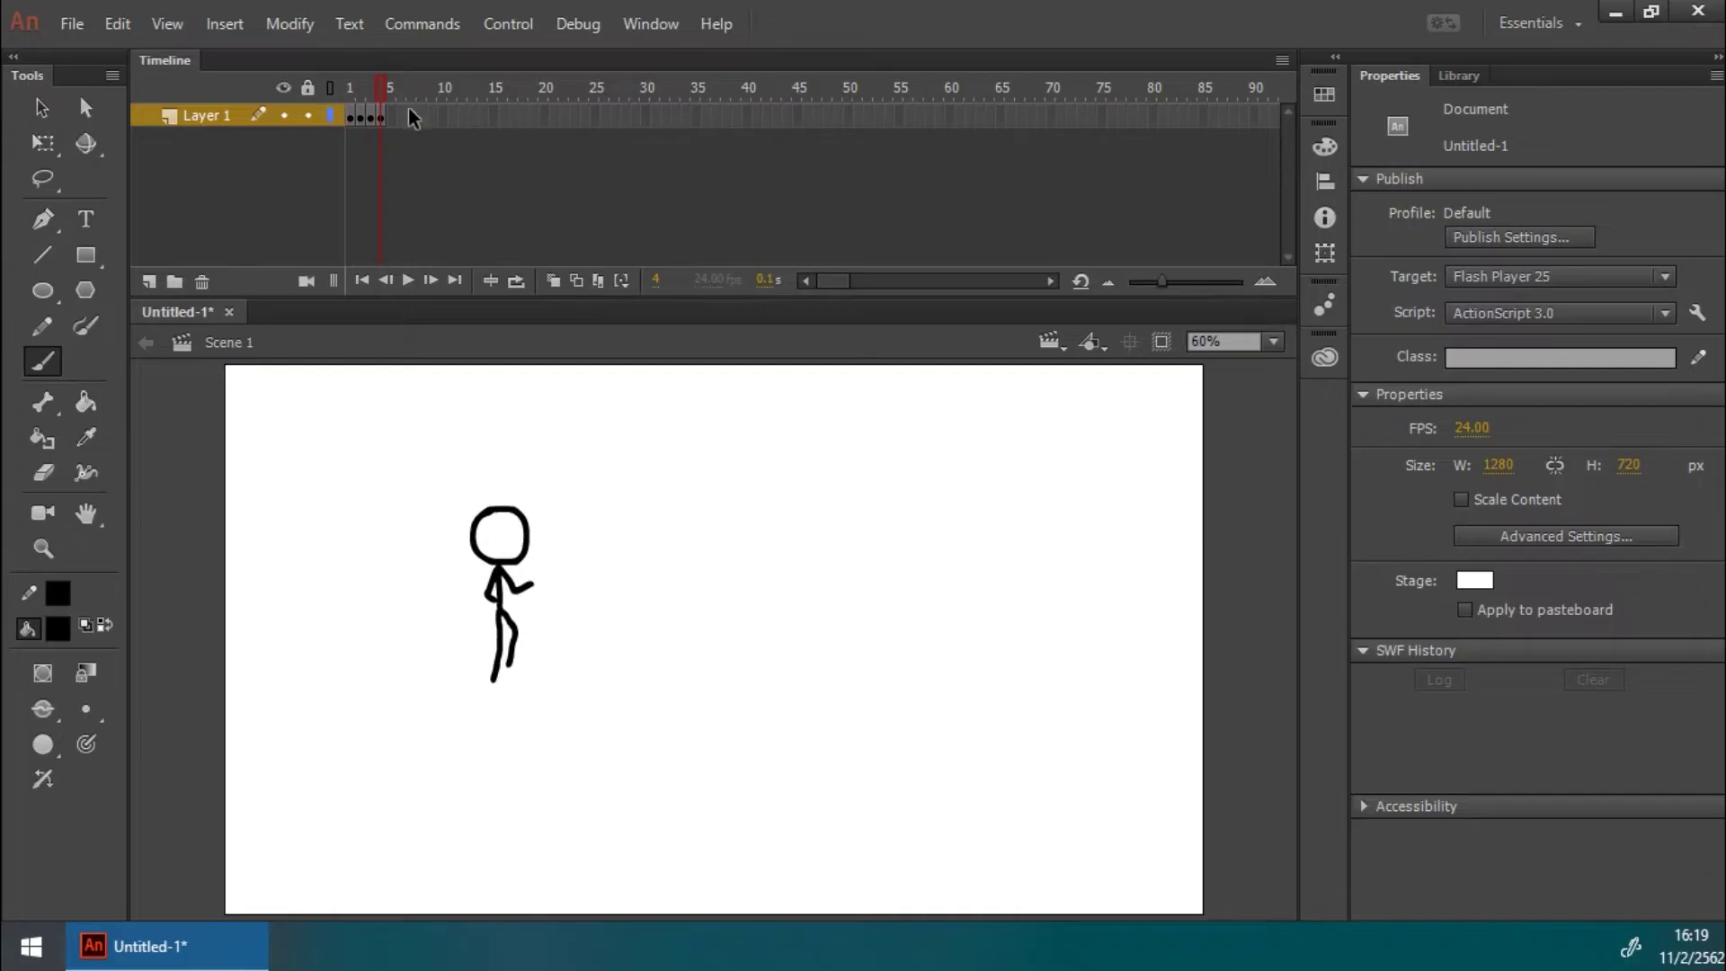
# Step: Copy the frame 1 pose and paste it onto frame 5
pyautogui.click(349, 115)
pyautogui.rightClick(352, 116)
pyautogui.click(419, 495)
pyautogui.rightClick(381, 117)
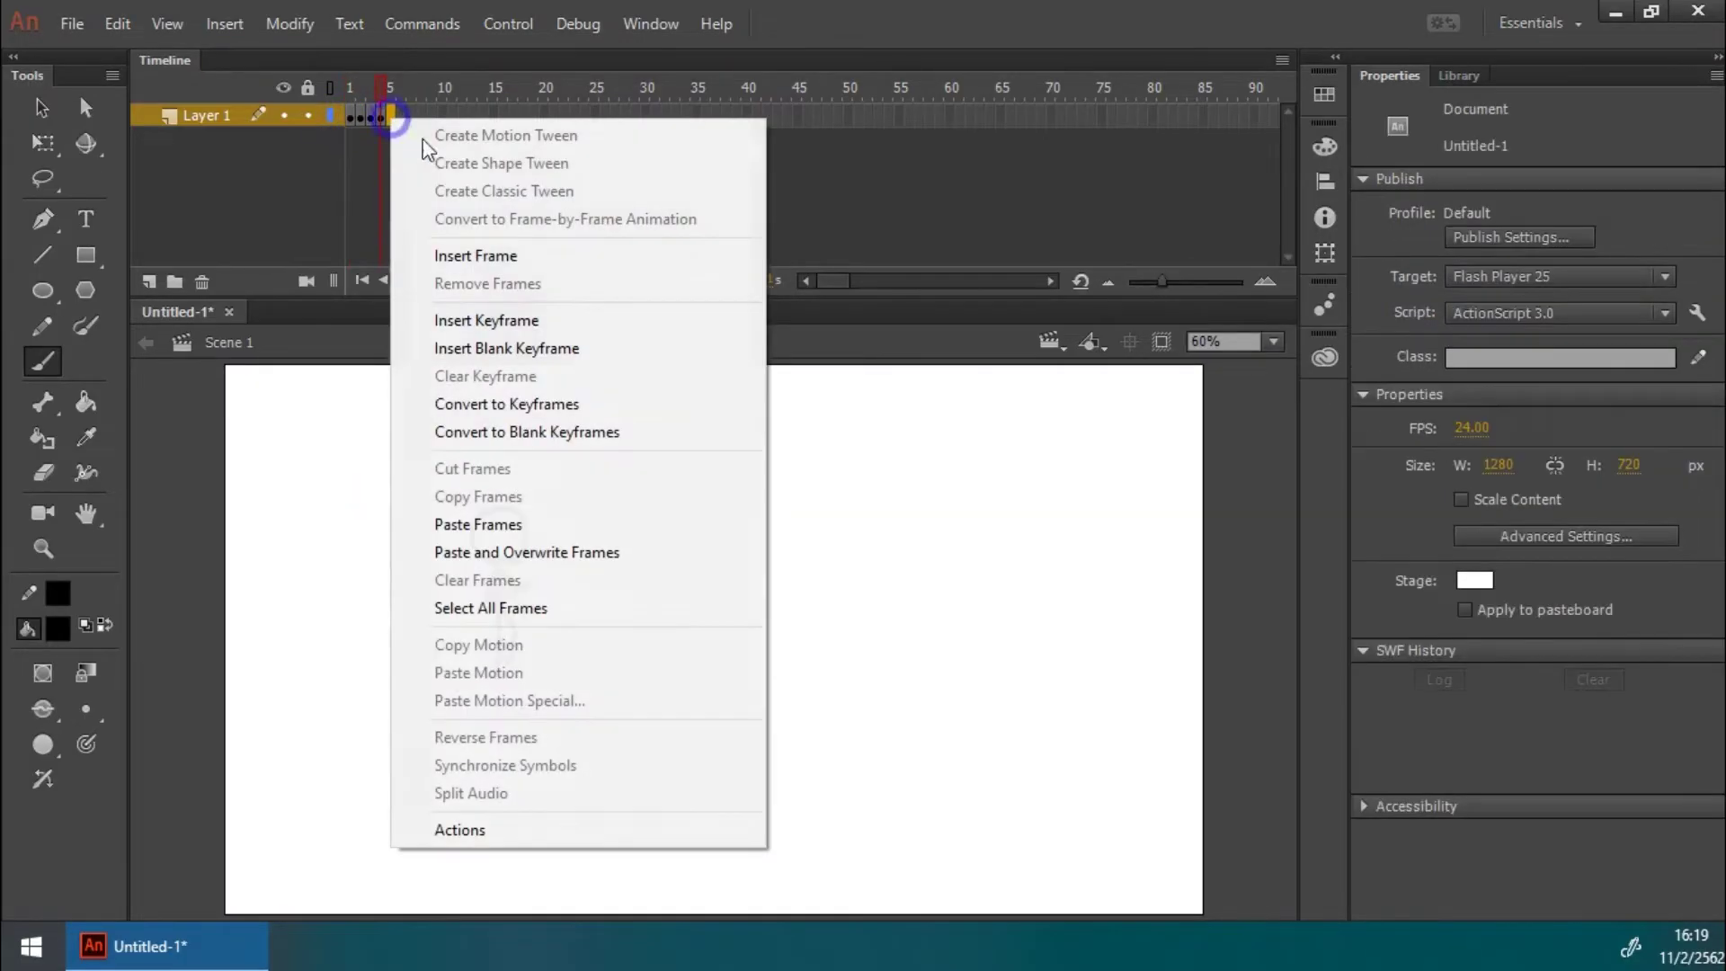
pyautogui.click(477, 519)
pyautogui.click(385, 86)
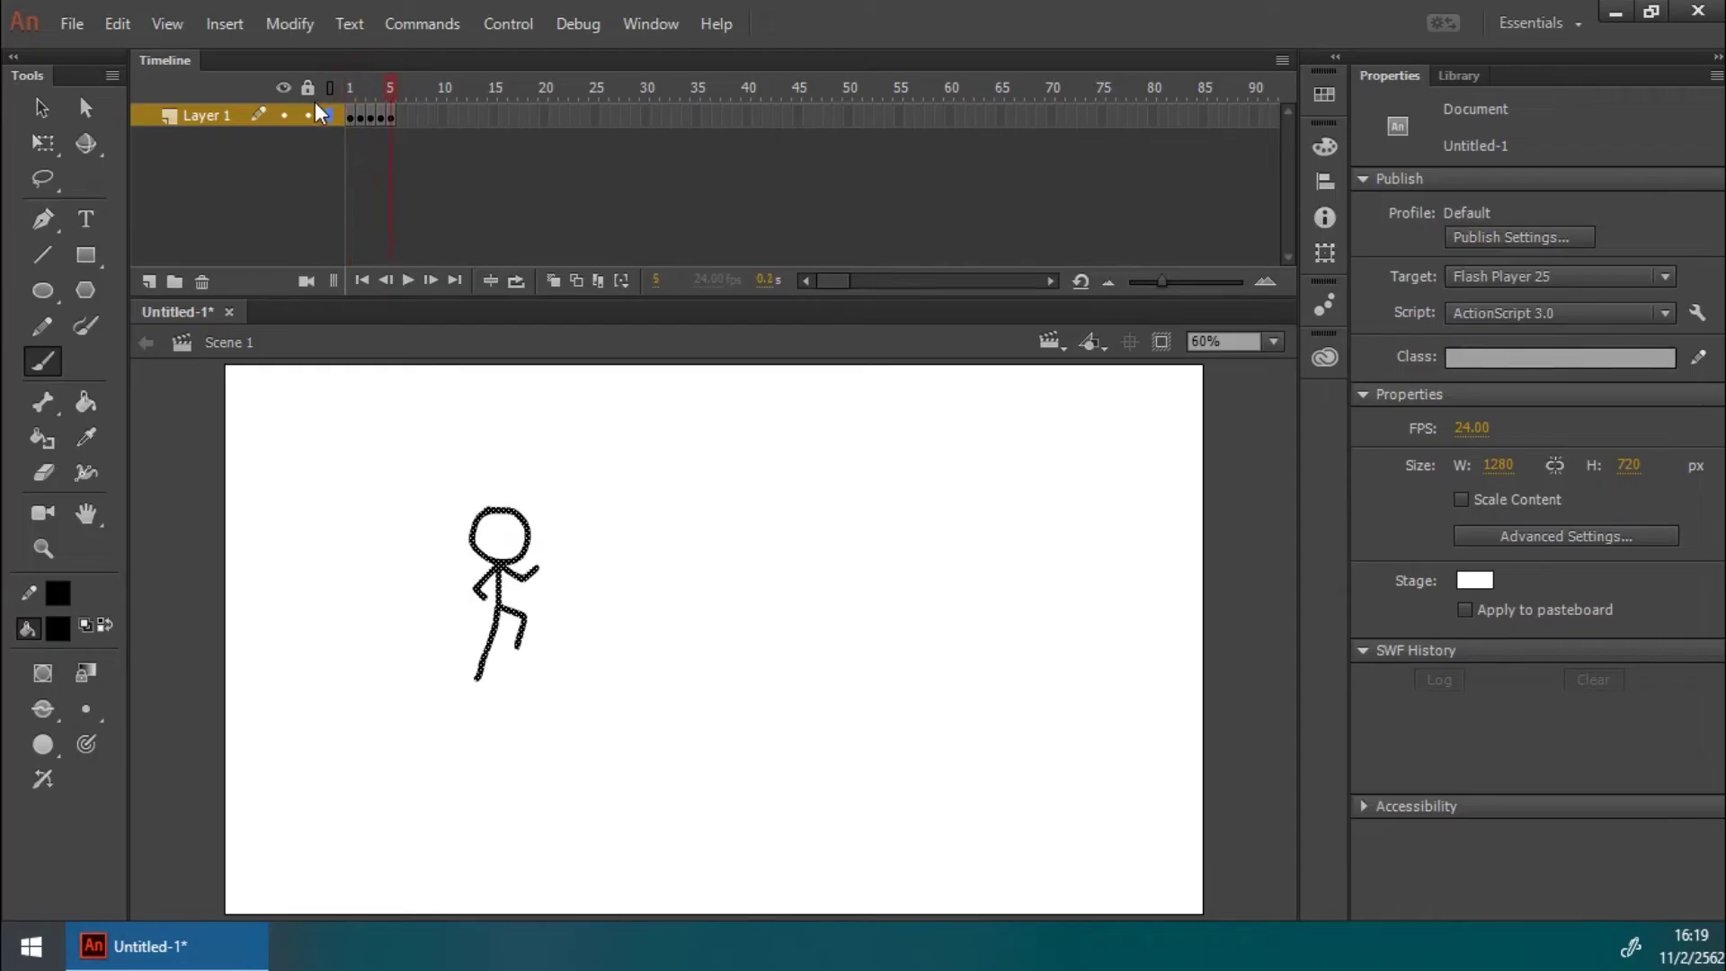
# Step: Erase the lower end of the overlapping legs on frame 3 with the Eraser Tool
pyautogui.click(370, 115)
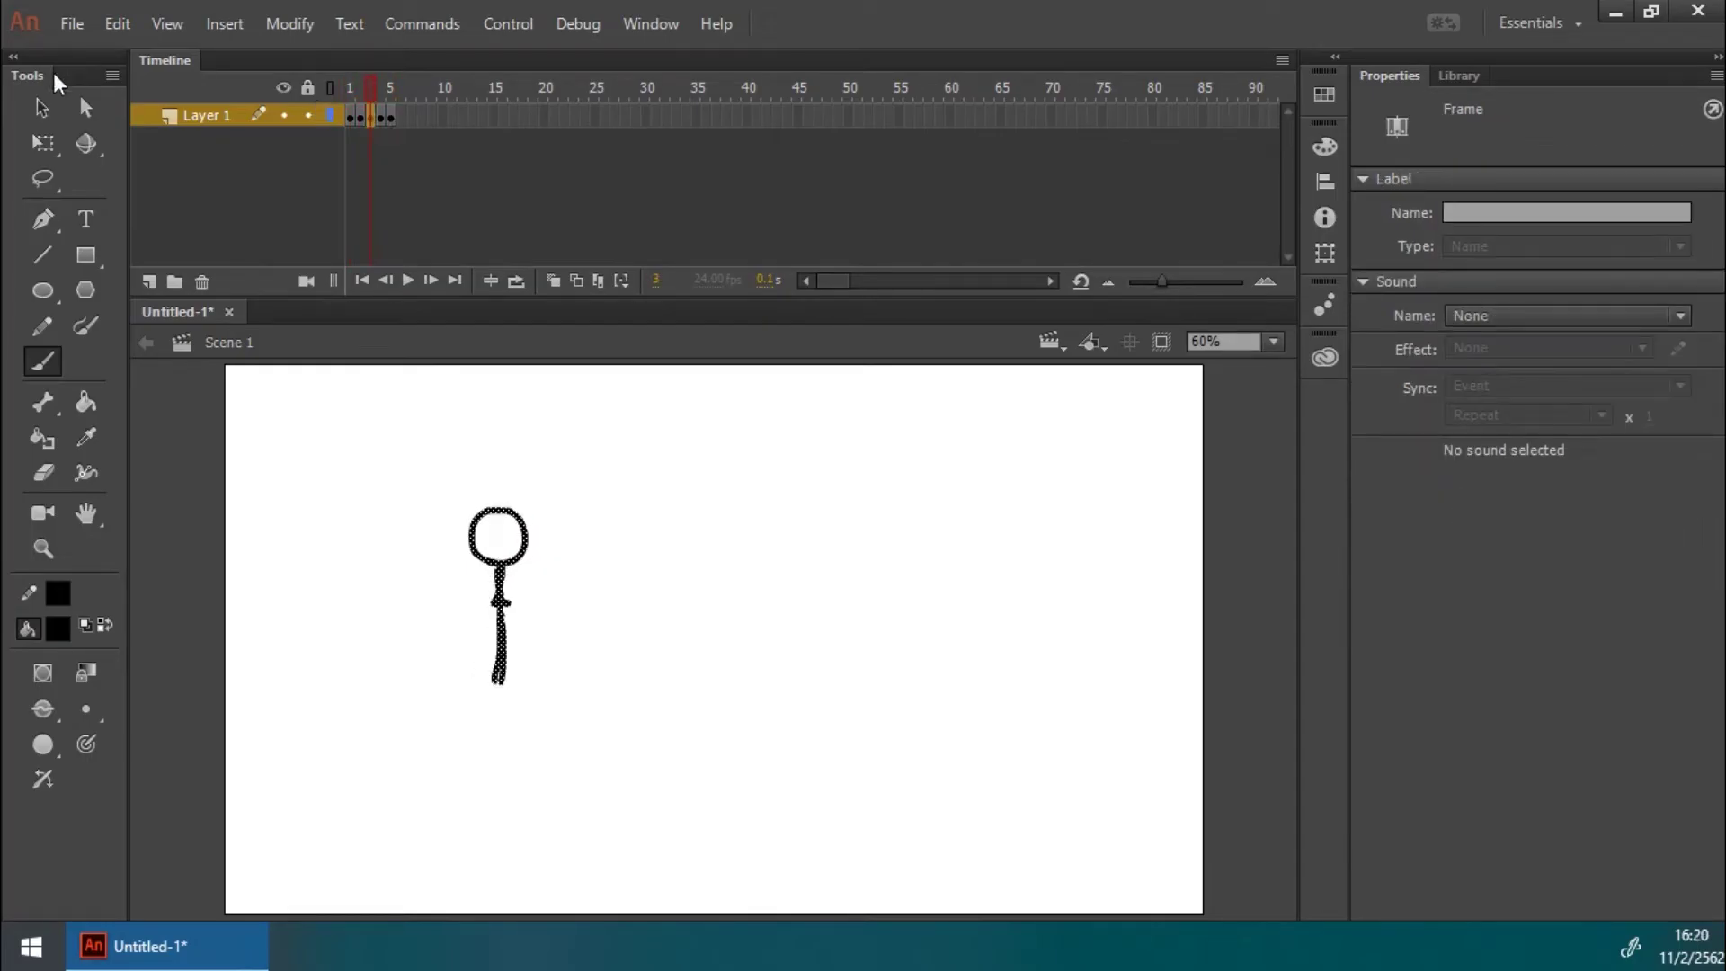
pyautogui.click(41, 107)
pyautogui.click(363, 482)
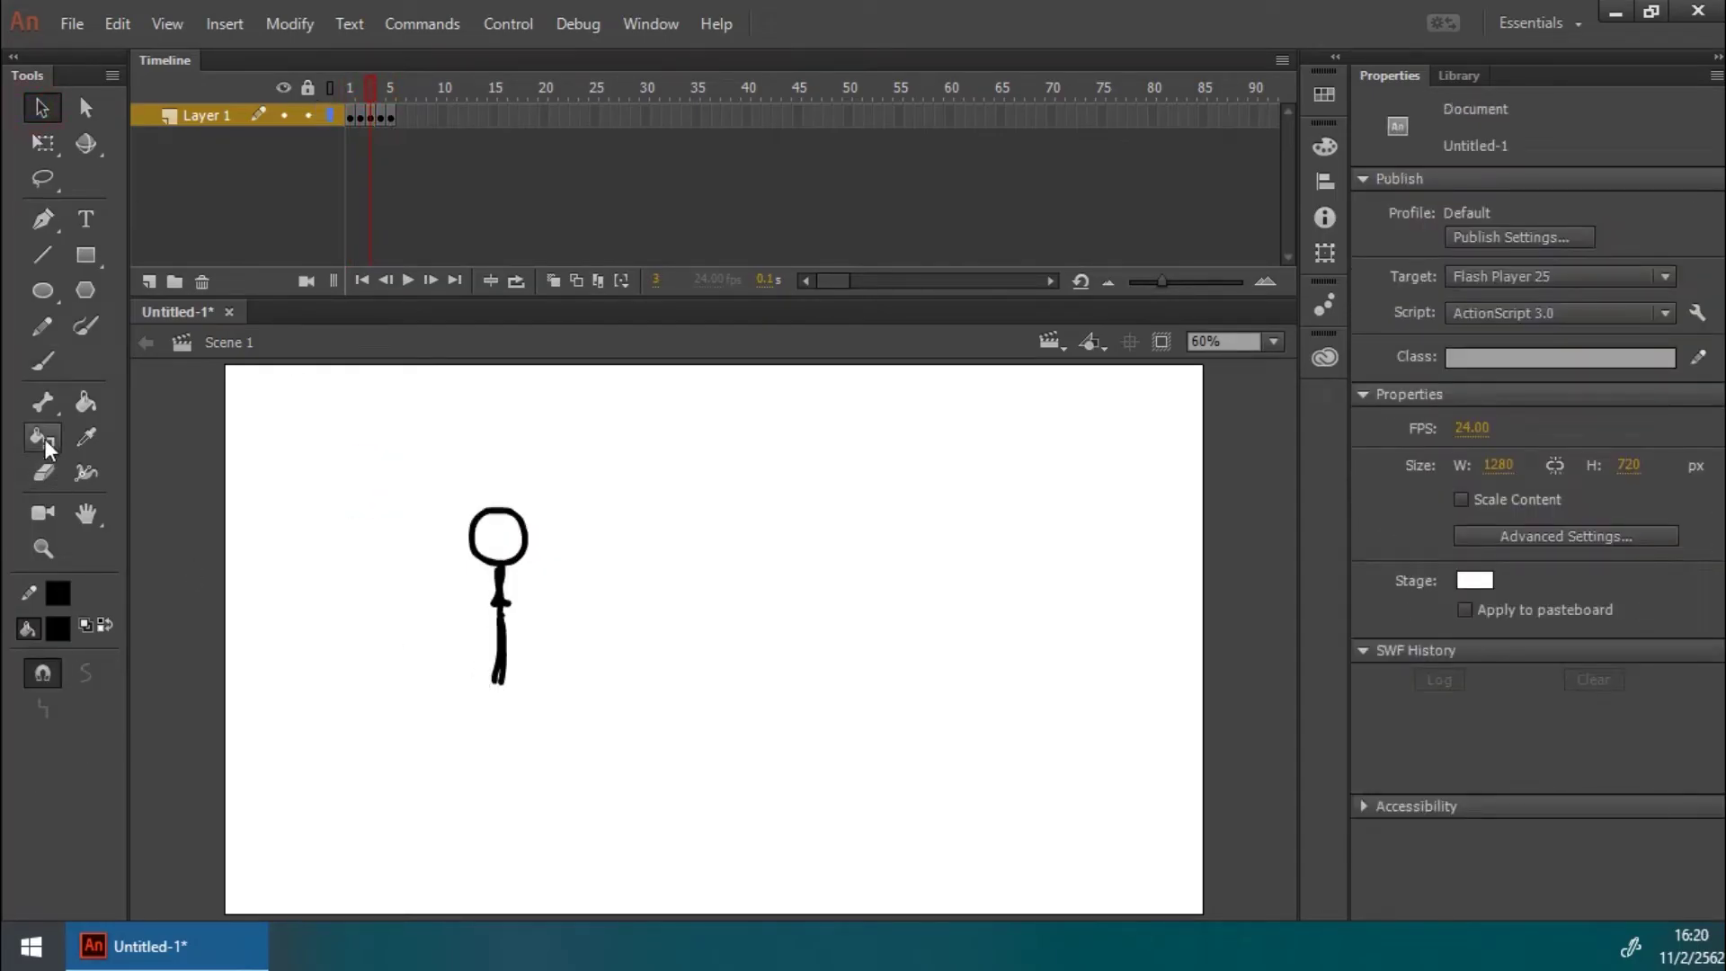
pyautogui.click(42, 473)
pyautogui.click(501, 681)
# Step: Brush one lower leg bent backward and one straight on frame 3, using onion skinning as a guide, and turn it off
pyautogui.click(42, 361)
pyautogui.click(553, 280)
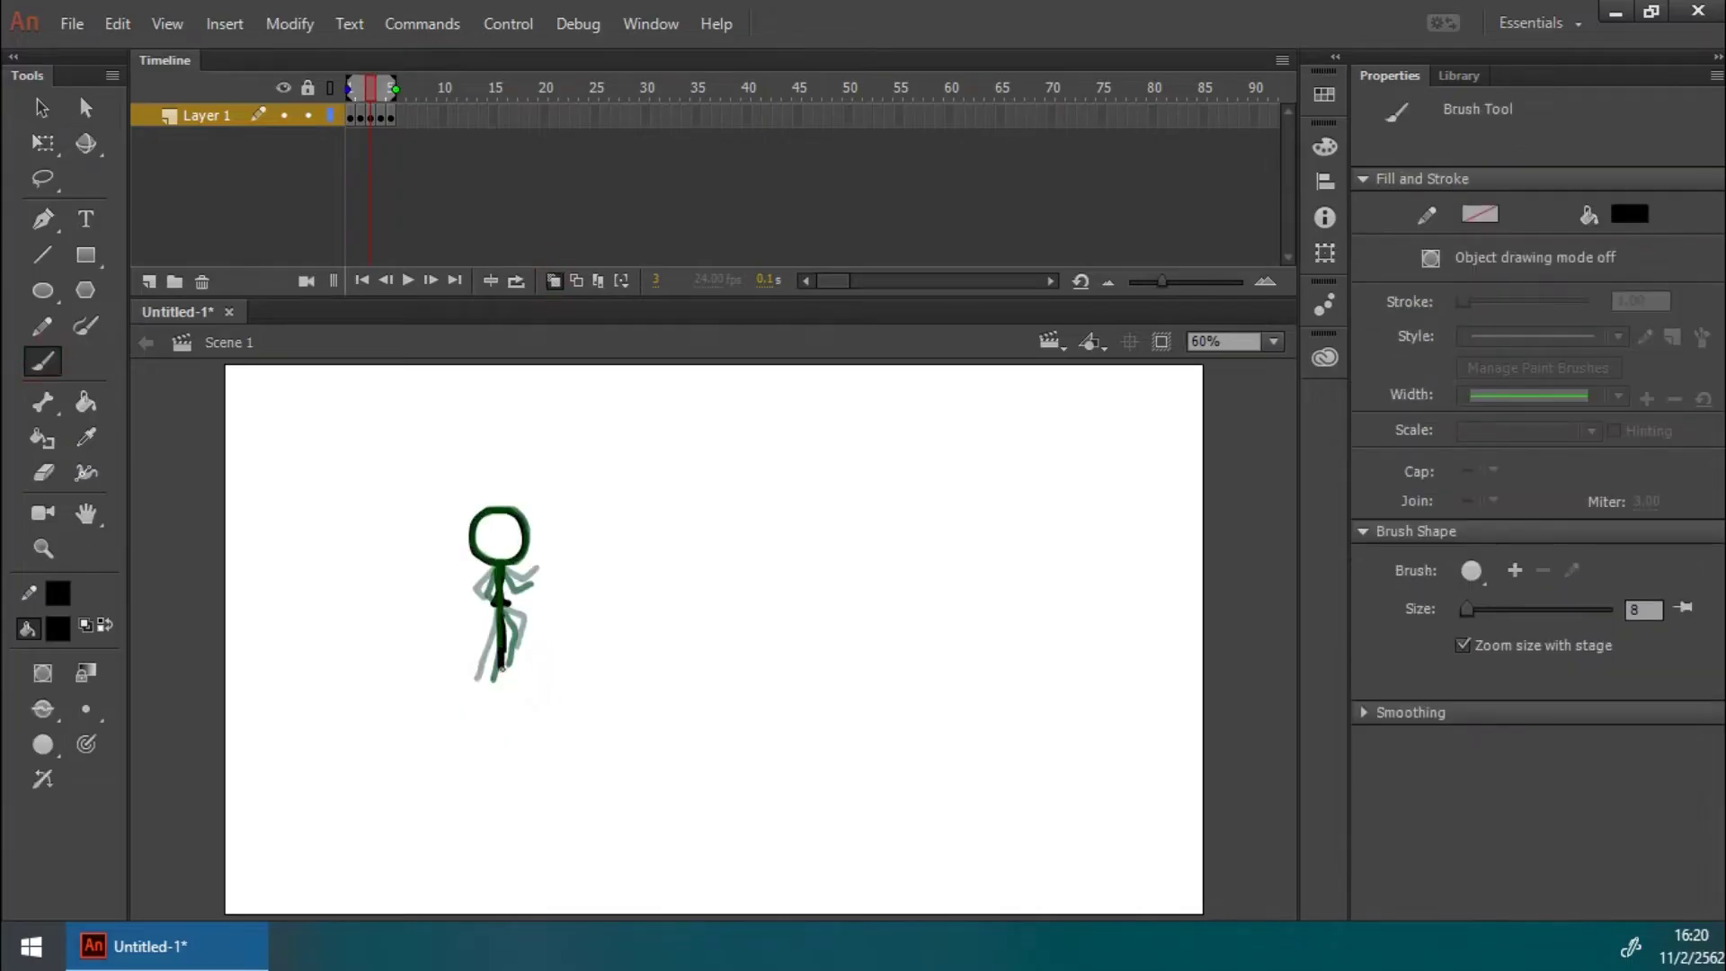
pyautogui.moveTo(505, 651); pyautogui.dragTo(477, 657)
pyautogui.click(551, 280)
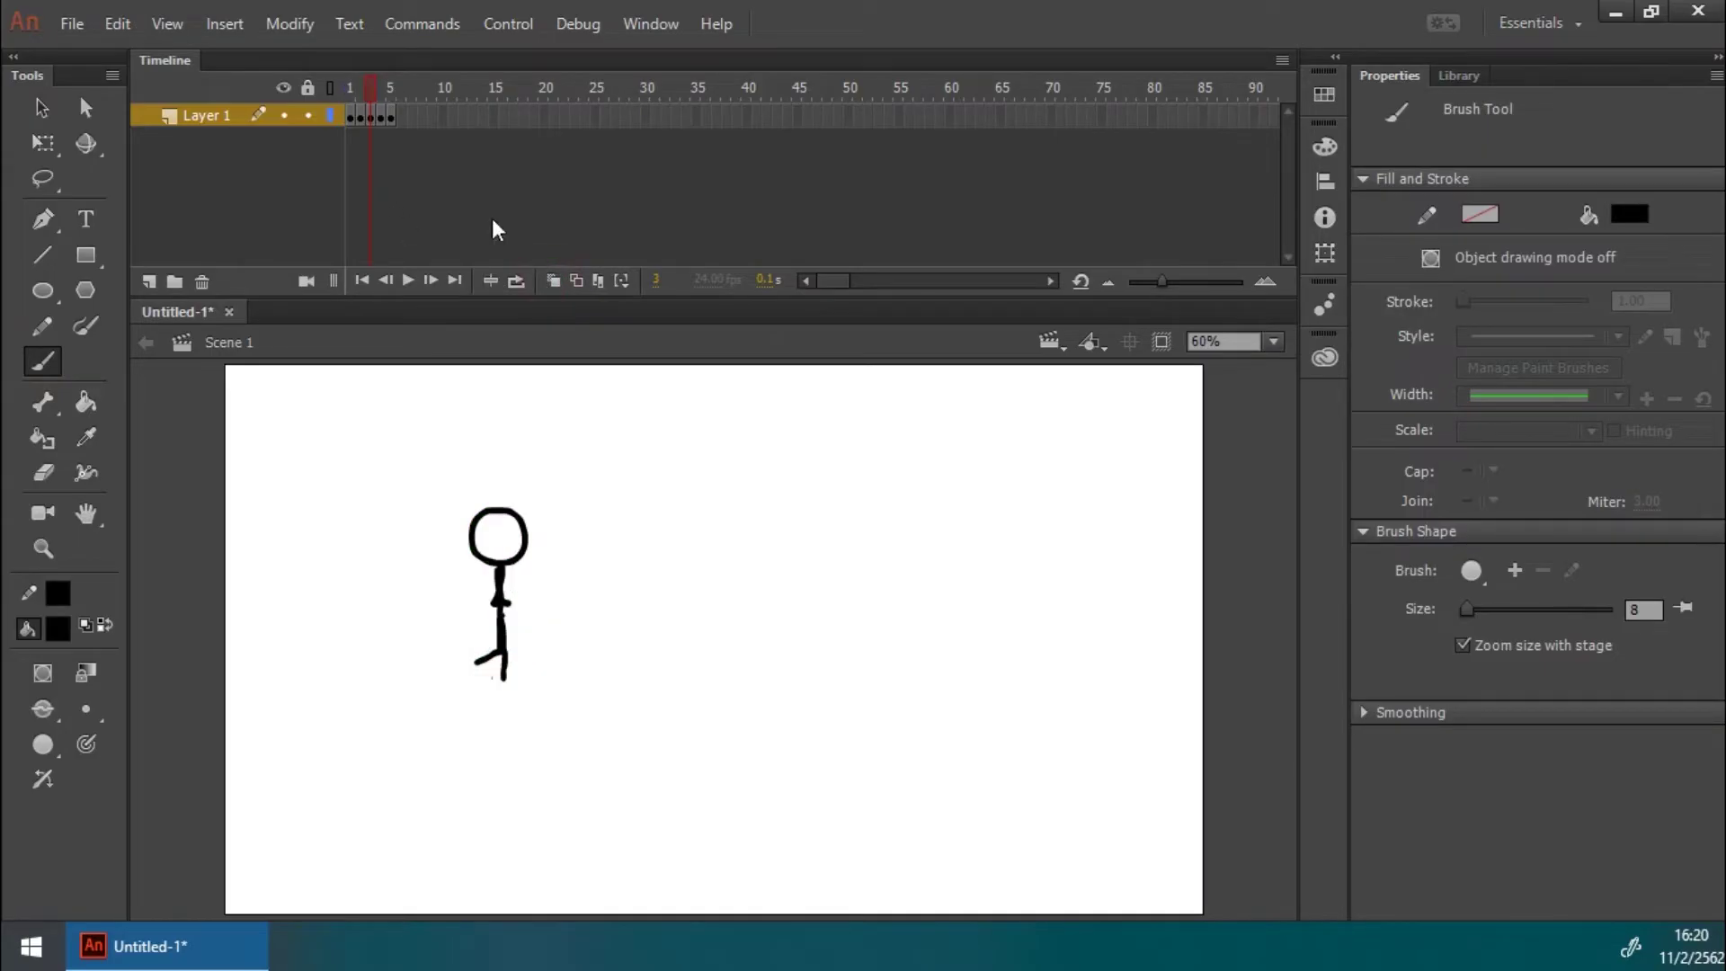
# Step: Play the five-frame run on the timeline several times, and test the movie in a preview window
pyautogui.click(385, 90)
pyautogui.press('Return')
pyautogui.press('Return')
pyautogui.press('Return')
pyautogui.press('Return')
pyautogui.press('Return')
pyautogui.press('Return')
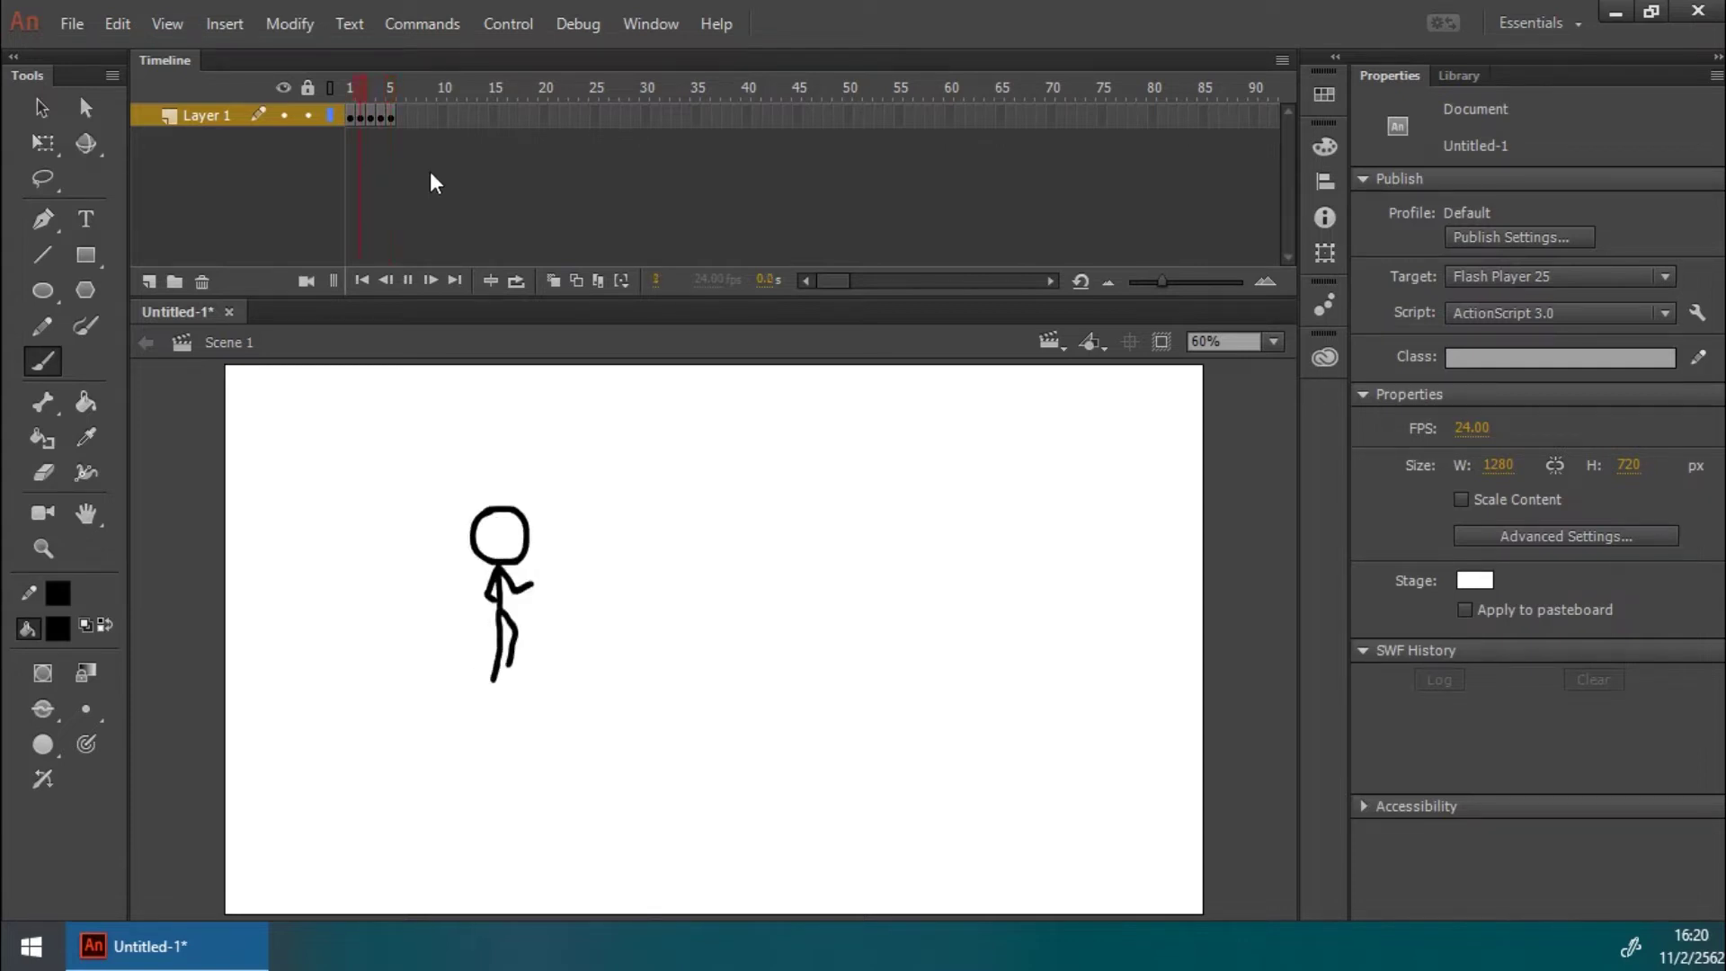
pyautogui.press('Return')
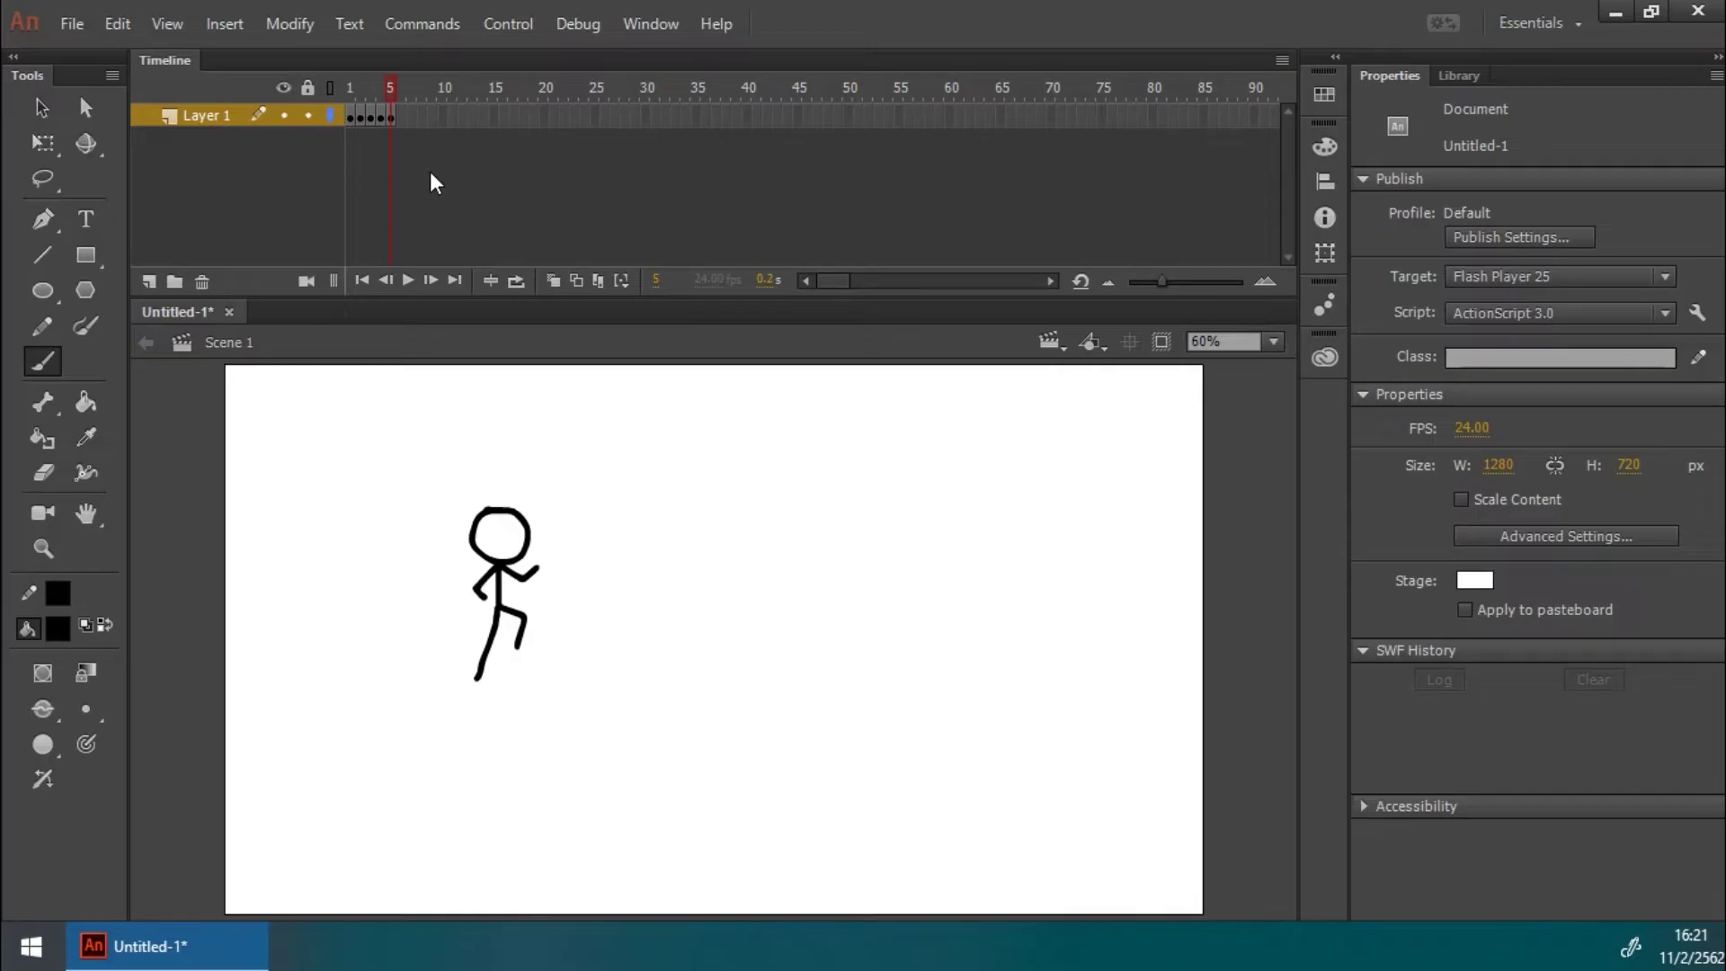
pyautogui.hotkey('ctrl', 'Return')
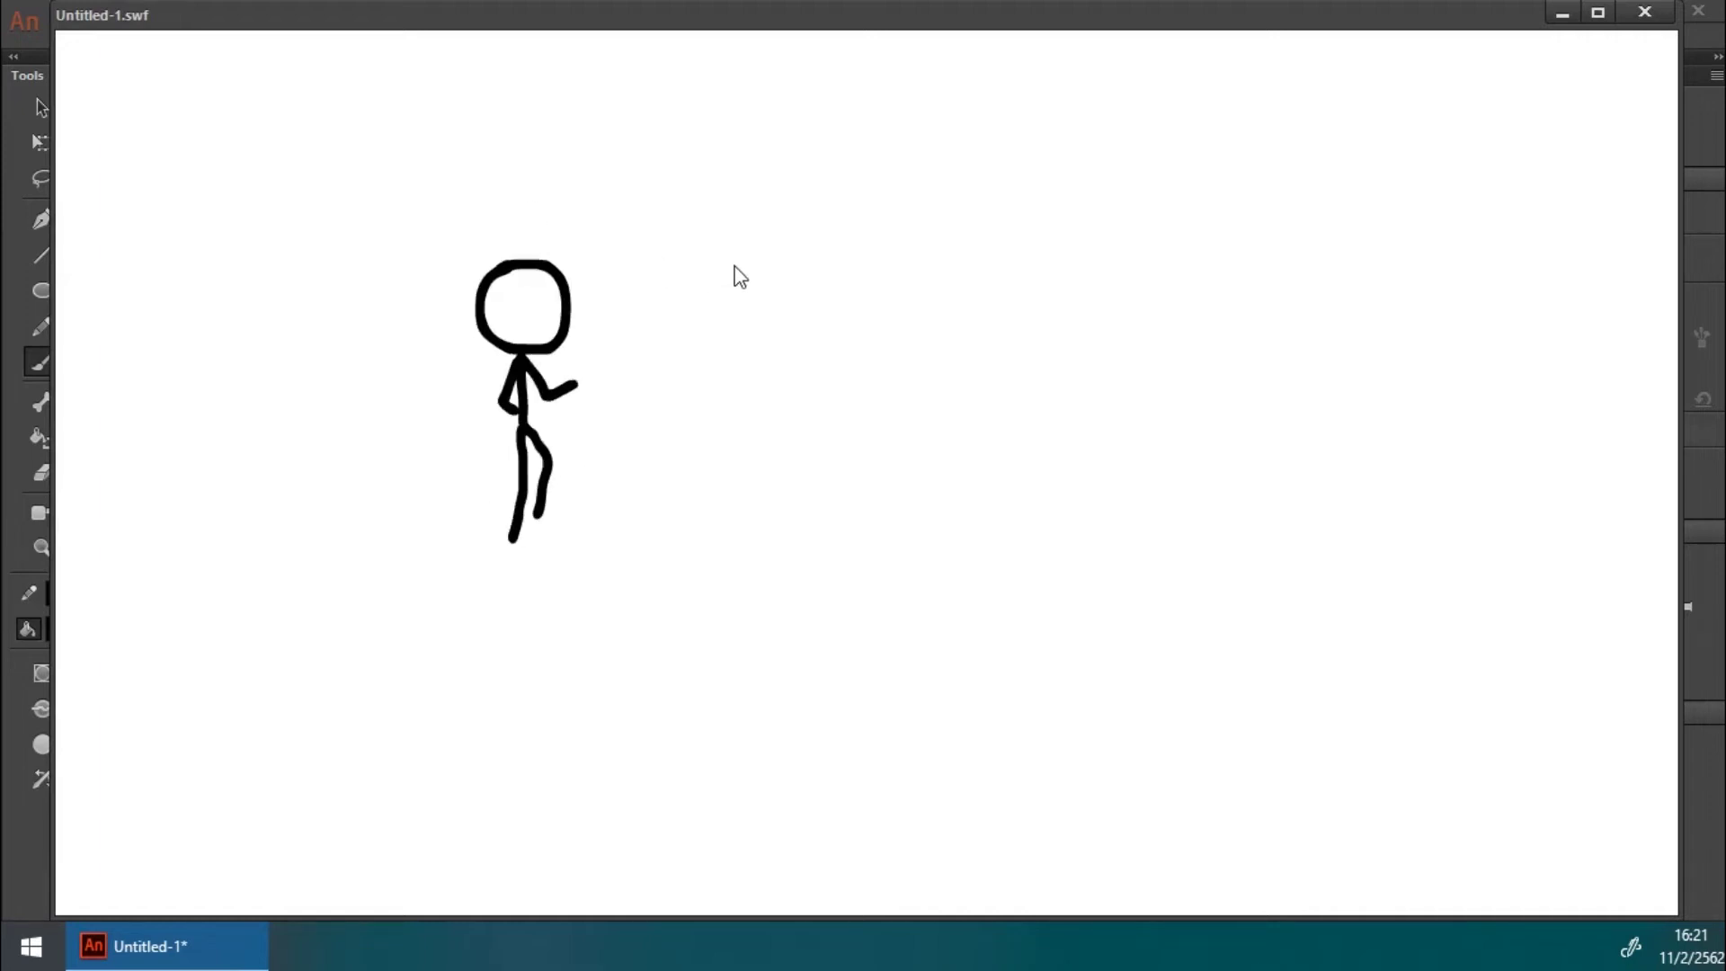
pyautogui.hotkey('ctrl', 'w')
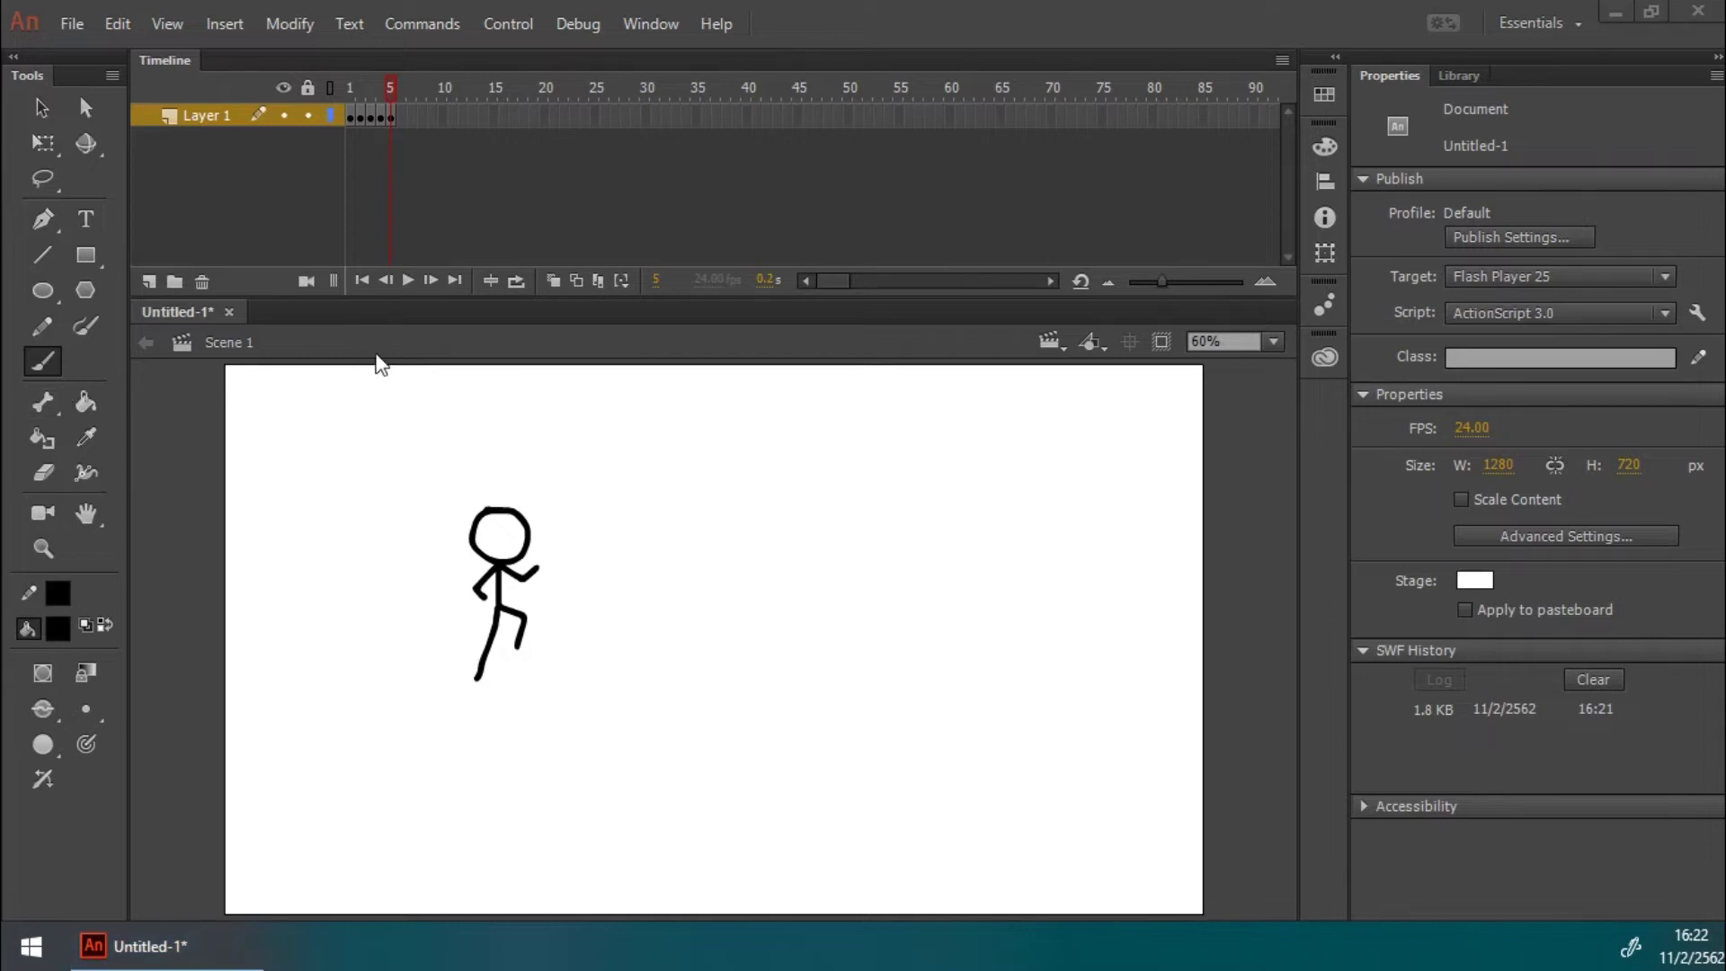
# Step: Close the stick figure document without saving and create a new ActionScript 3.0 document with the whole stage fitted in view
pyautogui.click(228, 311)
pyautogui.click(869, 505)
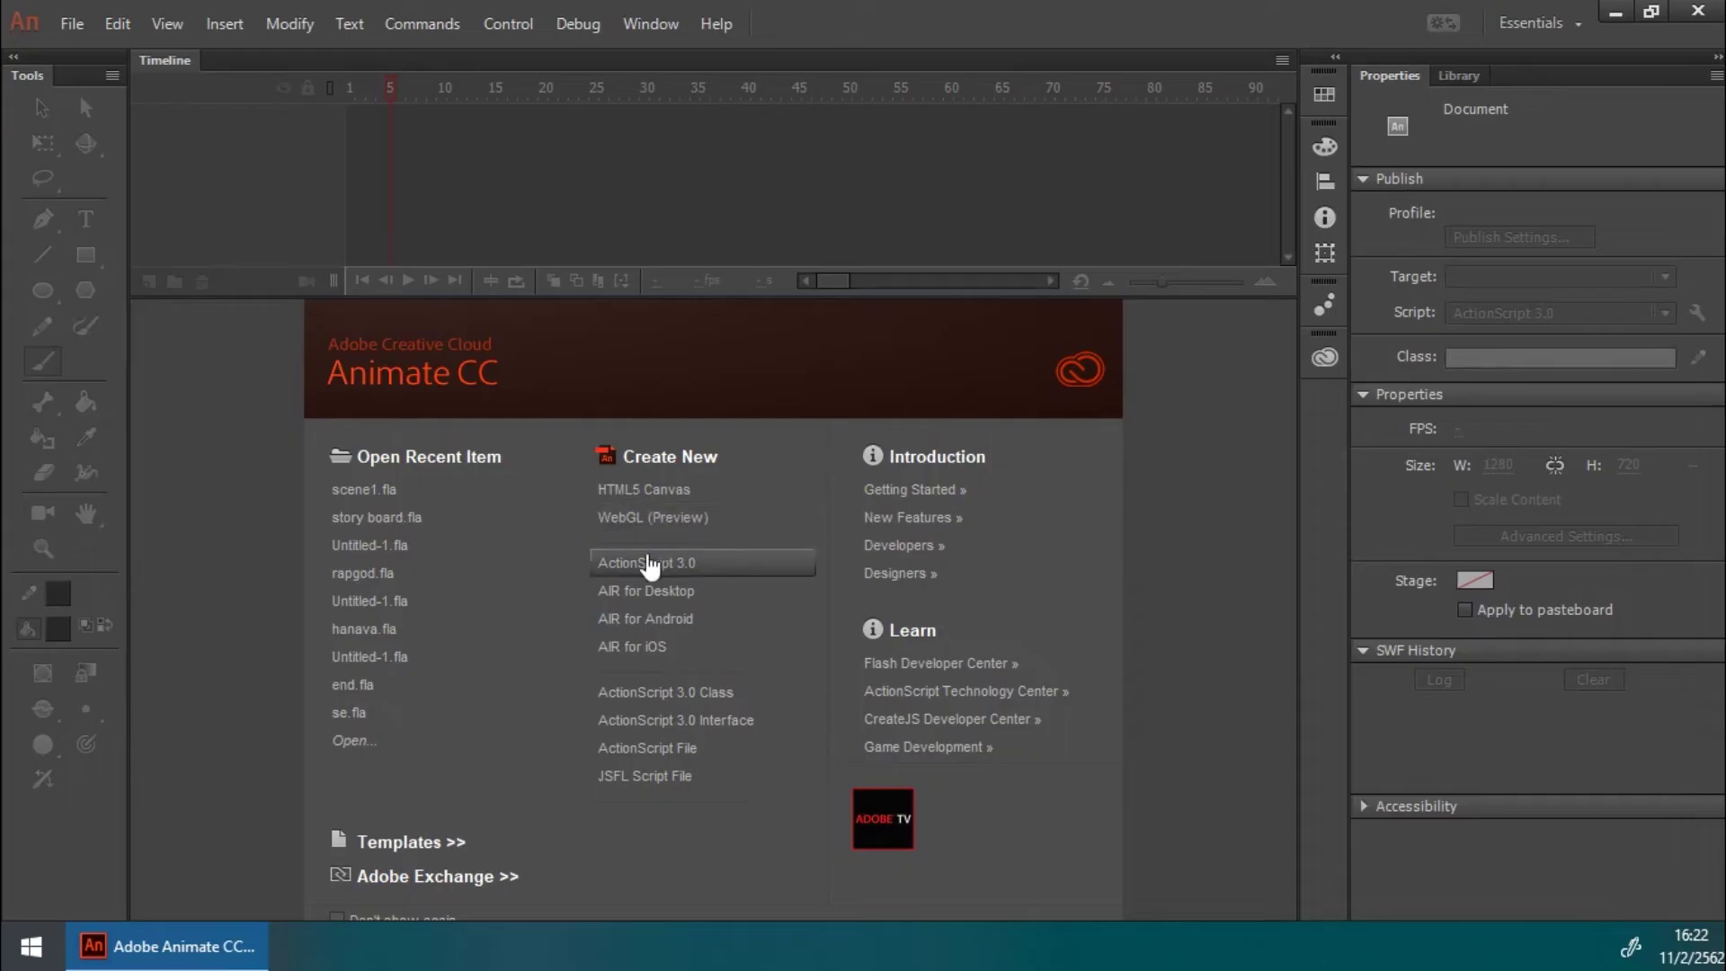
pyautogui.click(673, 568)
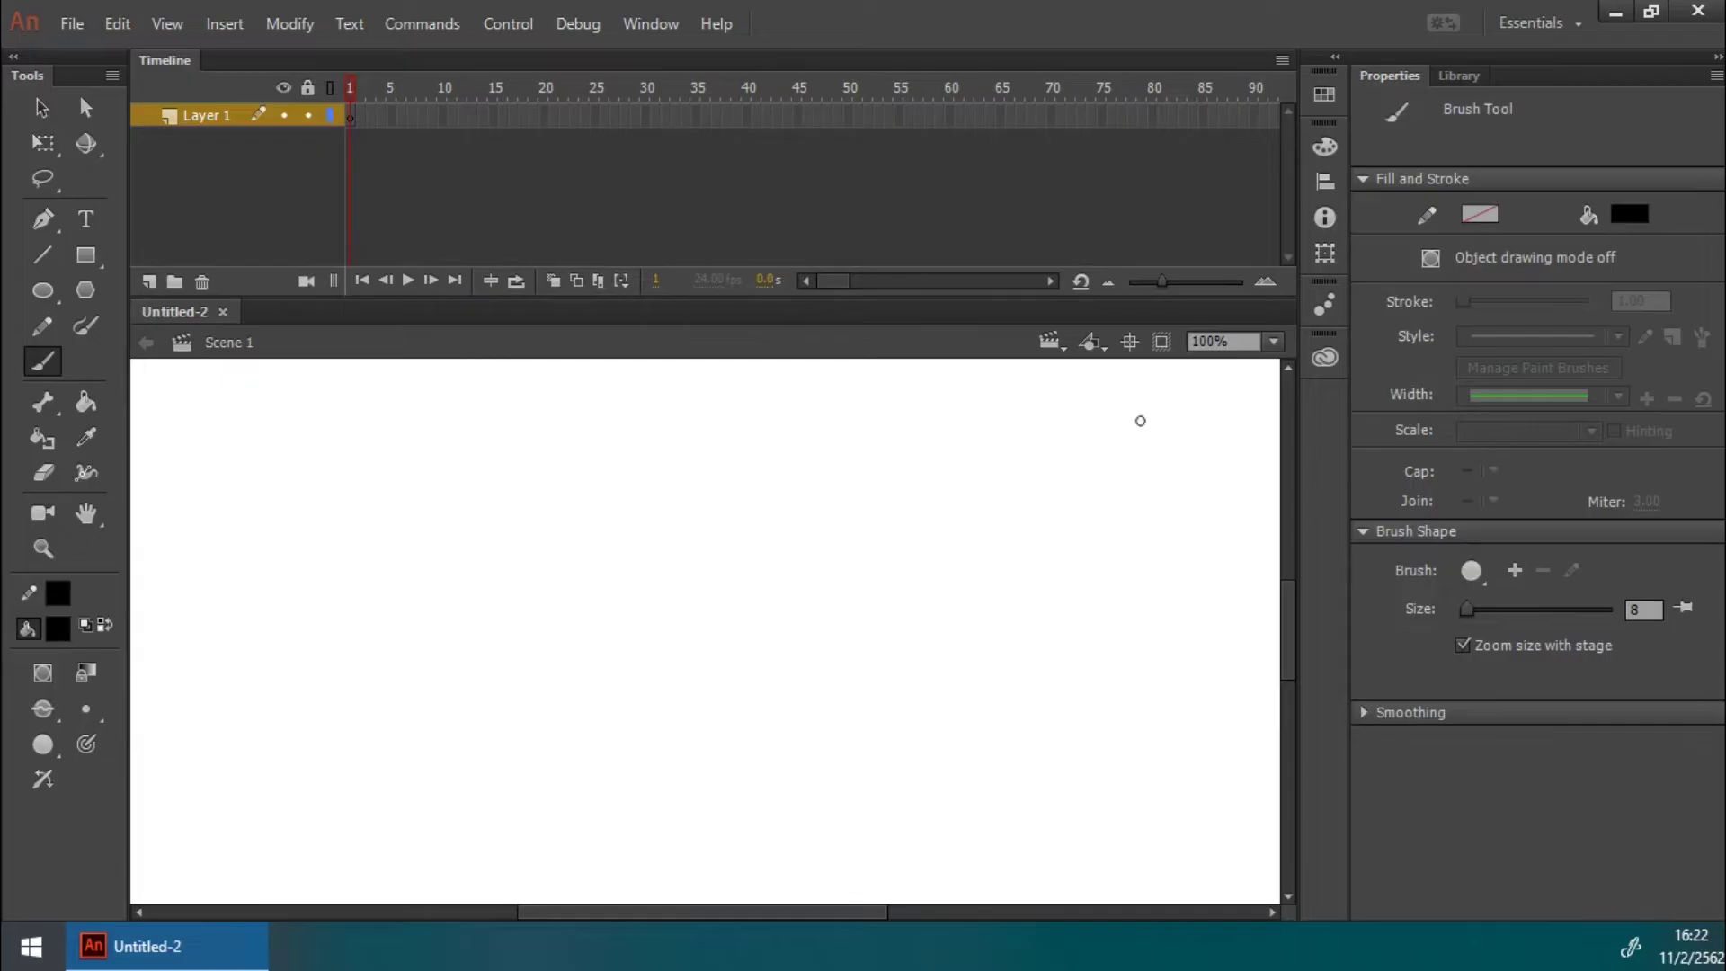
pyautogui.click(1274, 342)
pyautogui.click(1220, 366)
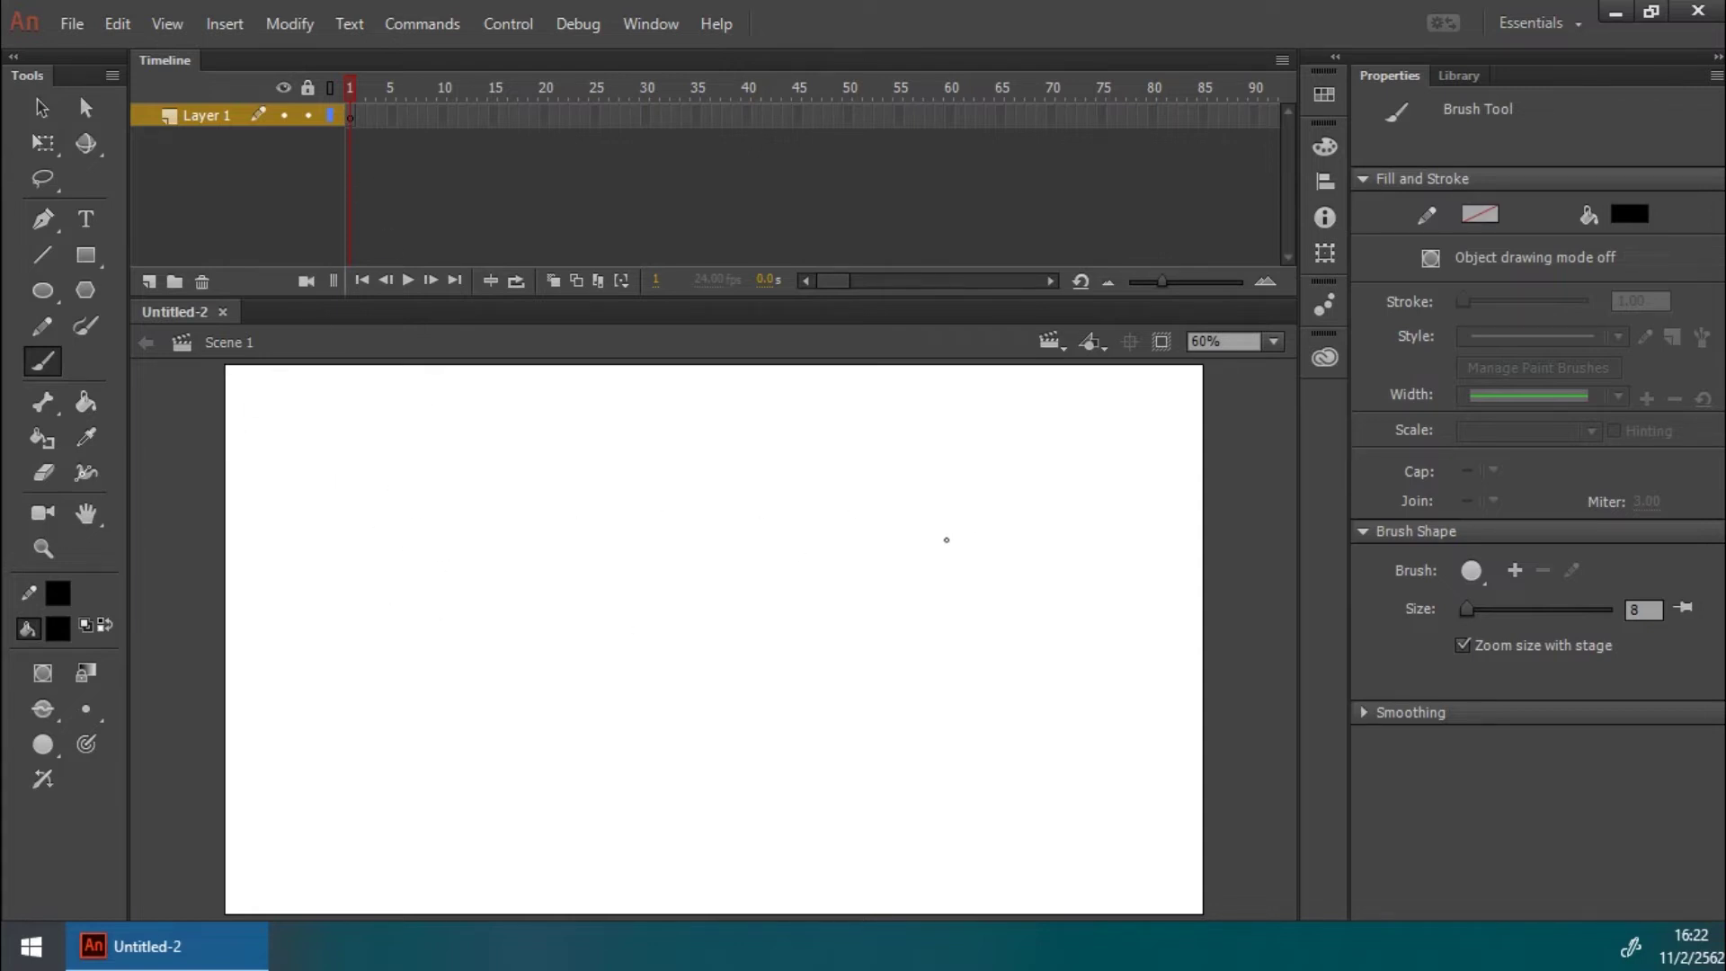
pyautogui.rightClick(353, 117)
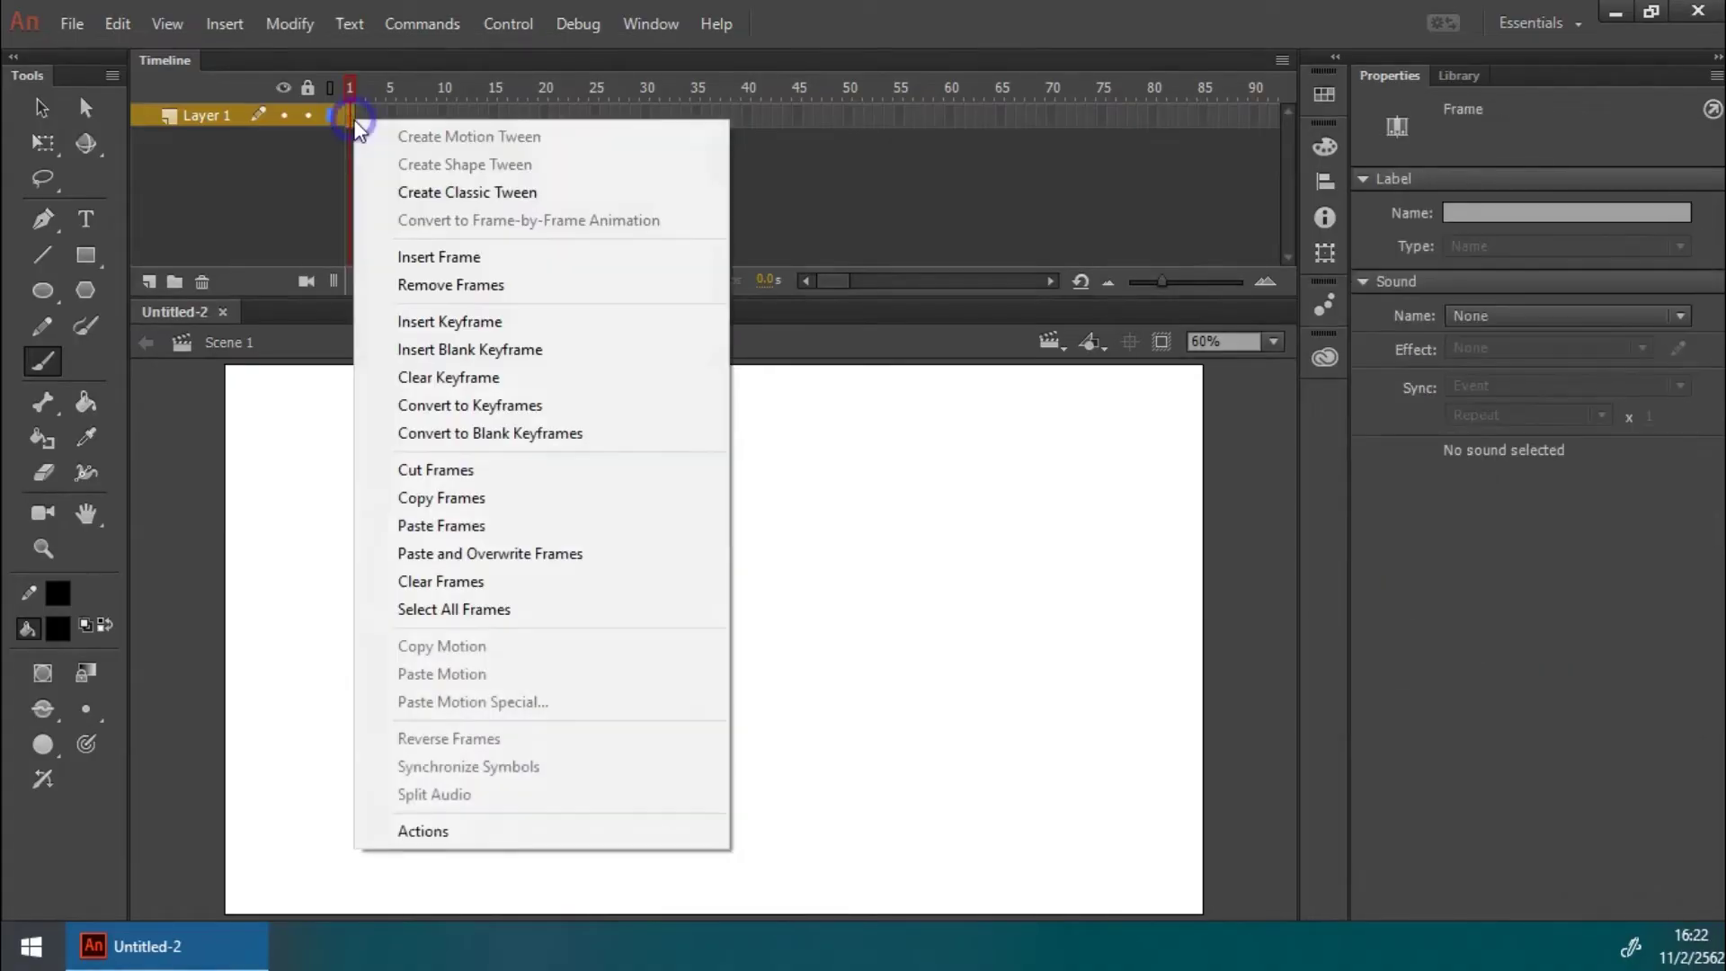
pyautogui.click(918, 205)
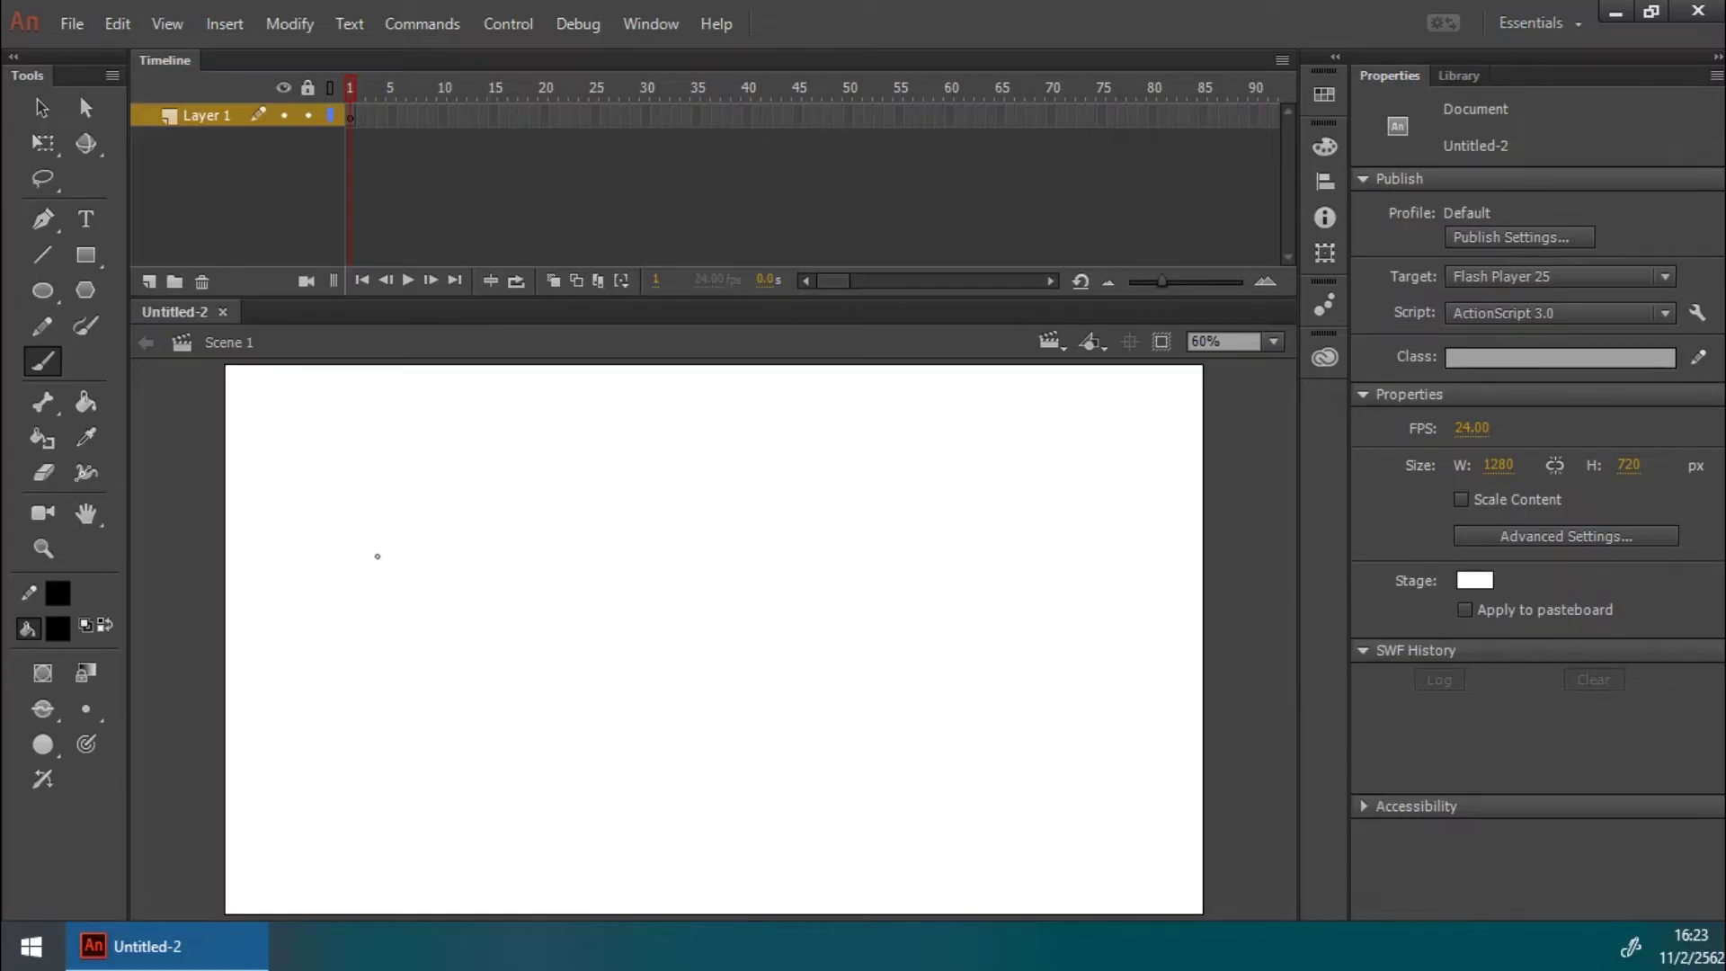
# Step: Brush an airplane outline with fuselage, wings, cockpit and window dots near the stage's left edge on frame 1
pyautogui.moveTo(323, 540)
pyautogui.mouseDown()
pyautogui.moveTo(424, 559)
pyautogui.moveTo(365, 568)
pyautogui.moveTo(344, 623)
pyautogui.moveTo(258, 536)
pyautogui.moveTo(402, 550)
pyautogui.moveTo(326, 554)
pyautogui.moveTo(395, 550)
pyautogui.mouseUp()
pyautogui.click(310, 553)
pyautogui.click(328, 553)
pyautogui.click(278, 555)
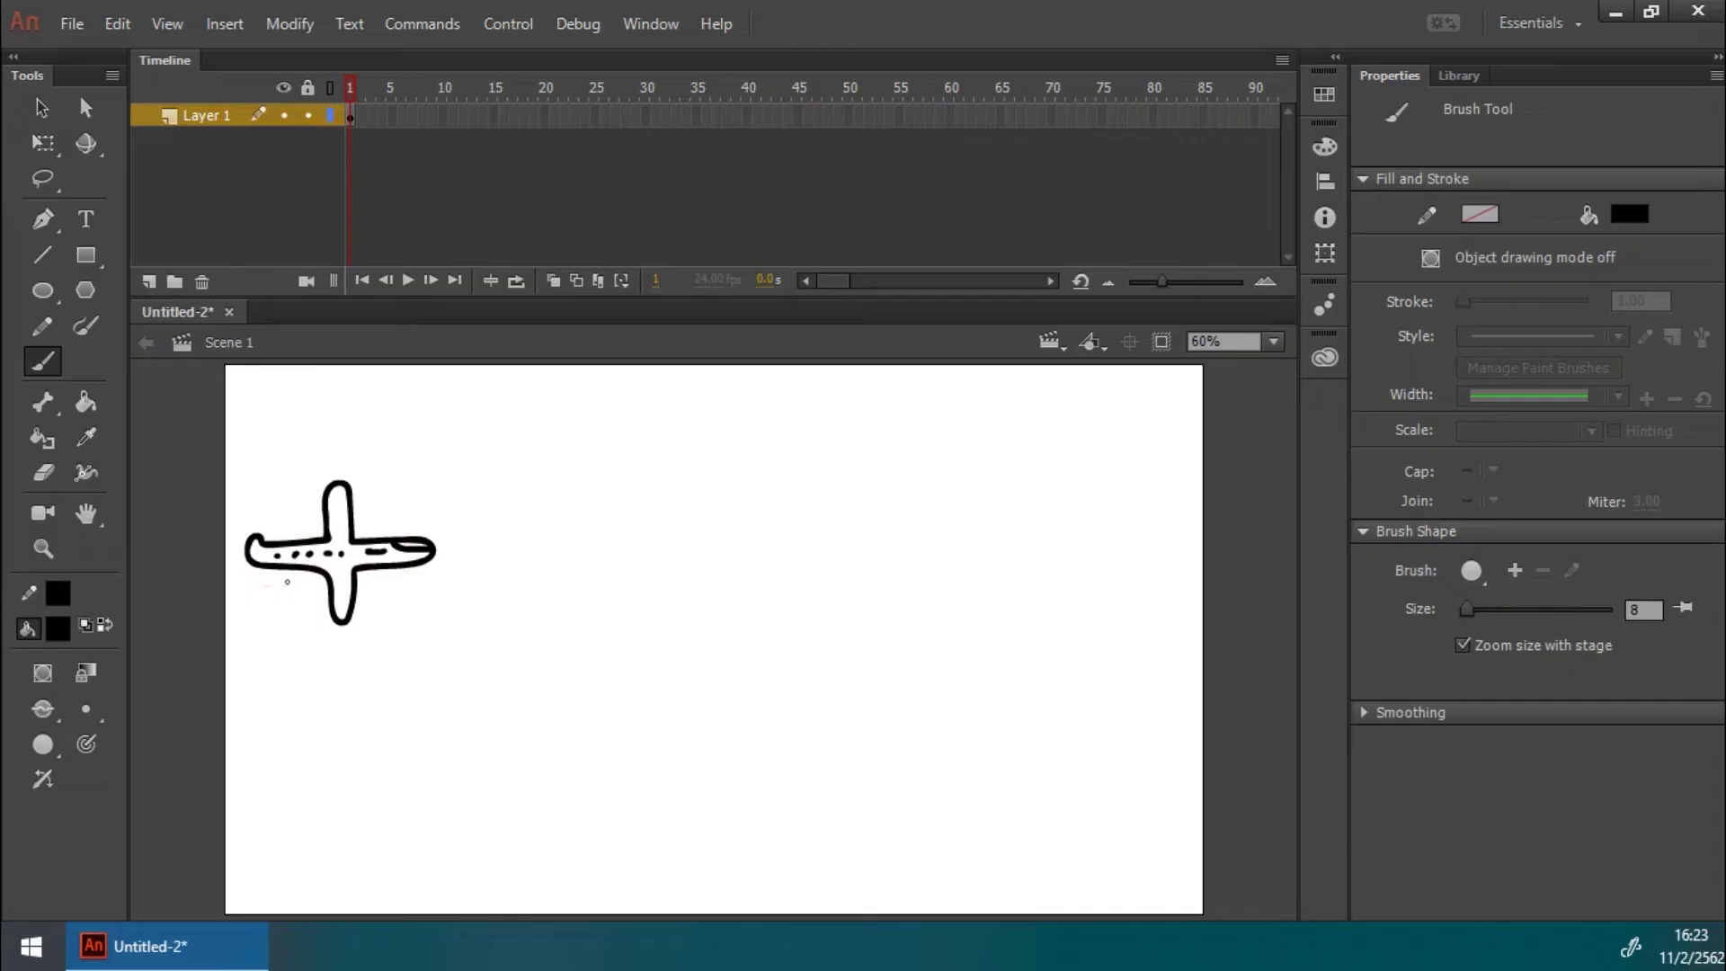
# Step: Brush the engines and propellers onto both wings of the airplane
pyautogui.click(323, 595)
pyautogui.click(356, 594)
pyautogui.click(318, 512)
pyautogui.moveTo(344, 513); pyautogui.dragTo(366, 603)
# Step: Select the airplane's frame, switch to the Selection Tool and clear the selection
pyautogui.click(352, 117)
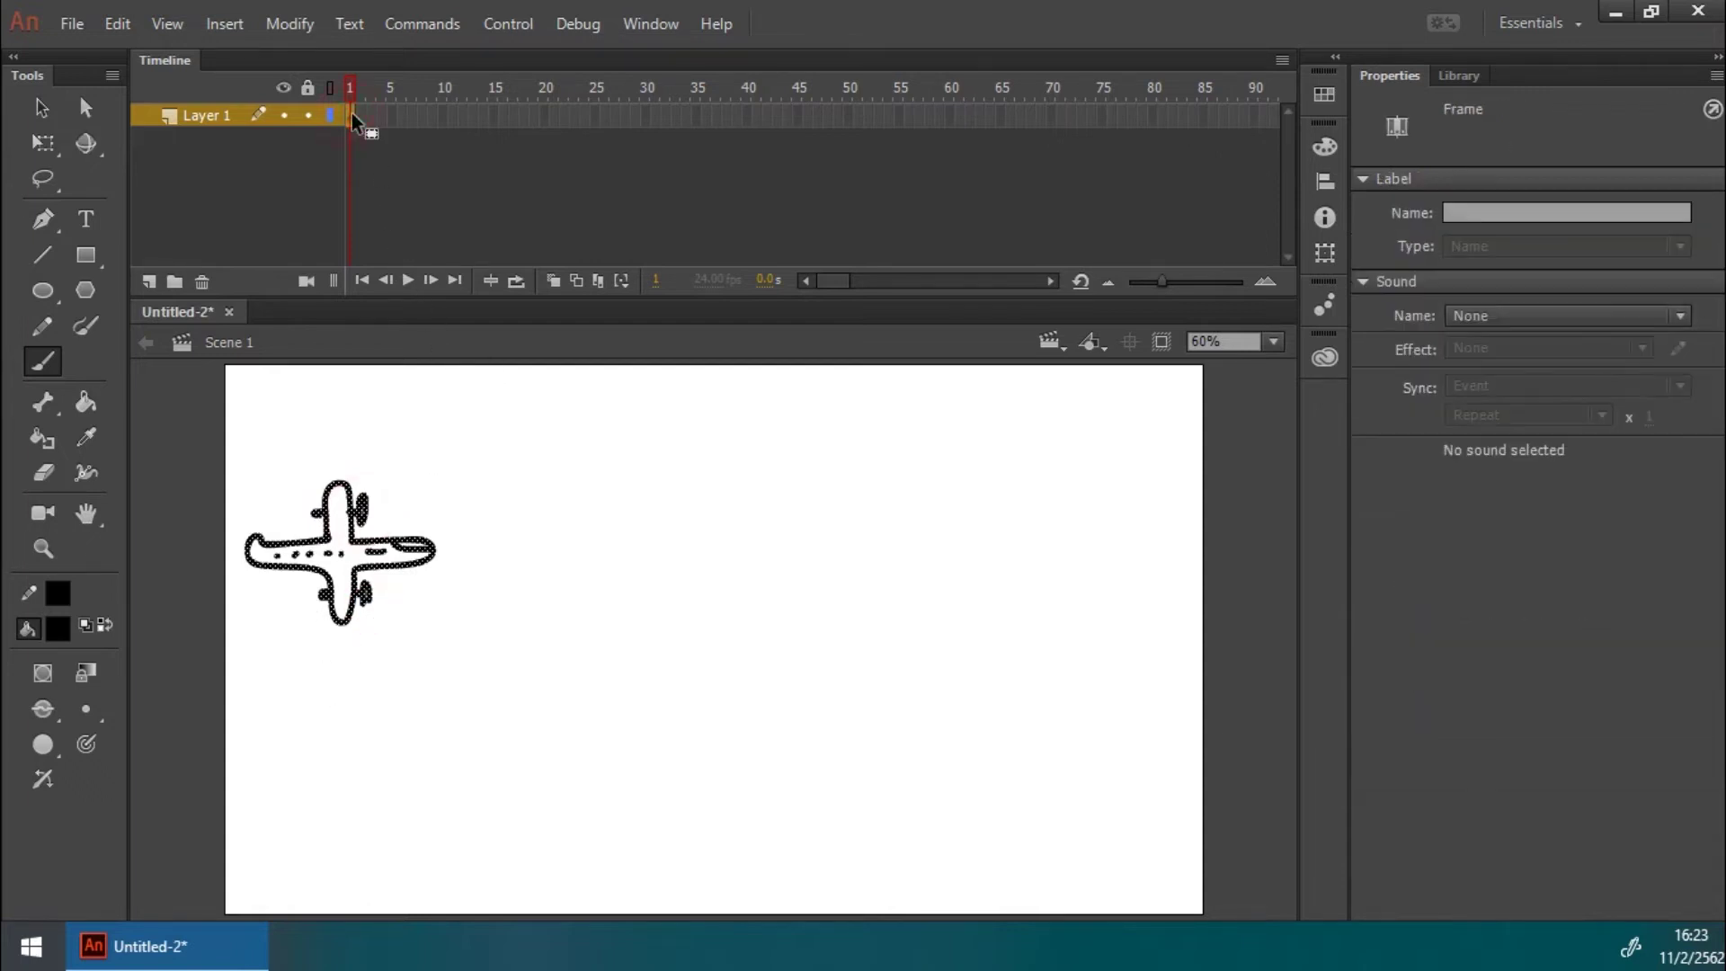
pyautogui.click(42, 107)
pyautogui.click(382, 192)
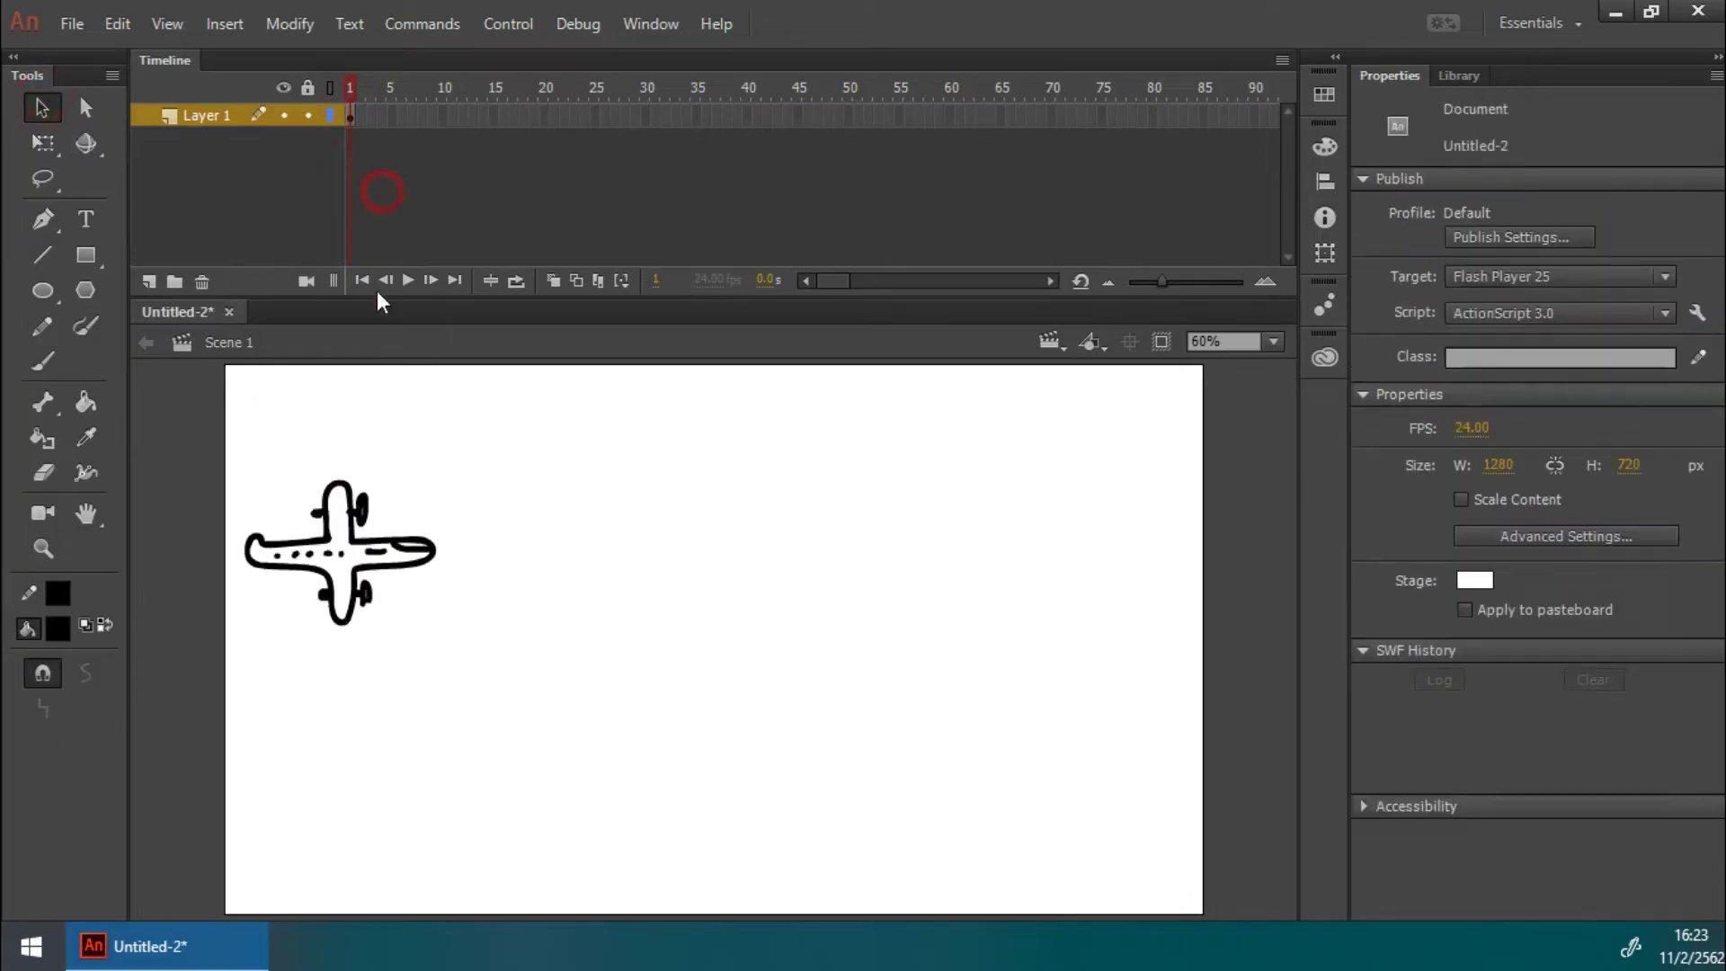
# Step: Fill the airplane's body and propellers' wing areas with red and its cockpit window with cyan, then return to the Selection Tool
pyautogui.click(85, 402)
pyautogui.click(57, 628)
pyautogui.click(402, 484)
pyautogui.click(360, 575)
pyautogui.click(58, 628)
pyautogui.click(263, 464)
pyautogui.click(409, 545)
pyautogui.press('v')
pyautogui.click(375, 139)
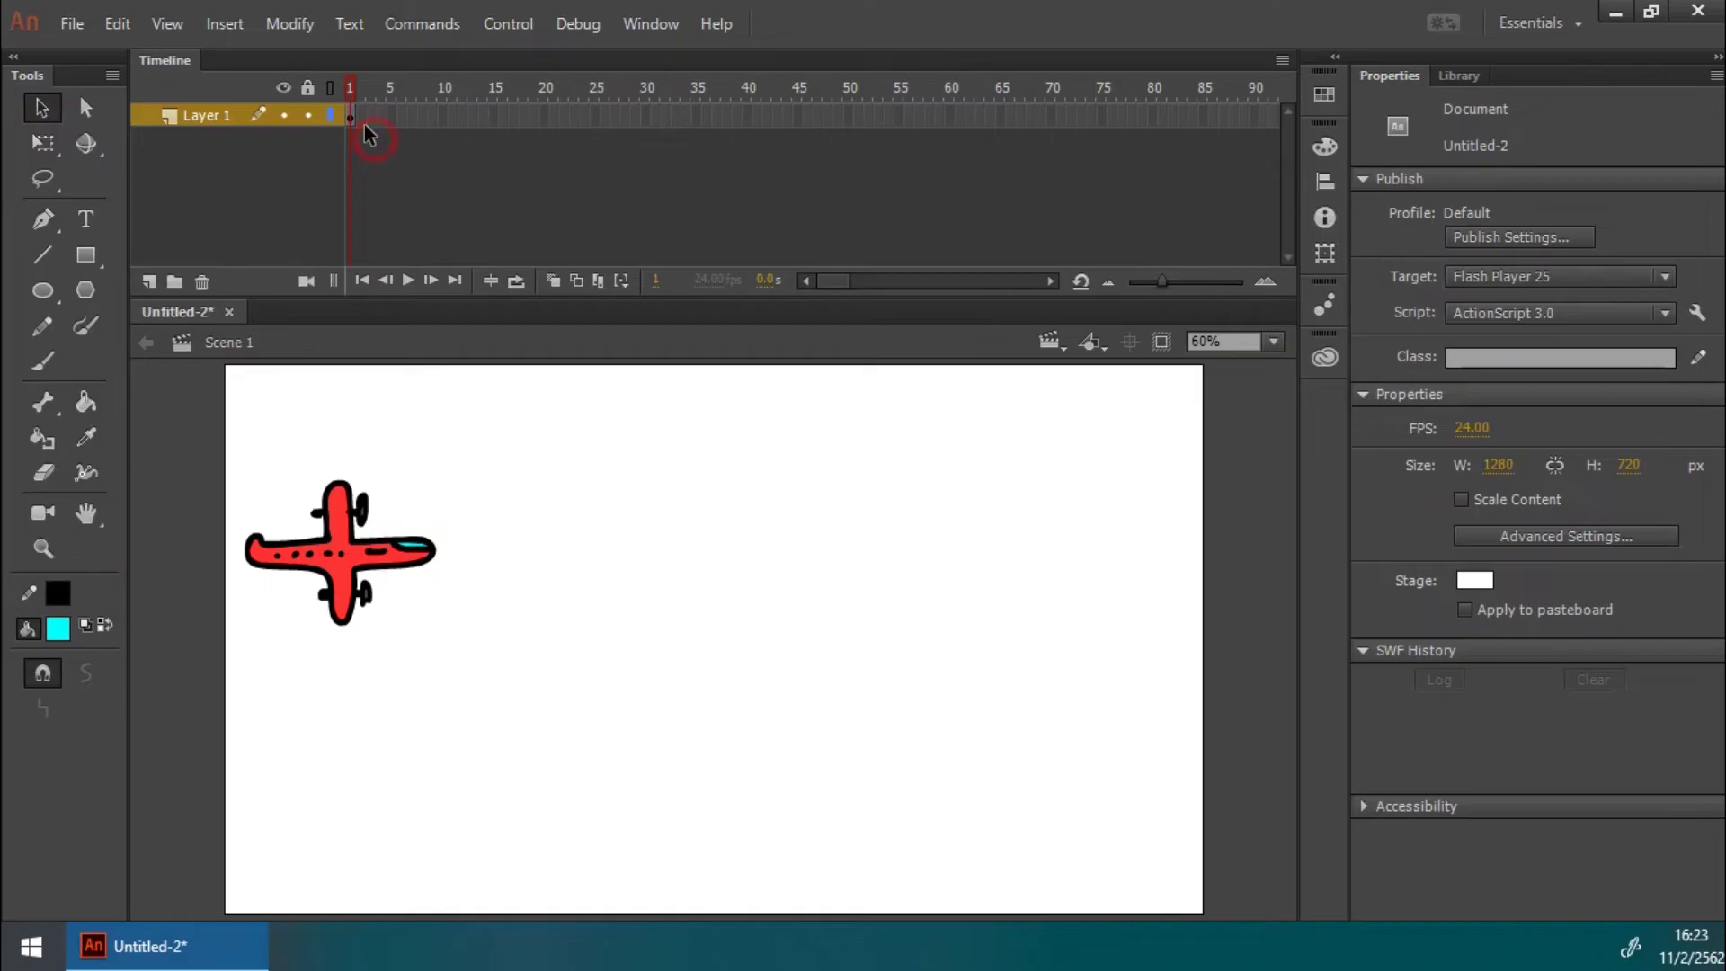
# Step: Try animating the airplane frame by frame, adding keyframes through frame 6 and moving it a little toward the stage's center in each
pyautogui.moveTo(199, 436); pyautogui.dragTo(556, 725)
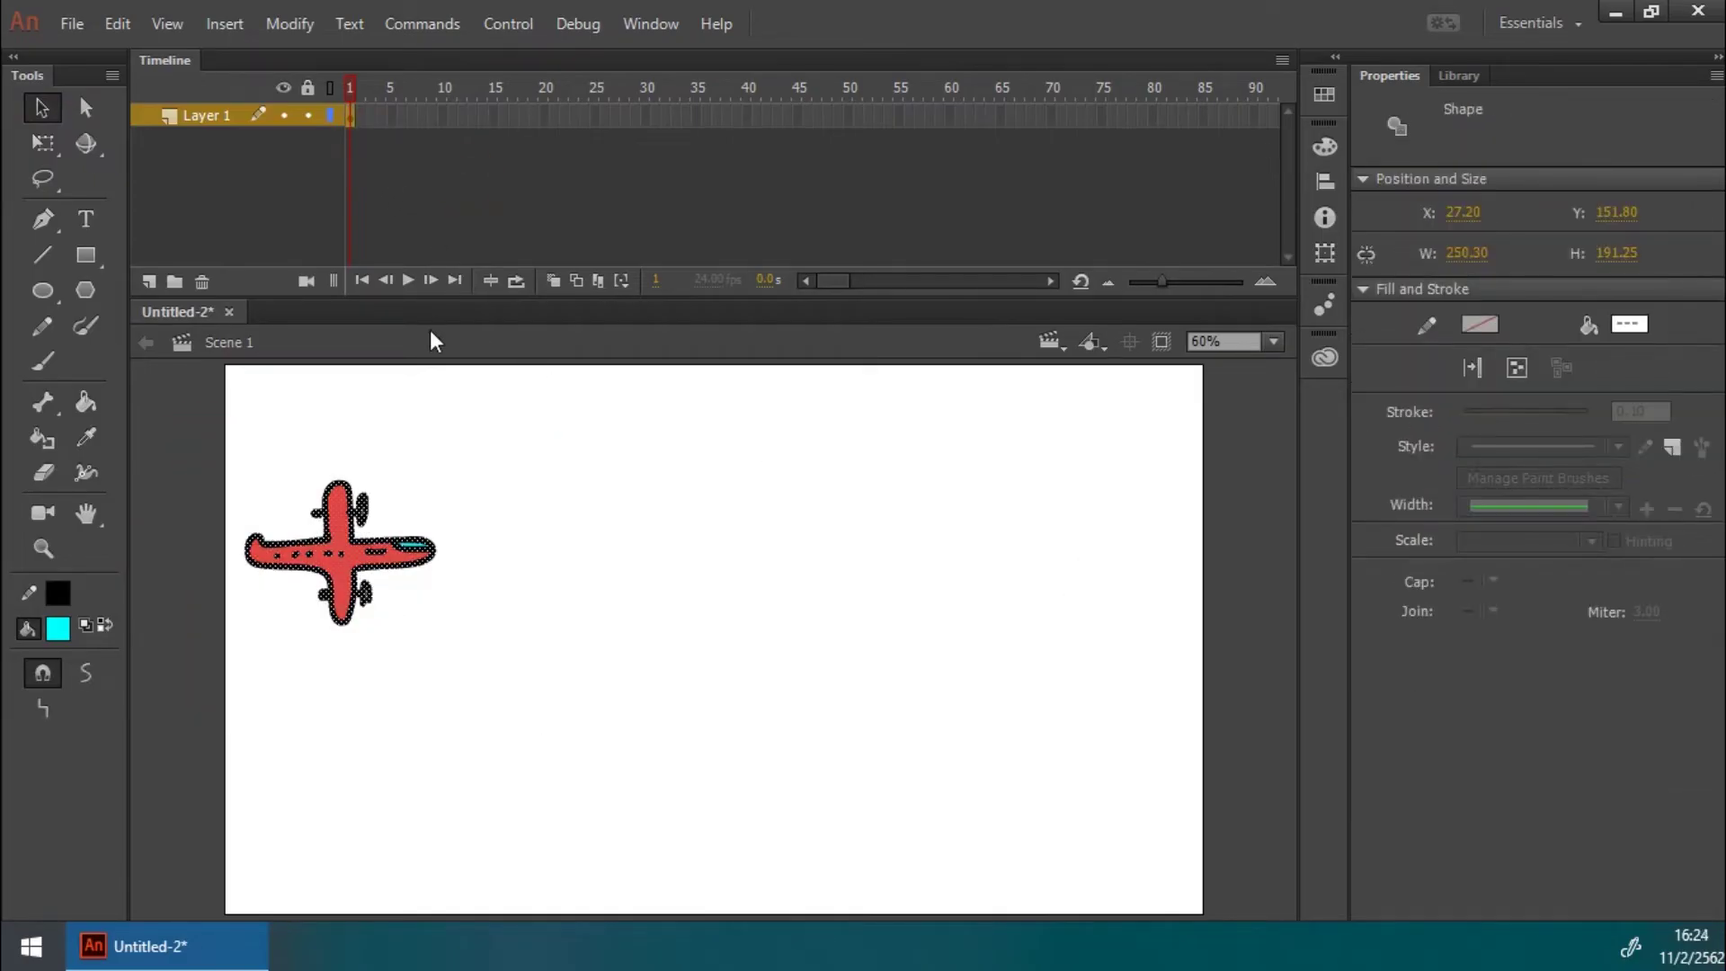
pyautogui.click(352, 115)
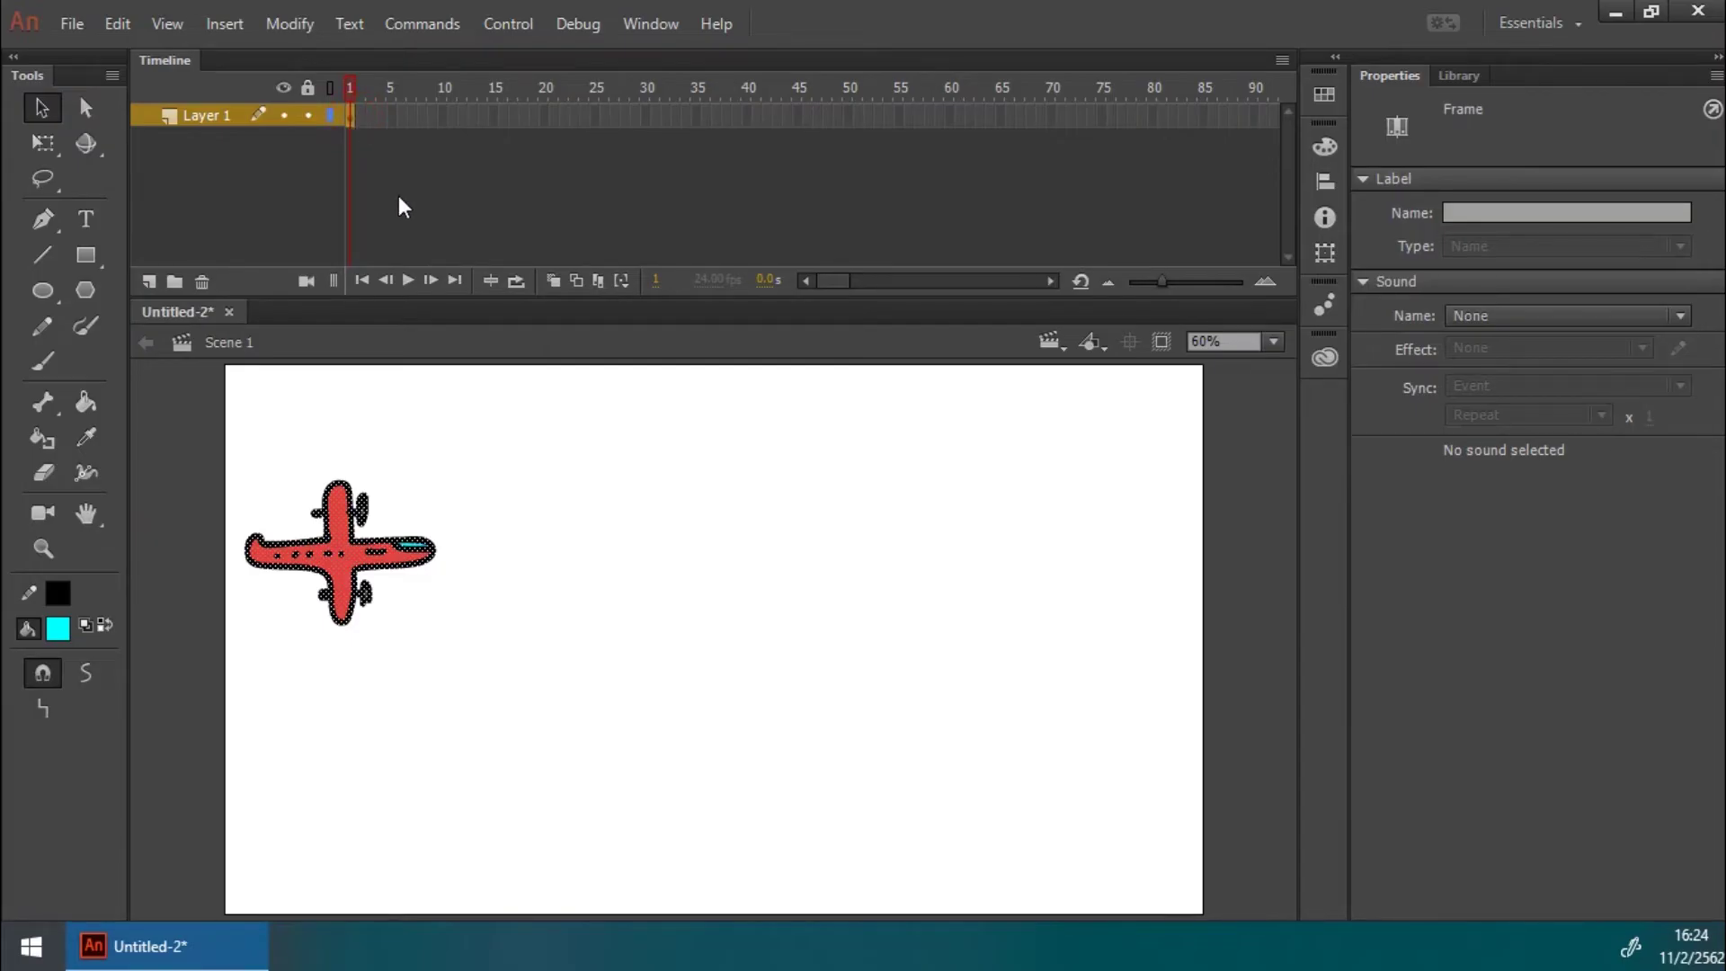
pyautogui.press('F6')
pyautogui.moveTo(344, 557); pyautogui.dragTo(405, 555)
pyautogui.press('F6')
pyautogui.press('F6')
pyautogui.press('F6')
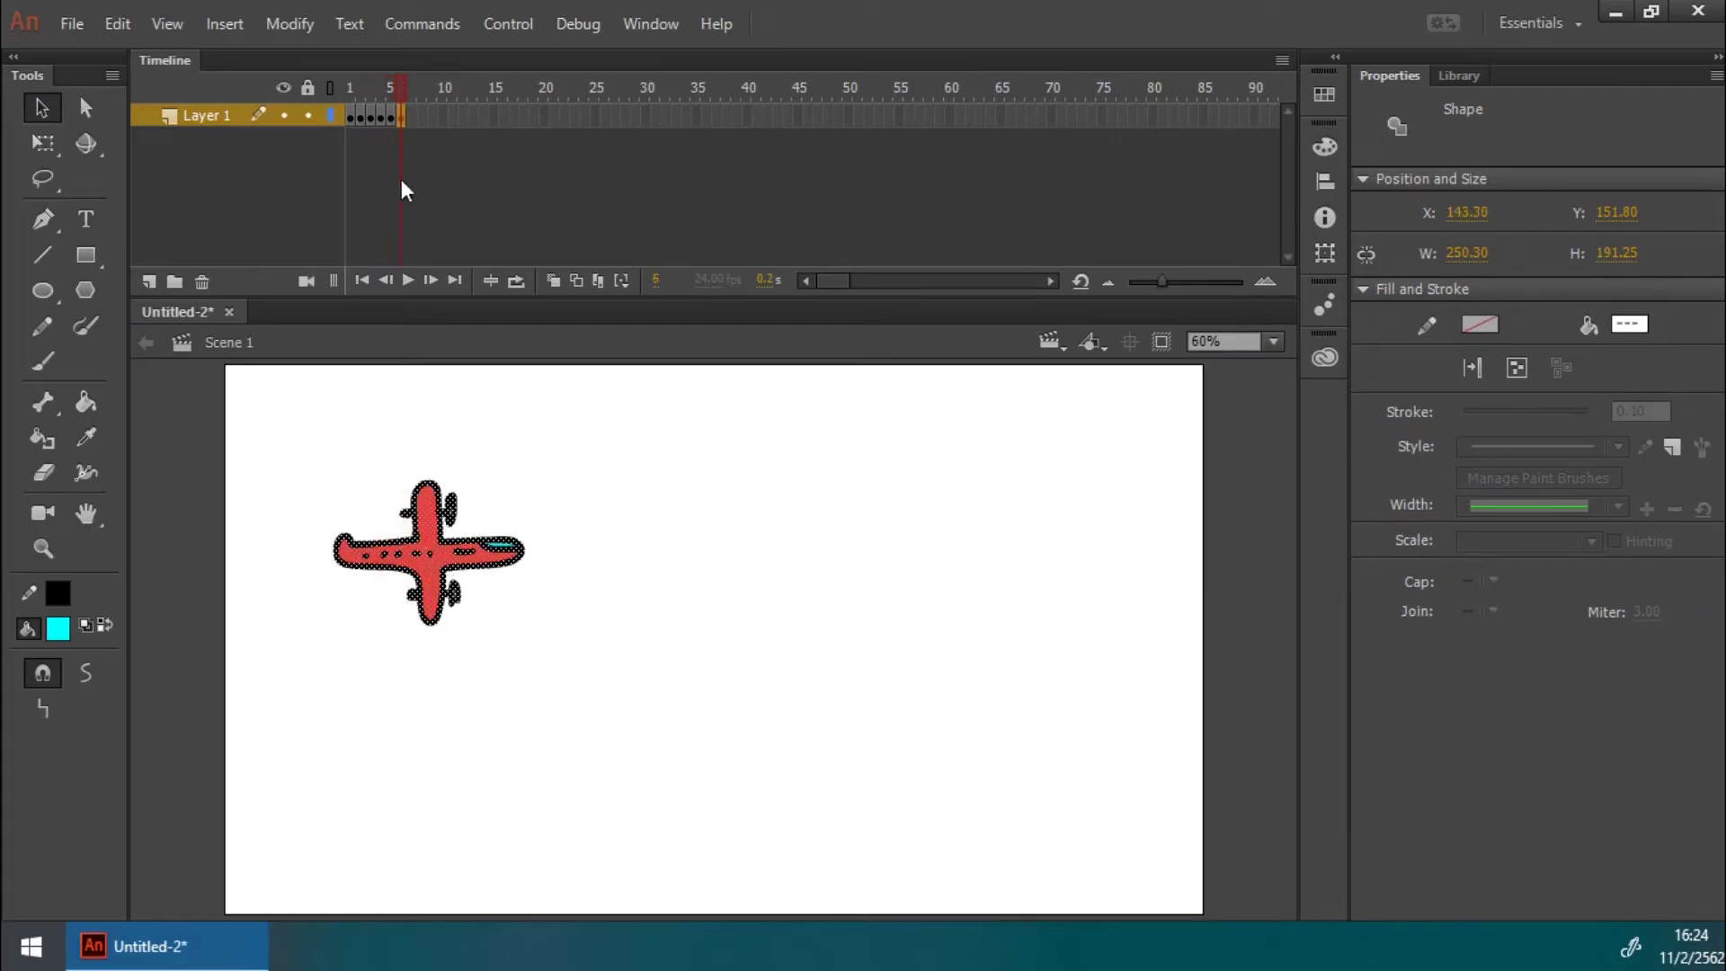
# Step: Play back the frame-by-frame flight from frame 1 and undo the added keyframes
pyautogui.moveTo(398, 88); pyautogui.dragTo(309, 103)
pyautogui.press('Return')
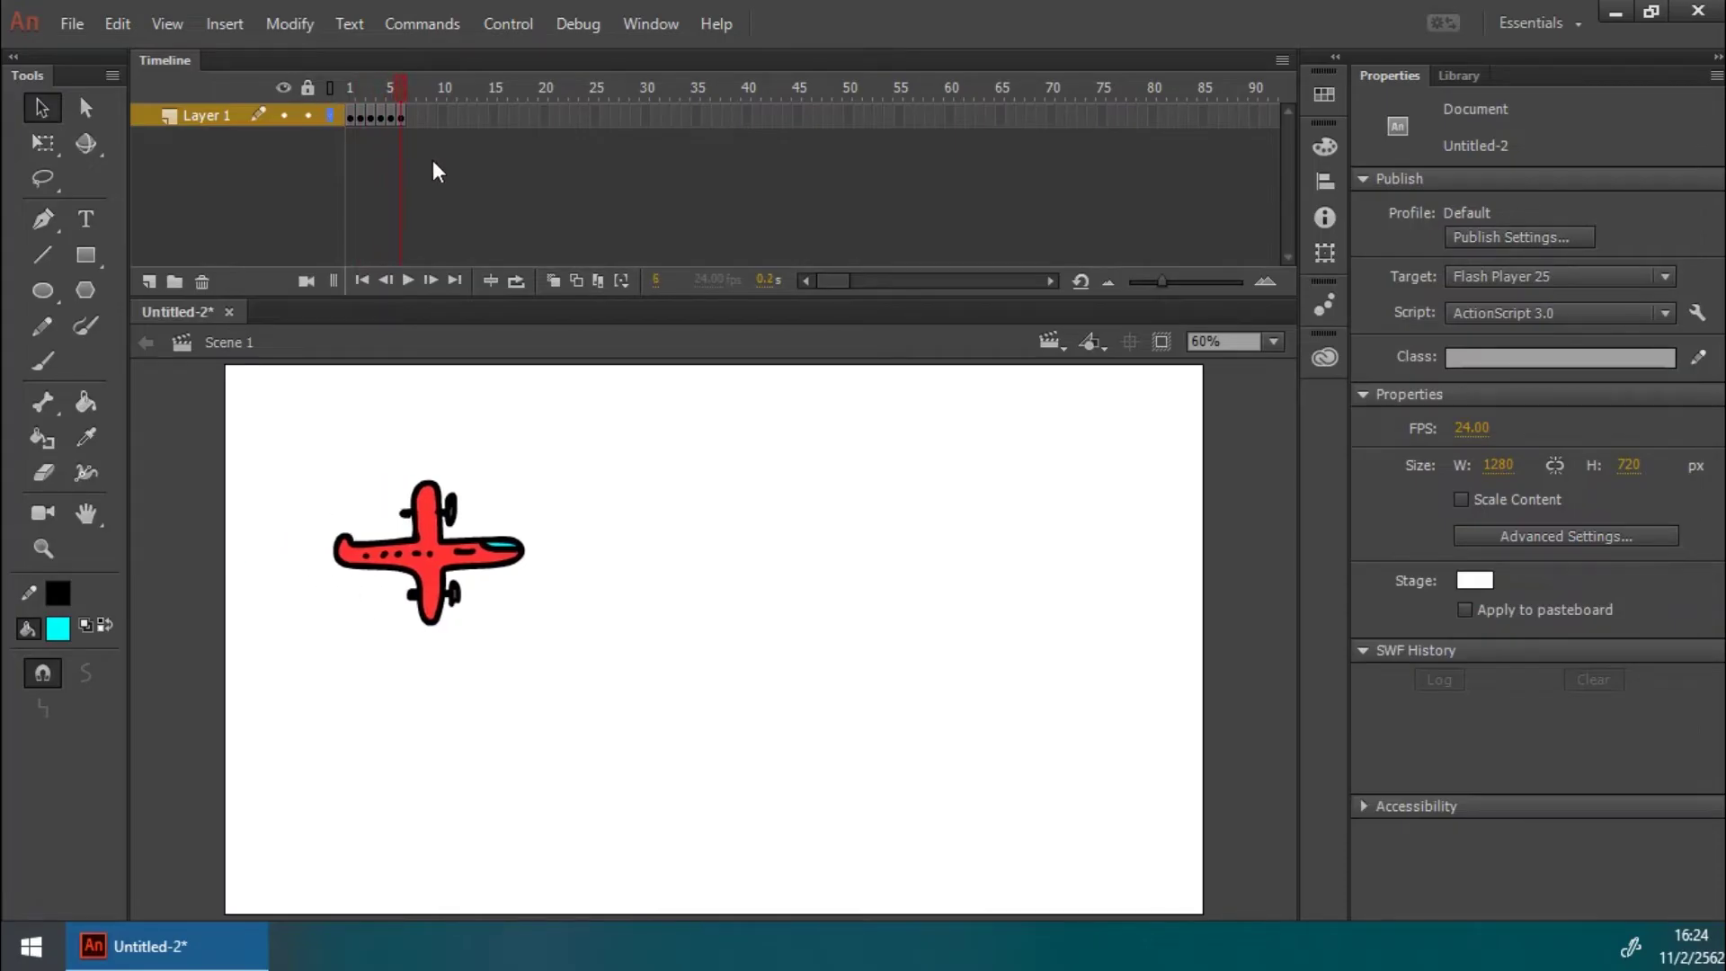
pyautogui.click(487, 205)
pyautogui.hotkey('ctrl', 'z')
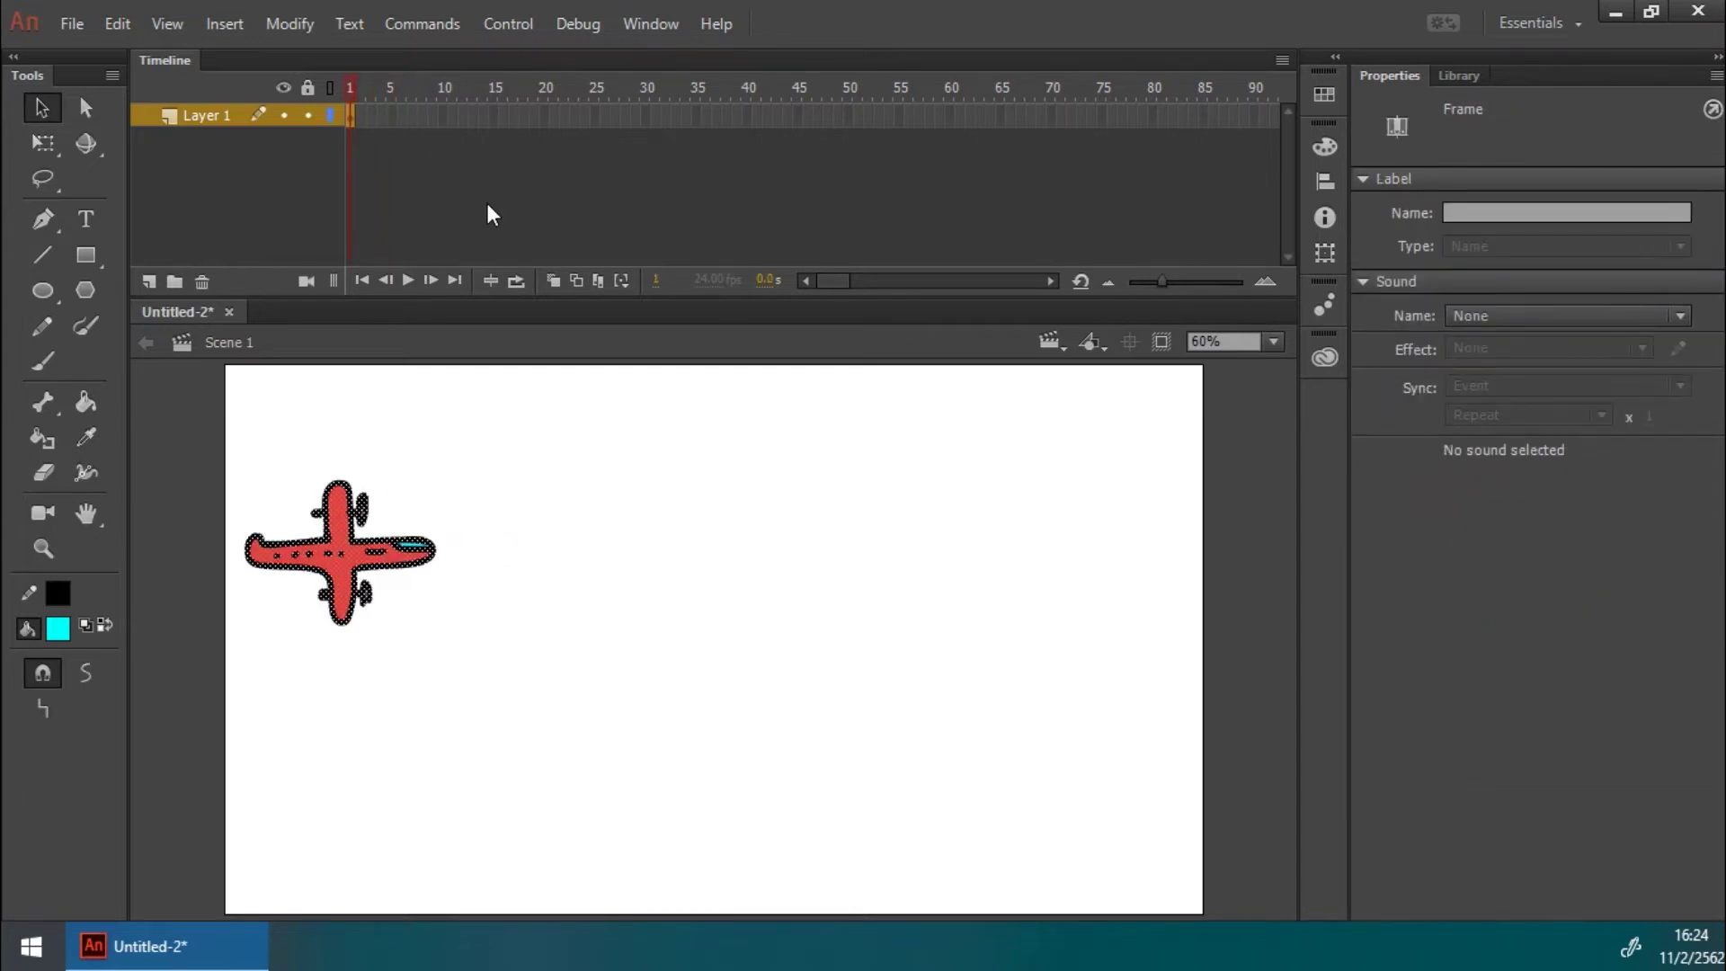
# Step: Insert a keyframe at frame 24 and move its airplane horizontally to about X 927, near the stage's far edge
pyautogui.click(347, 162)
pyautogui.click(350, 115)
pyautogui.click(400, 457)
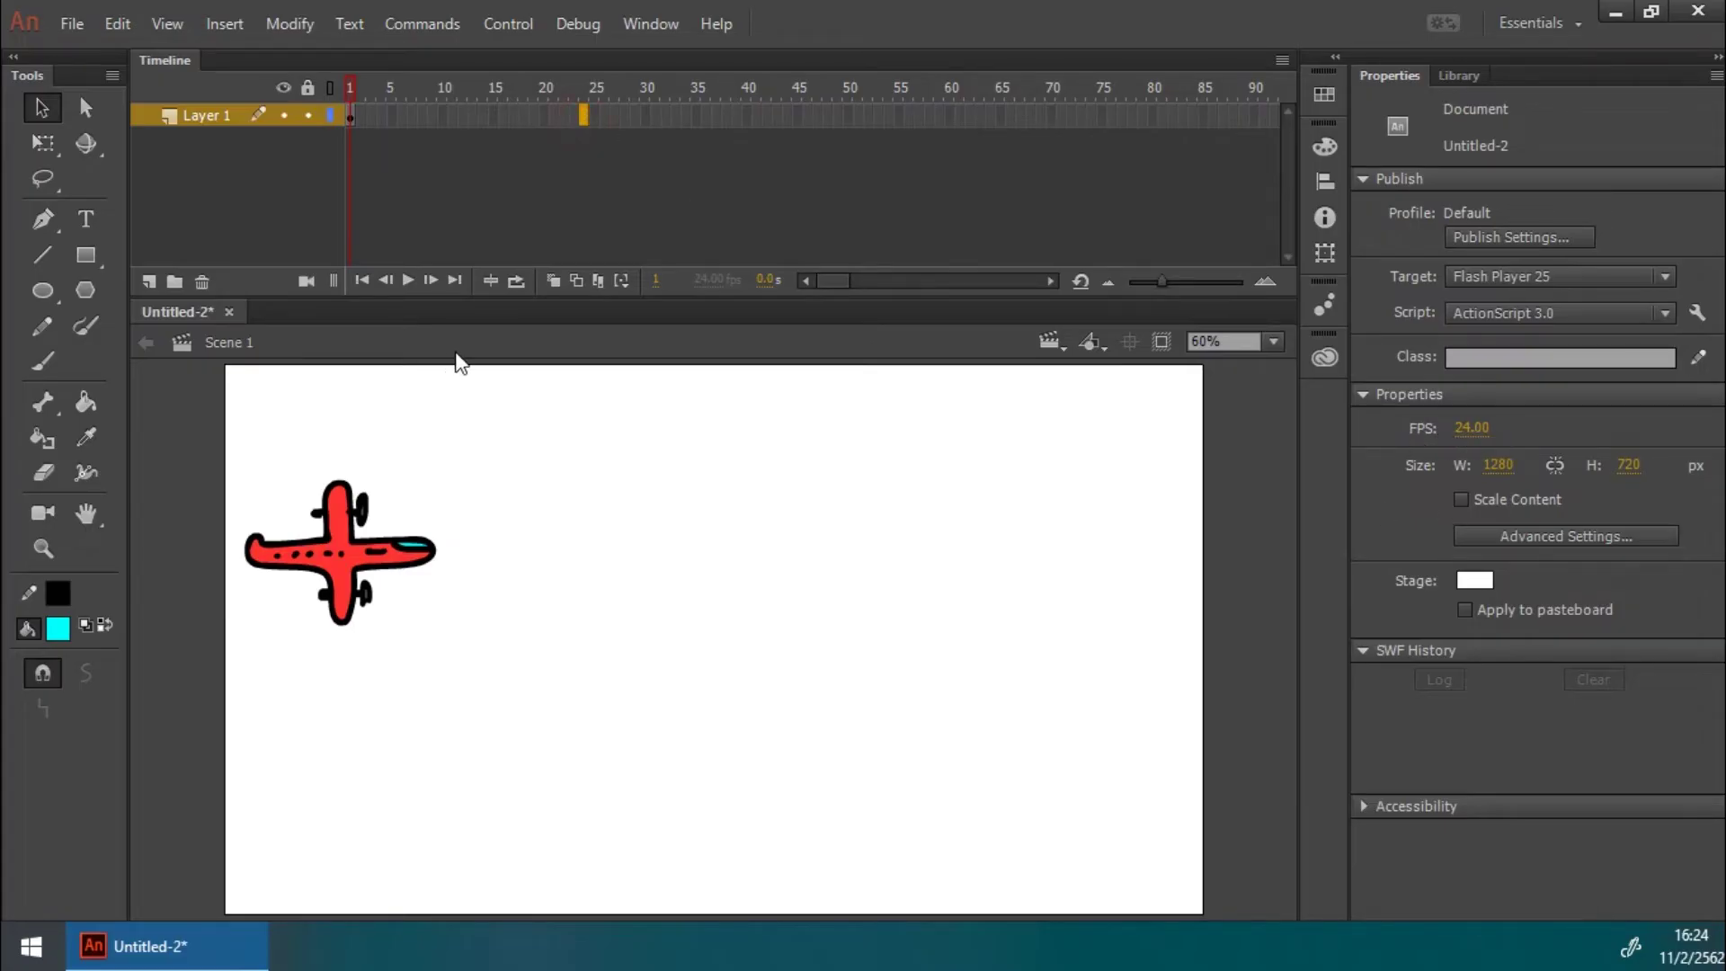
pyautogui.click(511, 199)
pyautogui.rightClick(585, 123)
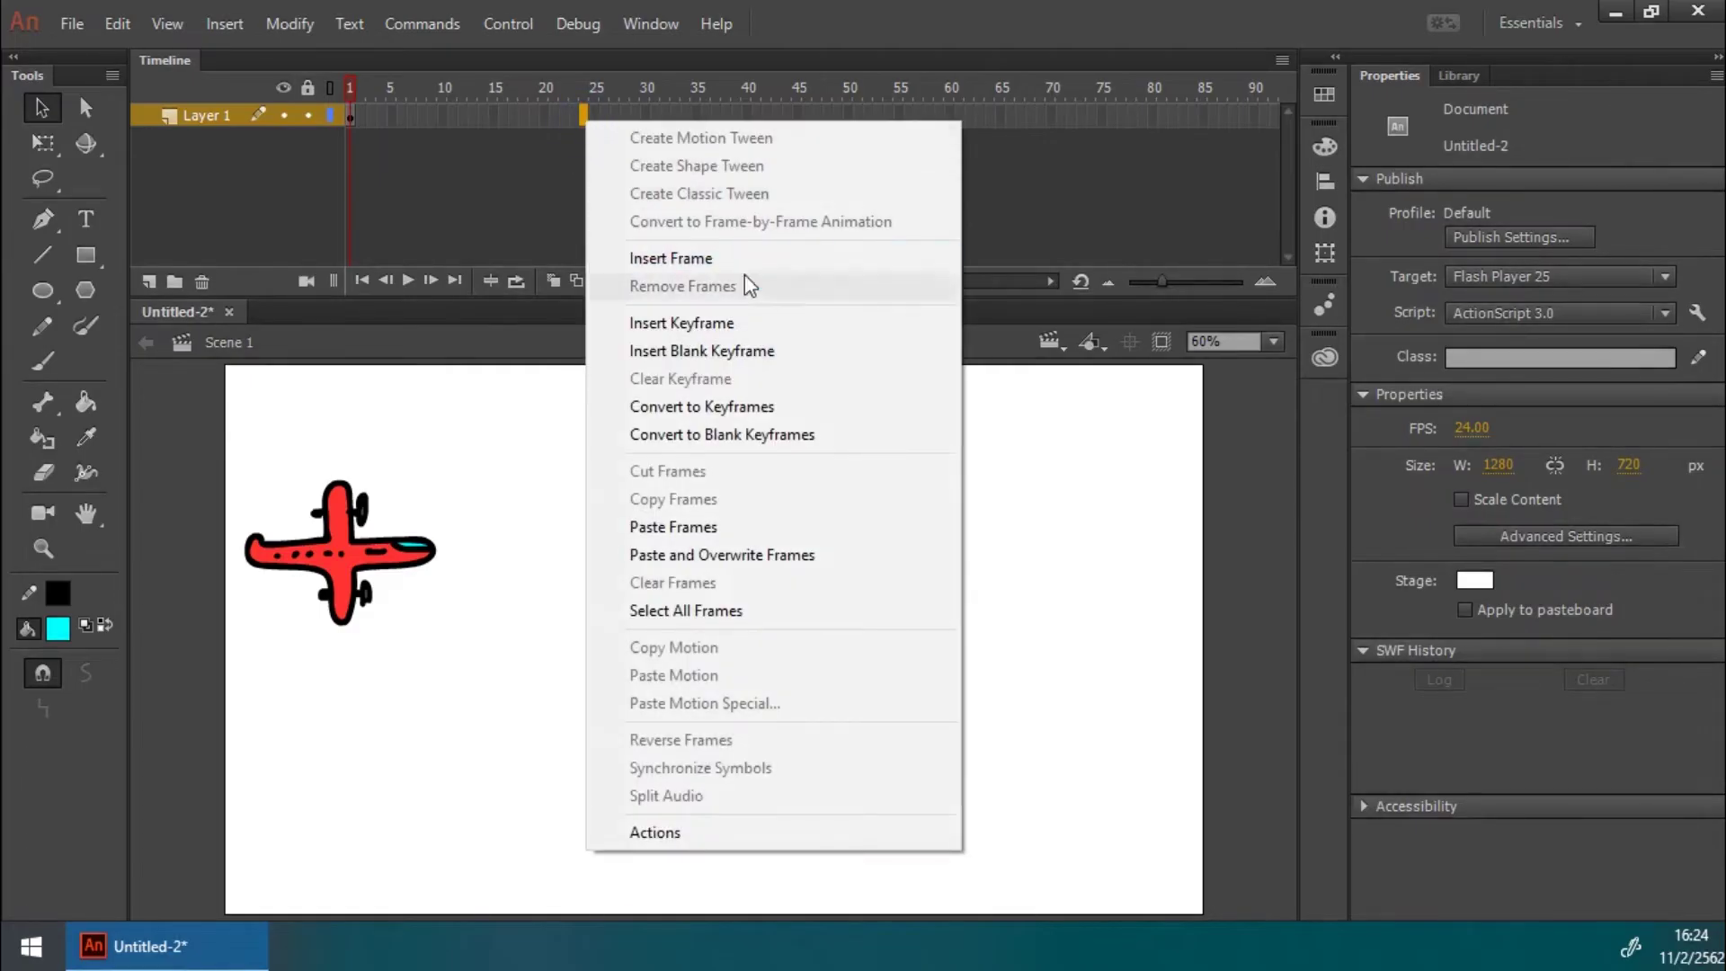
pyautogui.click(725, 325)
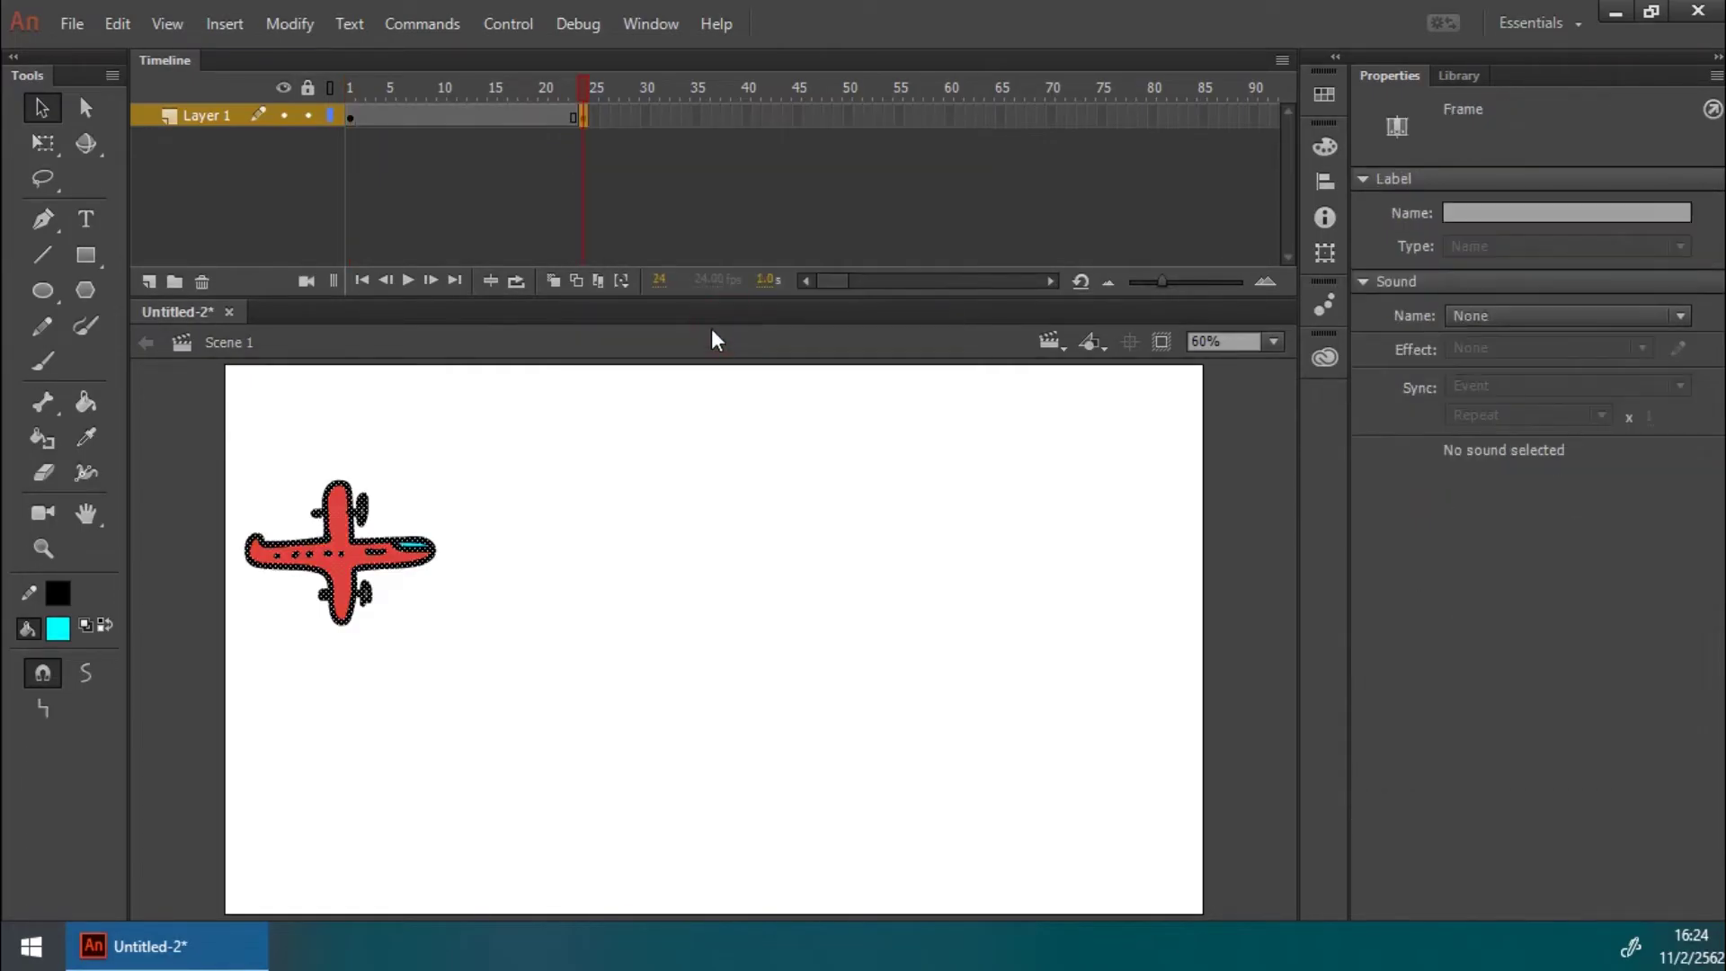
pyautogui.moveTo(347, 558); pyautogui.dragTo(1039, 561)
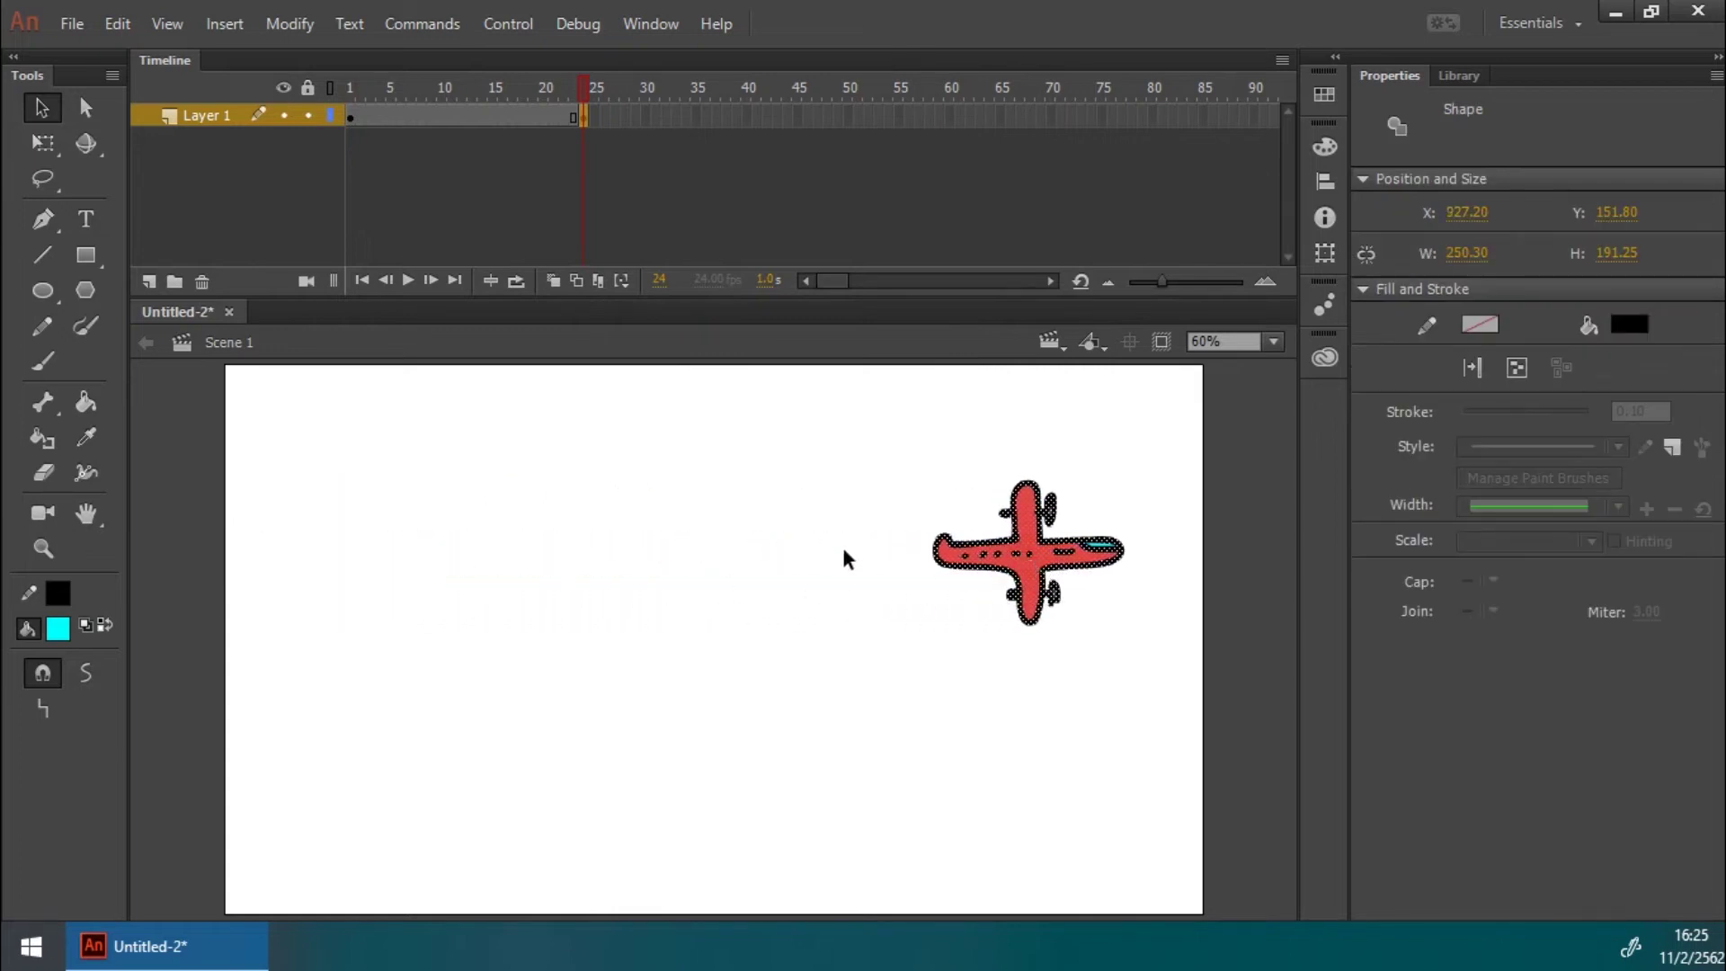
pyautogui.click(769, 545)
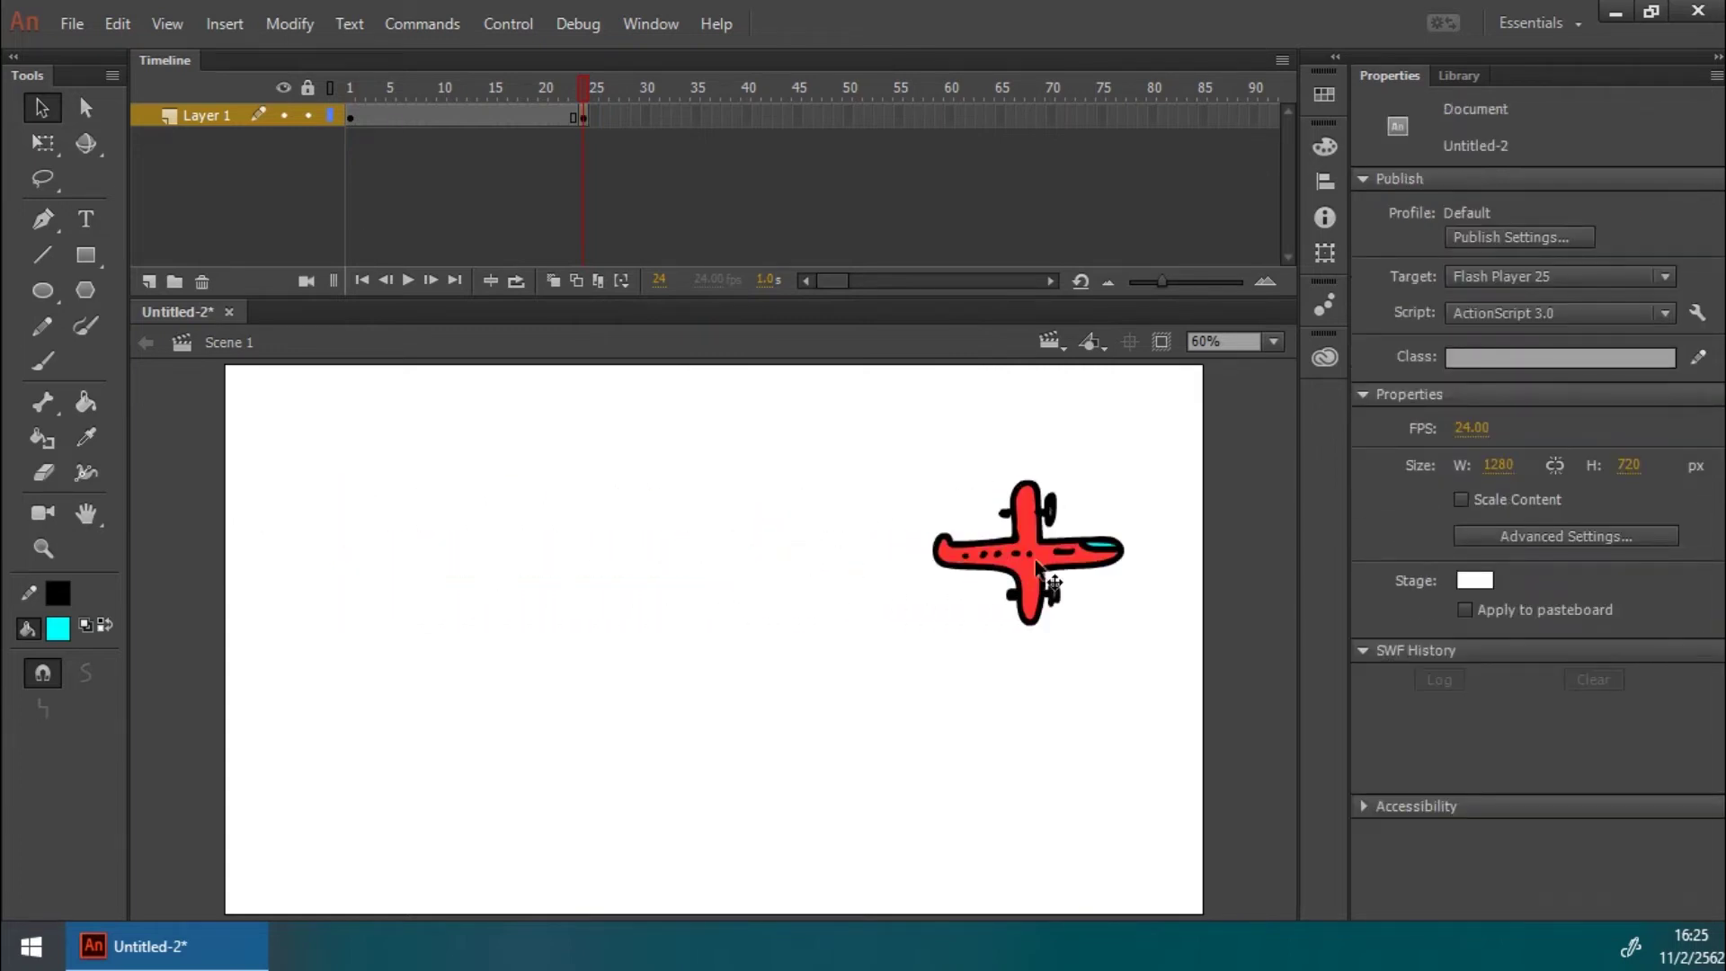
# Step: Compare the airplane's start position at frame 1 with its end position at frame 24
pyautogui.moveTo(347, 99); pyautogui.dragTo(545, 102)
pyautogui.moveTo(325, 111)
pyautogui.mouseDown()
pyautogui.moveTo(615, 106)
pyautogui.moveTo(354, 105)
pyautogui.mouseUp()
pyautogui.click(349, 115)
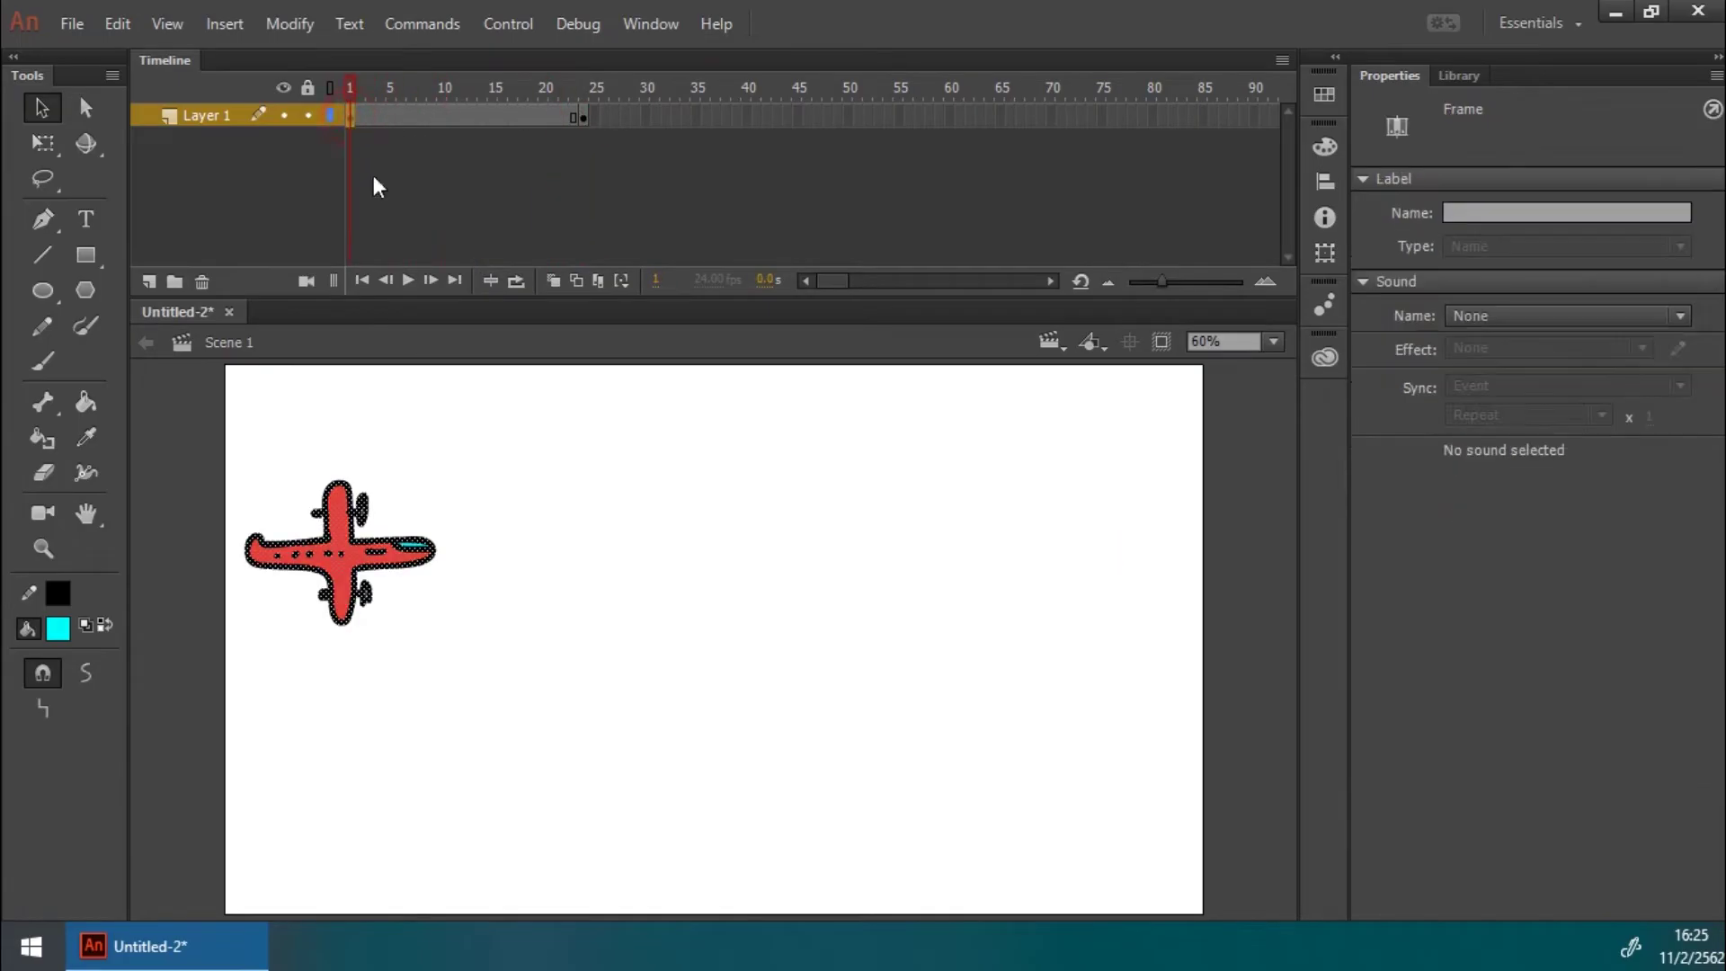
pyautogui.click(580, 117)
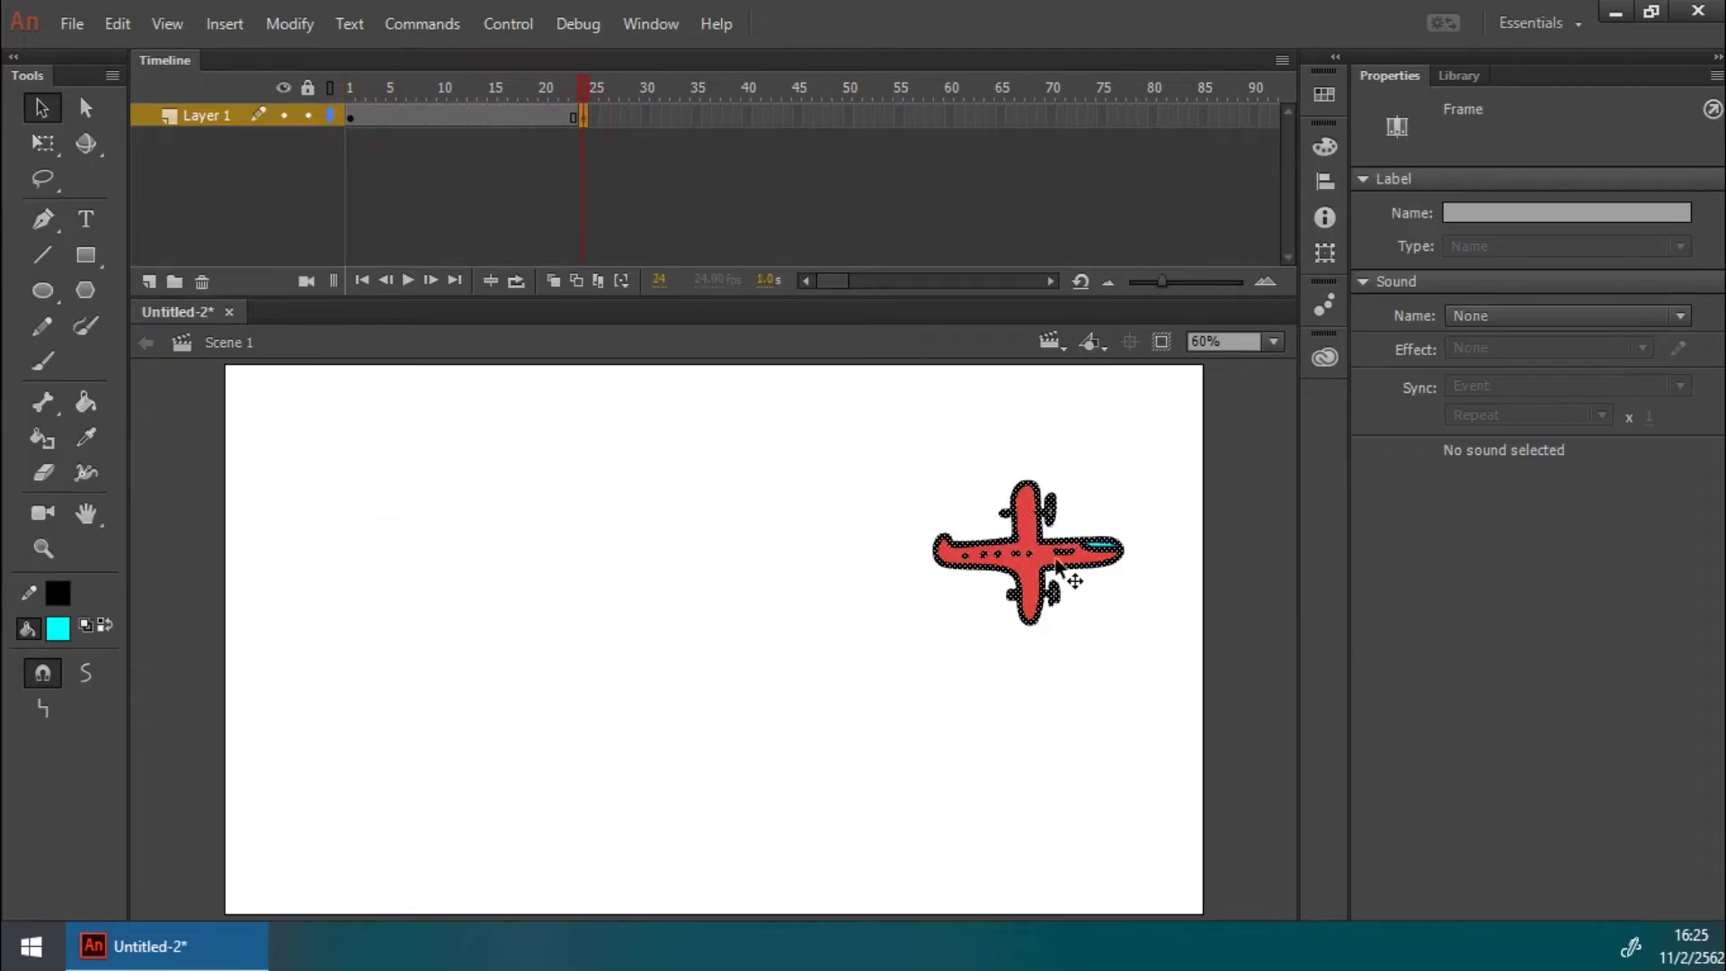
pyautogui.click(350, 88)
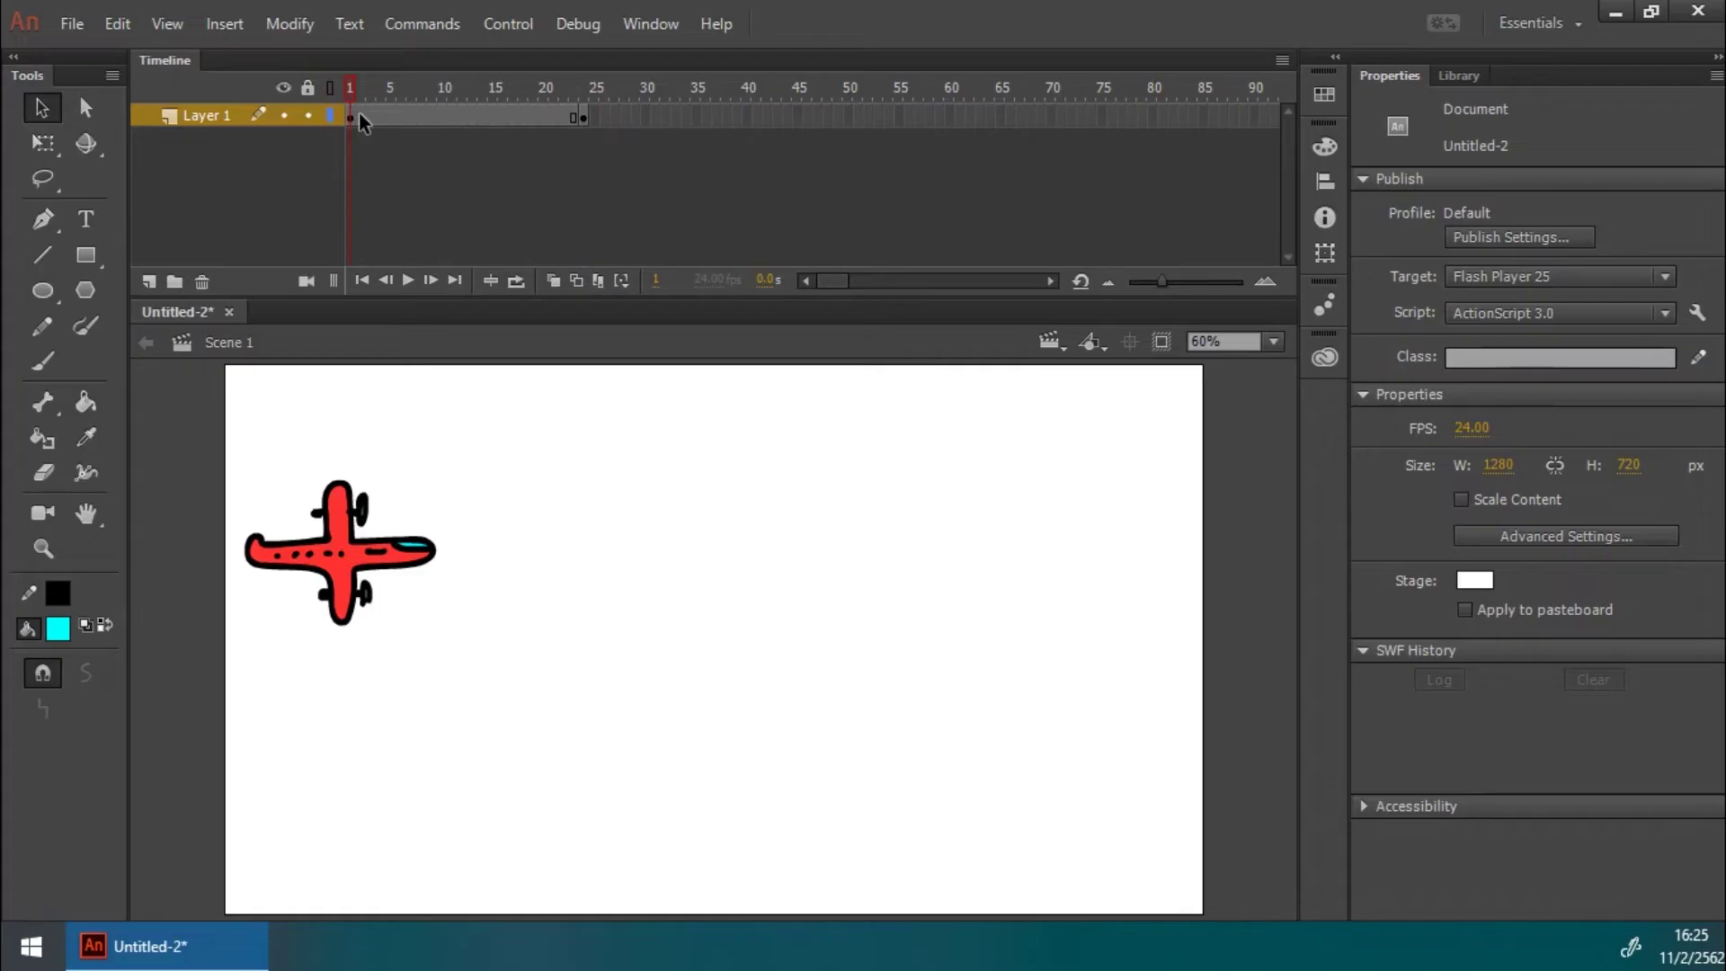
# Step: Create a classic tween between the airplane keyframes at frames 1 and 24
pyautogui.rightClick(369, 116)
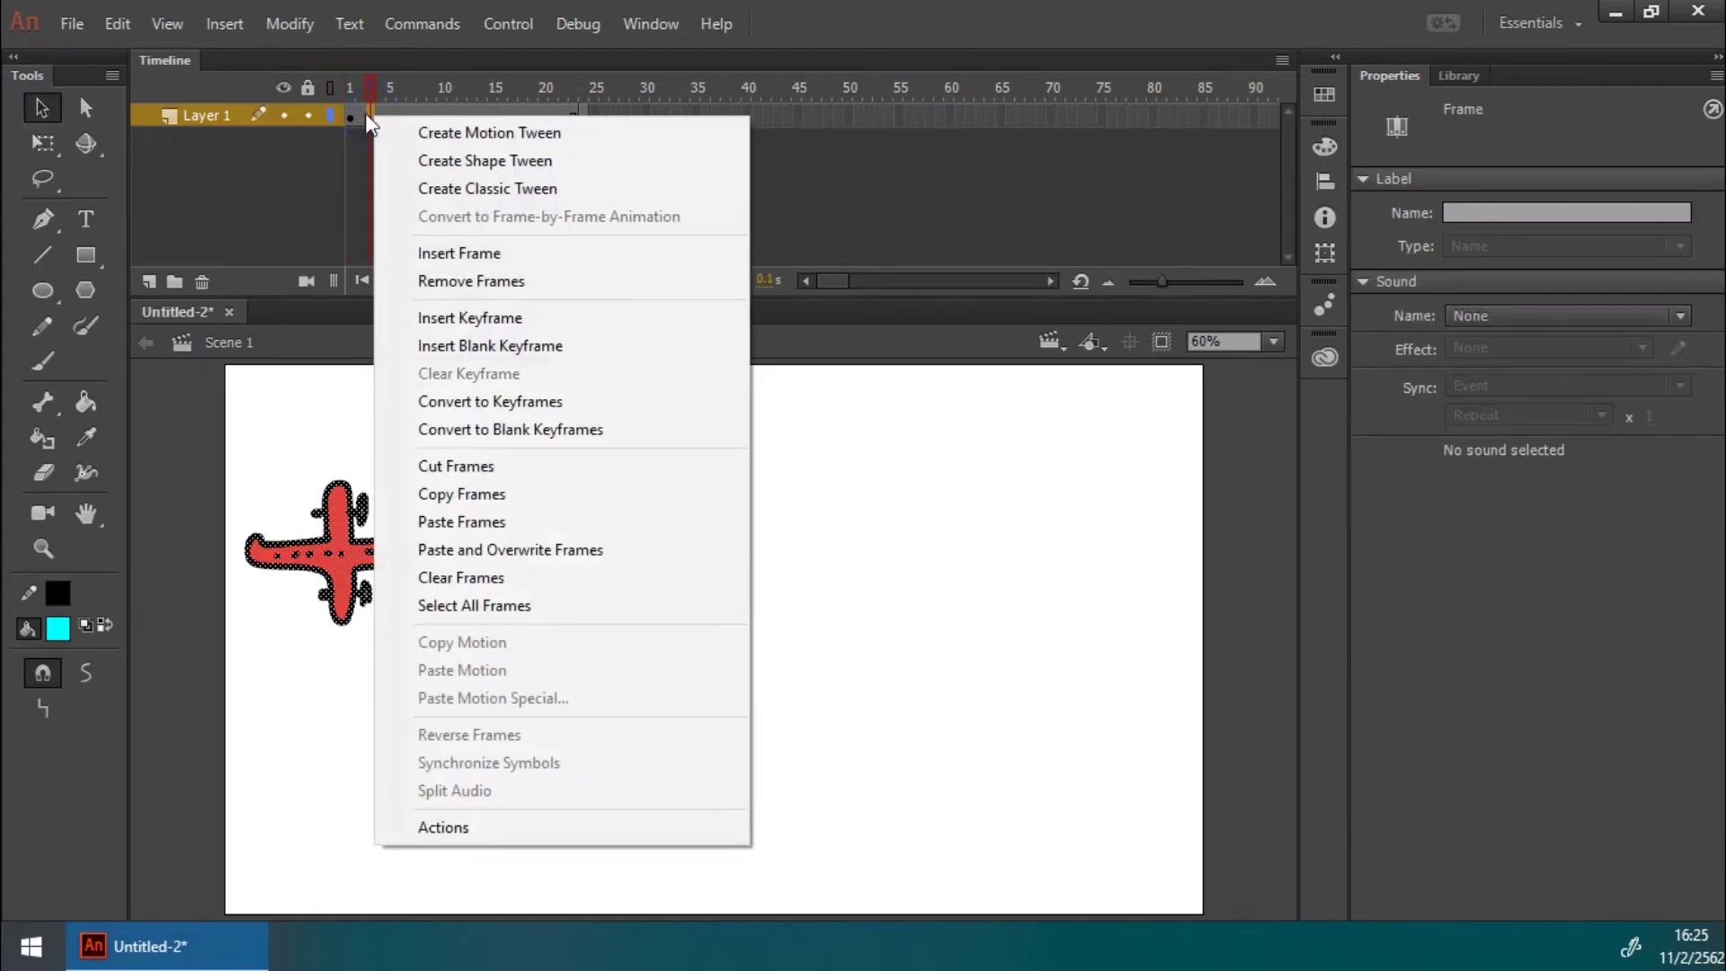
pyautogui.click(347, 113)
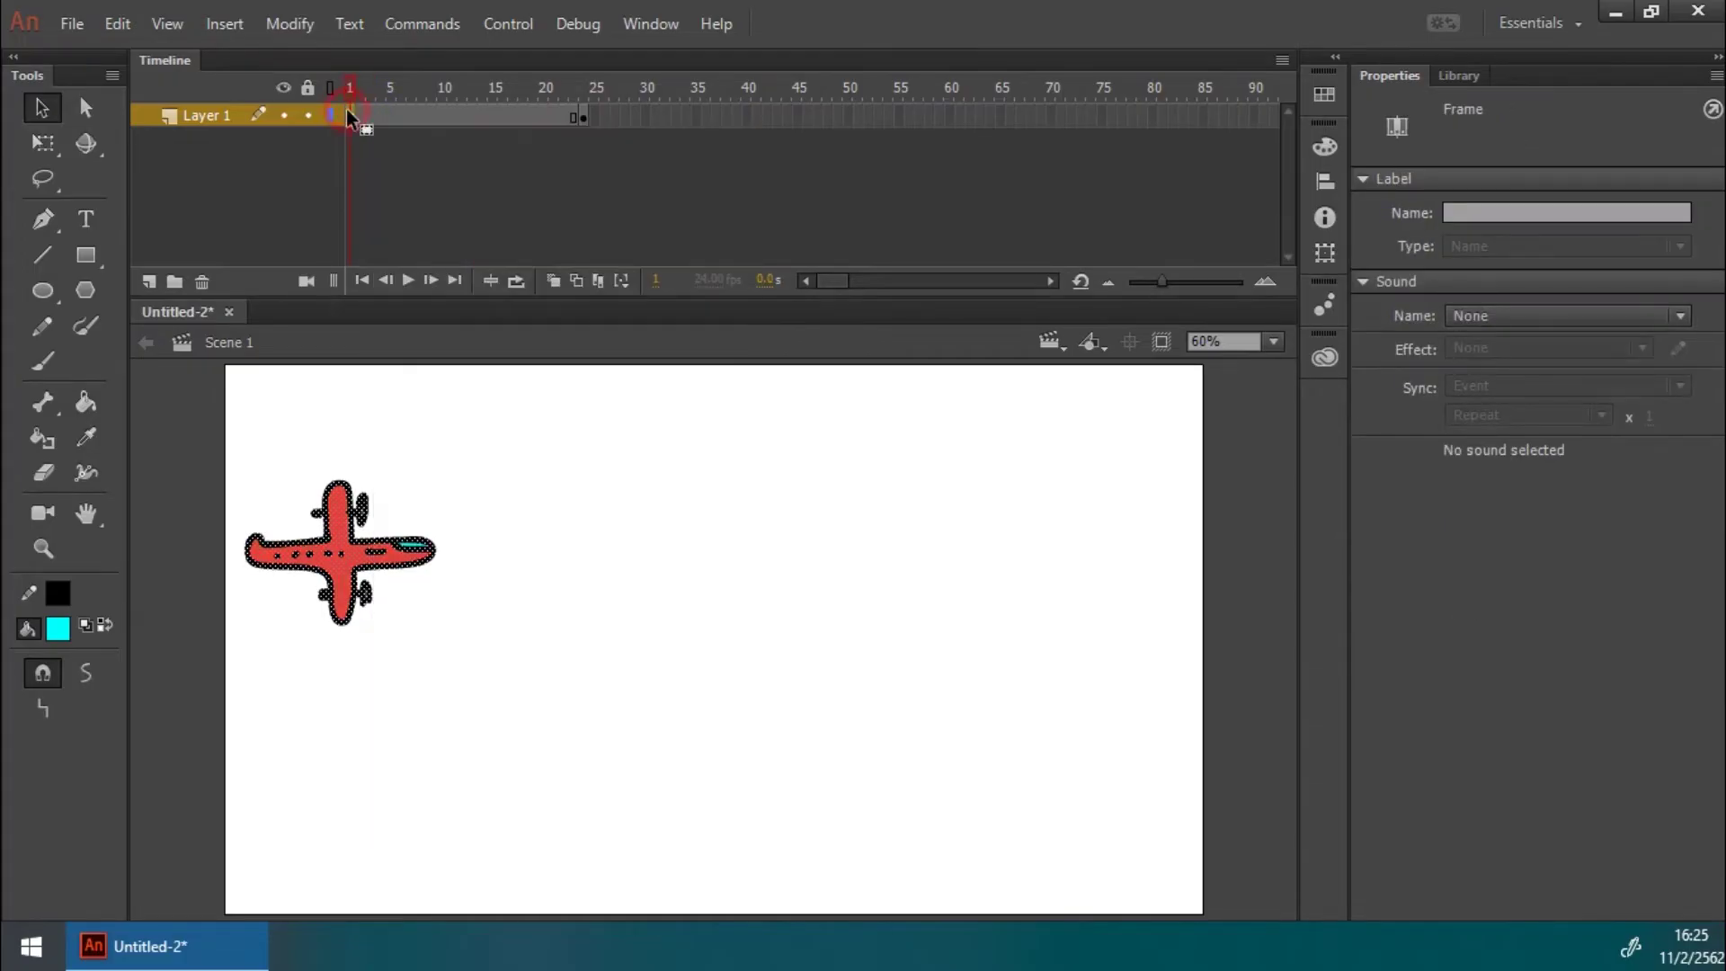
pyautogui.click(586, 114)
pyautogui.rightClick(445, 112)
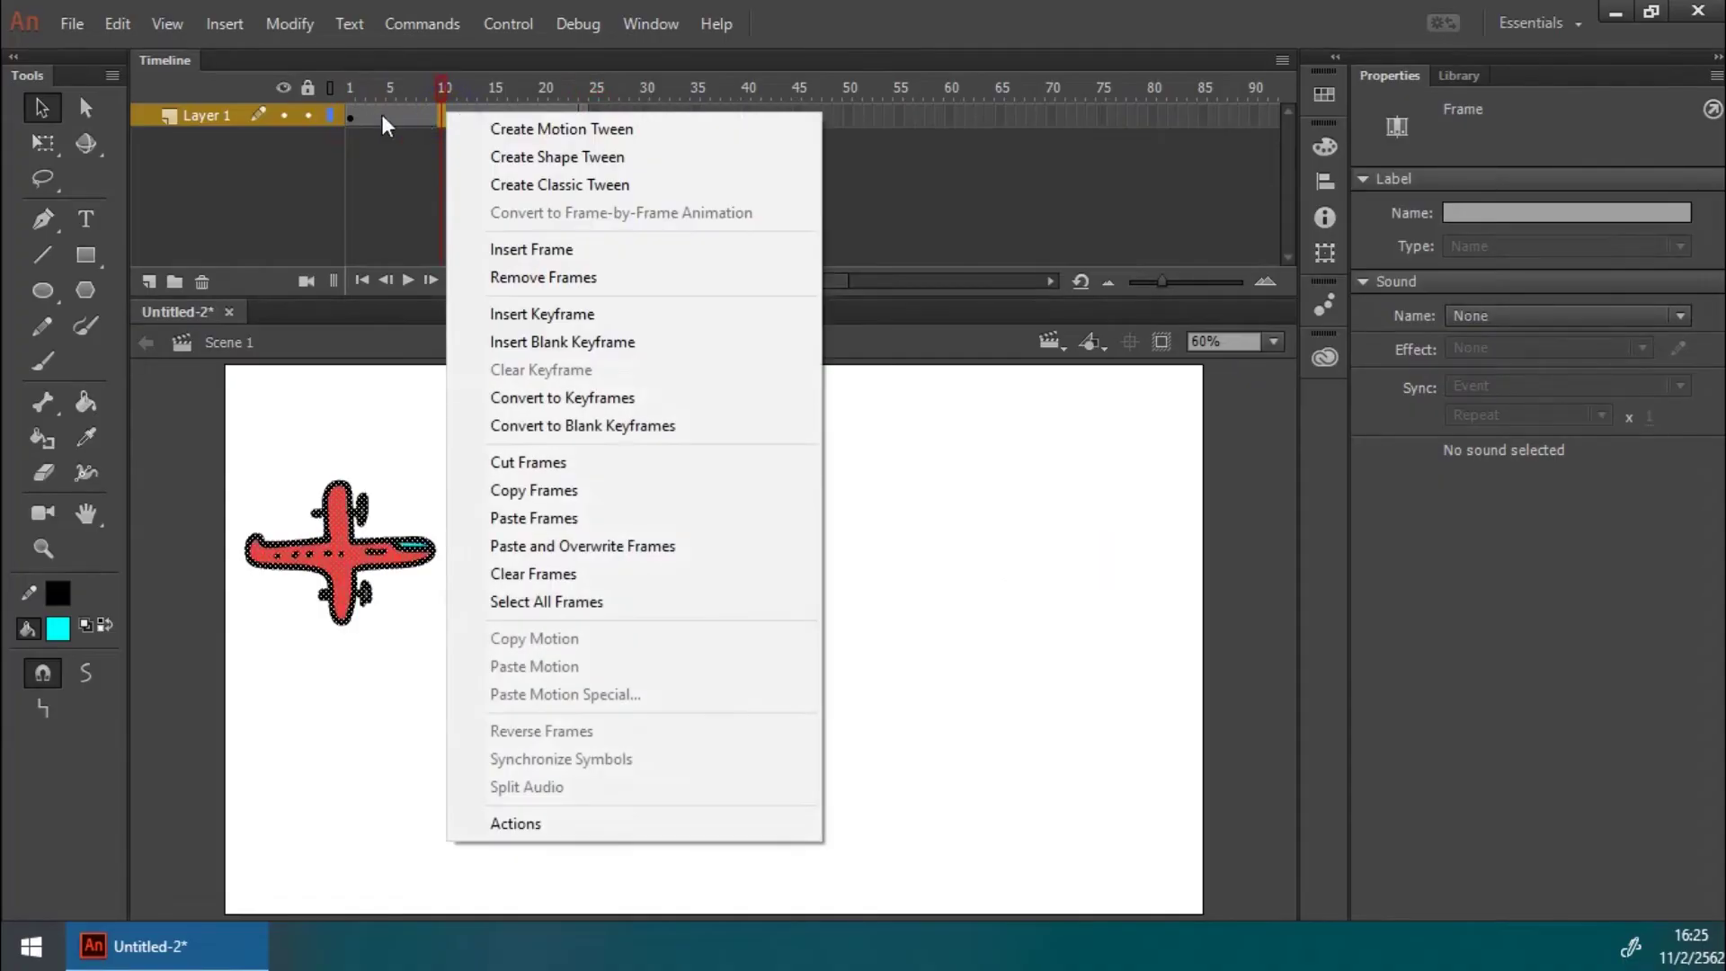
pyautogui.rightClick(353, 114)
pyautogui.rightClick(503, 113)
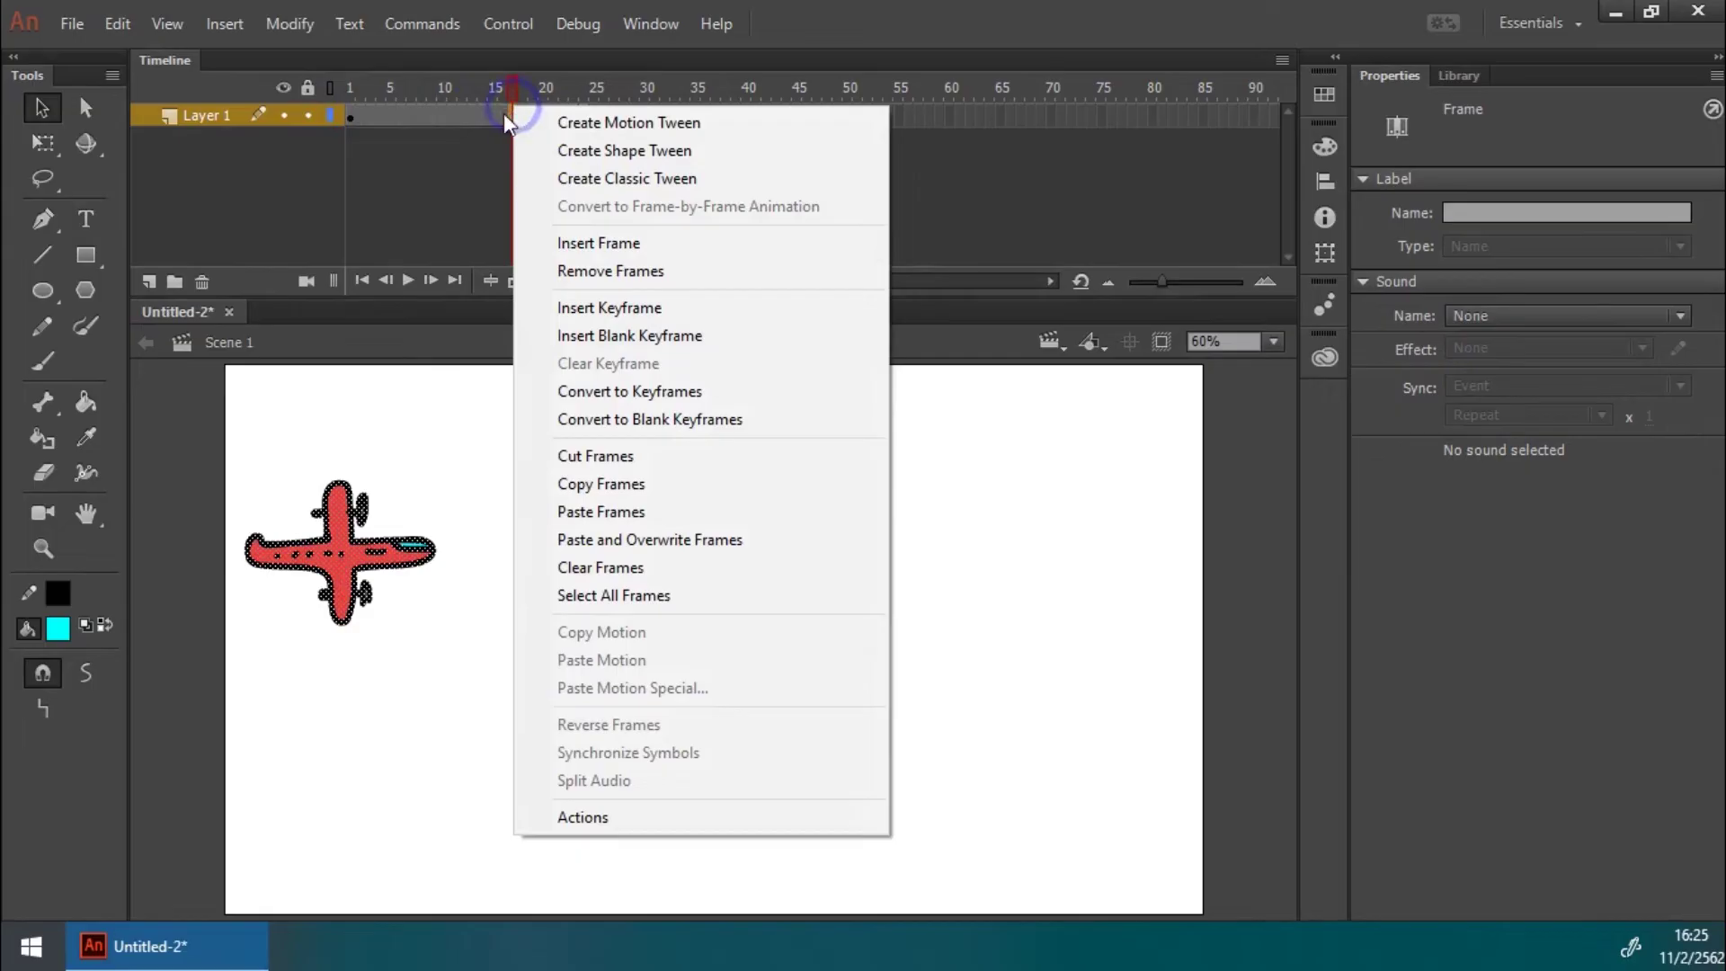
pyautogui.rightClick(353, 115)
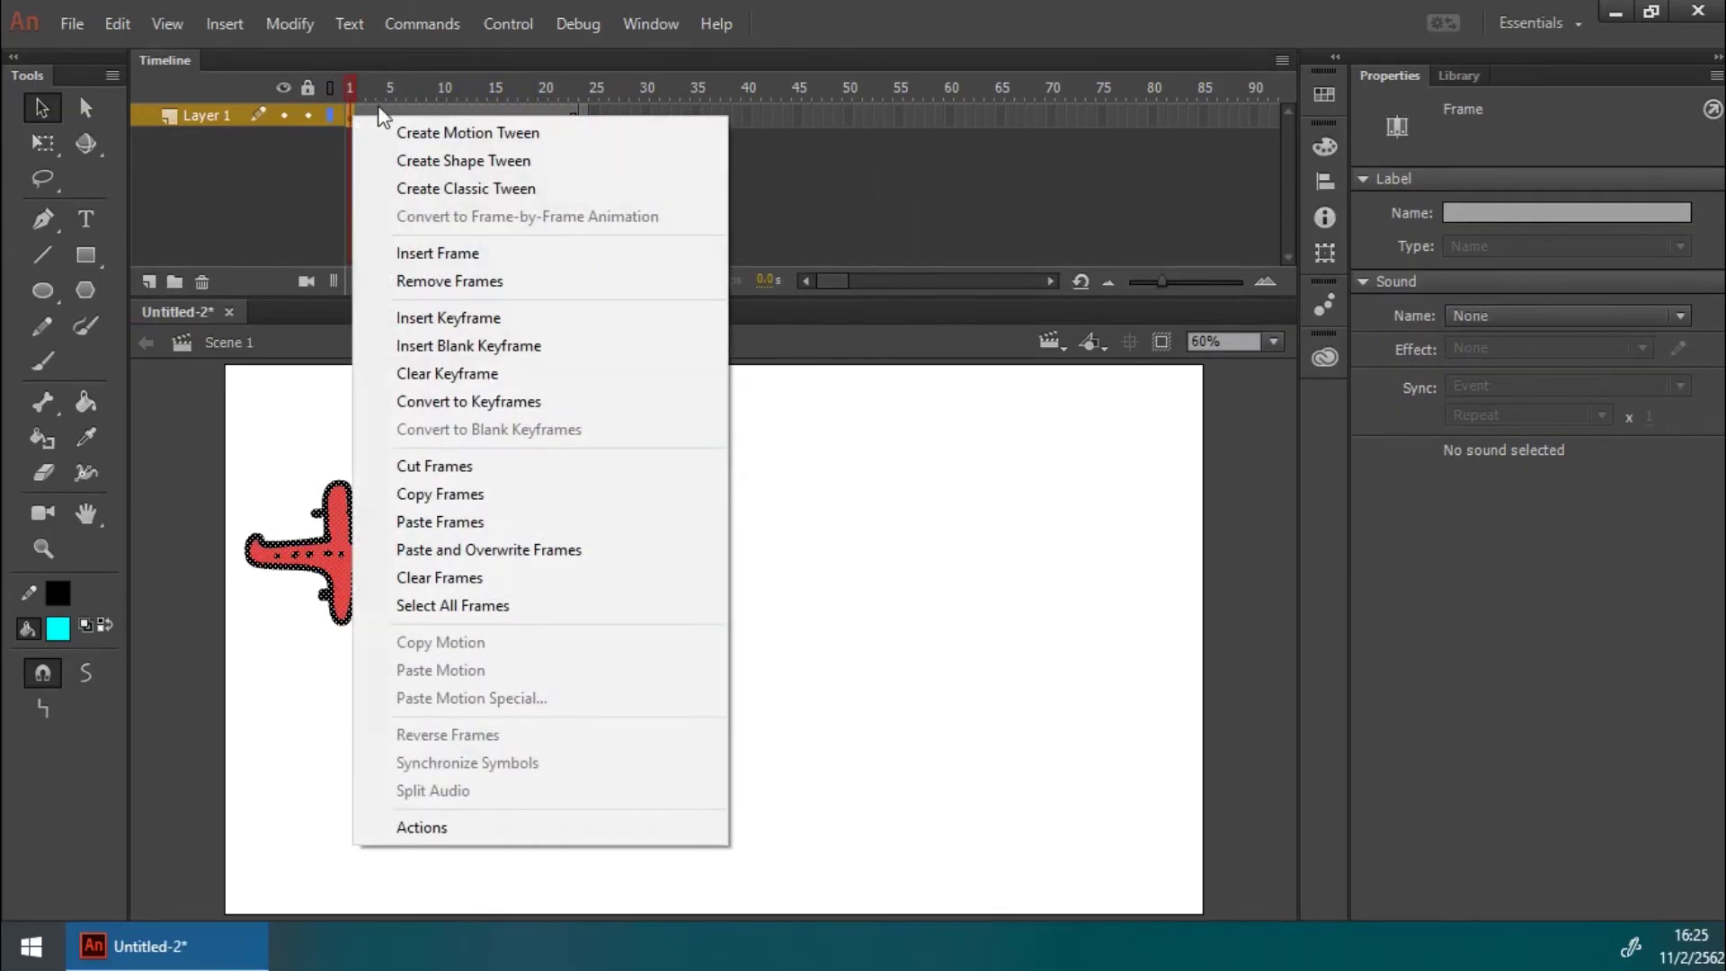
pyautogui.click(435, 106)
pyautogui.rightClick(428, 116)
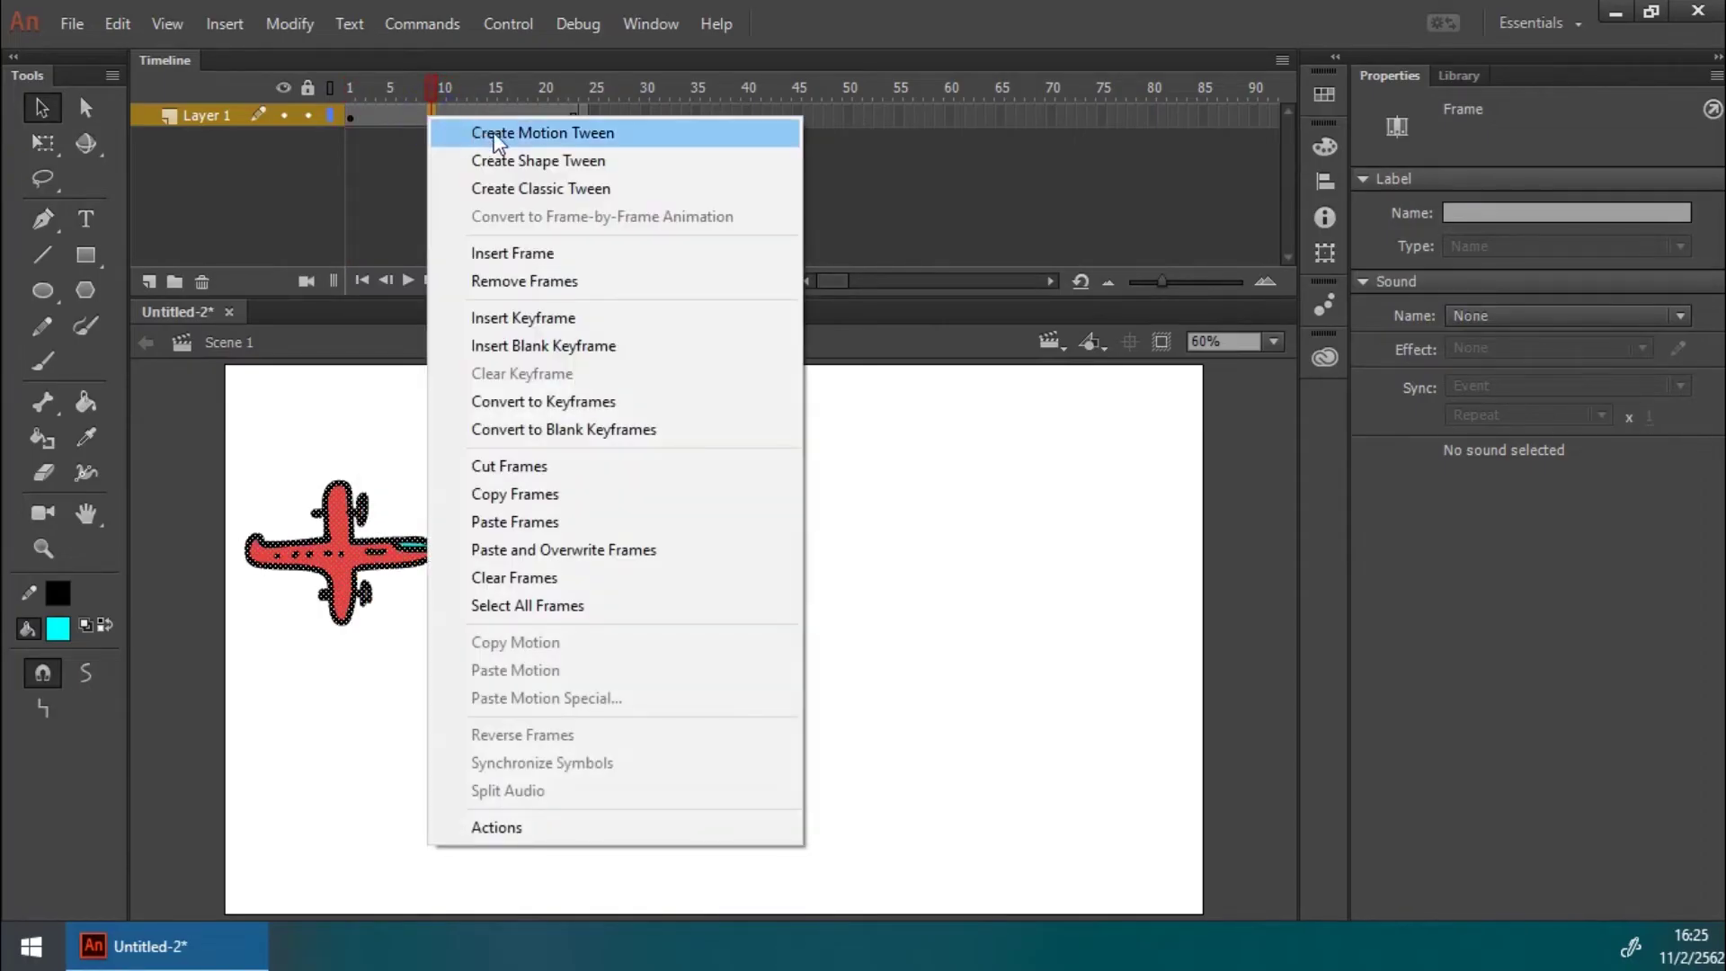
pyautogui.click(579, 194)
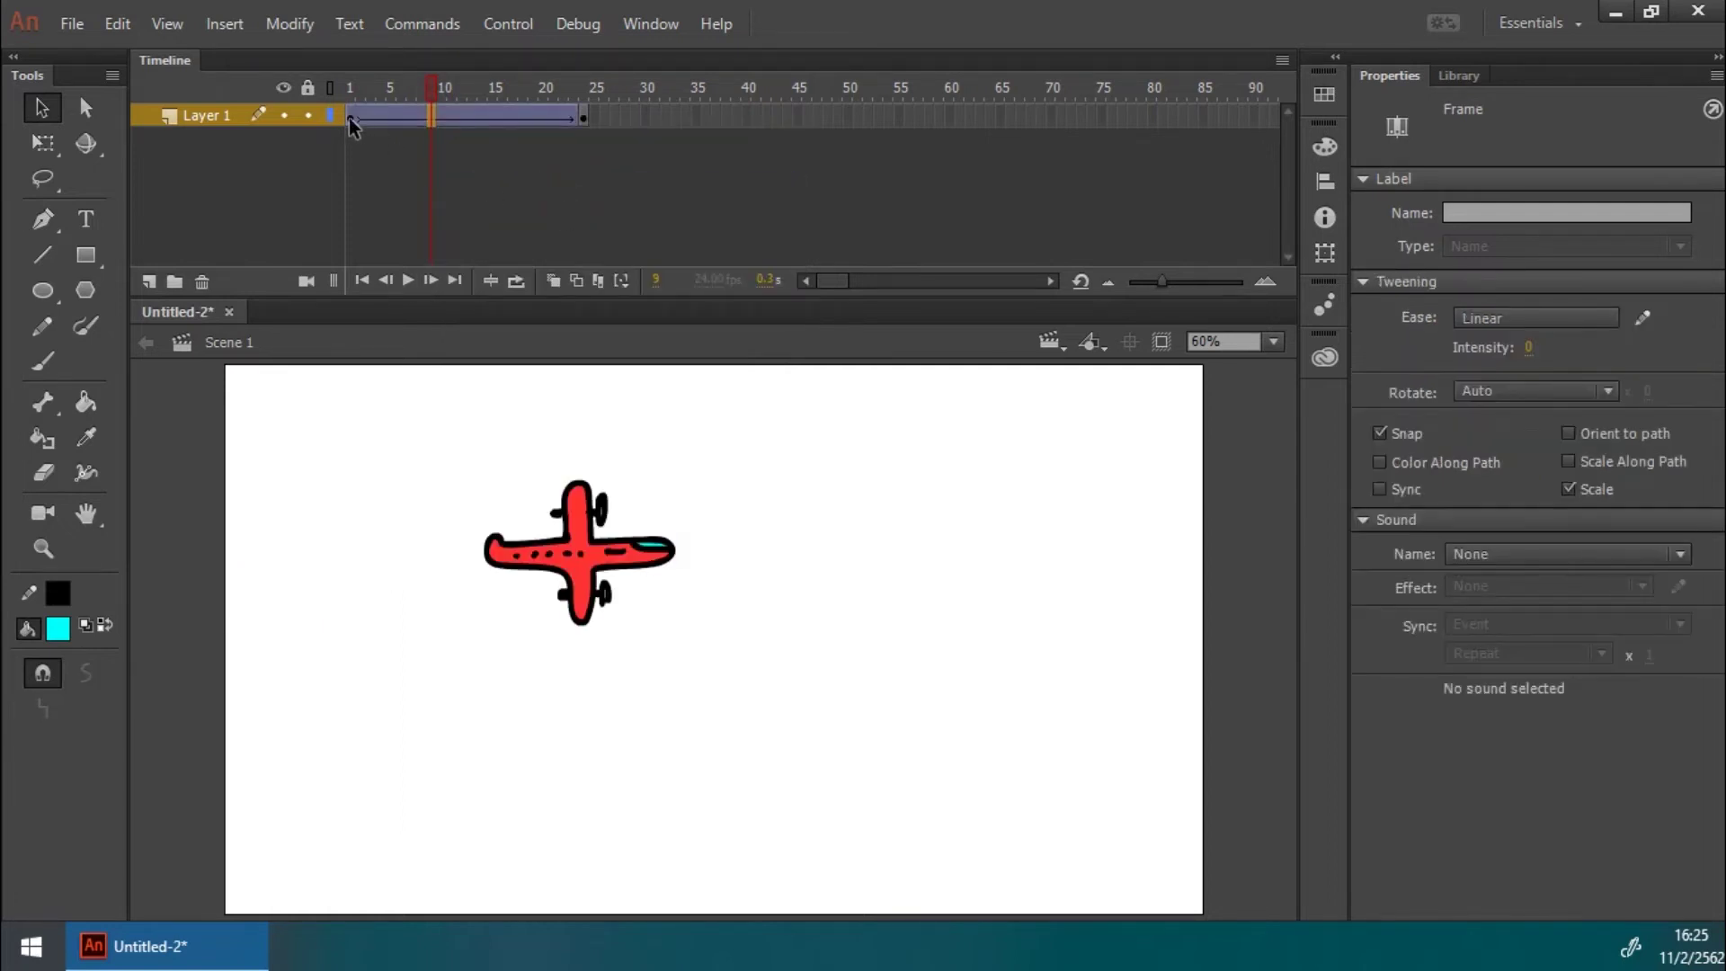
# Step: Play the airplane's tweened flight from frame 1 and return the playhead to the start
pyautogui.moveTo(426, 102); pyautogui.dragTo(339, 101)
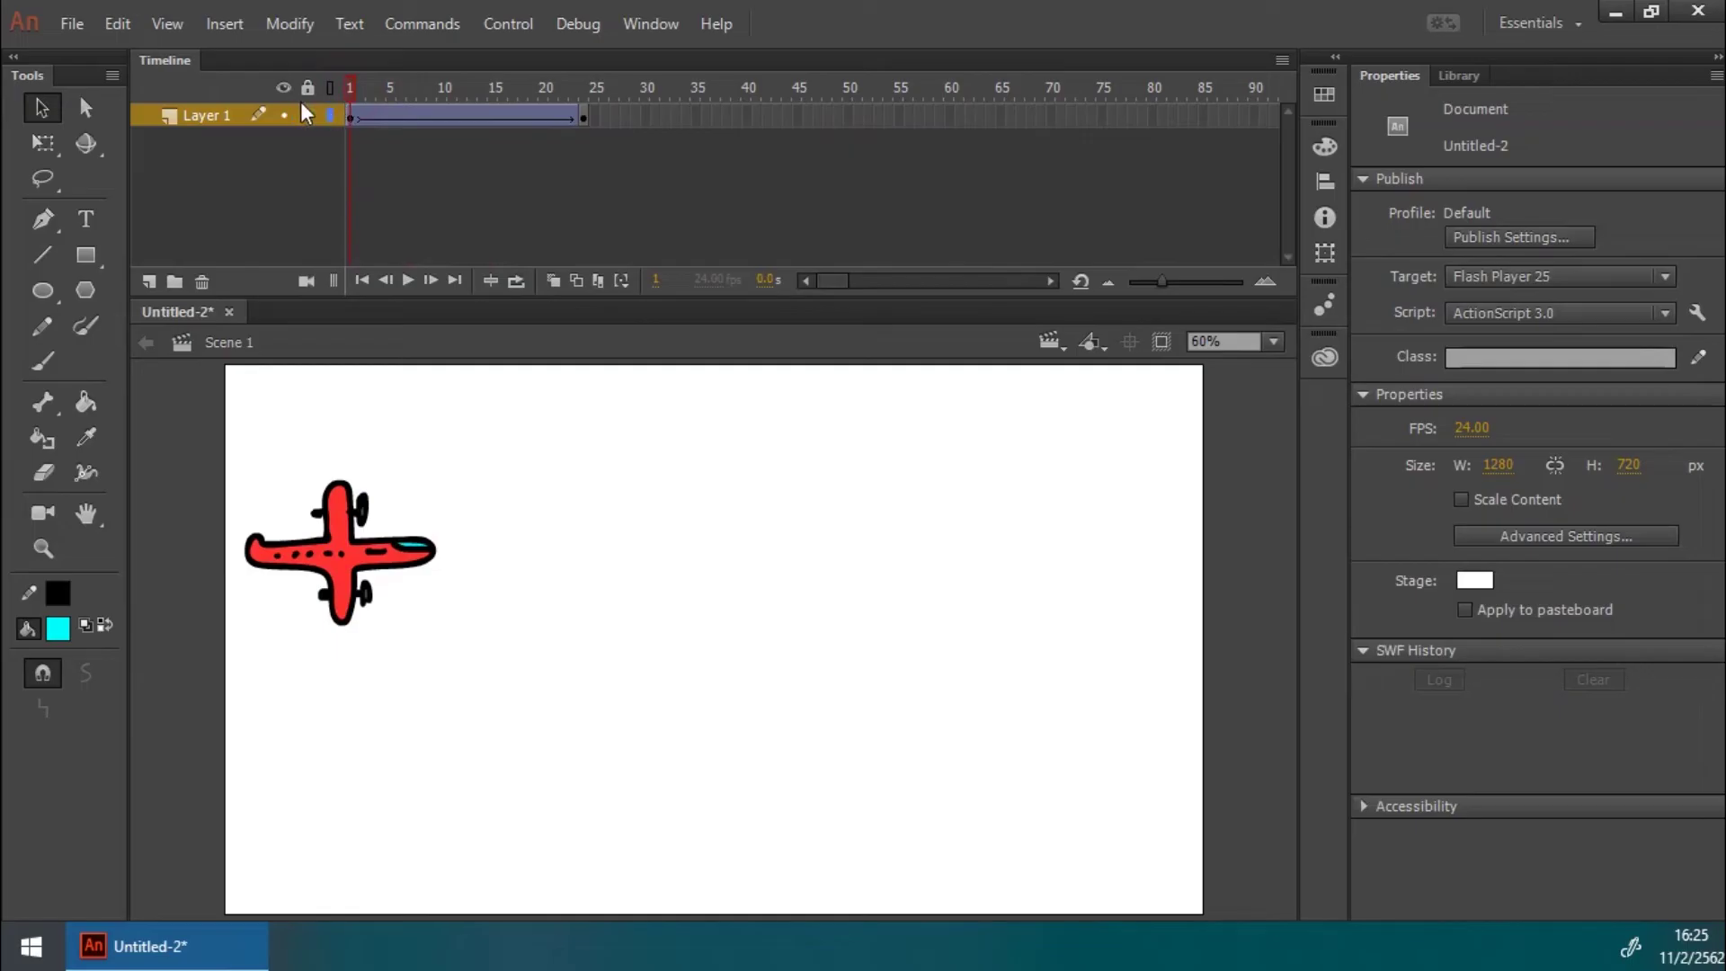
pyautogui.press('Return')
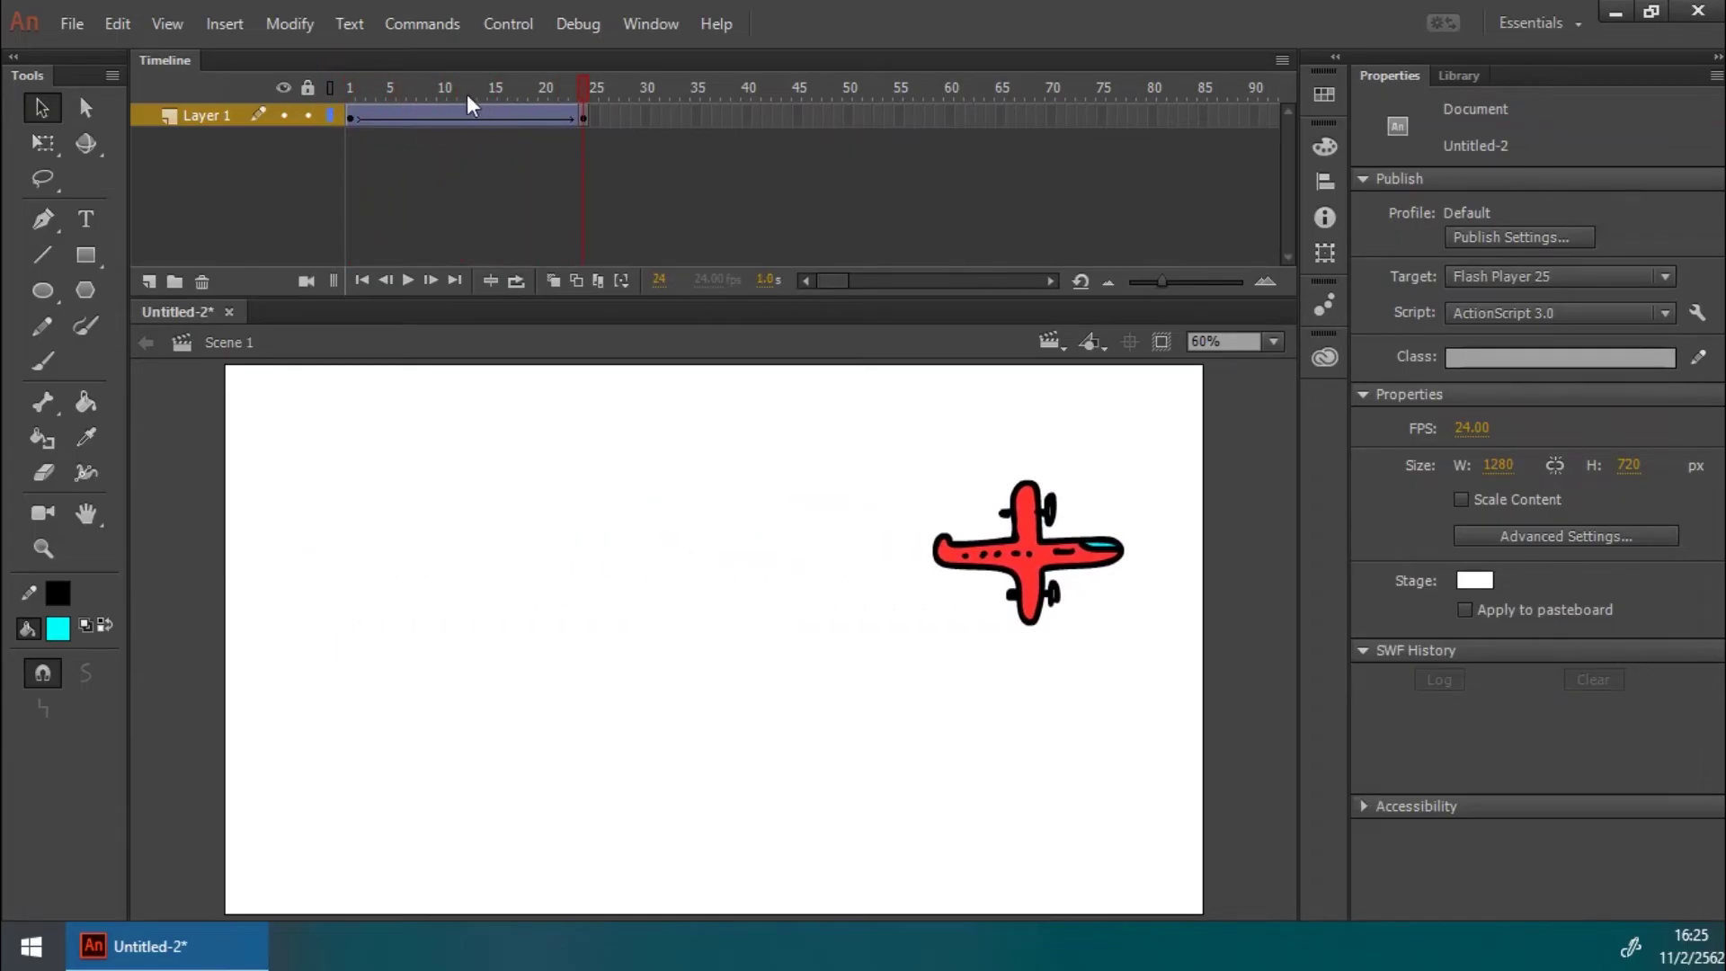
pyautogui.press('Return')
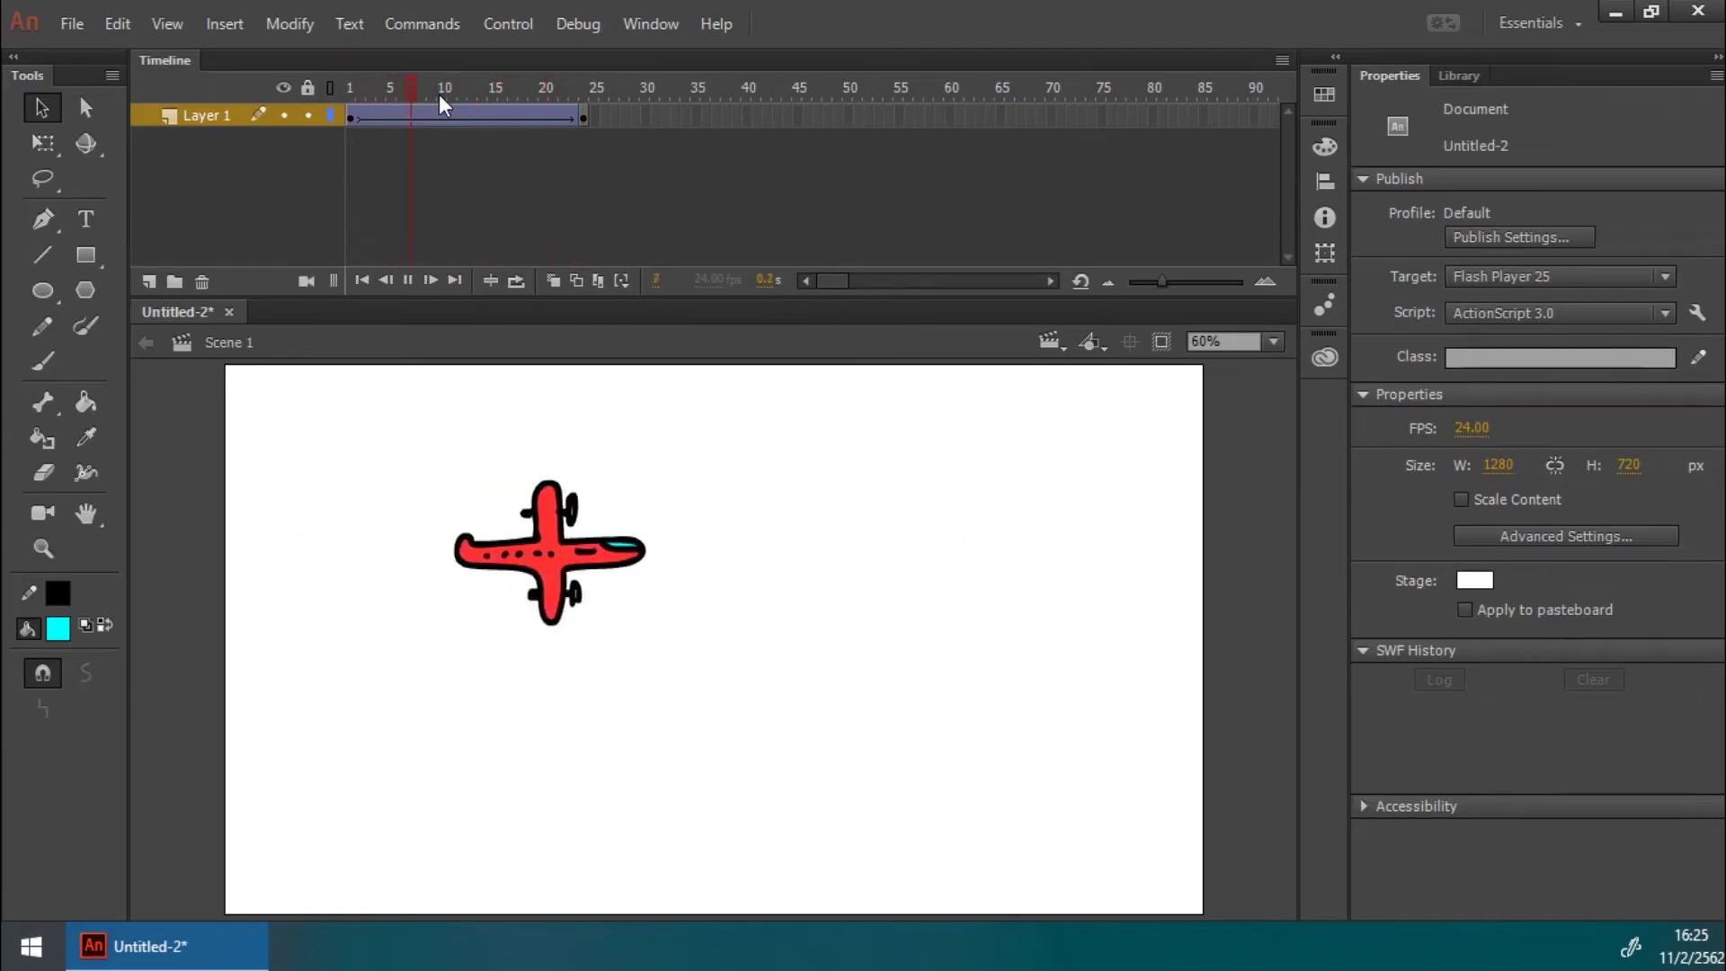
pyautogui.moveTo(628, 92); pyautogui.dragTo(315, 101)
# Step: Inspect the tween's first and last keyframes, scrub through the frames between them and replay the flight
pyautogui.click(354, 119)
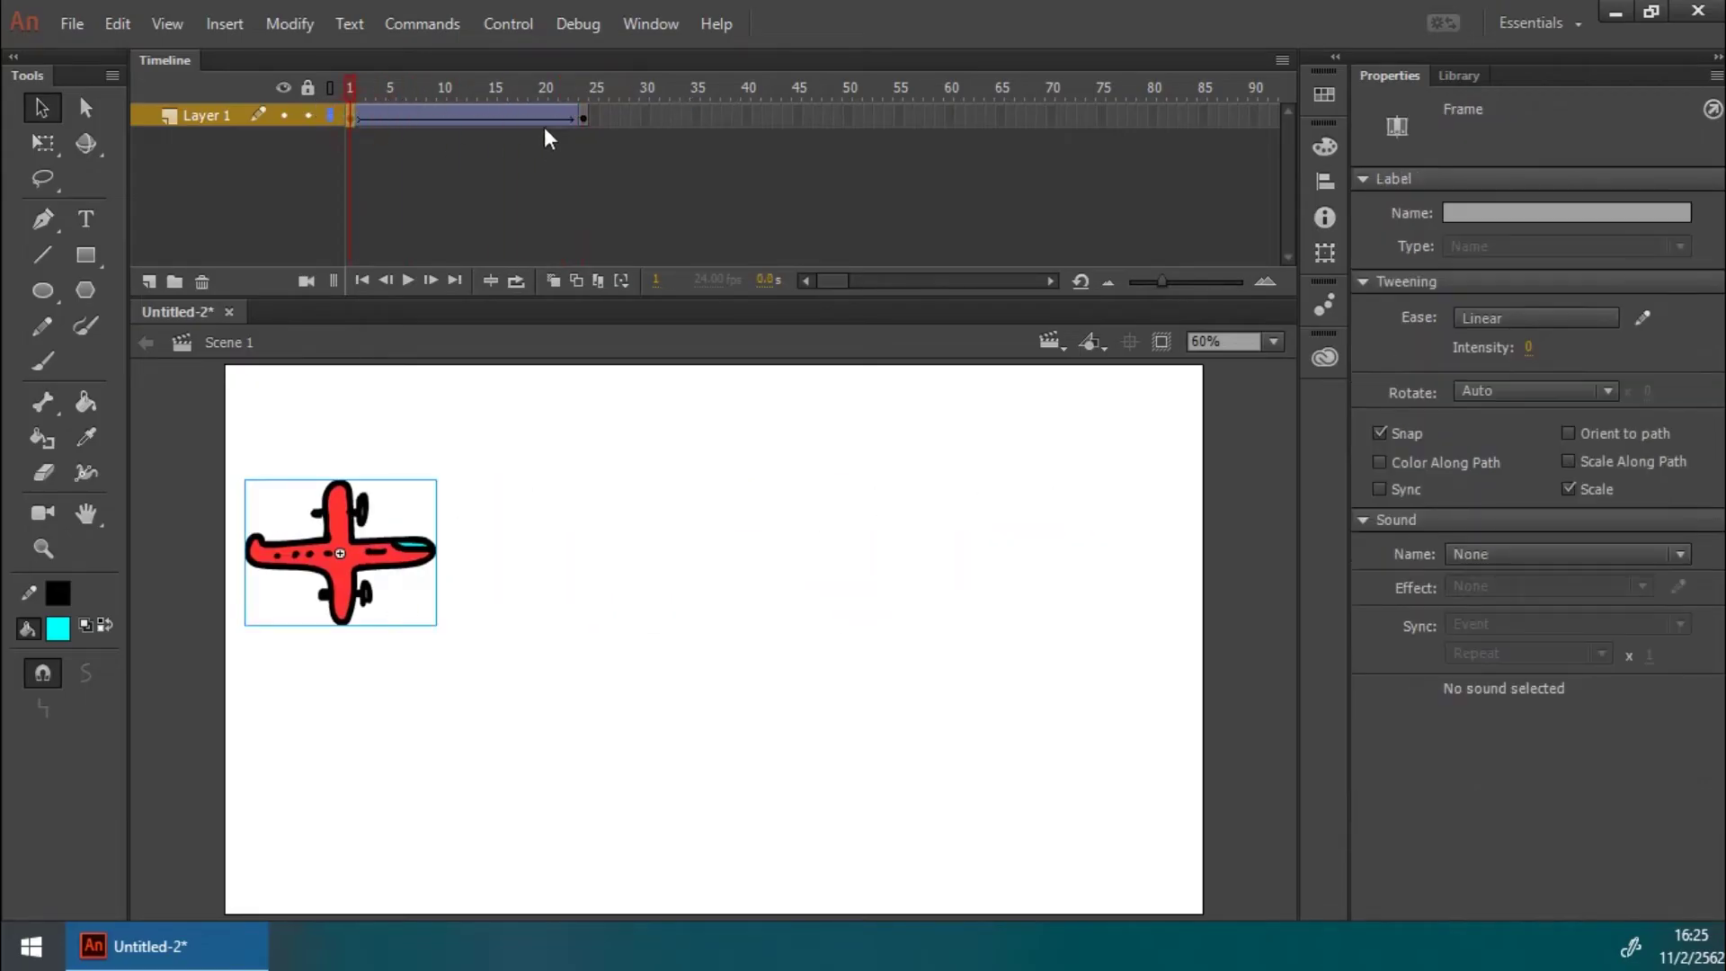
pyautogui.click(585, 118)
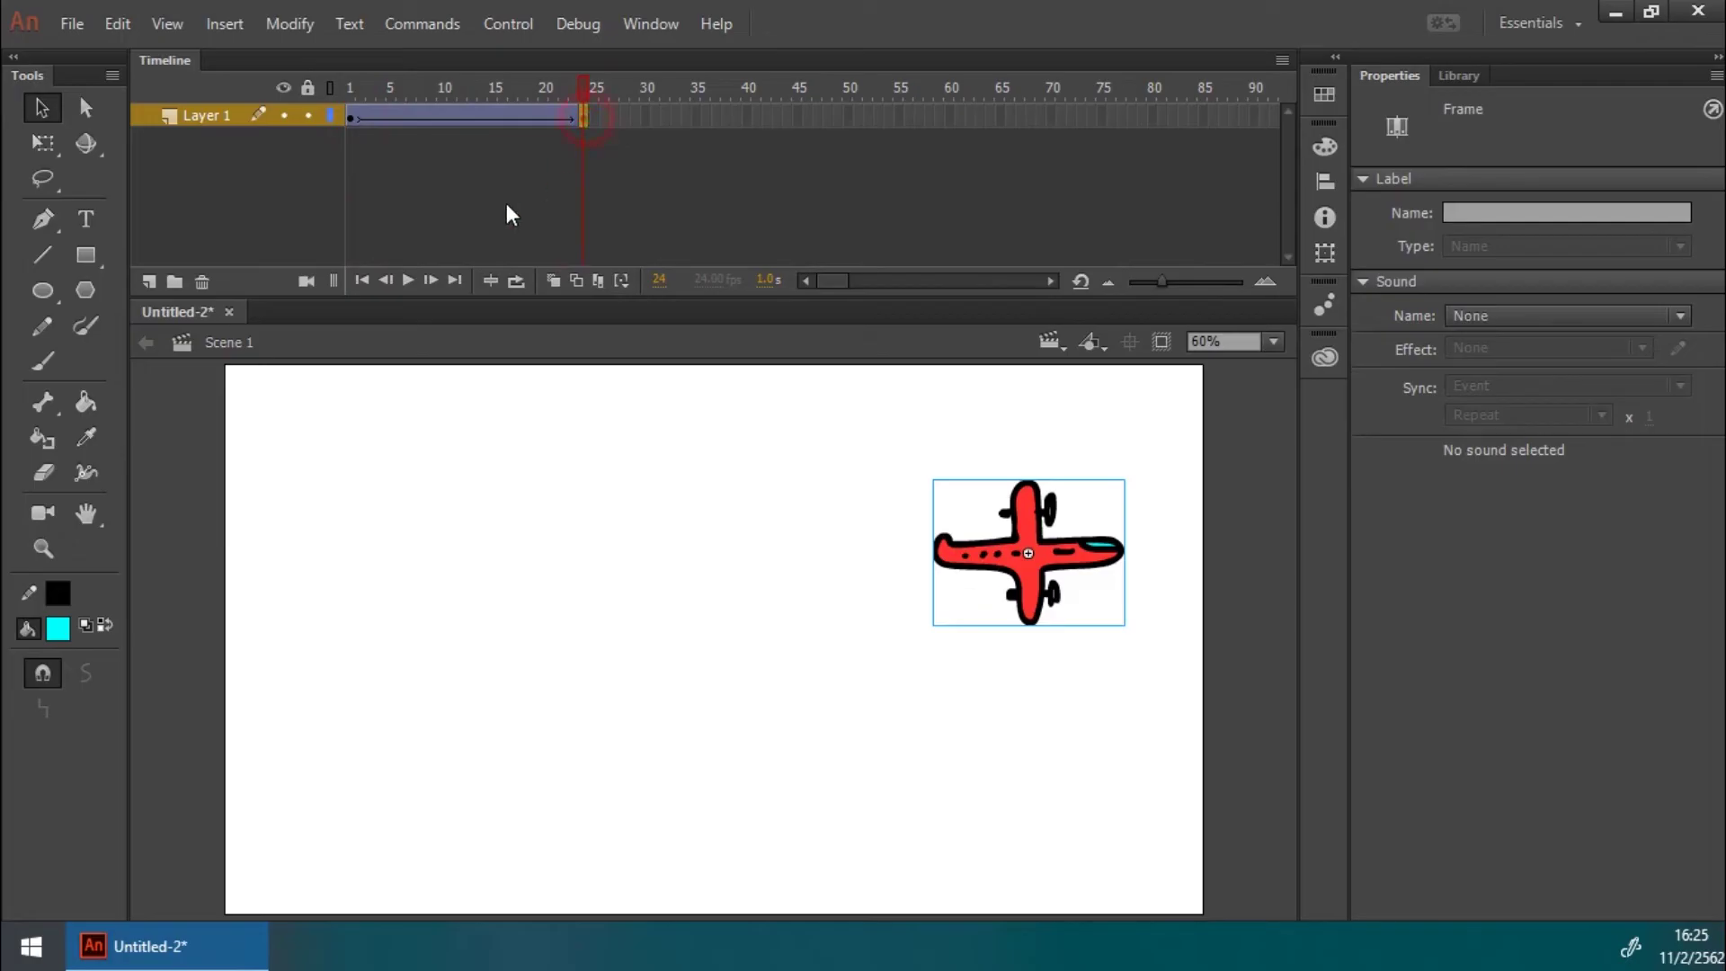
pyautogui.click(348, 115)
pyautogui.click(414, 195)
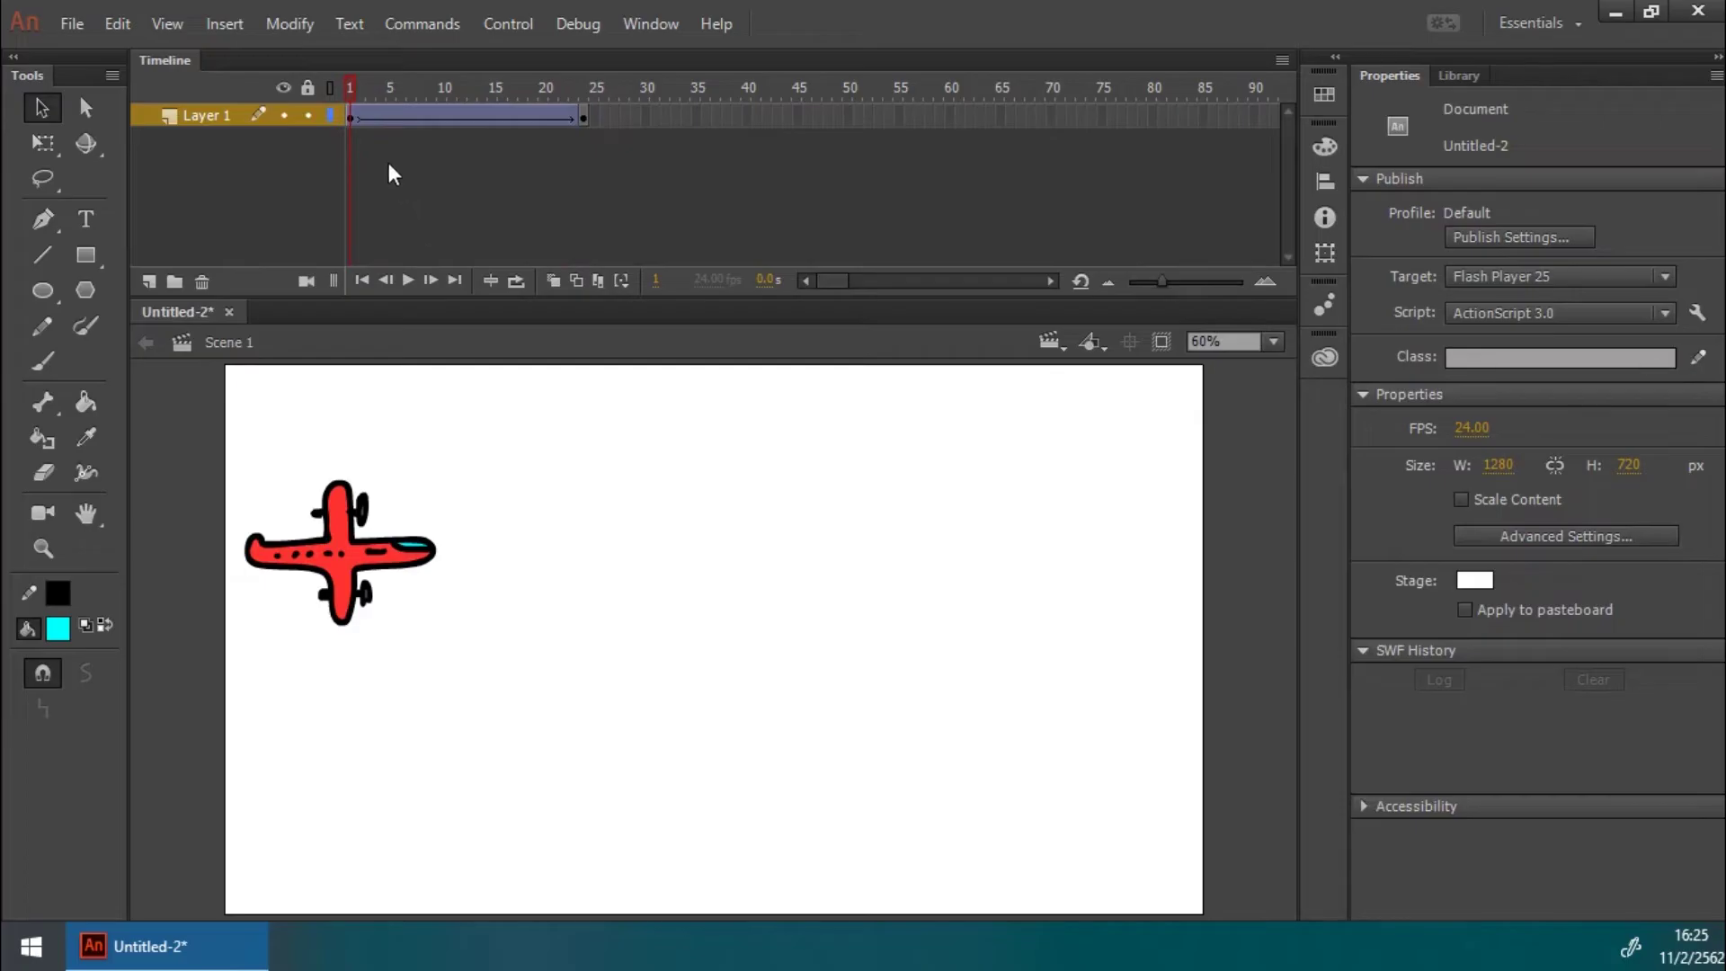
pyautogui.moveTo(356, 90)
pyautogui.mouseDown()
pyautogui.moveTo(566, 89)
pyautogui.moveTo(354, 99)
pyautogui.mouseUp()
pyautogui.moveTo(349, 88); pyautogui.dragTo(570, 98)
pyautogui.press('Return')
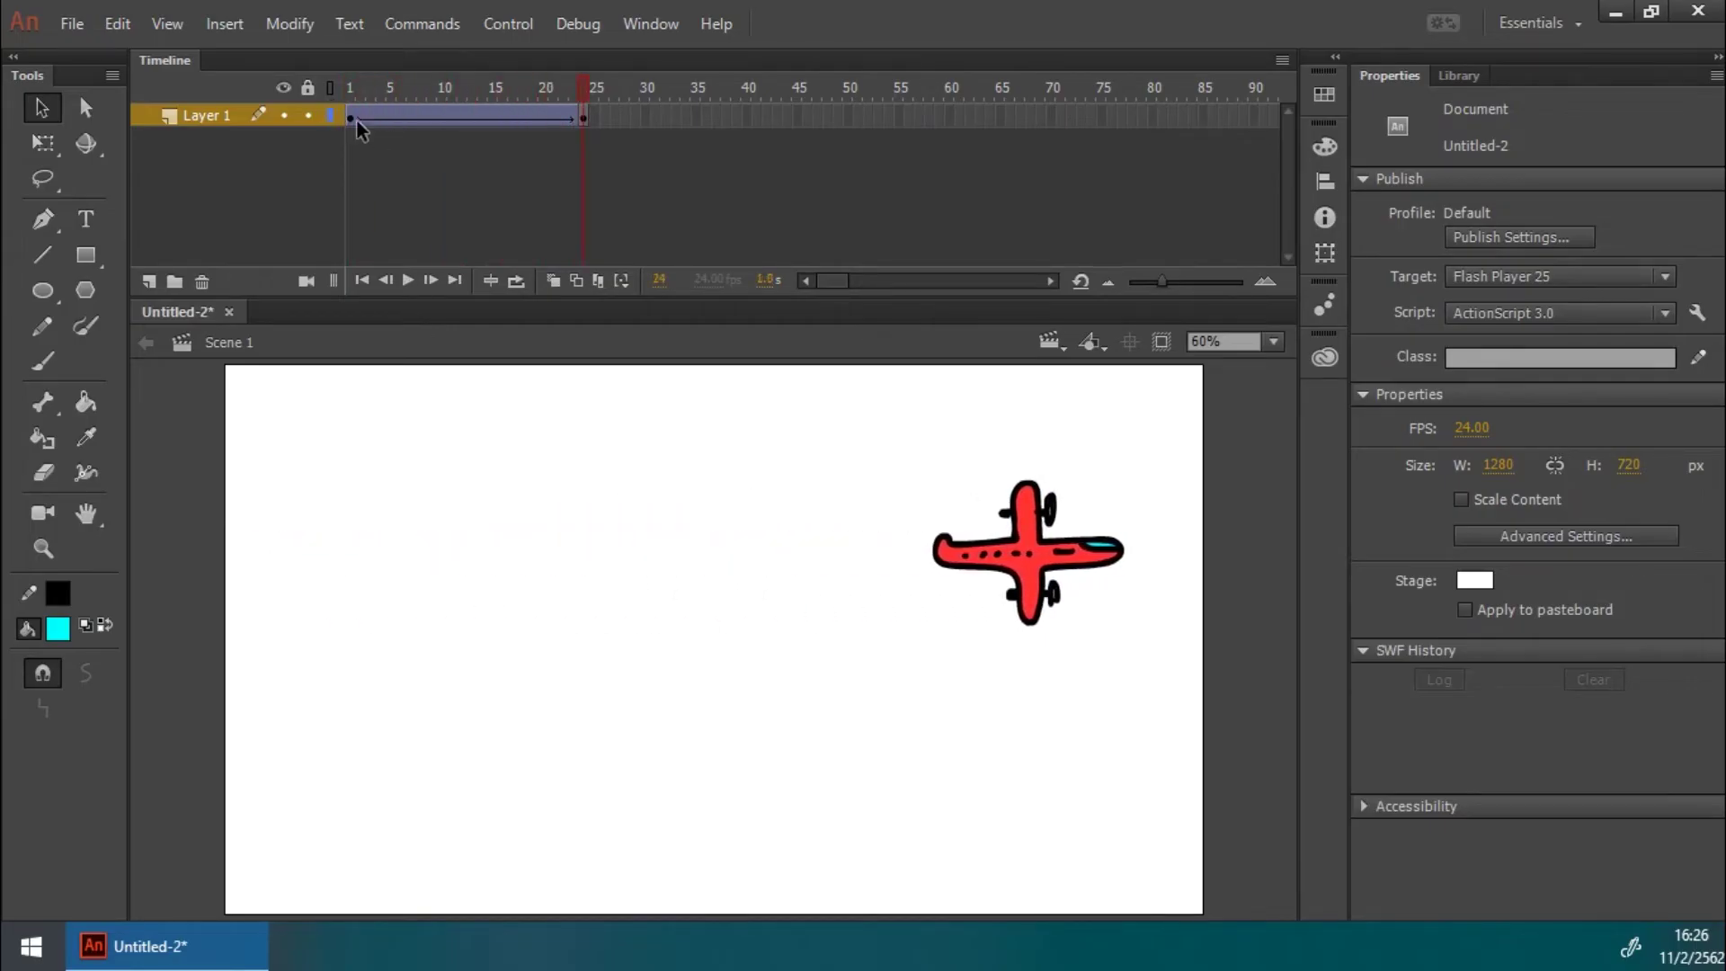
# Step: Slow the flight by moving the tween's end keyframe to frame 60, and play it back
pyautogui.click(352, 117)
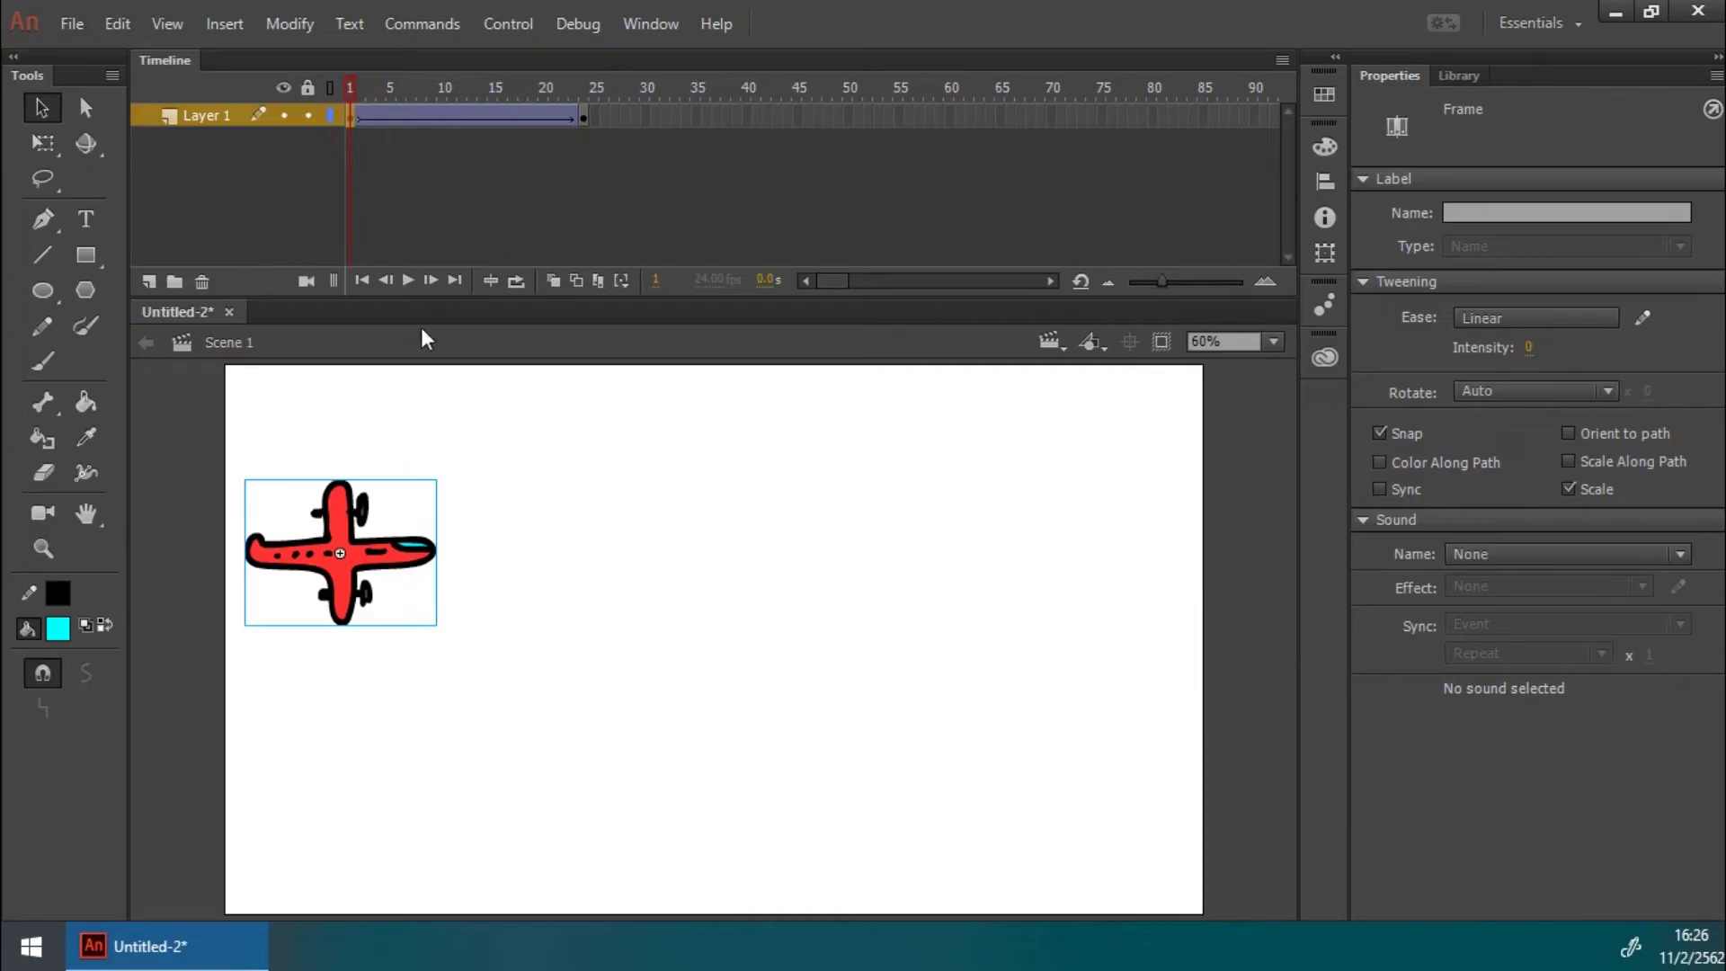
pyautogui.click(582, 116)
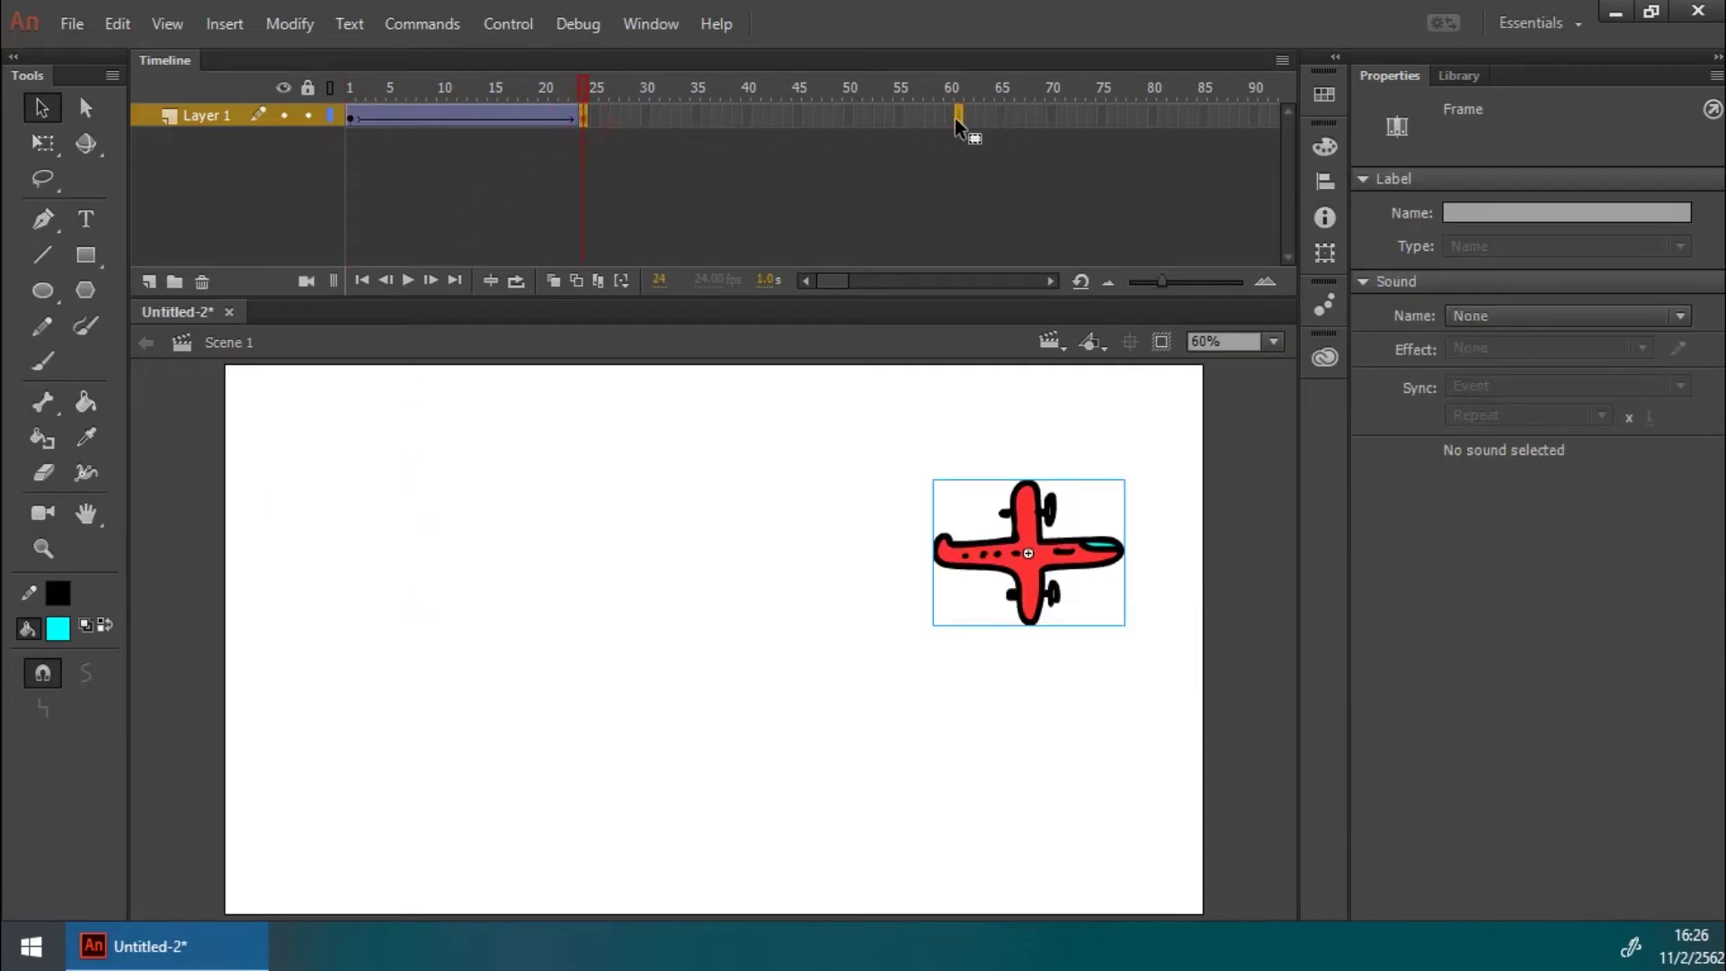
pyautogui.press('F5')
pyautogui.press('Return')
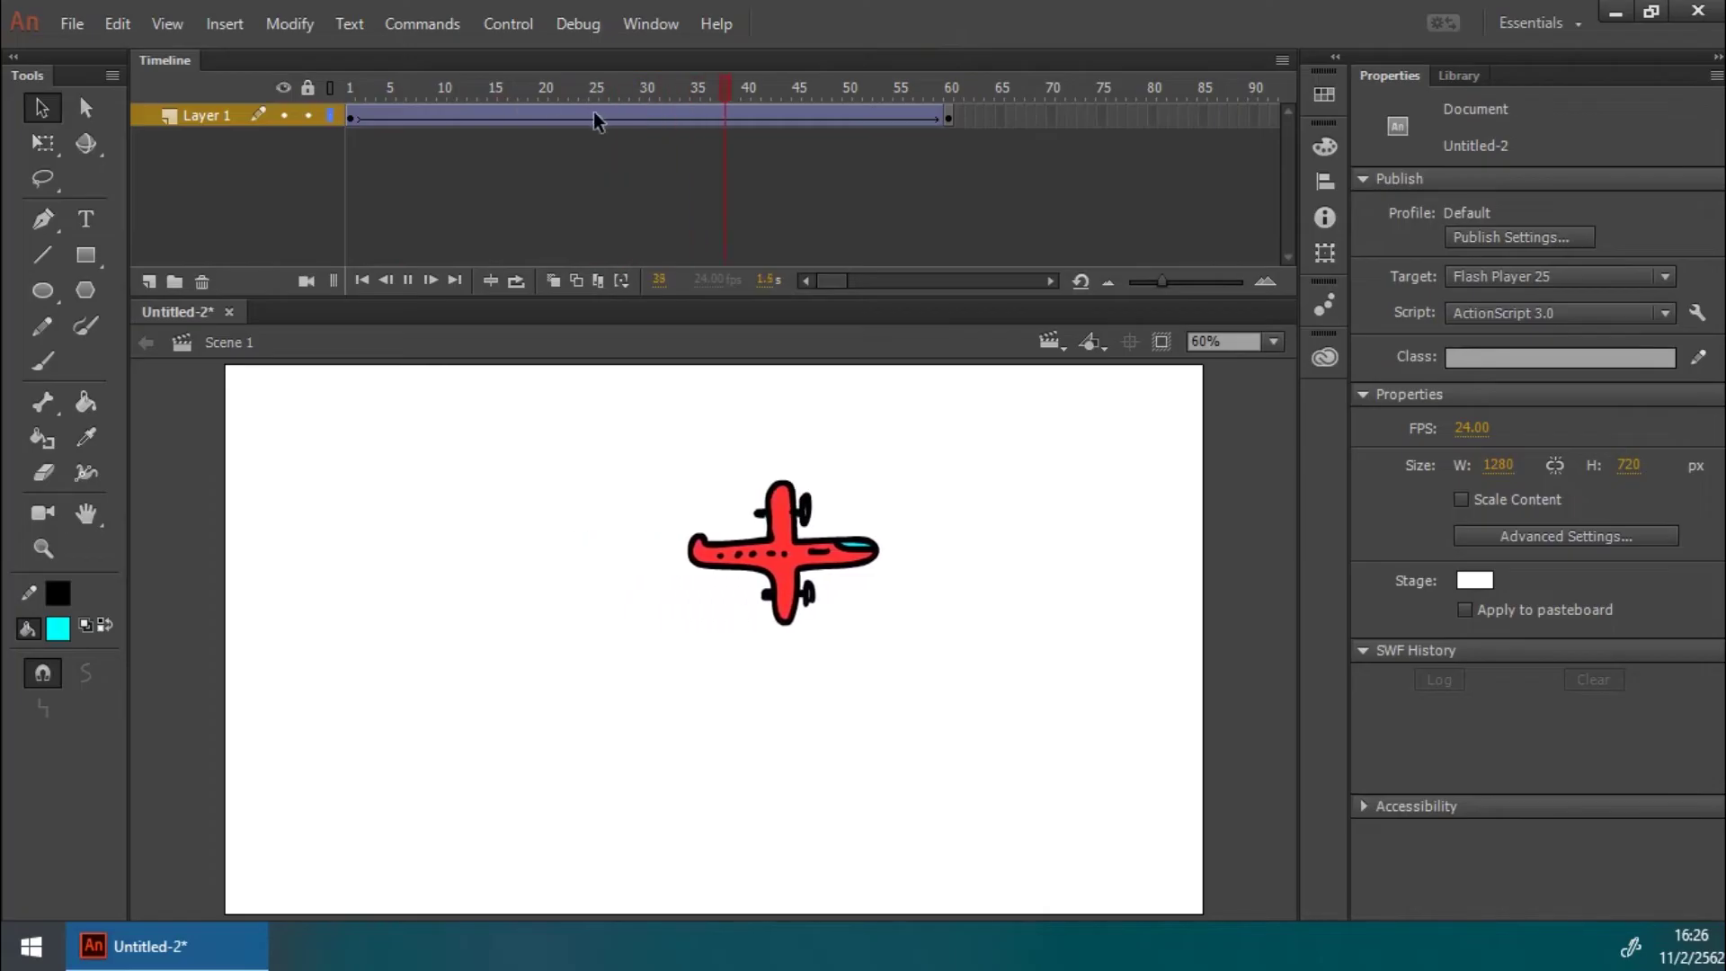
# Step: Lengthen the tween further by moving its end keyframe to frame 90, and play it back
pyautogui.click(952, 119)
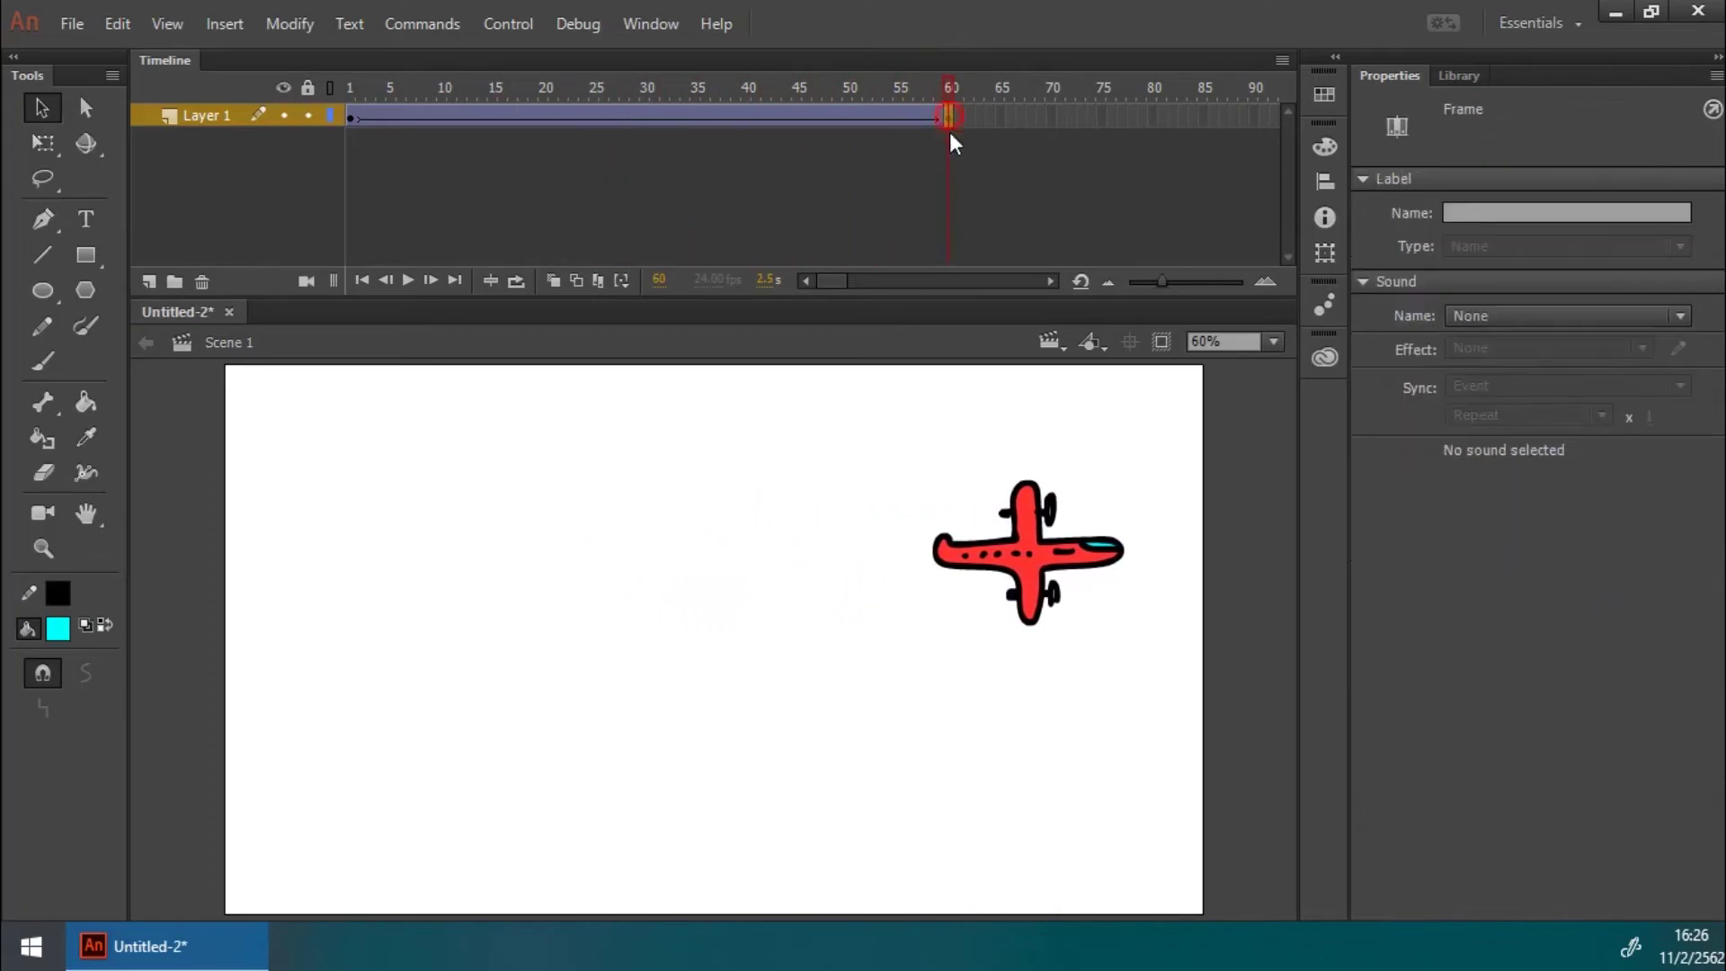
pyautogui.moveTo(953, 122); pyautogui.dragTo(1056, 132)
pyautogui.moveTo(1239, 122); pyautogui.dragTo(1250, 123)
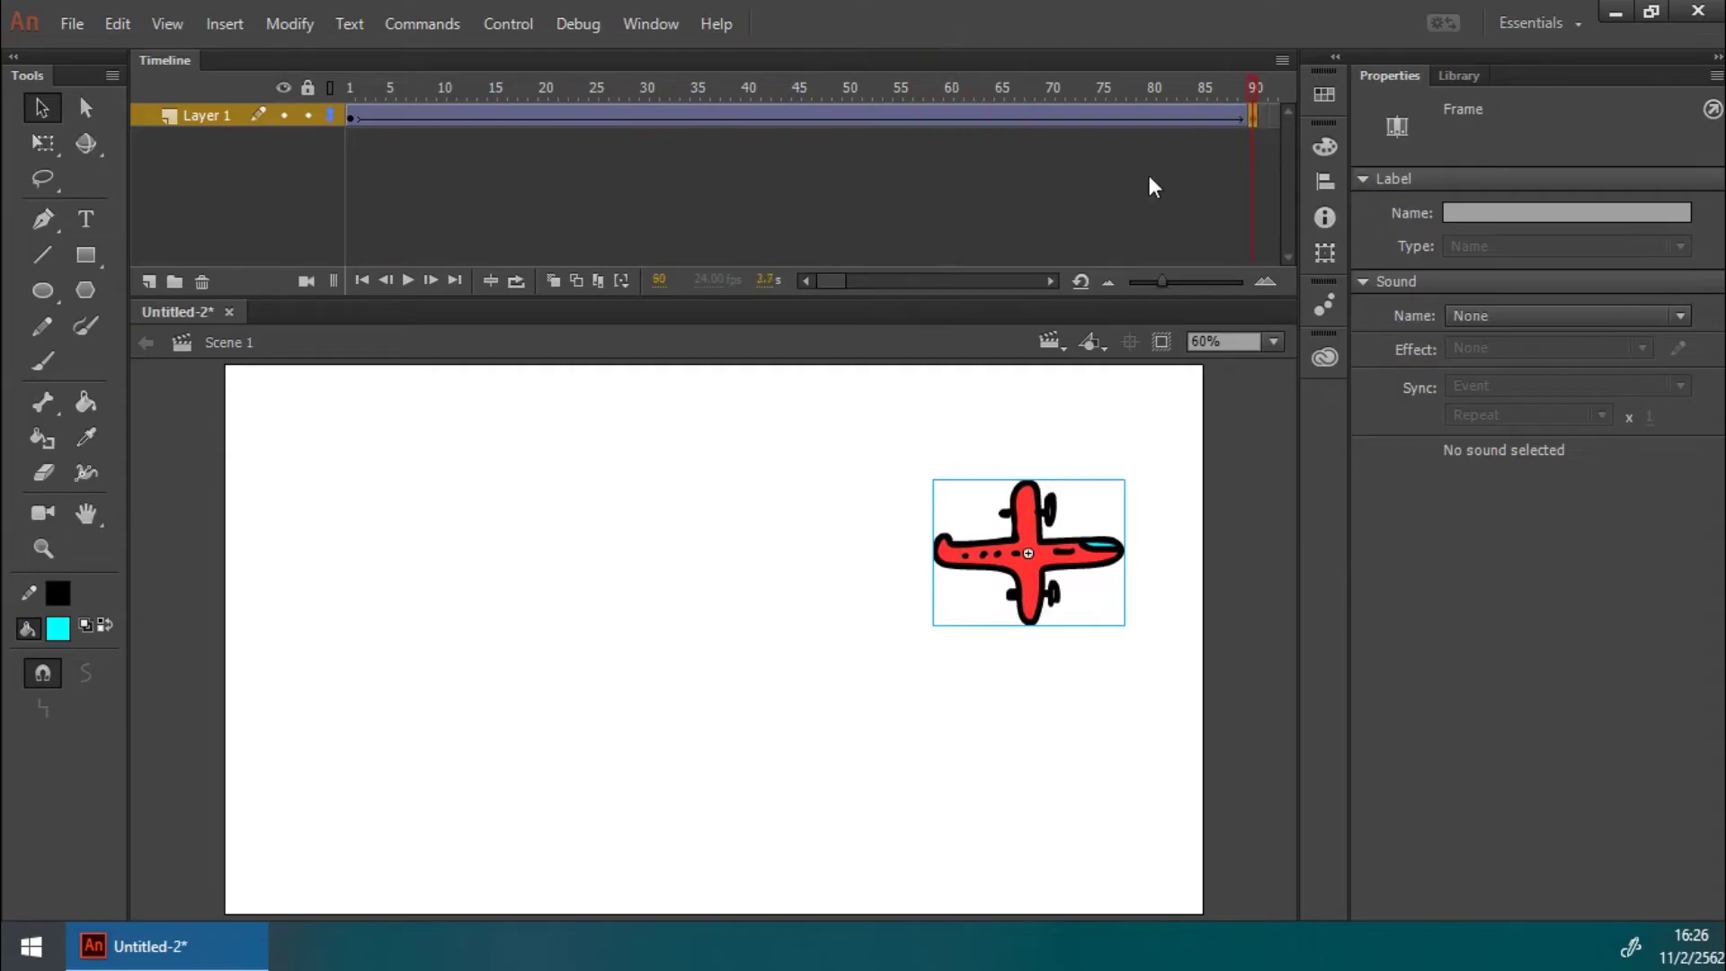
pyautogui.click(1011, 176)
pyautogui.press('Return')
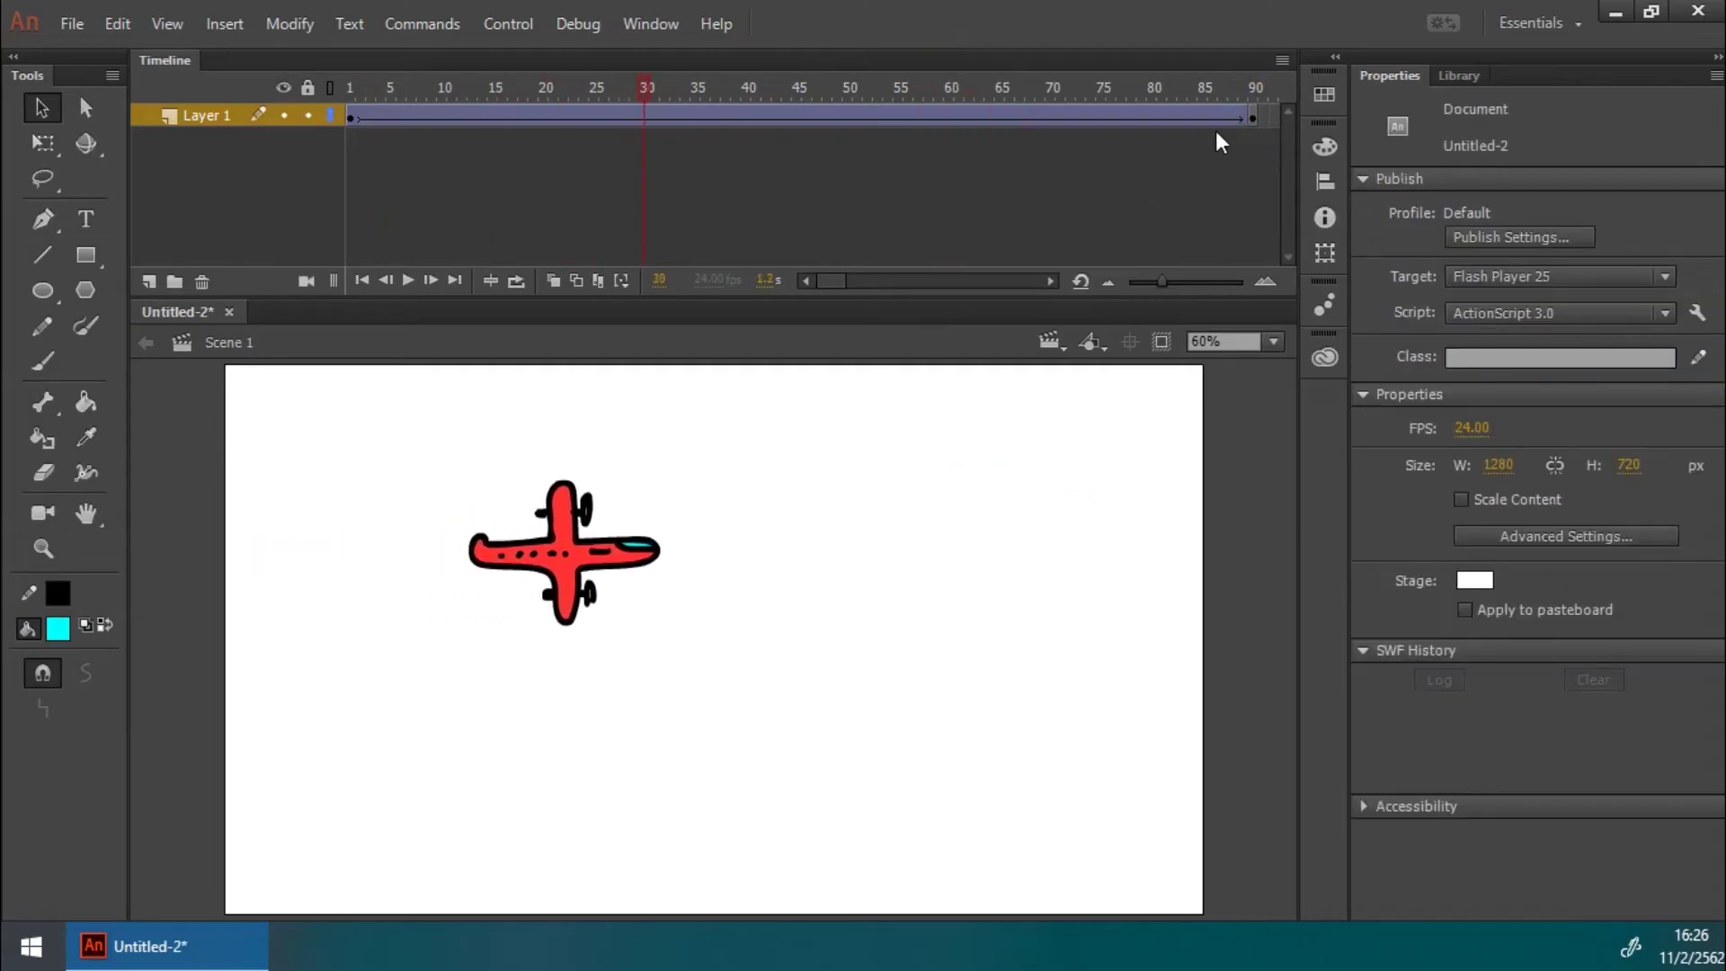
# Step: Speed up the flight by moving the tween's end keyframe to frame 10, play it back and scrub through its frames
pyautogui.click(1250, 117)
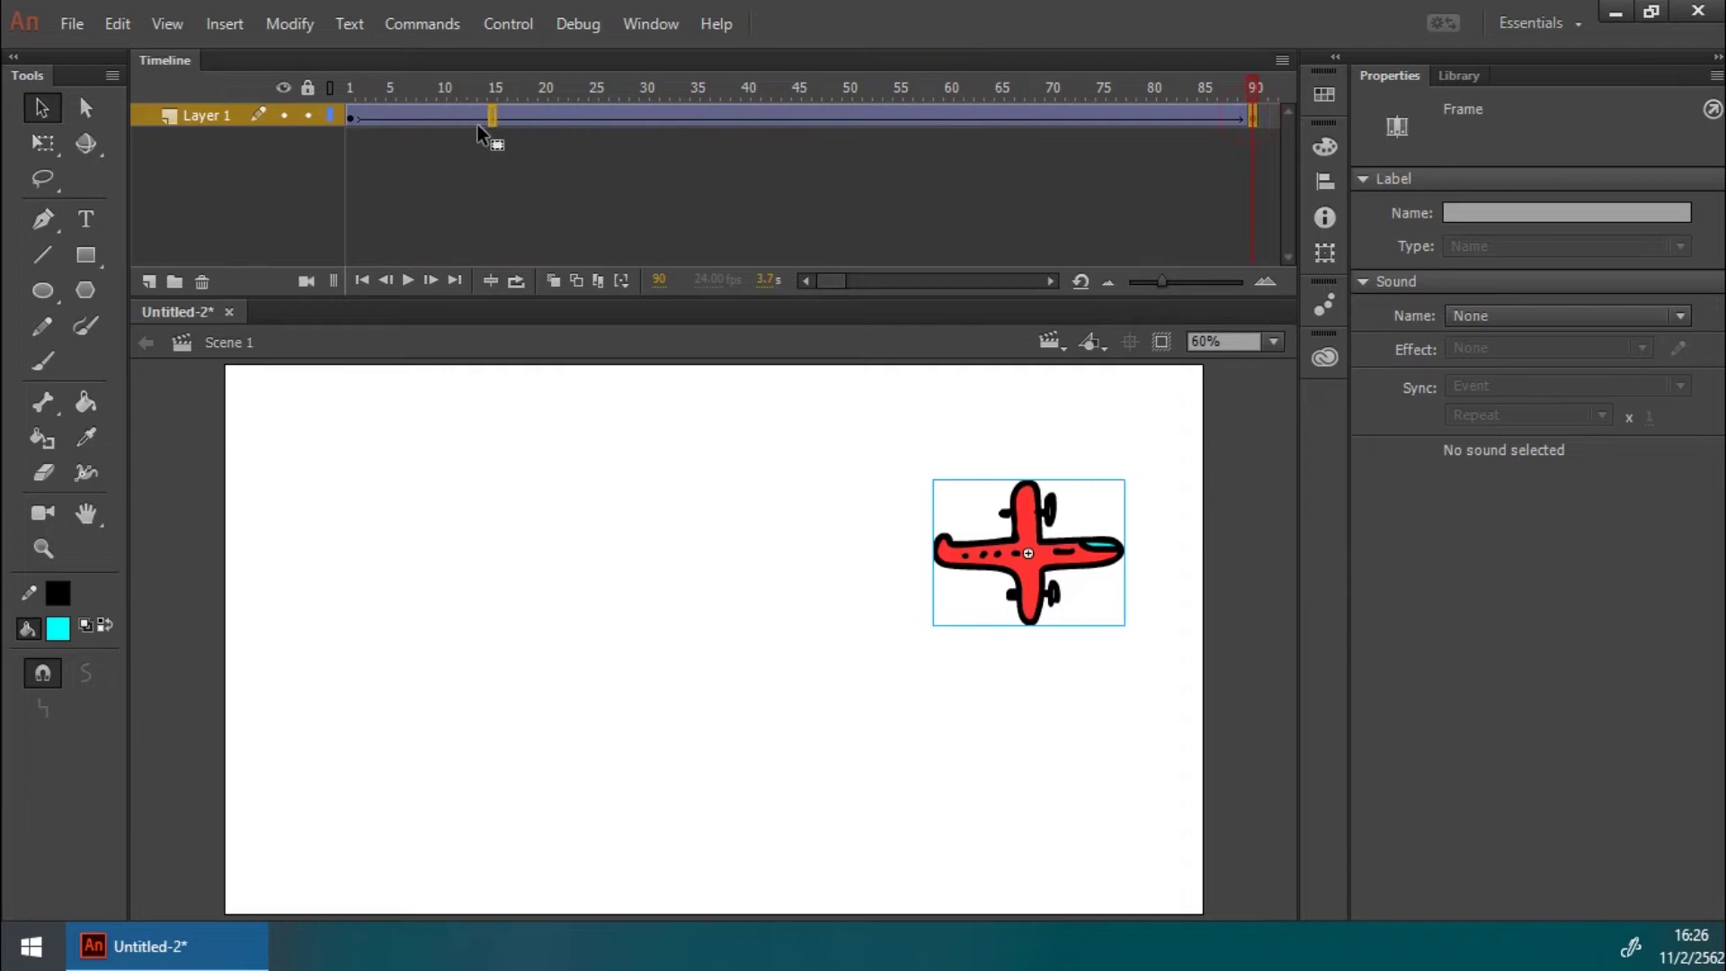
pyautogui.moveTo(442, 124); pyautogui.dragTo(441, 124)
pyautogui.click(440, 90)
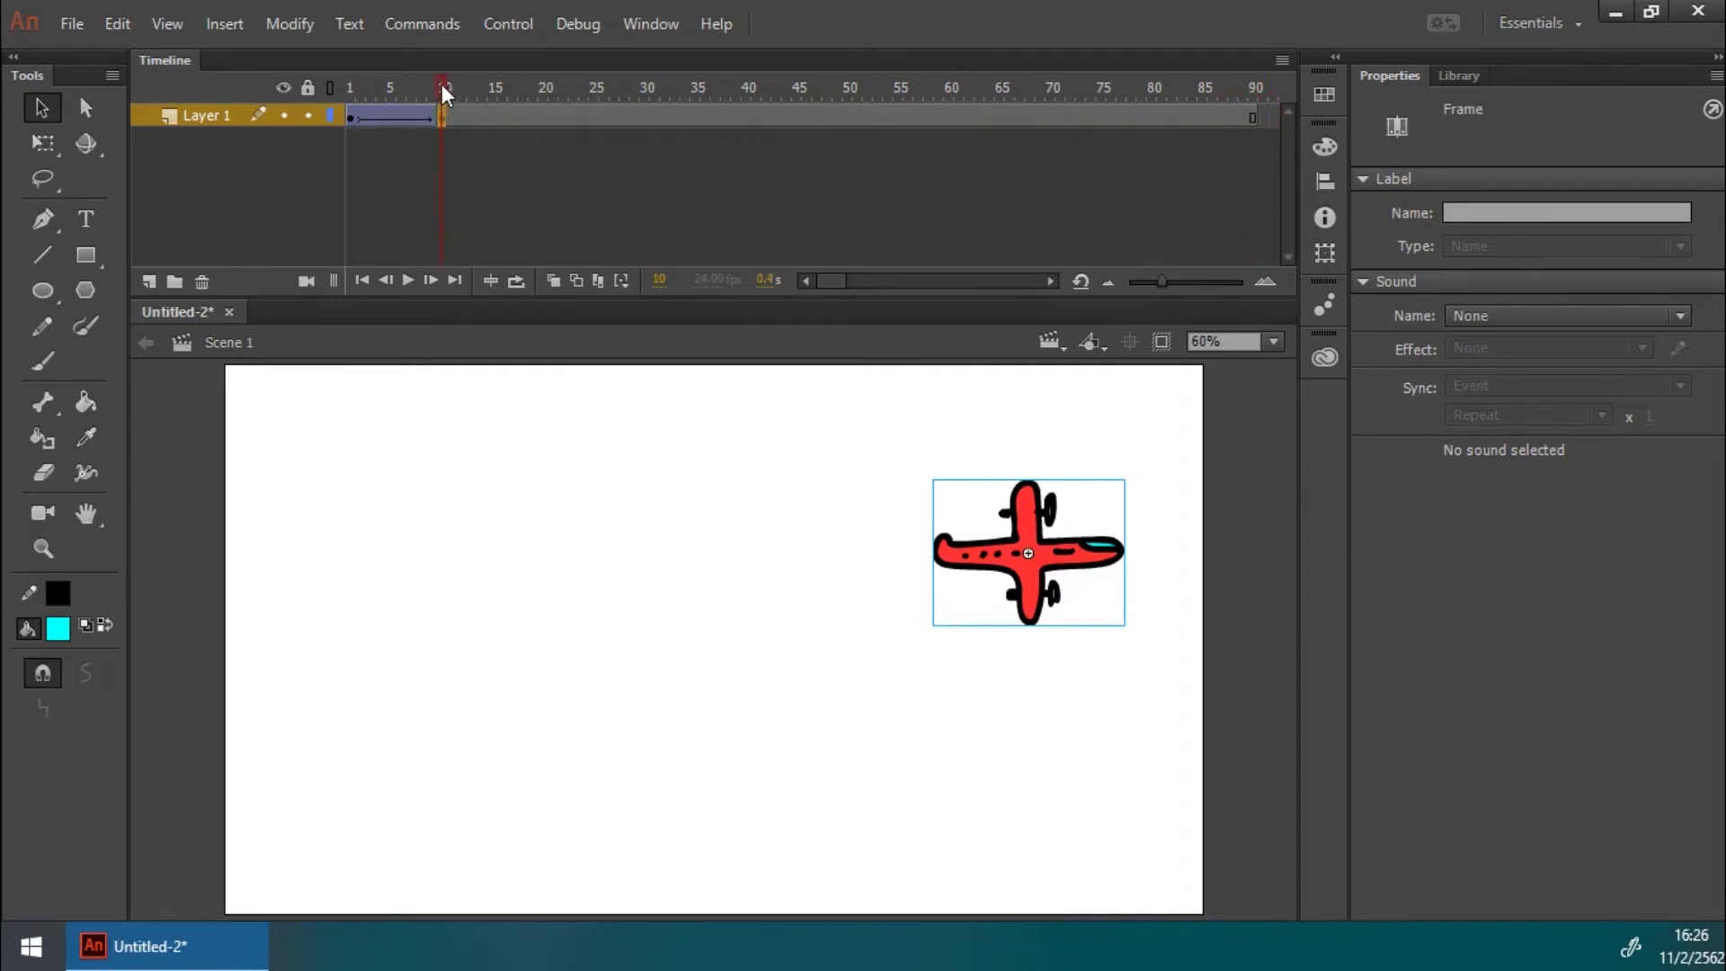
pyautogui.press('Return')
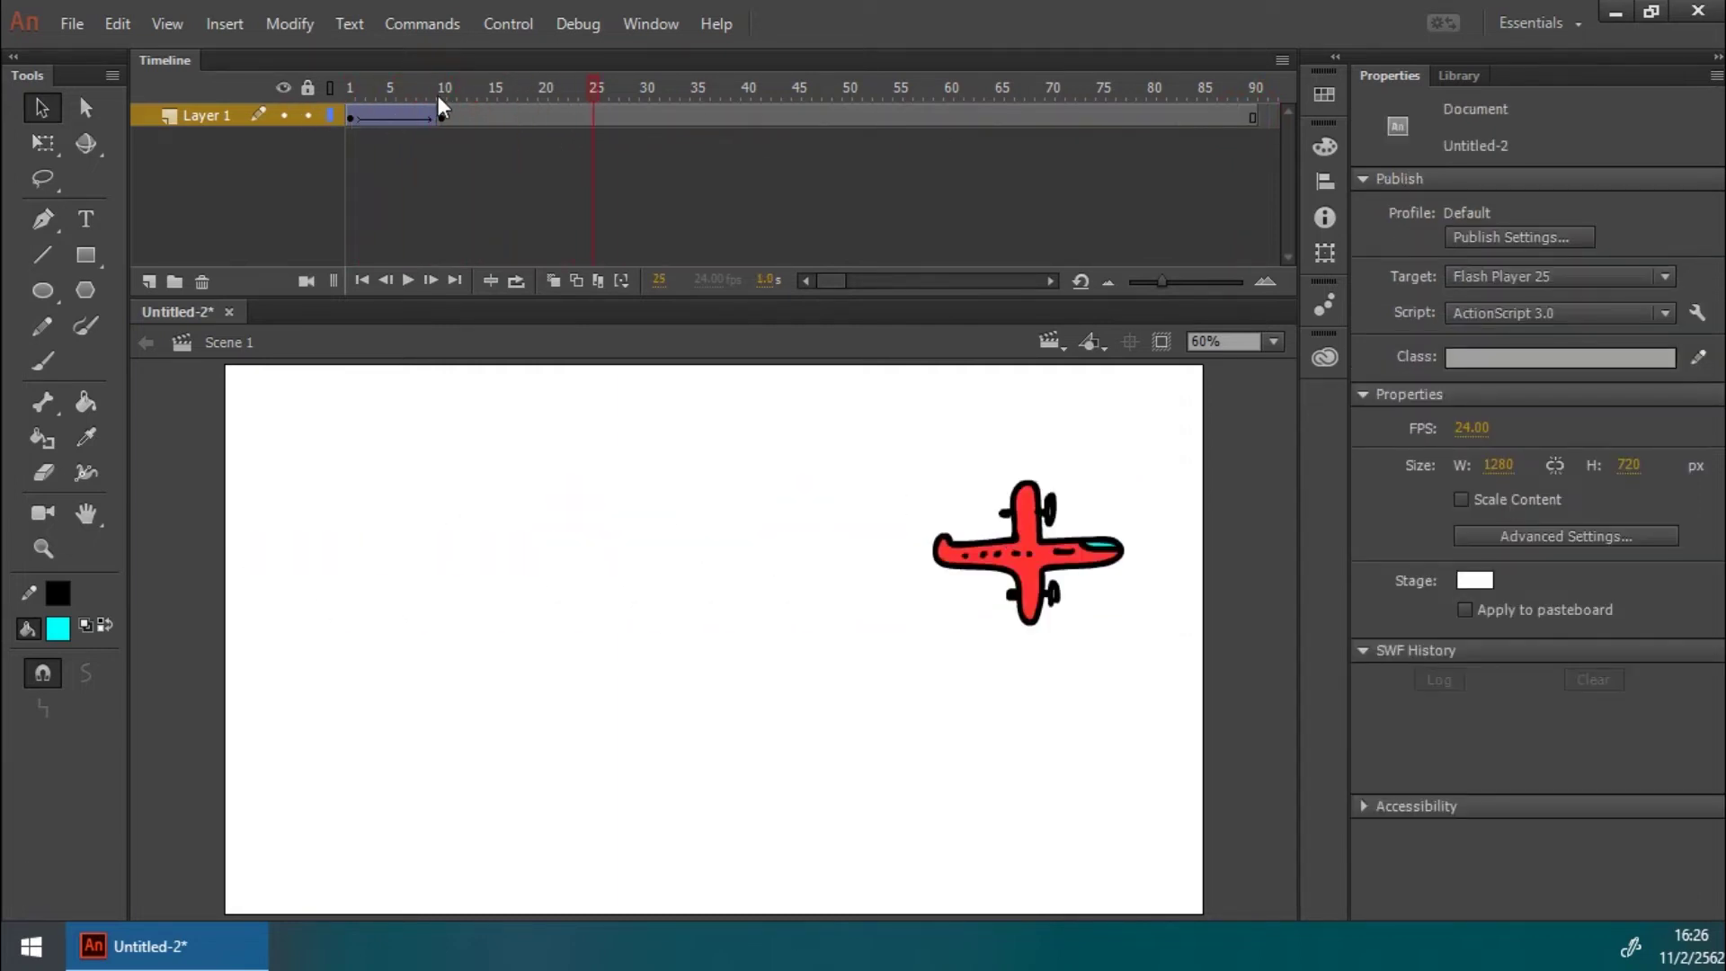
pyautogui.click(352, 95)
pyautogui.moveTo(354, 95); pyautogui.dragTo(455, 99)
pyautogui.click(444, 115)
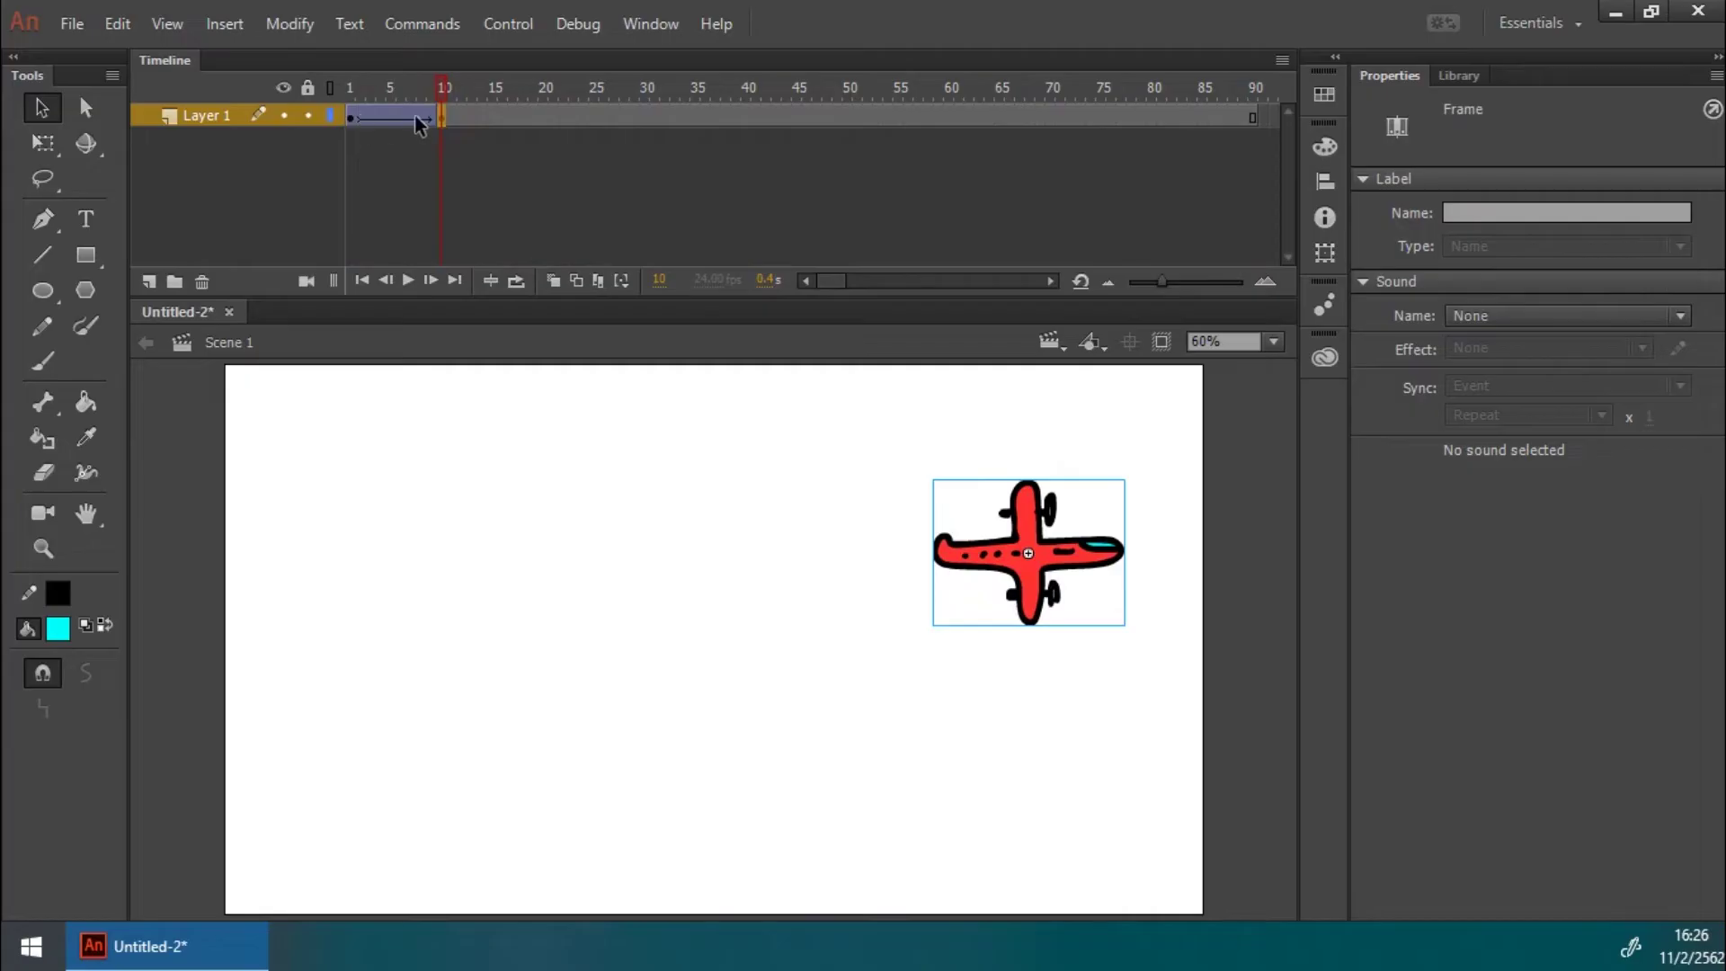
pyautogui.moveTo(440, 90); pyautogui.dragTo(457, 99)
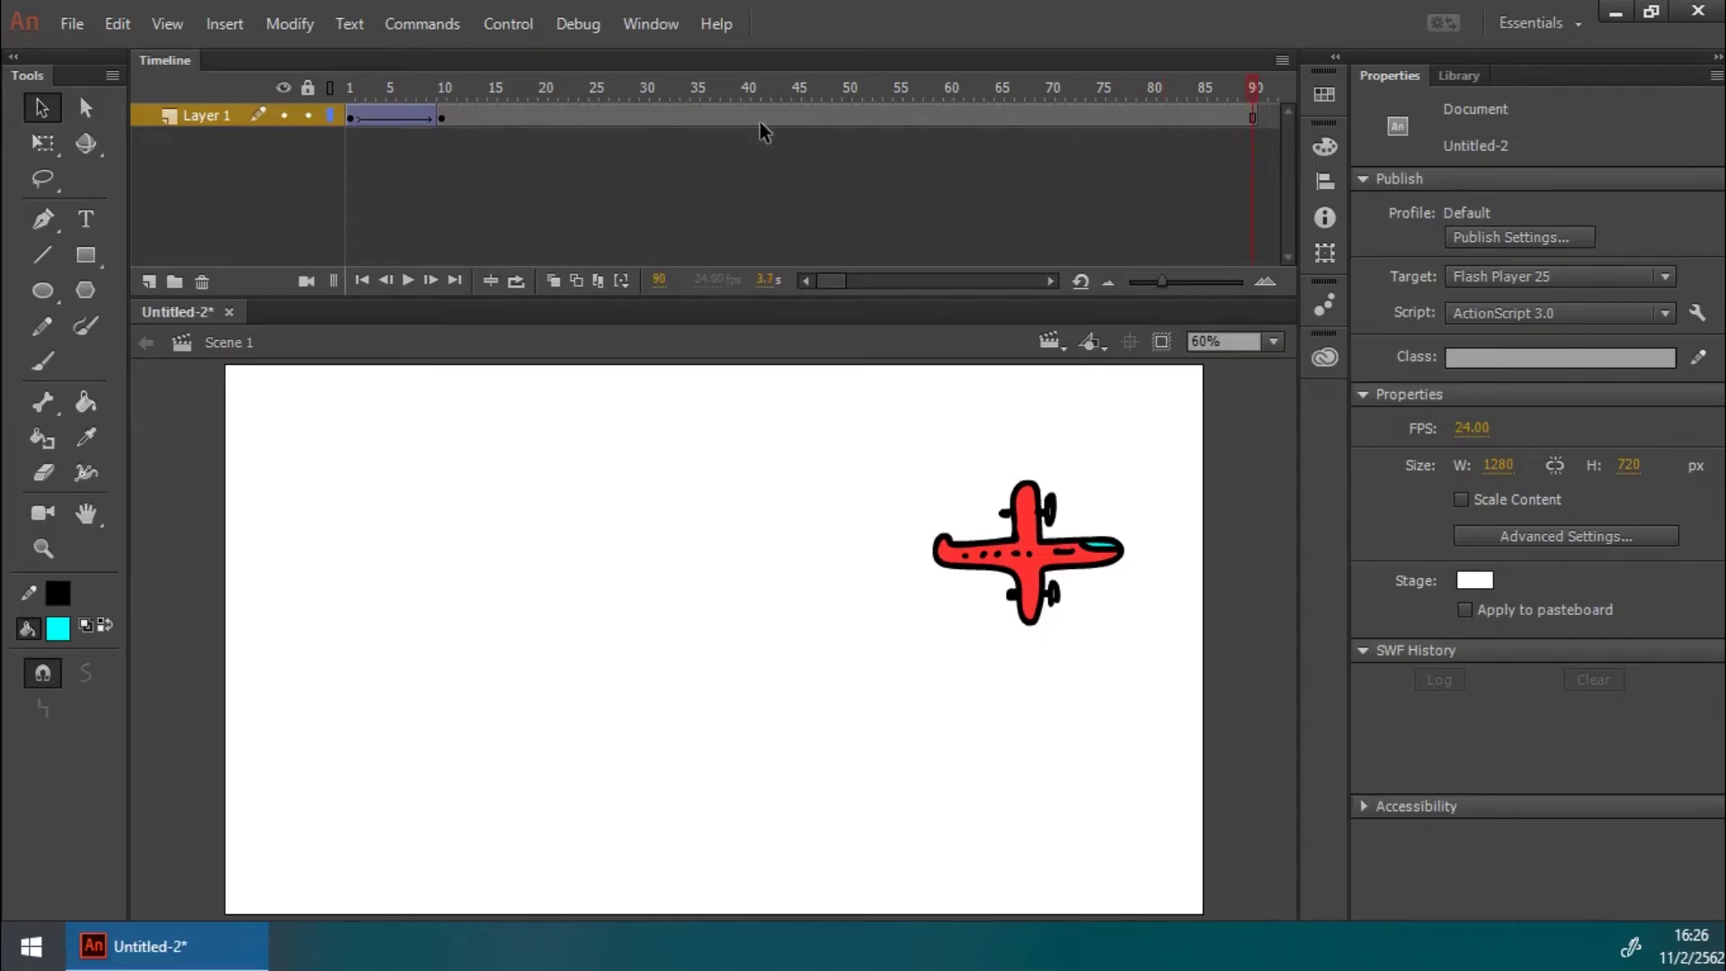
# Step: Remove the leftover frames 11 to 90 after the tween's end keyframe, and replay the short flight from frame 1
pyautogui.moveTo(1256, 118); pyautogui.dragTo(456, 122)
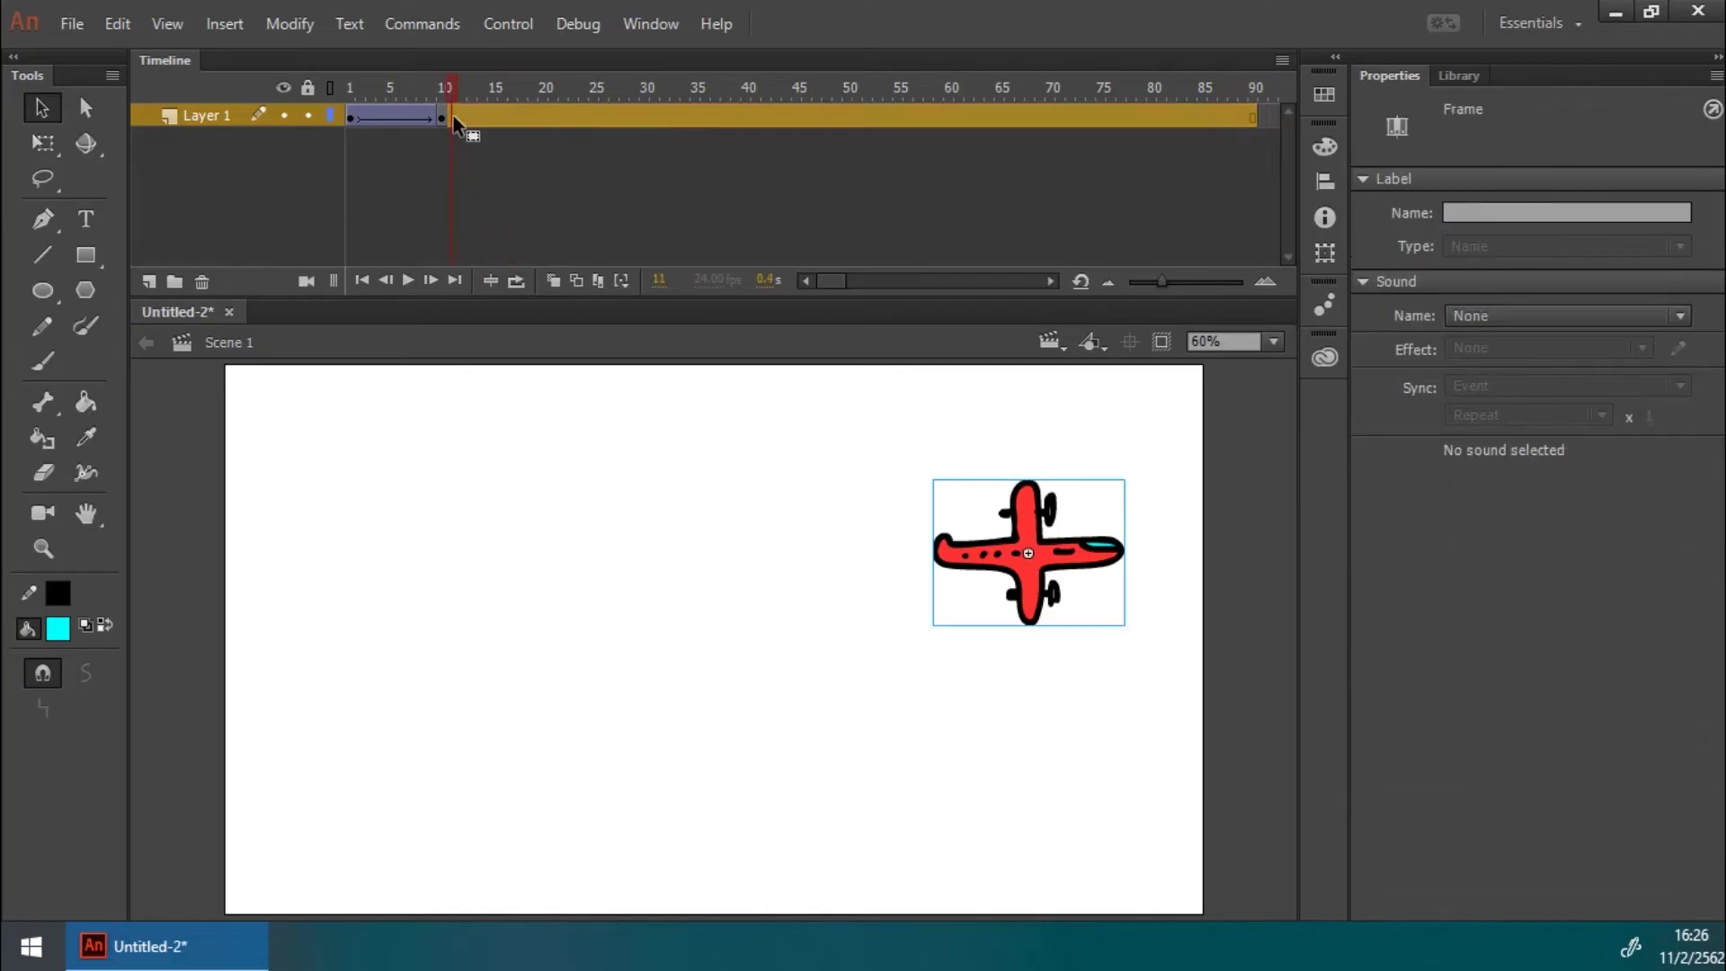
pyautogui.click(516, 169)
pyautogui.moveTo(1255, 115); pyautogui.dragTo(451, 117)
pyautogui.rightClick(478, 122)
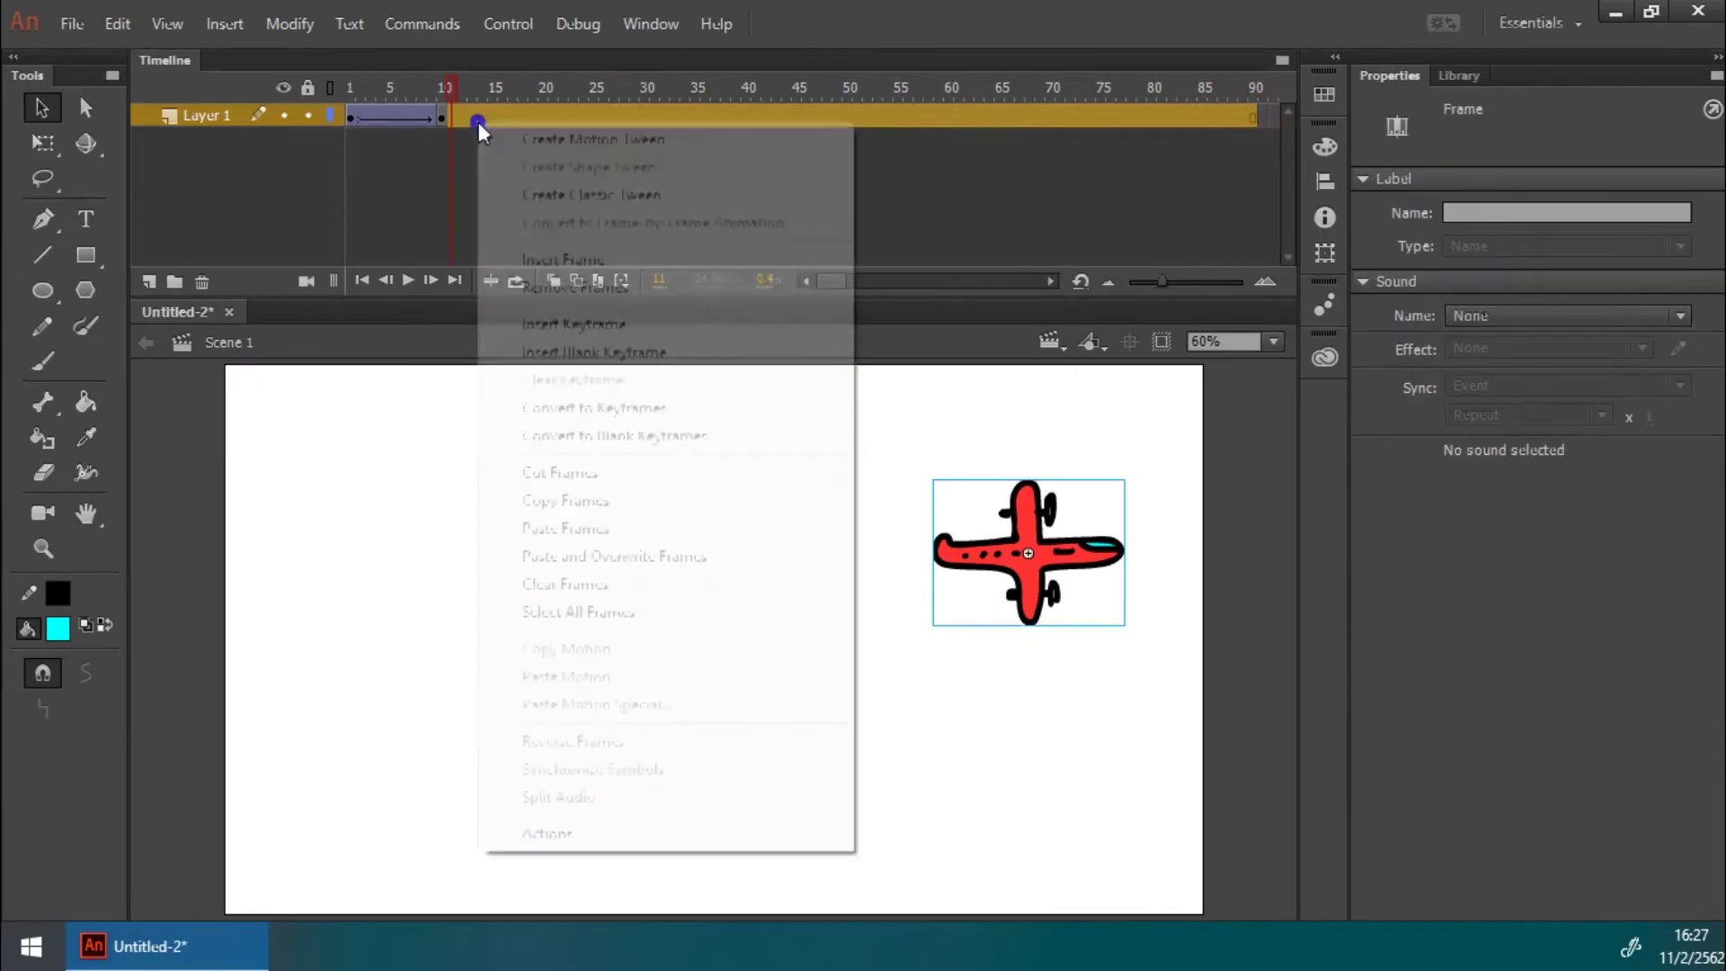
pyautogui.click(669, 286)
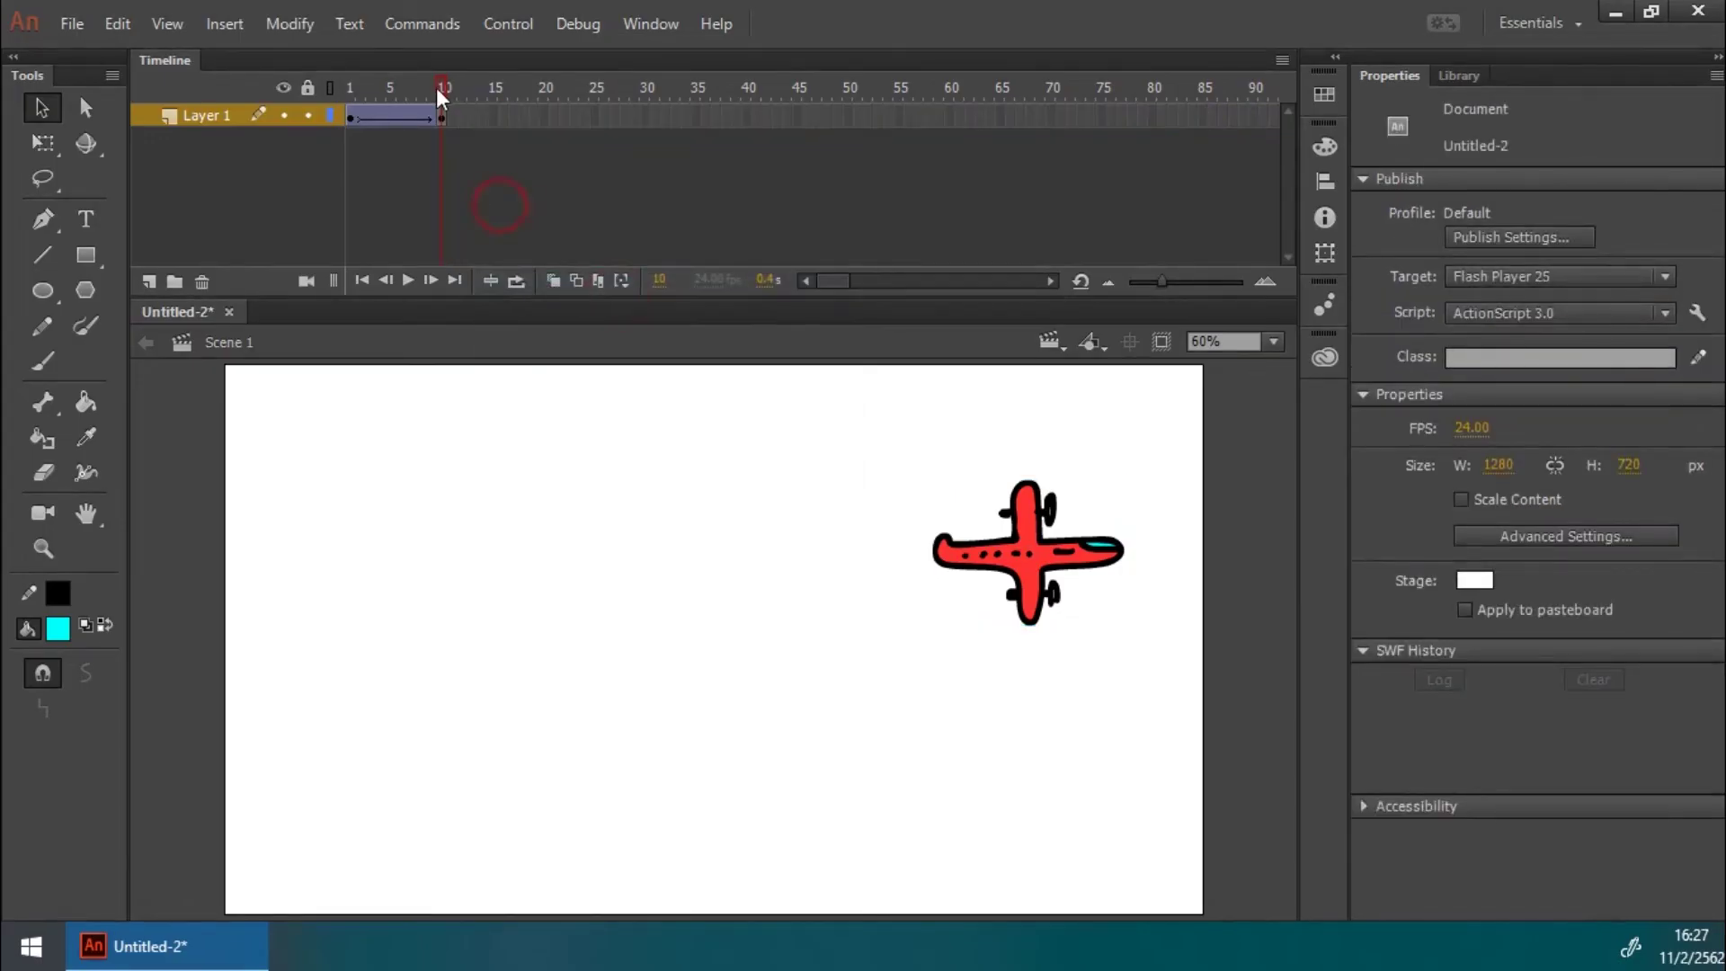
pyautogui.moveTo(435, 88); pyautogui.dragTo(280, 88)
pyautogui.press('Return')
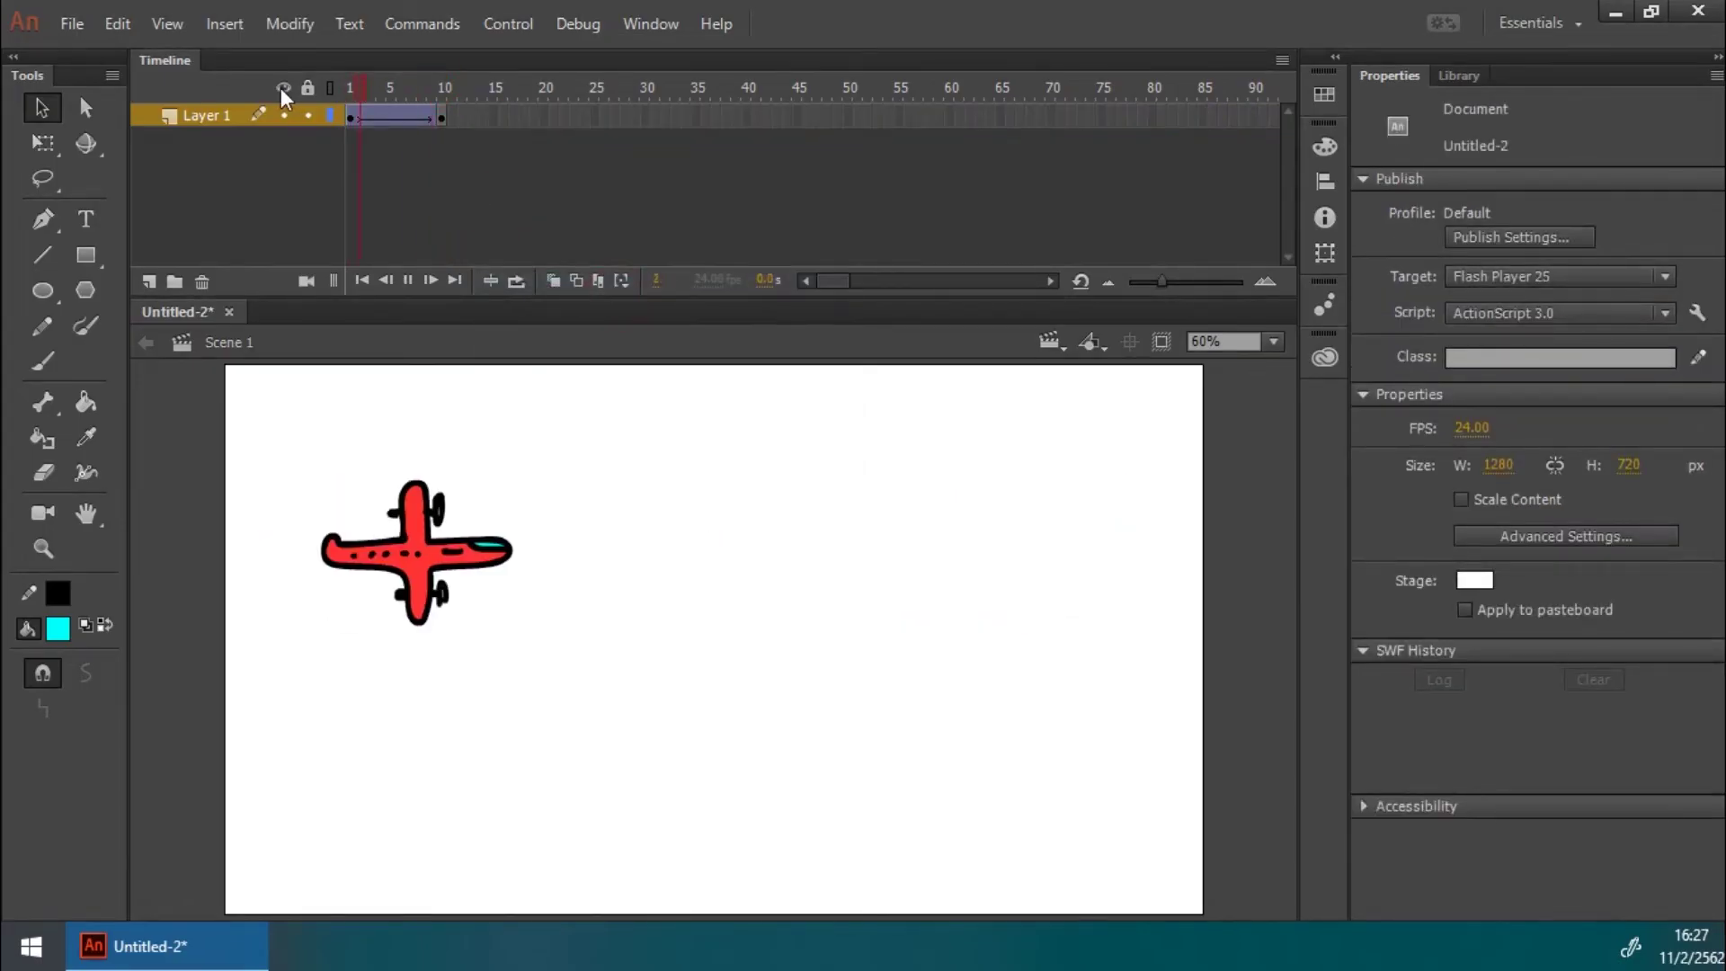
# Step: Move the tween's end keyframe to frame 40, remove the extra frame after it, and play the flight back
pyautogui.click(442, 115)
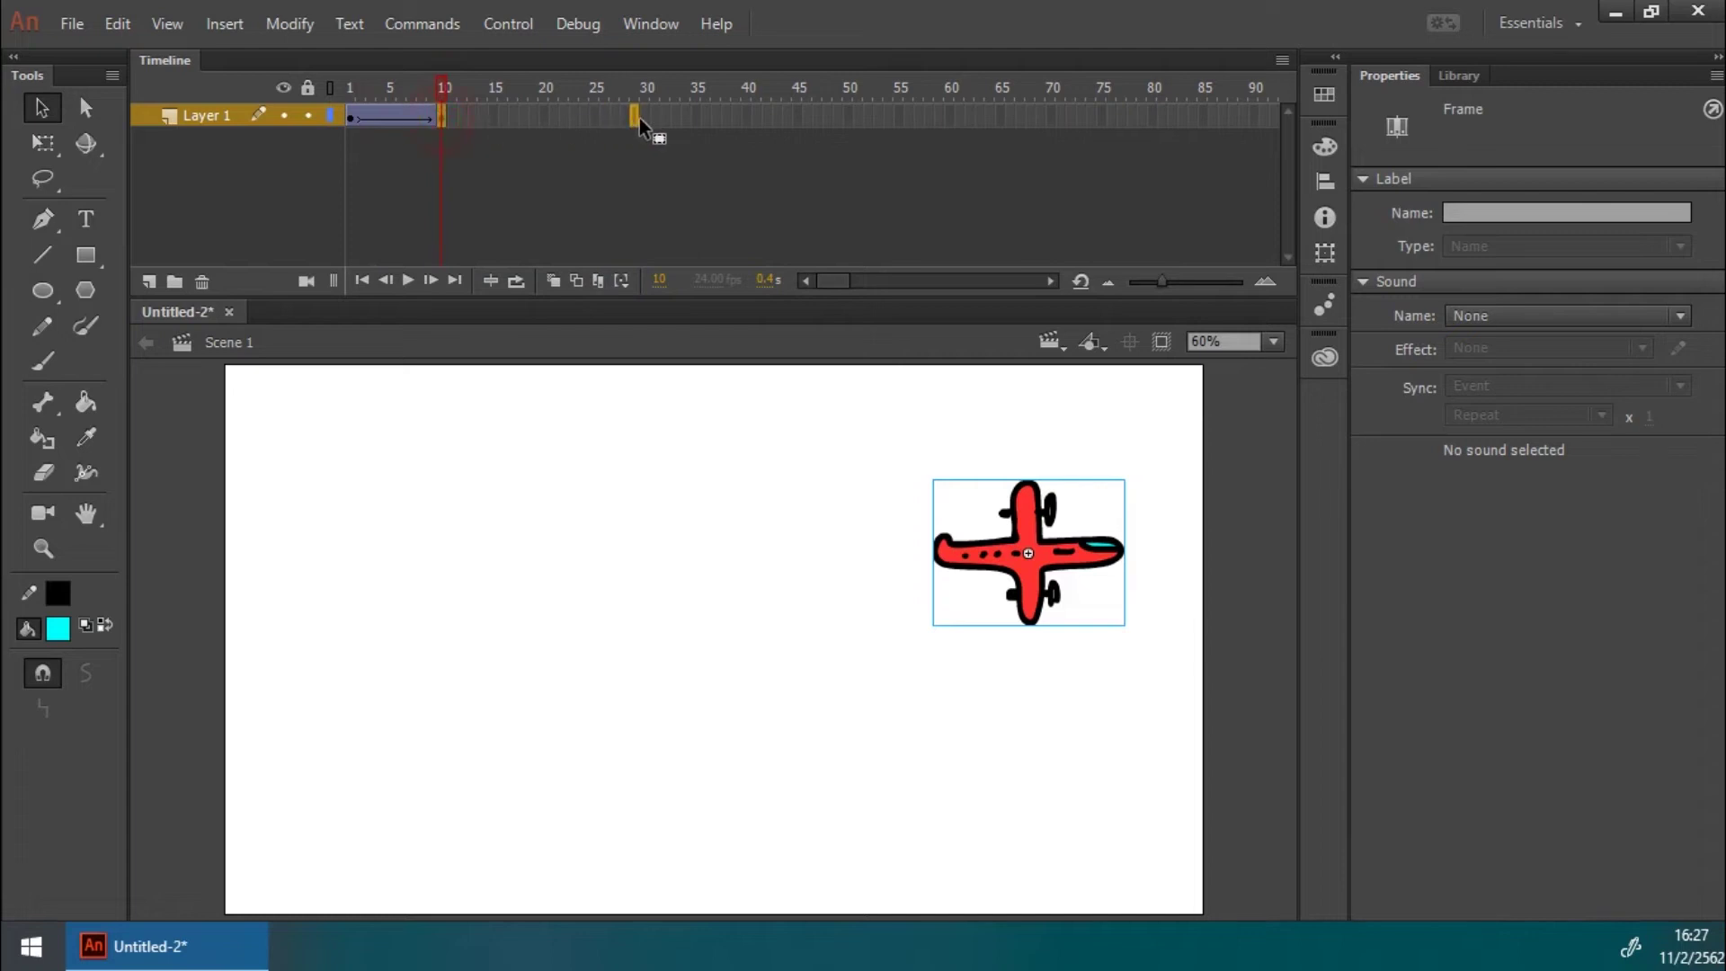
pyautogui.moveTo(752, 115); pyautogui.dragTo(738, 90)
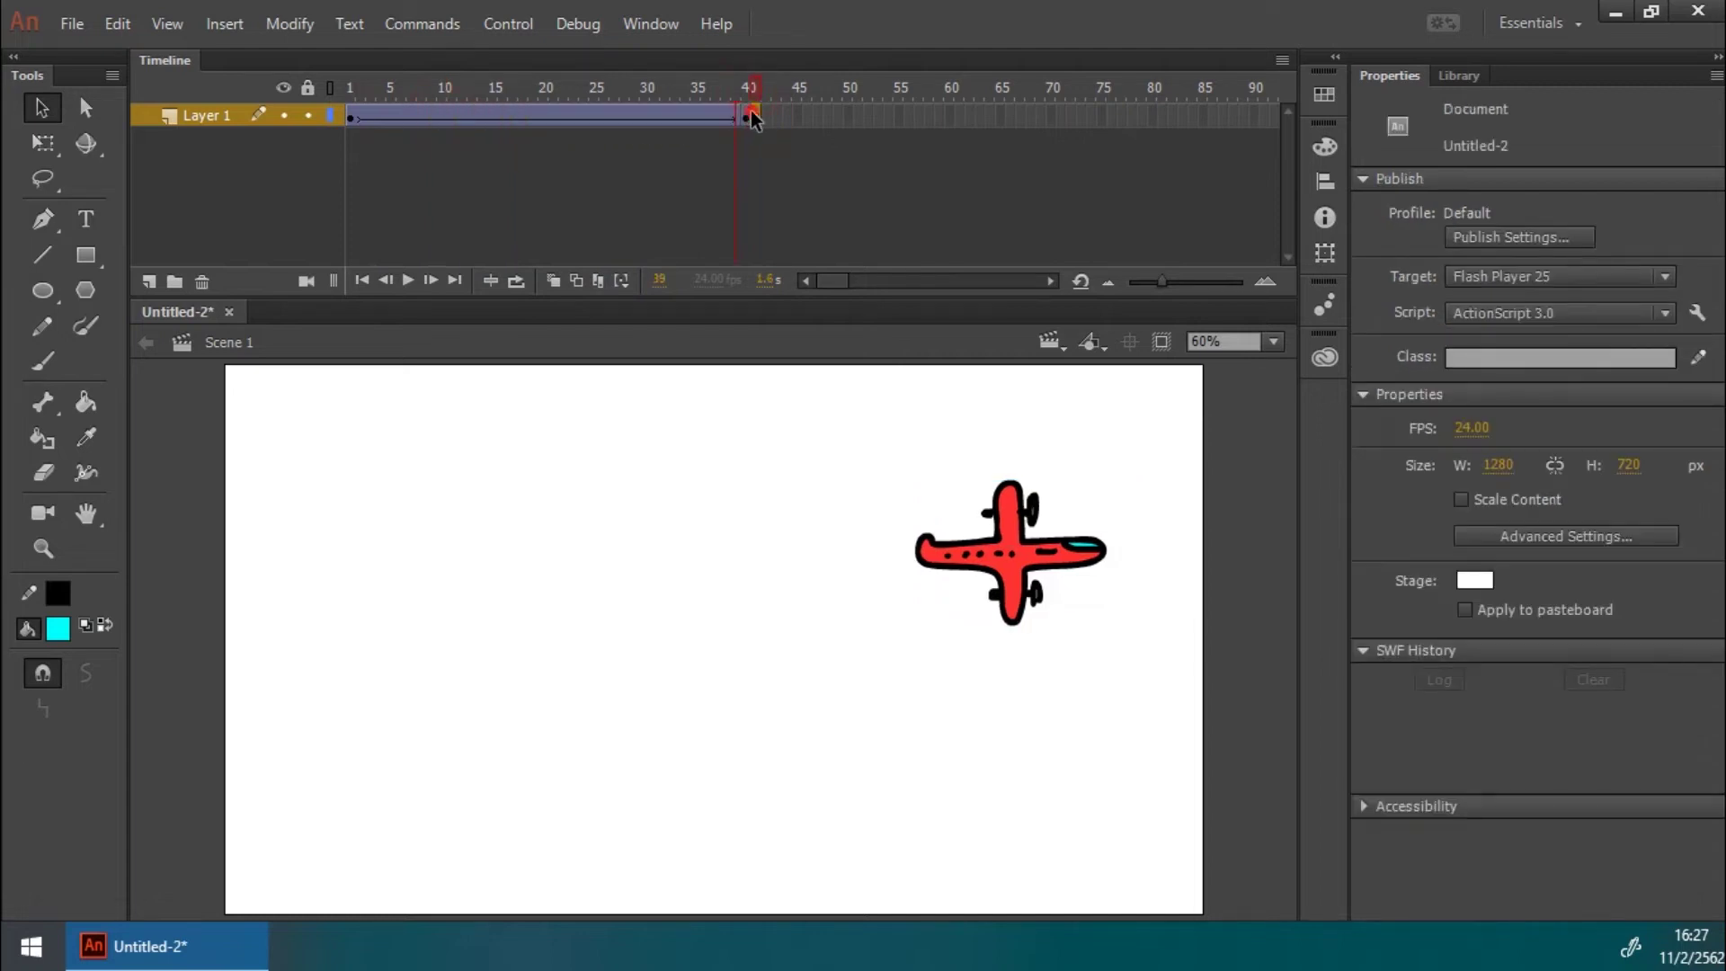
pyautogui.rightClick(752, 115)
pyautogui.click(906, 266)
pyautogui.moveTo(742, 94); pyautogui.dragTo(87, 102)
pyautogui.press('Return')
pyautogui.moveTo(748, 87); pyautogui.dragTo(351, 131)
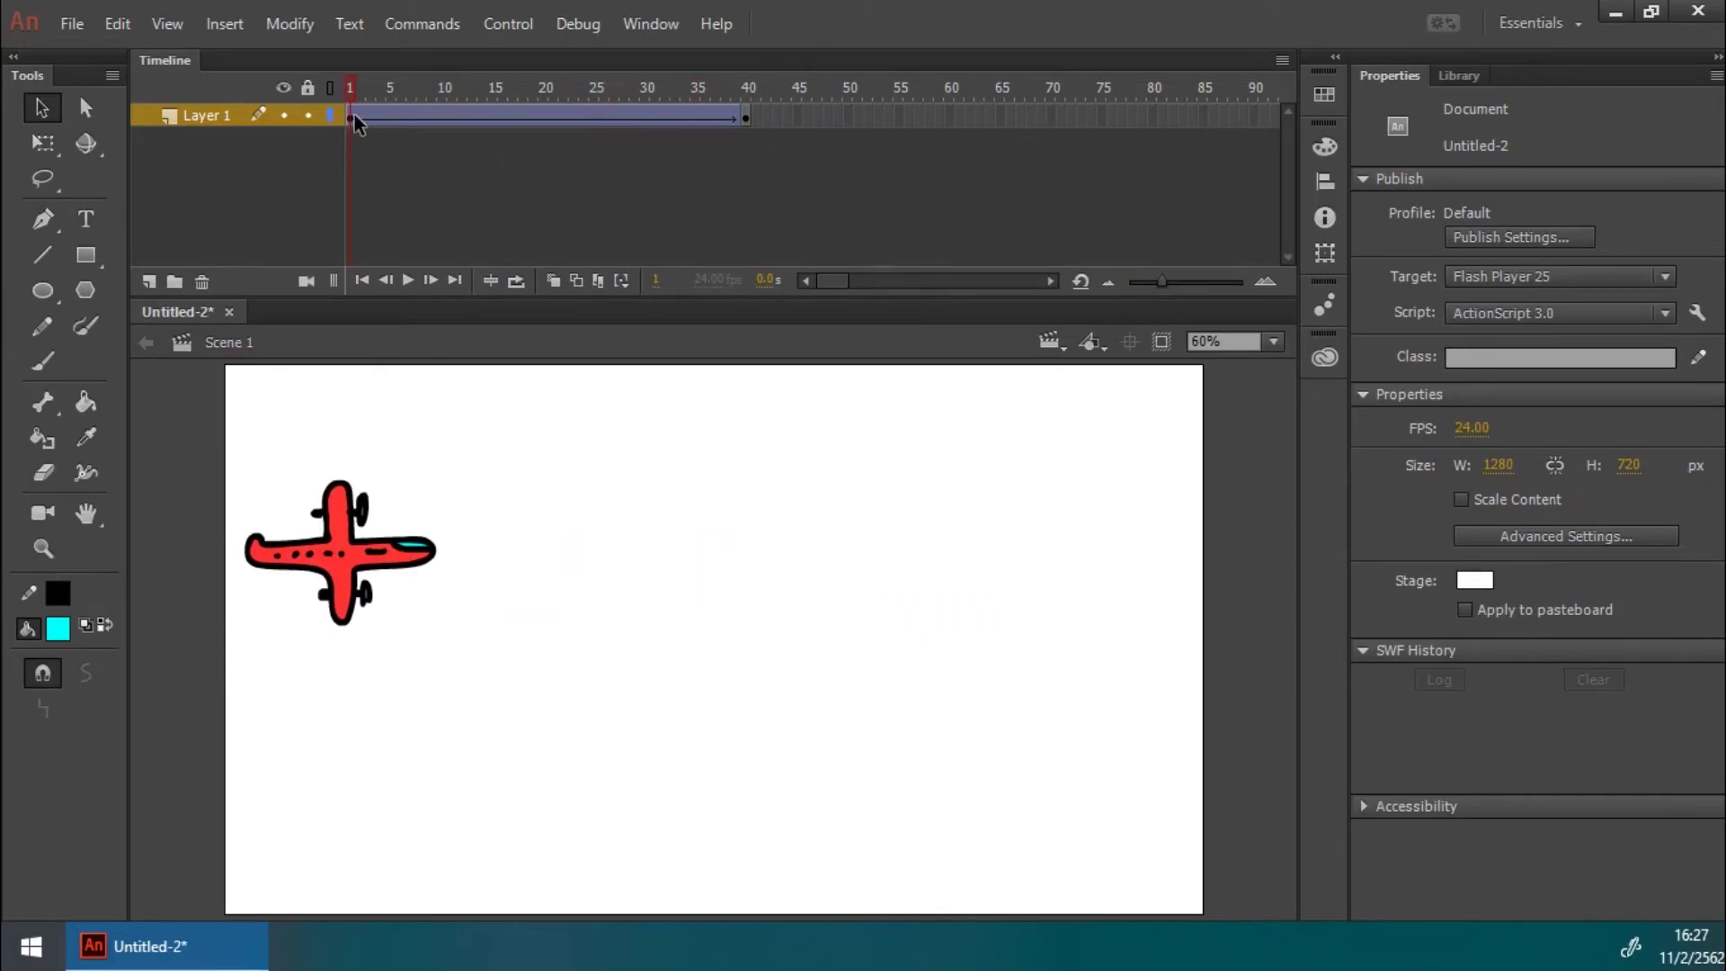
# Step: Set the airplane tween's ease intensity to 97 (out) and play the flight from frame 1
pyautogui.click(352, 116)
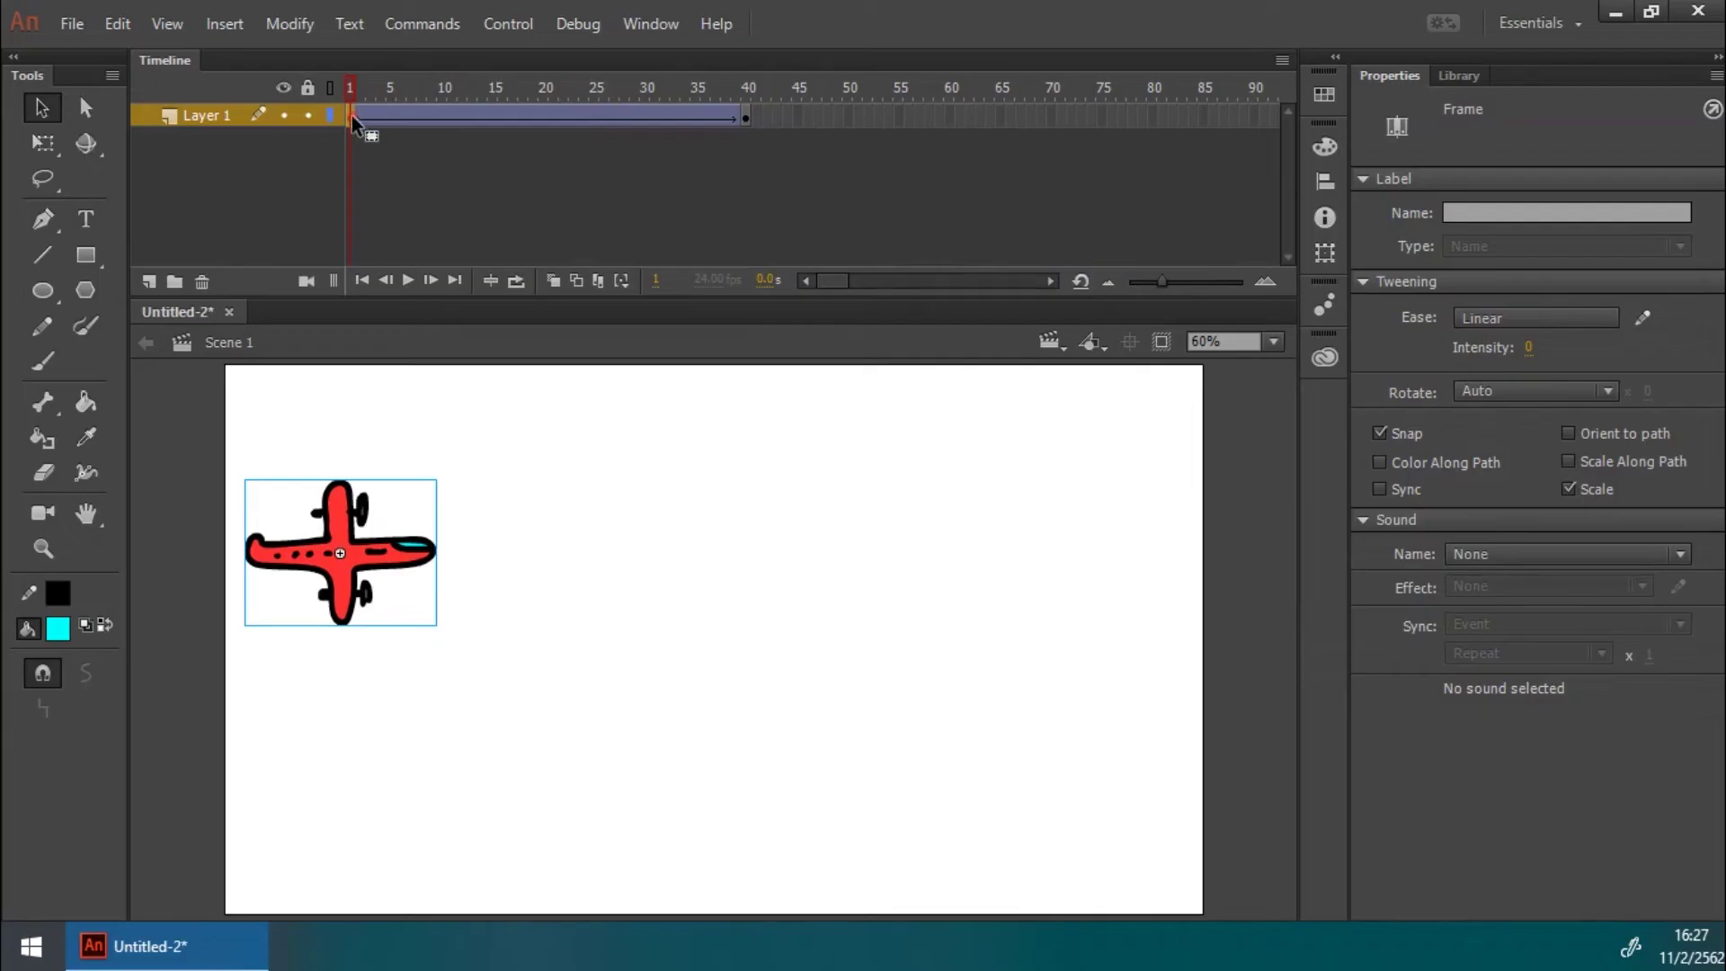
pyautogui.click(440, 114)
pyautogui.moveTo(488, 115); pyautogui.dragTo(551, 115)
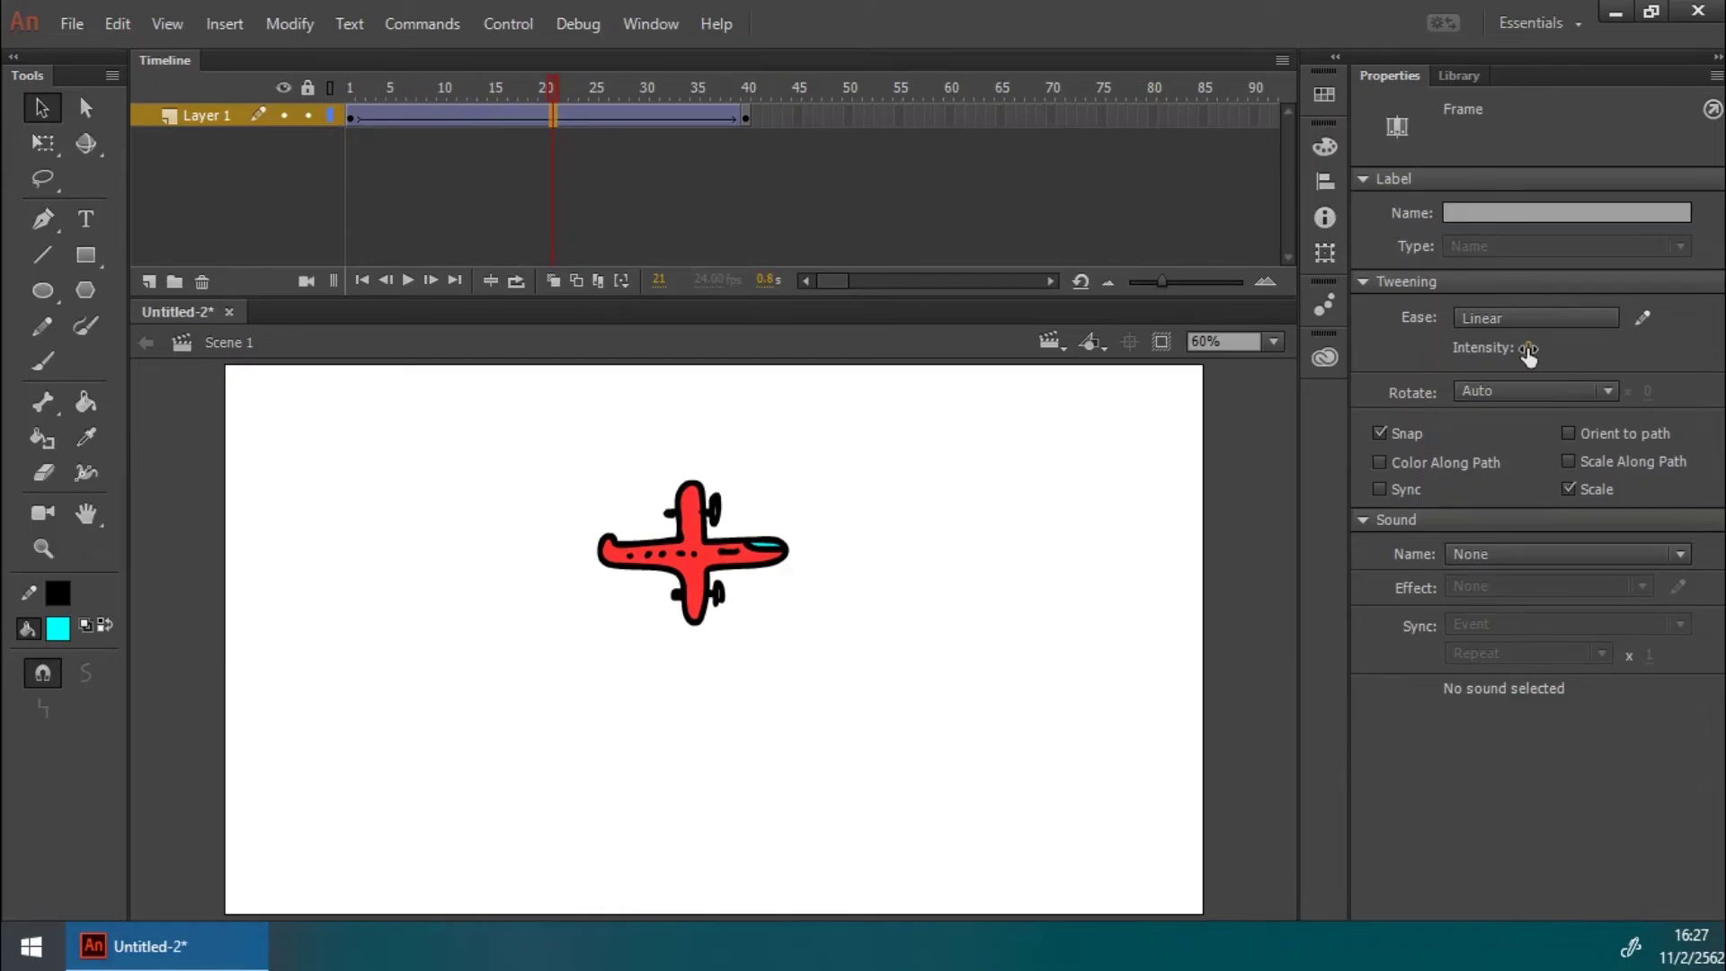
pyautogui.moveTo(1529, 353); pyautogui.dragTo(1674, 355)
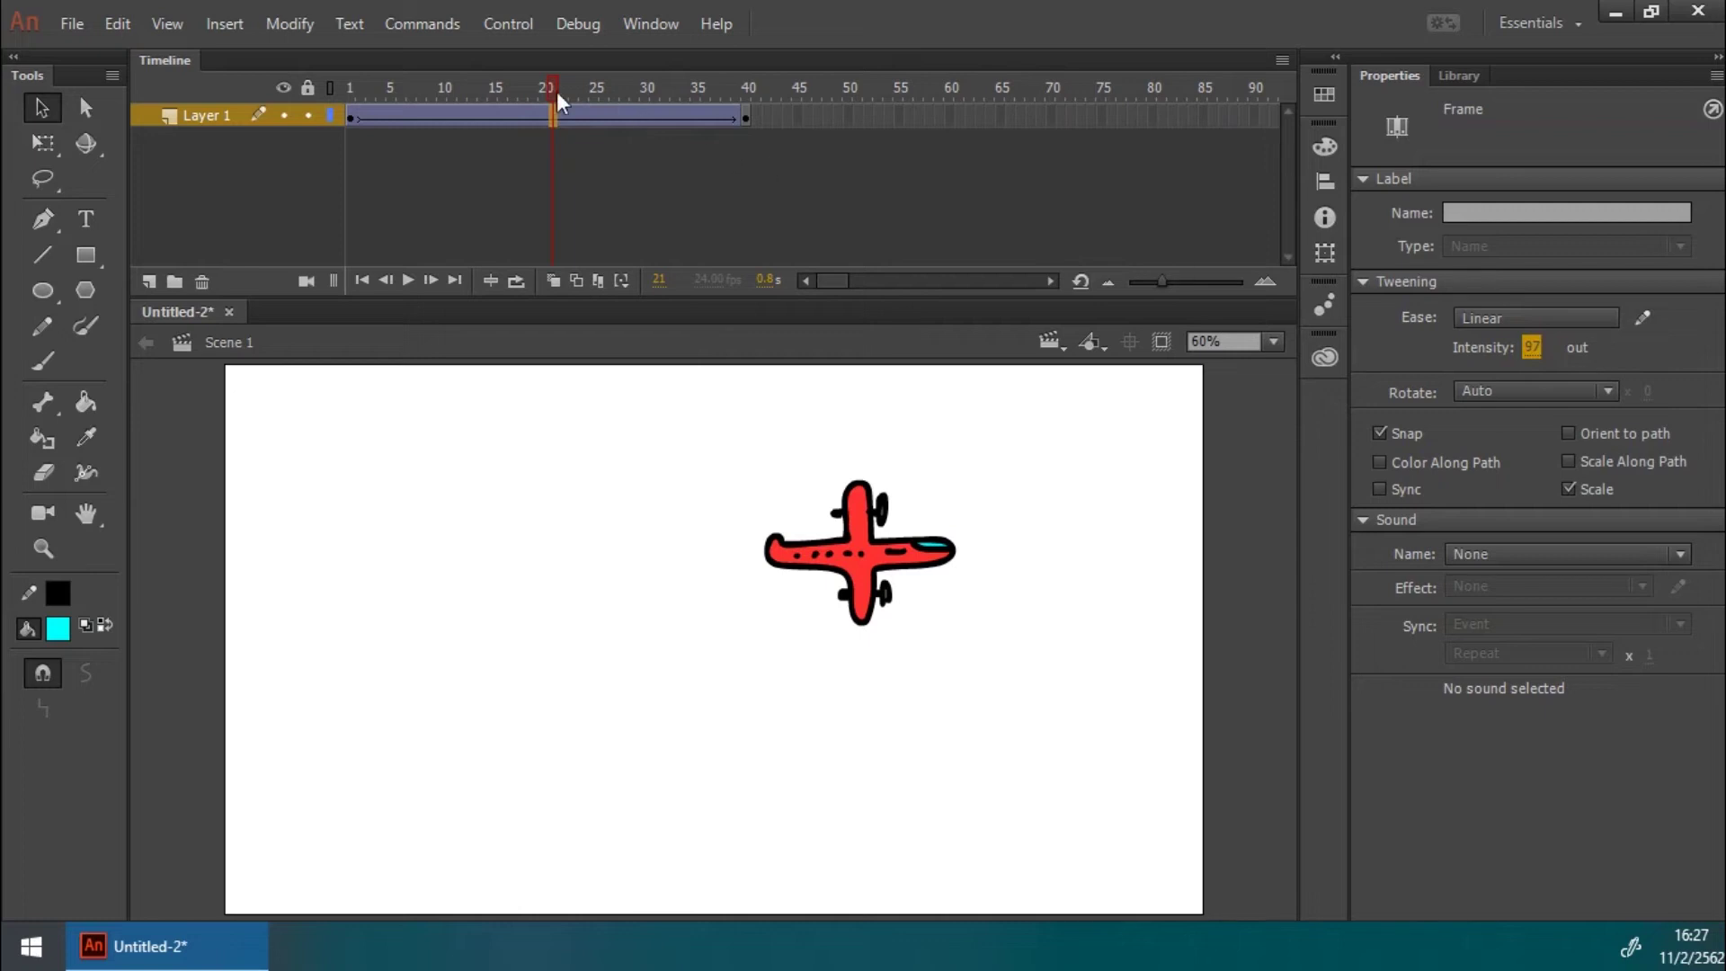
pyautogui.click(347, 85)
pyautogui.press('Return')
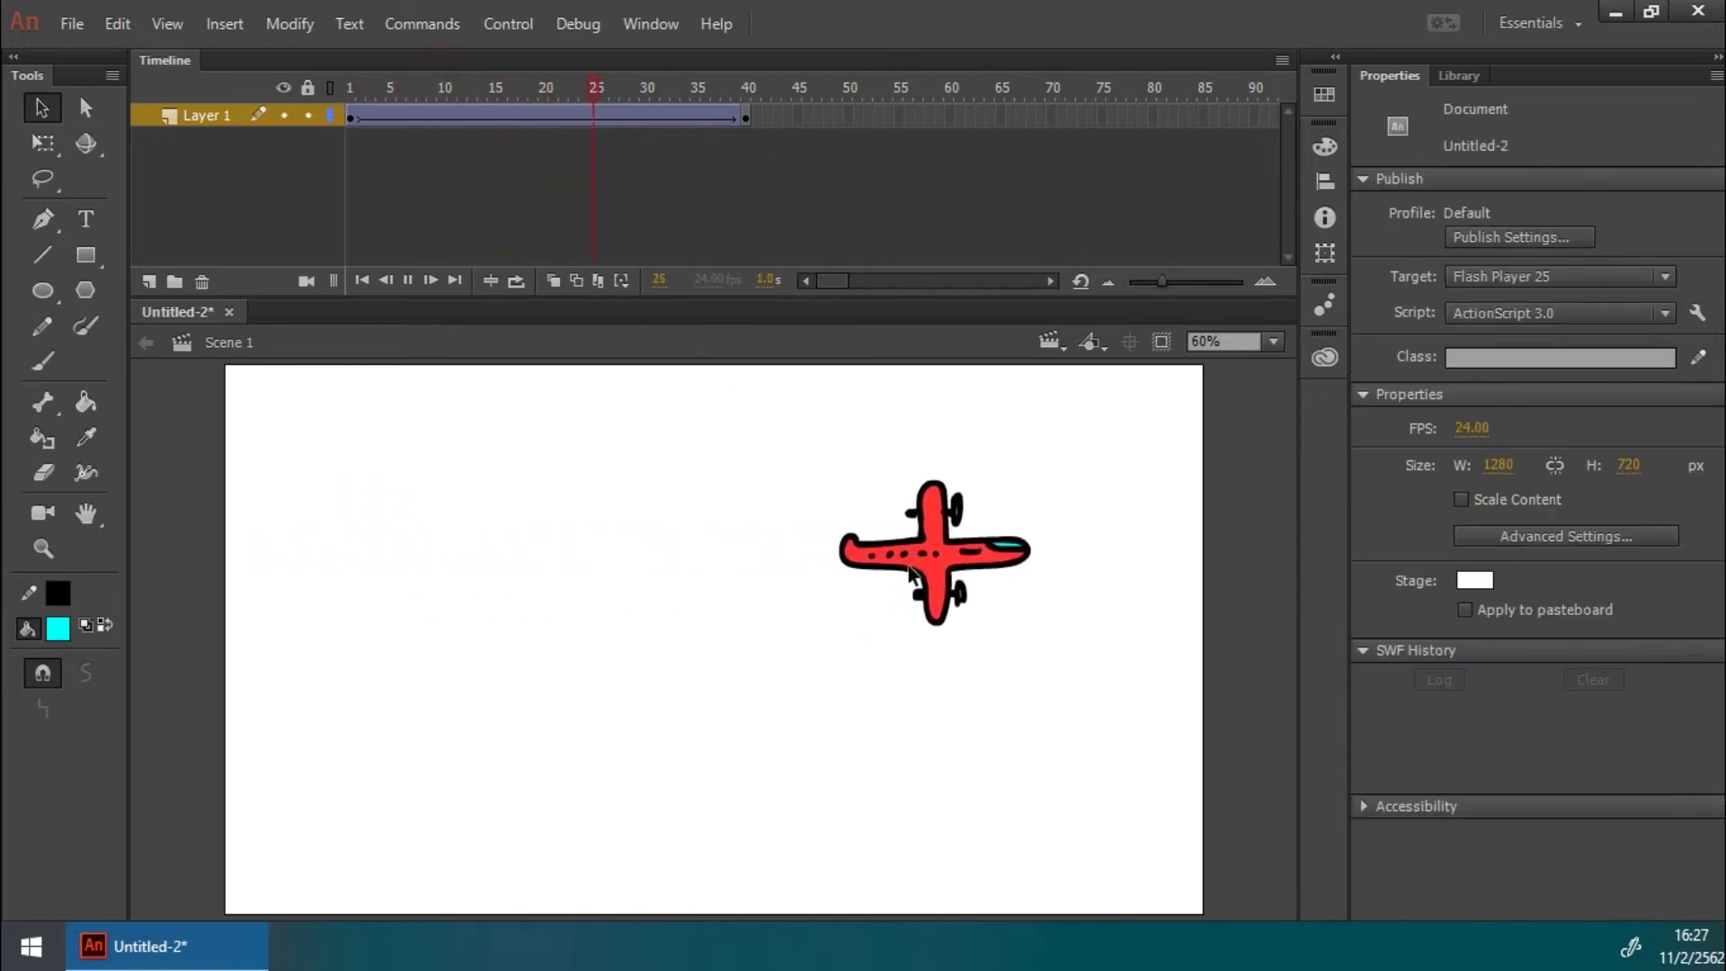
pyautogui.press('Return')
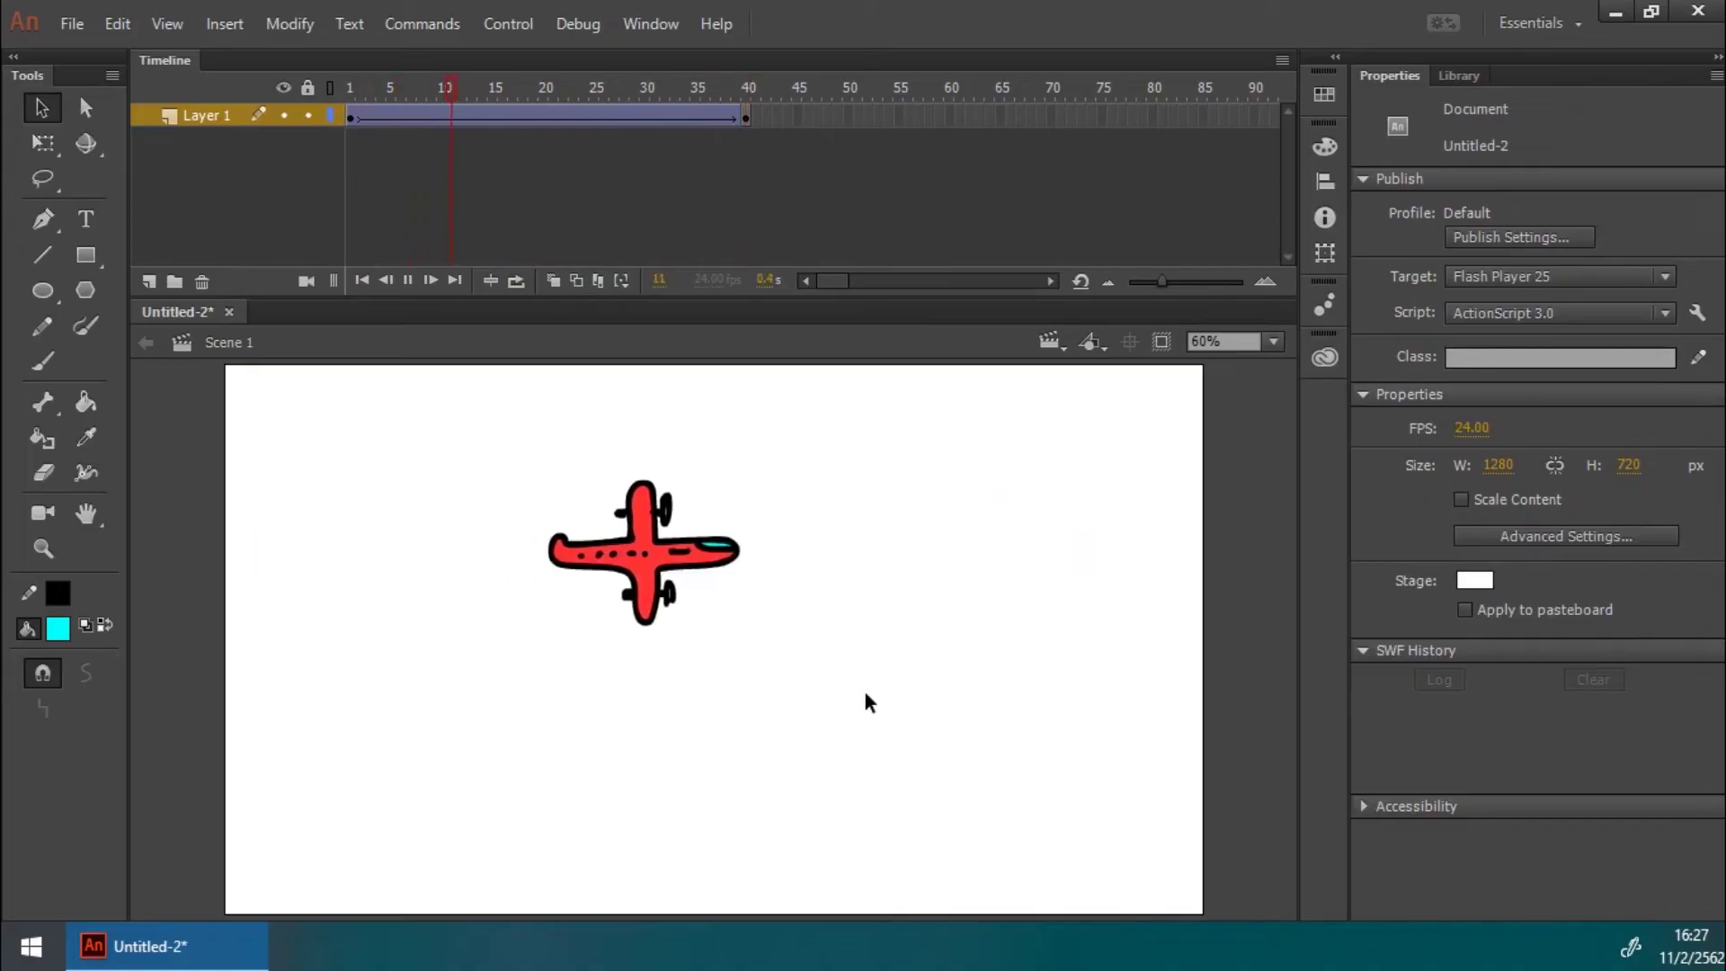
# Step: Change the tween's ease intensity to -100 (in) and play the flight back
pyautogui.click(501, 117)
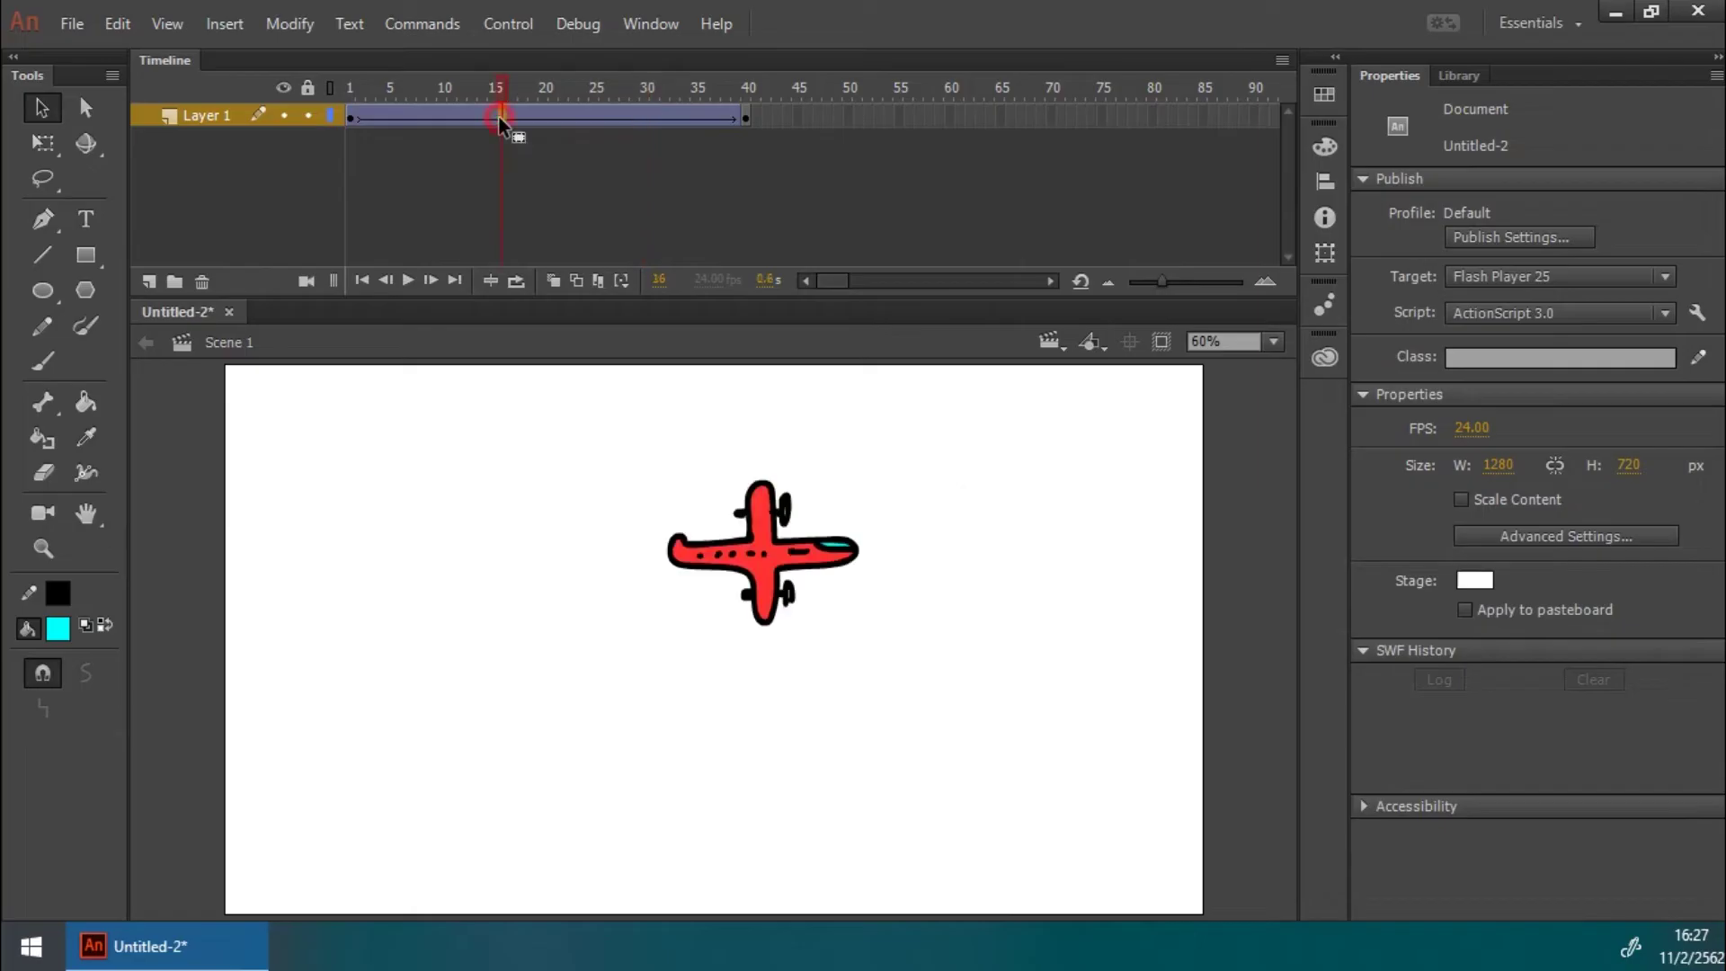
pyautogui.press('Return')
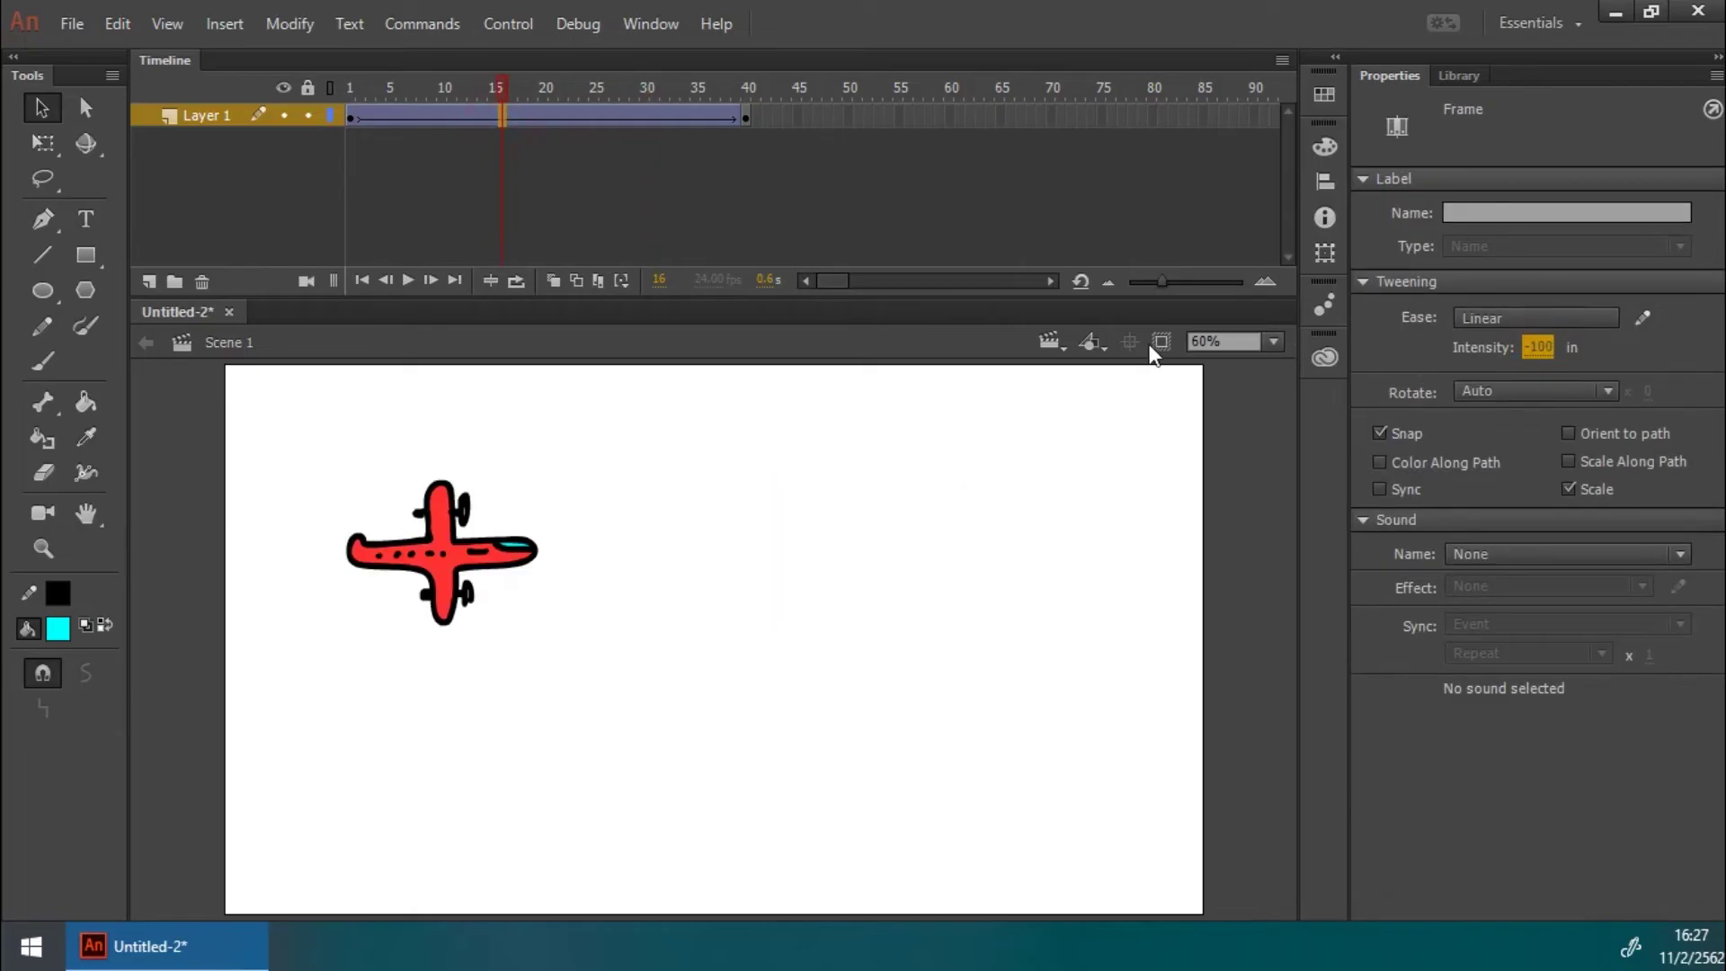
pyautogui.press('Return')
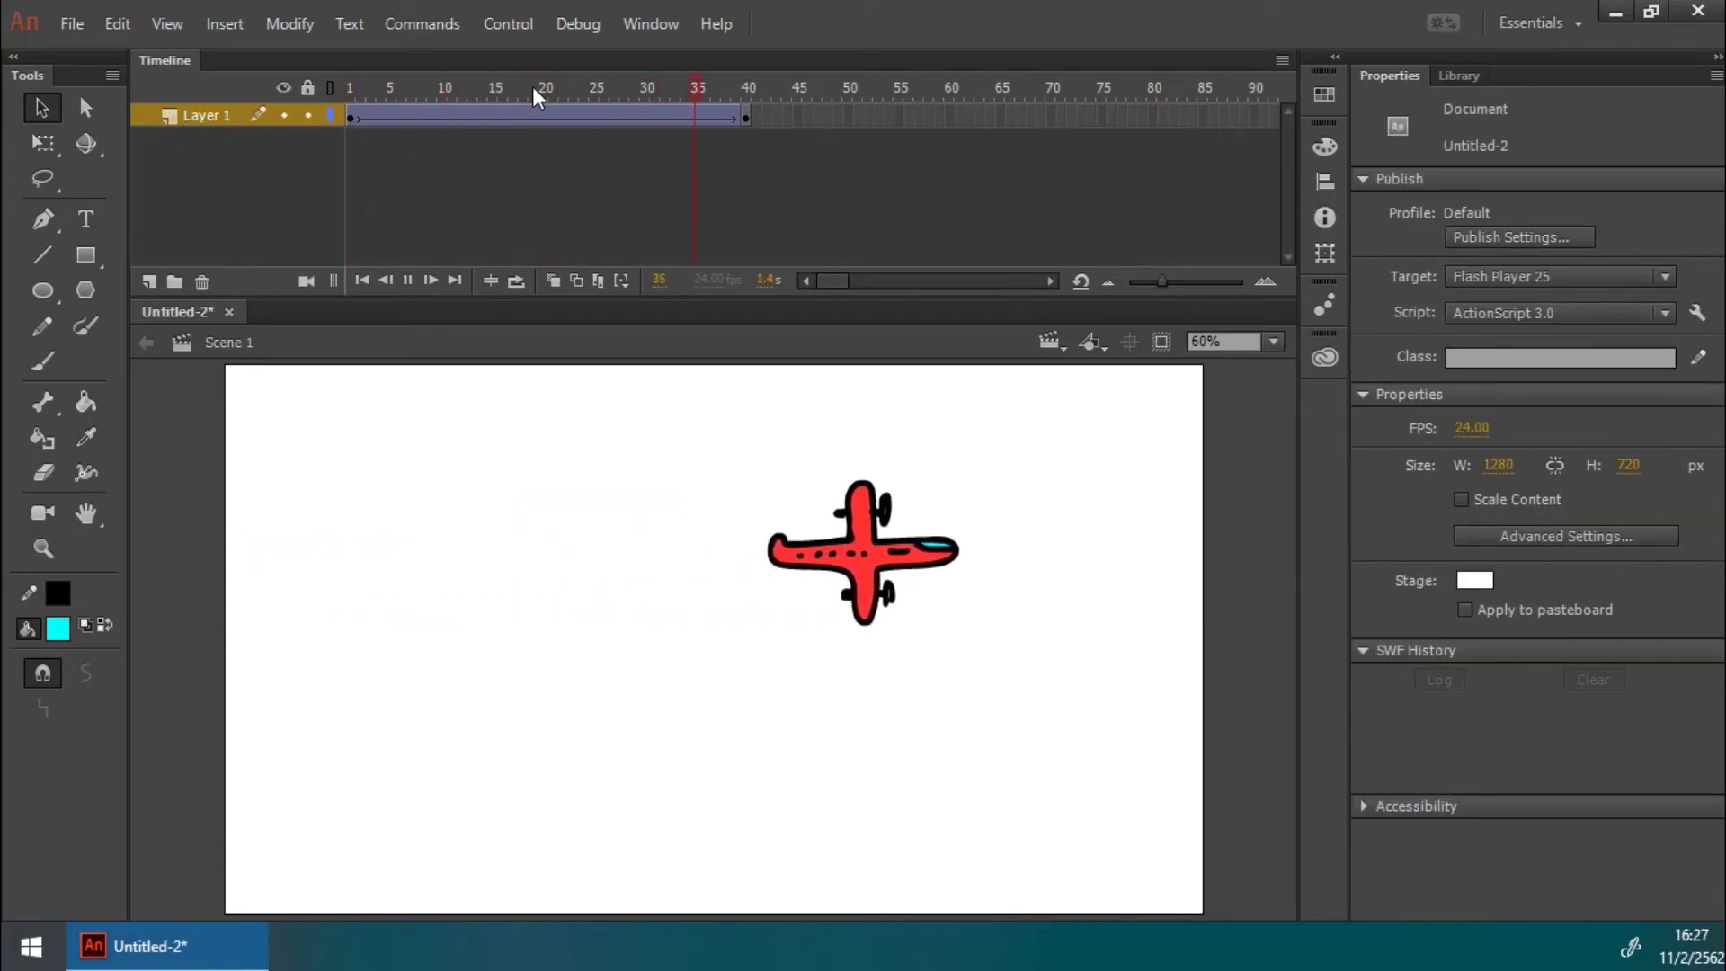
pyautogui.press('Return')
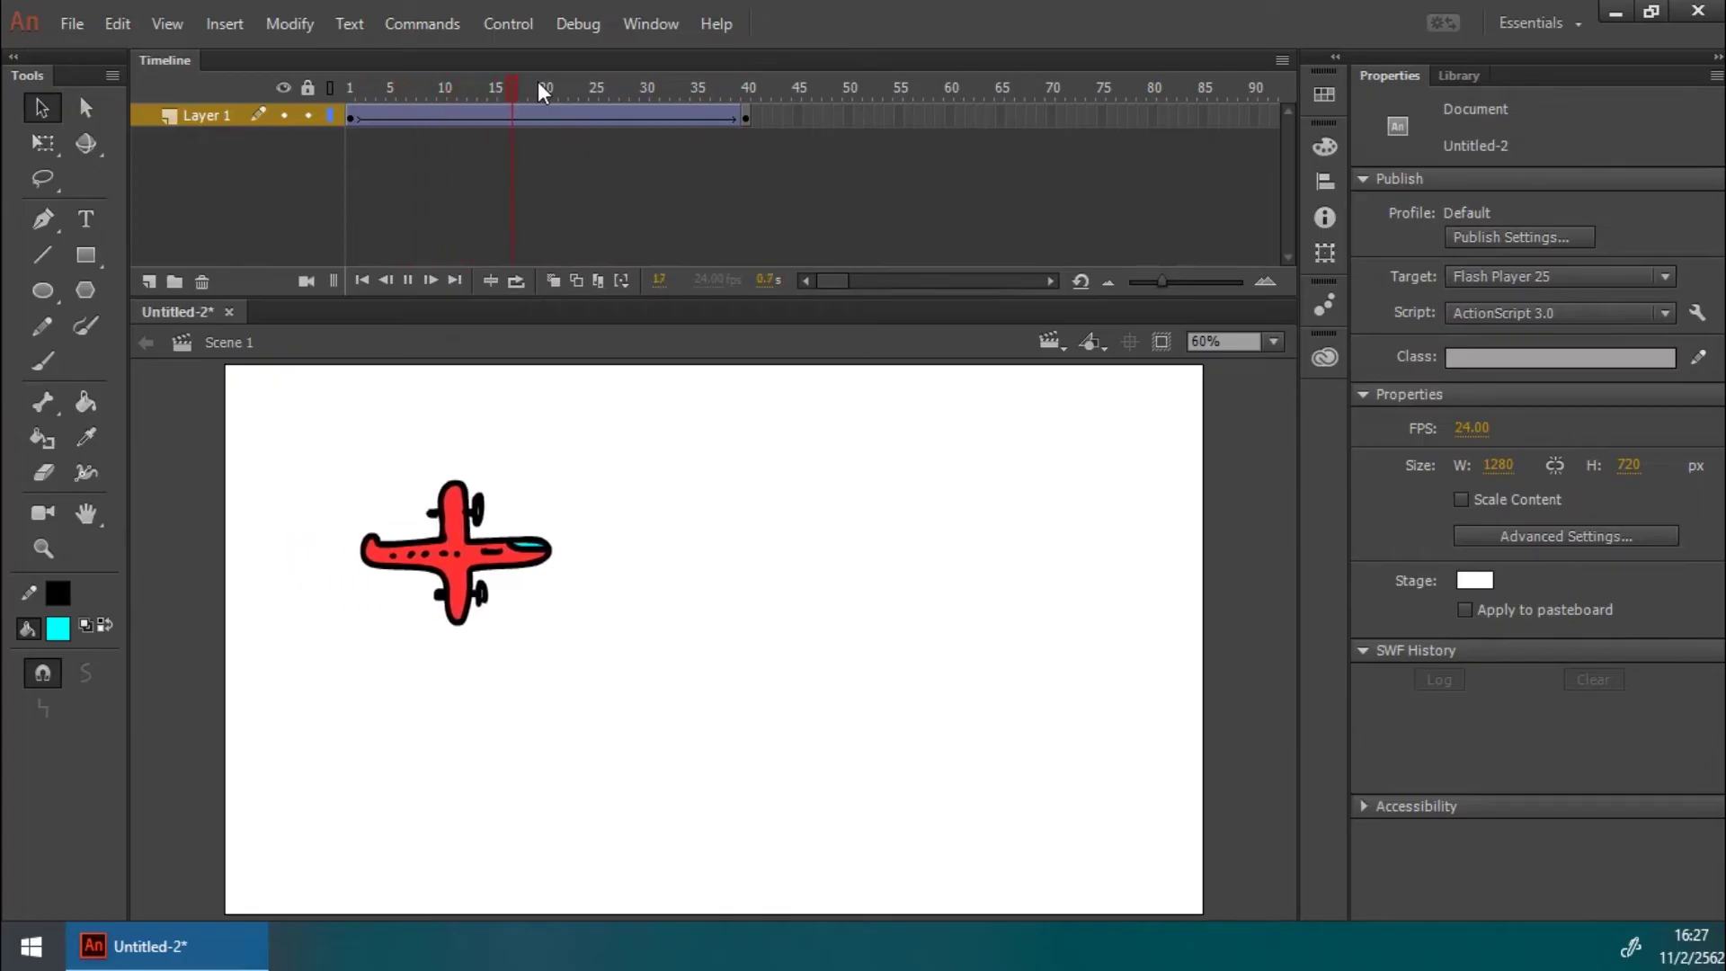
# Step: Reset the tween's ease intensity to 0 and play the flight back
pyautogui.click(360, 115)
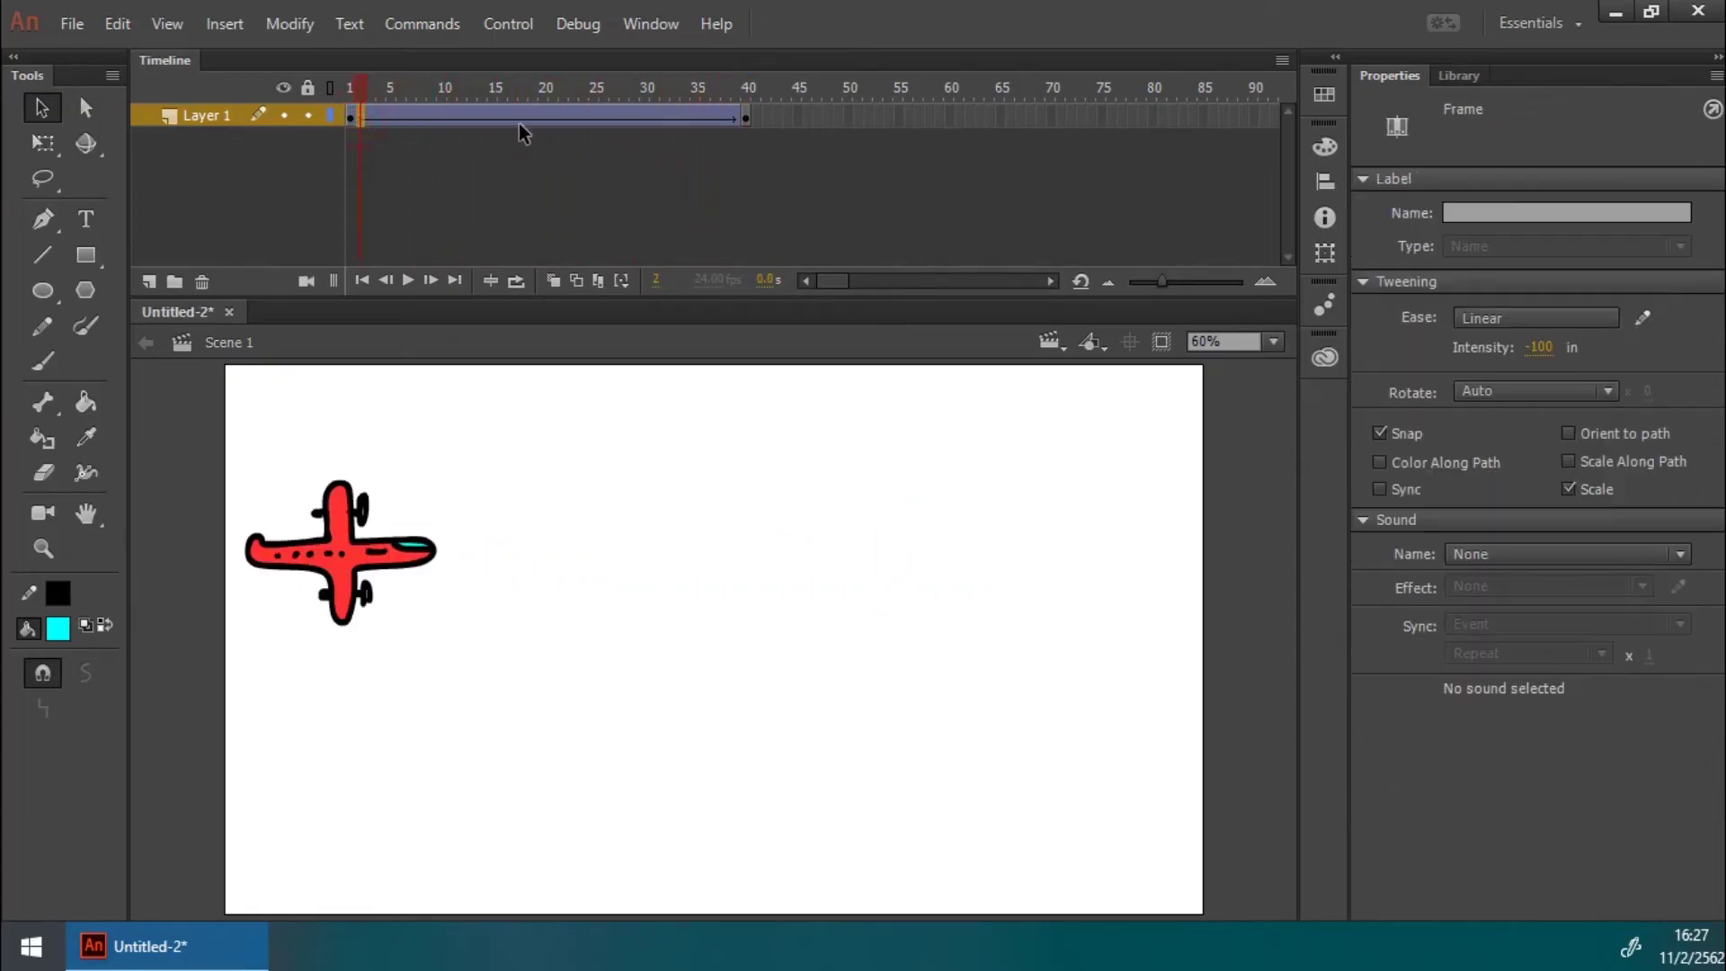
pyautogui.click(523, 117)
pyautogui.click(1539, 349)
pyautogui.write('0')
pyautogui.click(1406, 359)
pyautogui.press('Return')
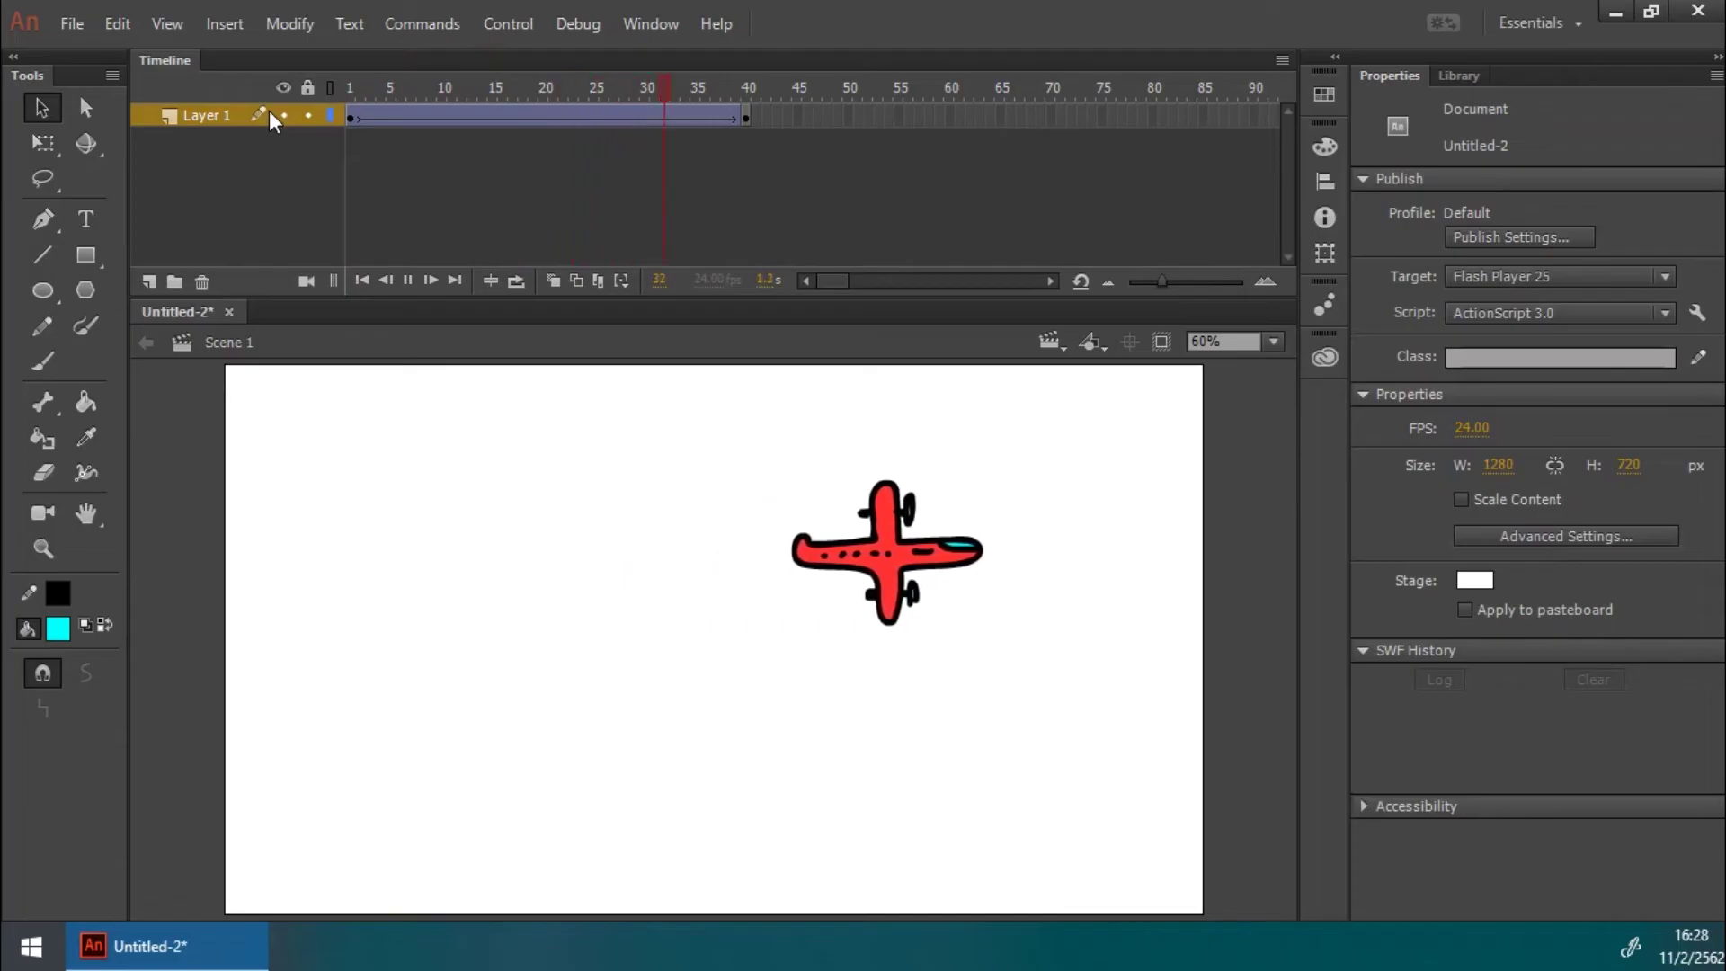
pyautogui.press('Return')
# Step: Set the tween to rotate the airplane clockwise (CW) and play the flight from frame 1
pyautogui.moveTo(565, 86)
pyautogui.mouseDown()
pyautogui.moveTo(403, 99)
pyautogui.moveTo(787, 95)
pyautogui.moveTo(550, 100)
pyautogui.mouseUp()
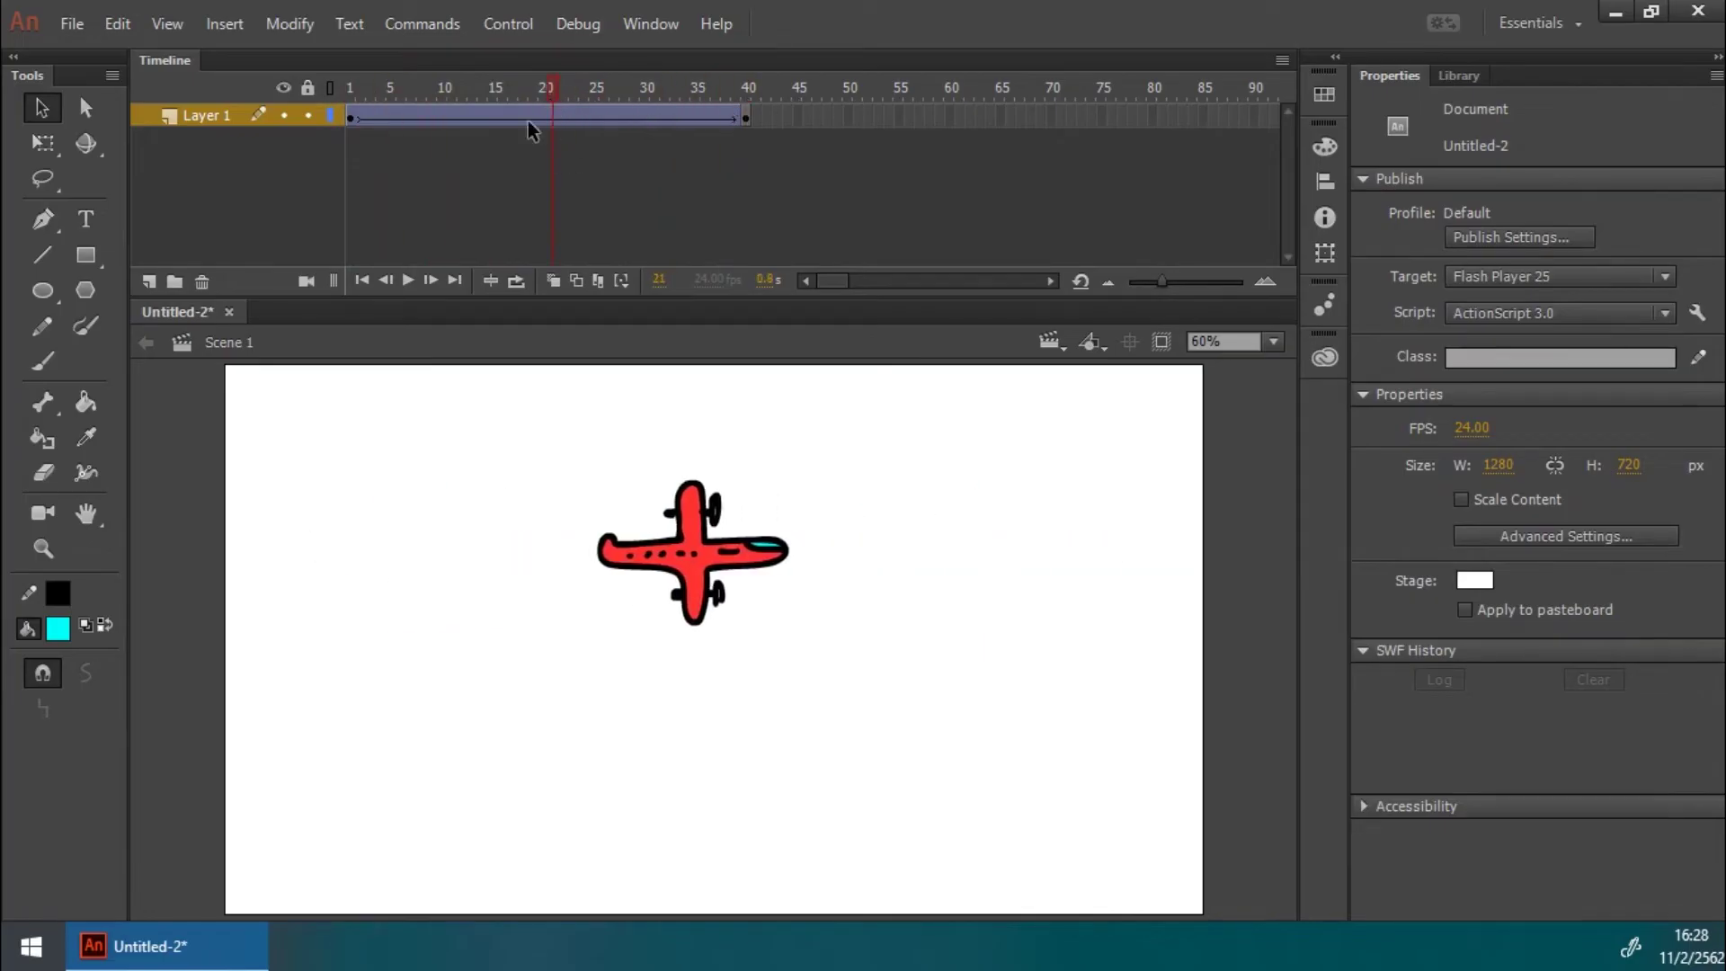
pyautogui.click(530, 112)
pyautogui.click(492, 117)
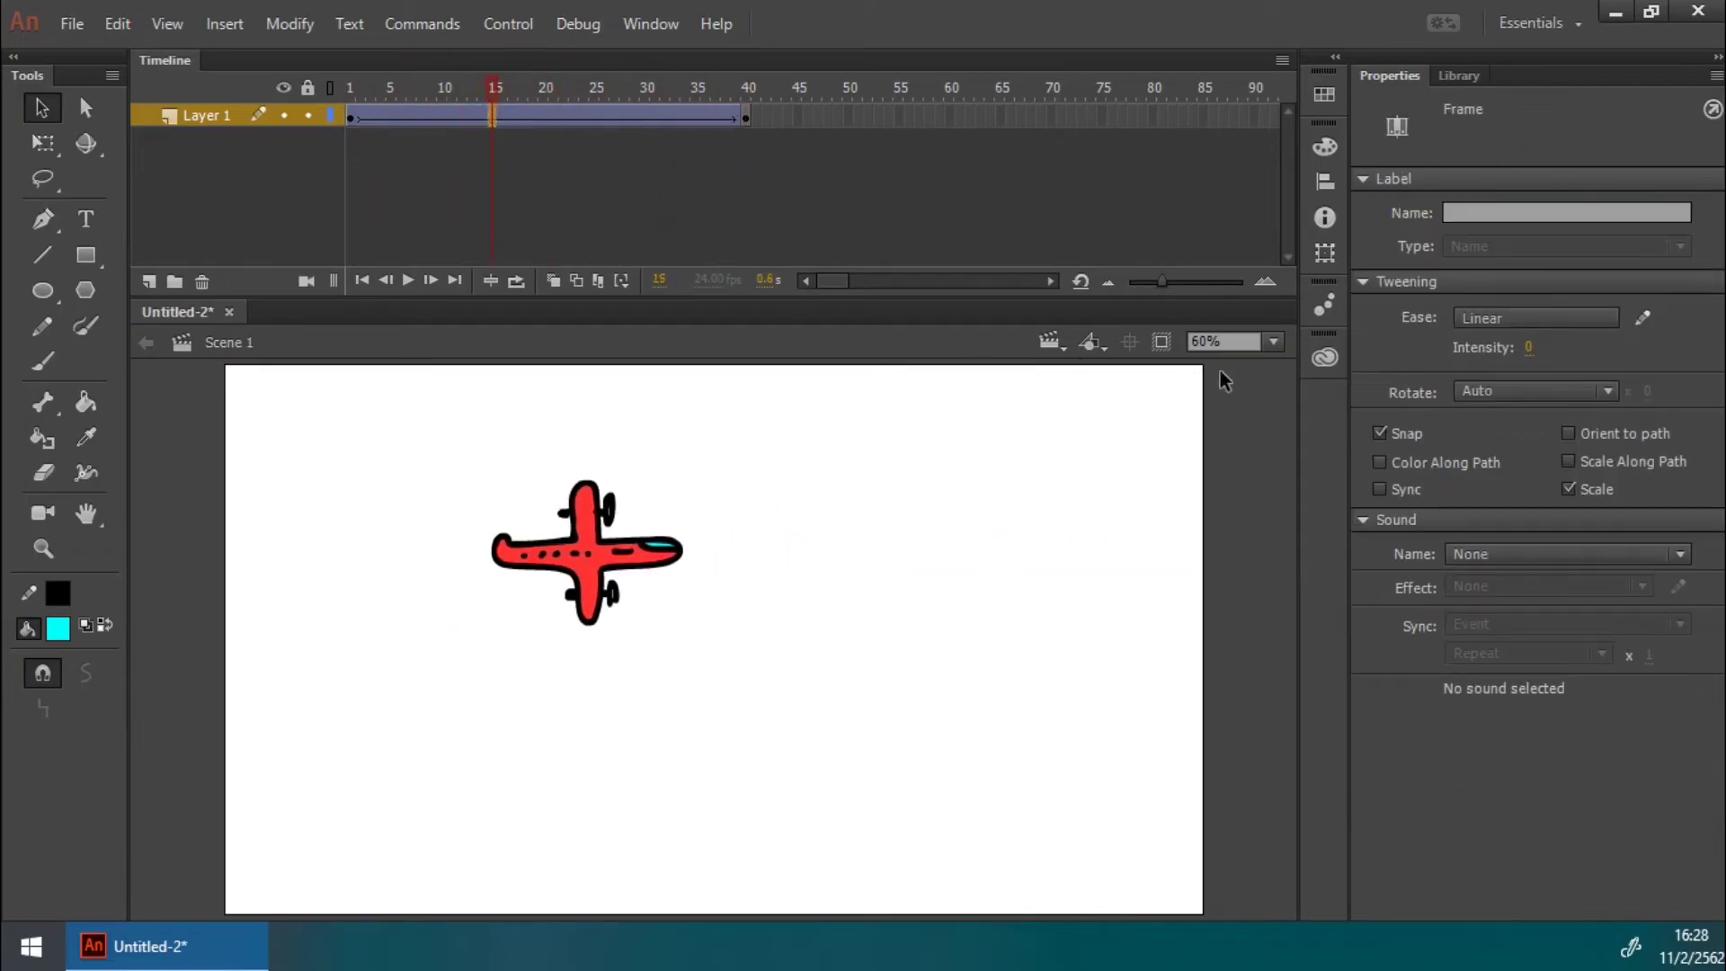
pyautogui.click(1532, 390)
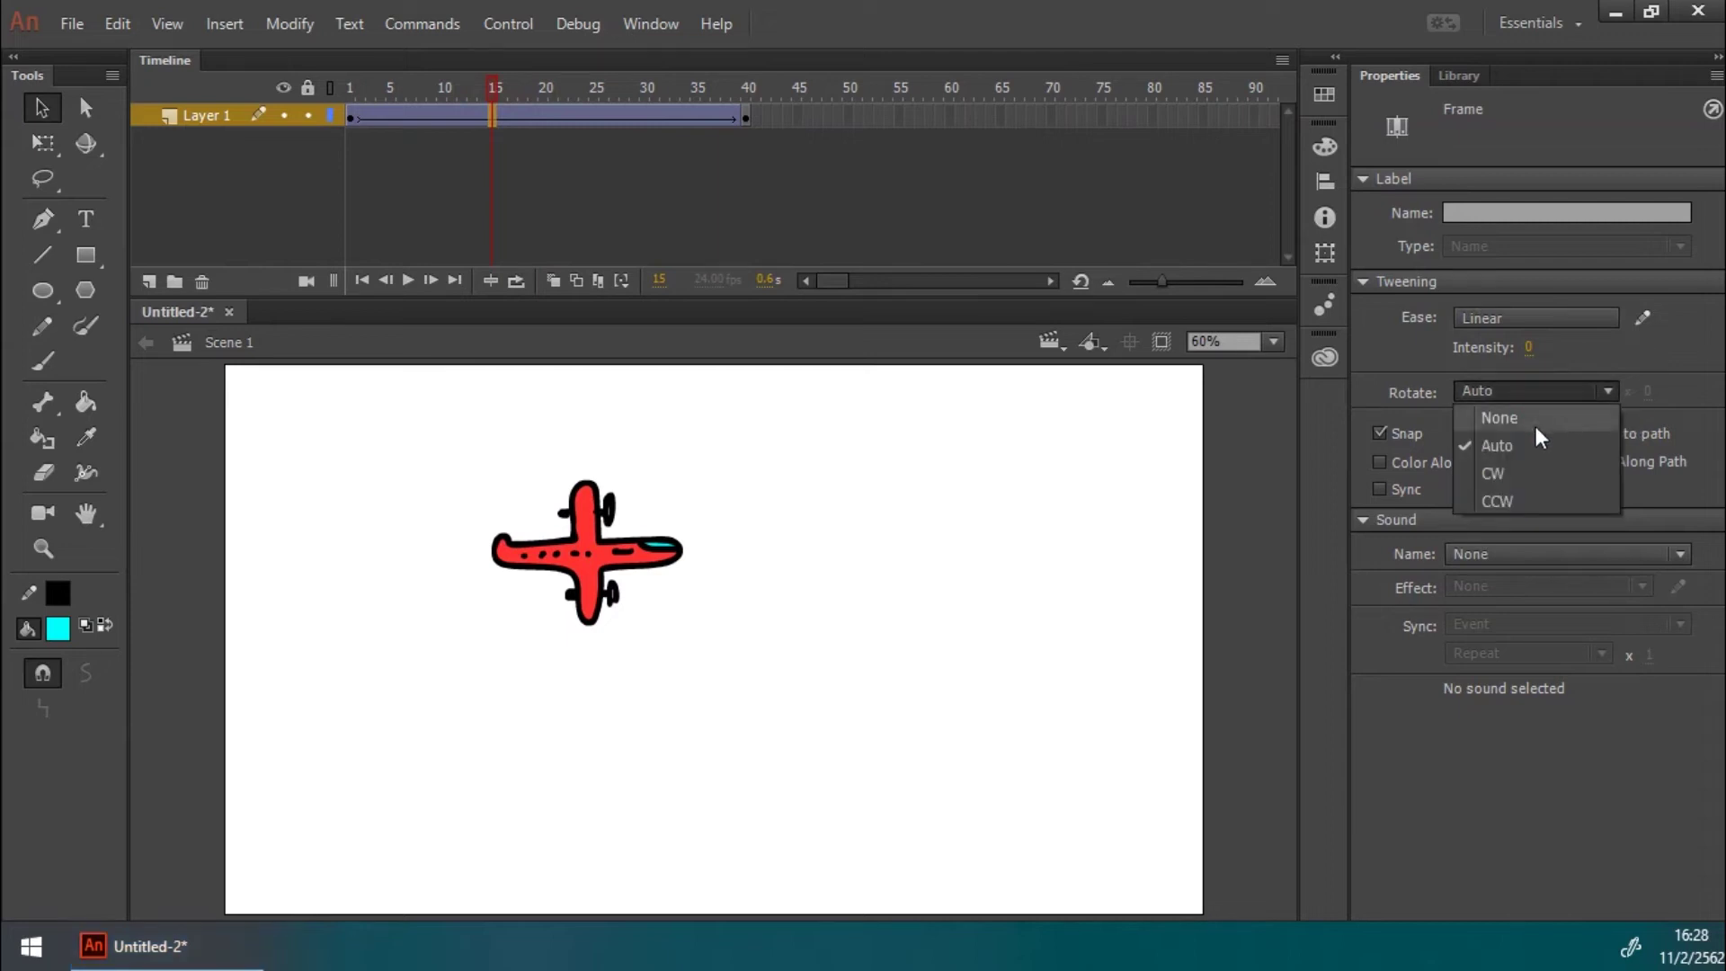
pyautogui.click(1528, 478)
pyautogui.moveTo(531, 84); pyautogui.dragTo(306, 90)
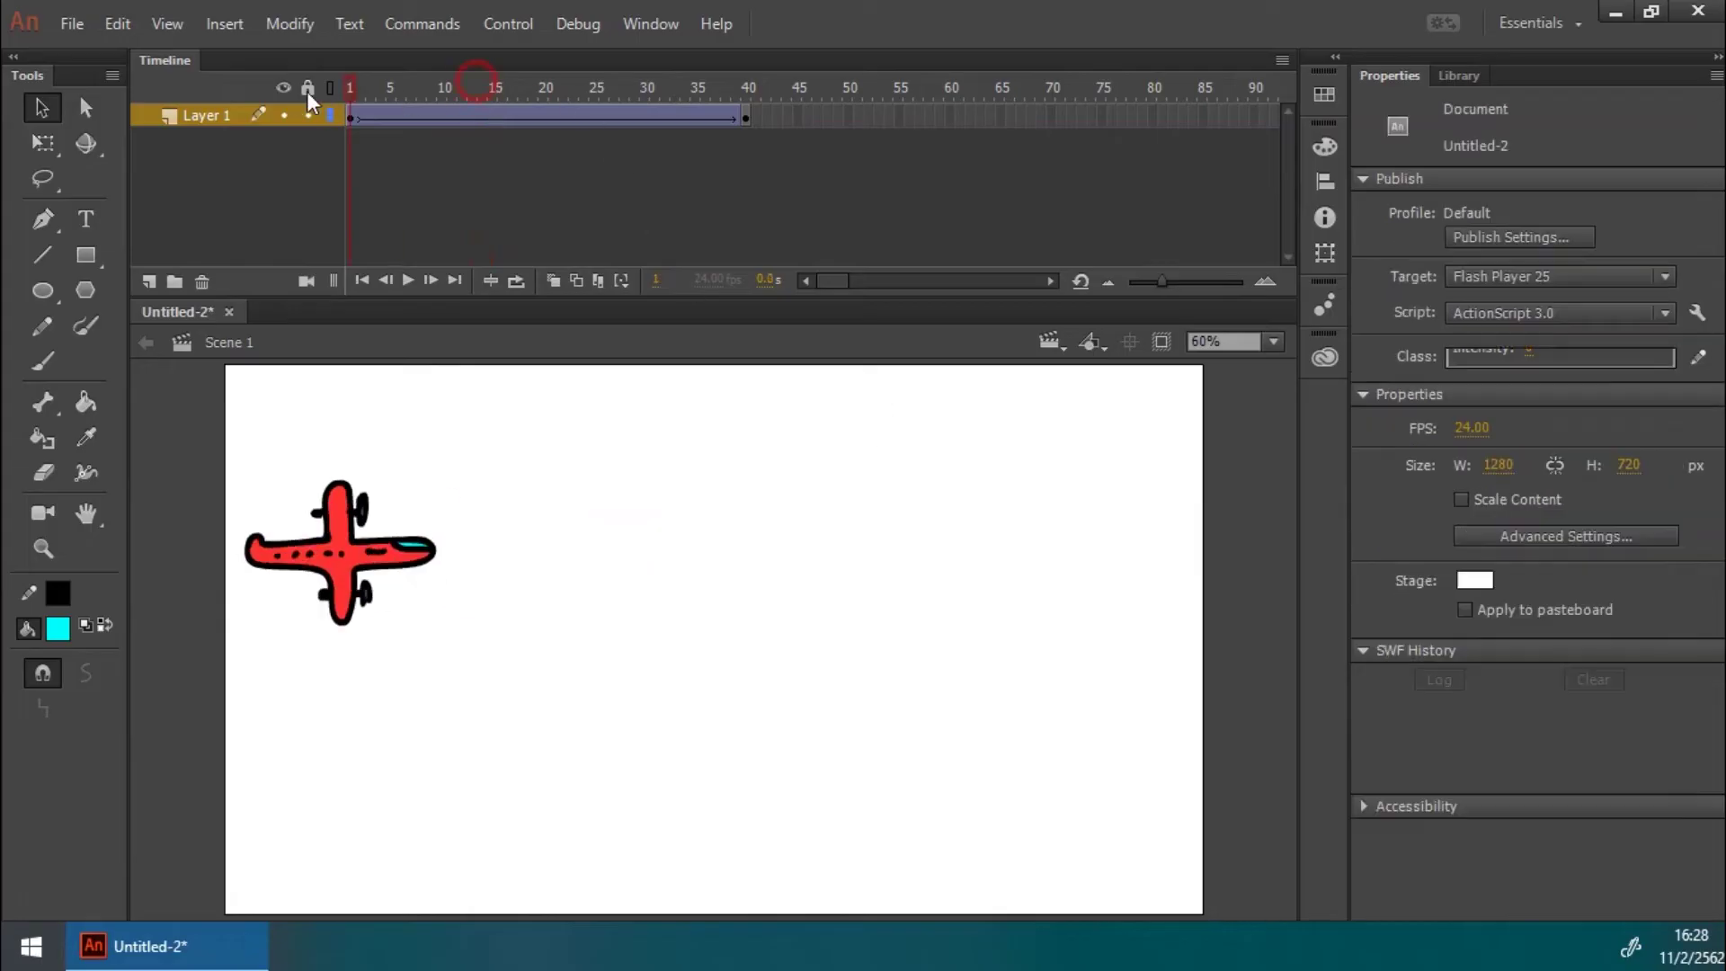
pyautogui.press('Return')
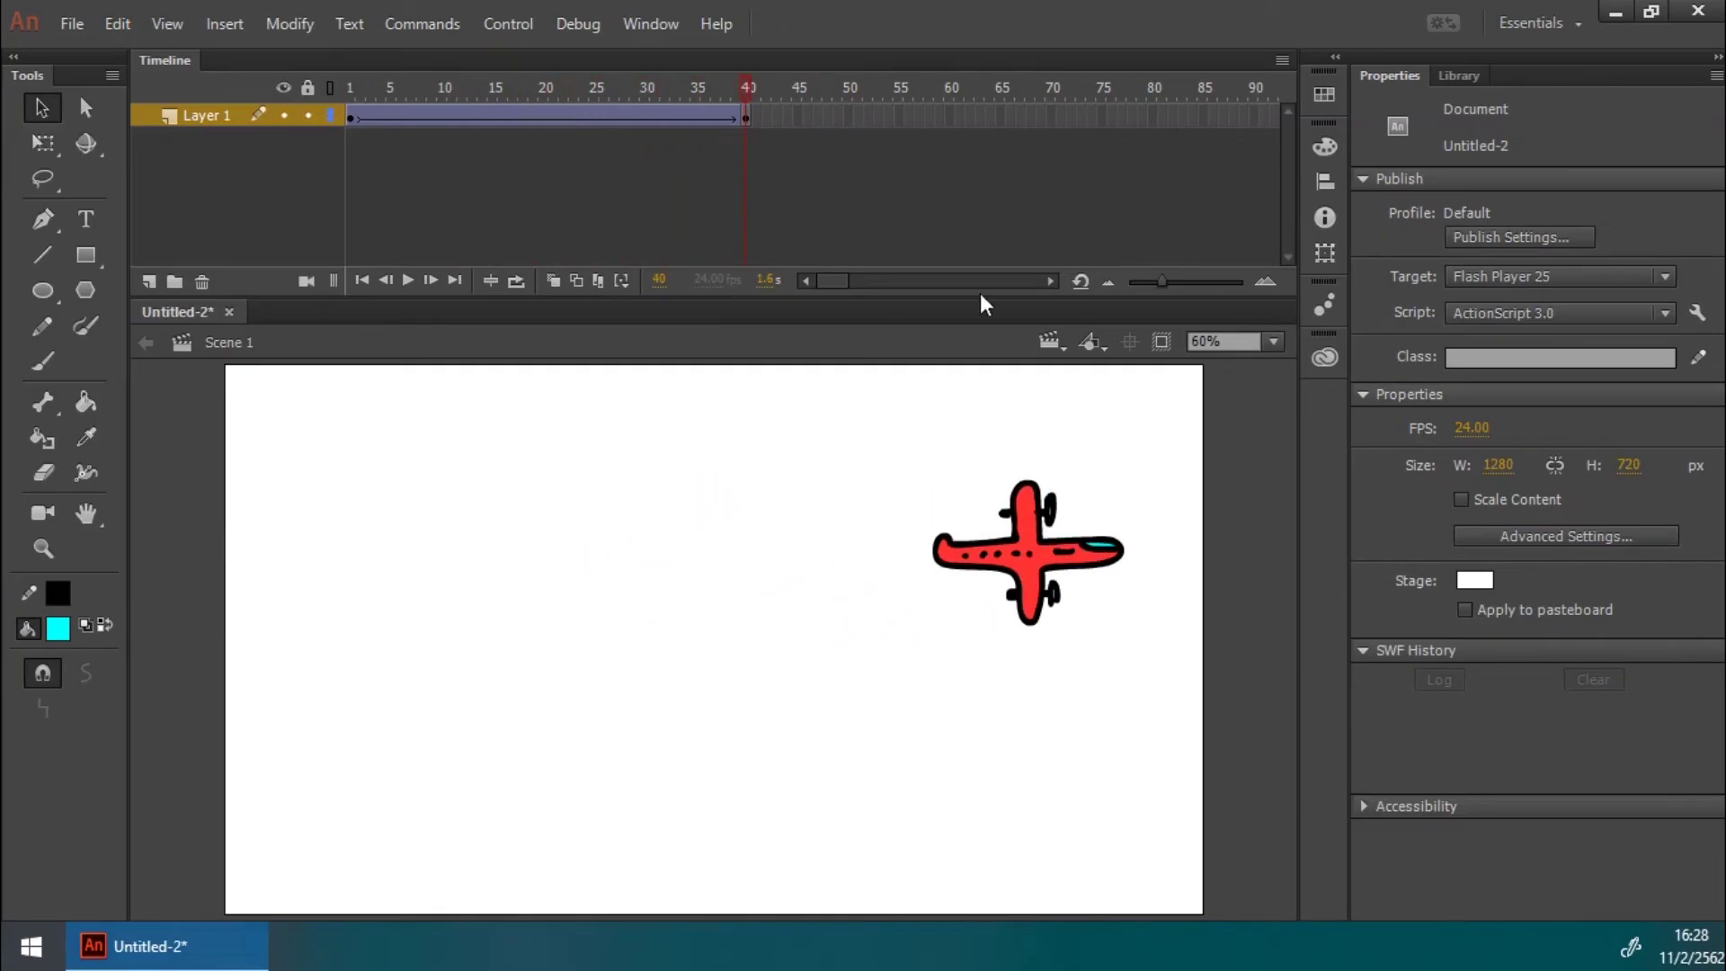
# Step: Switch the tween's rotation to counterclockwise (CCW), play the flight and return the playhead to frame 1
pyautogui.click(507, 117)
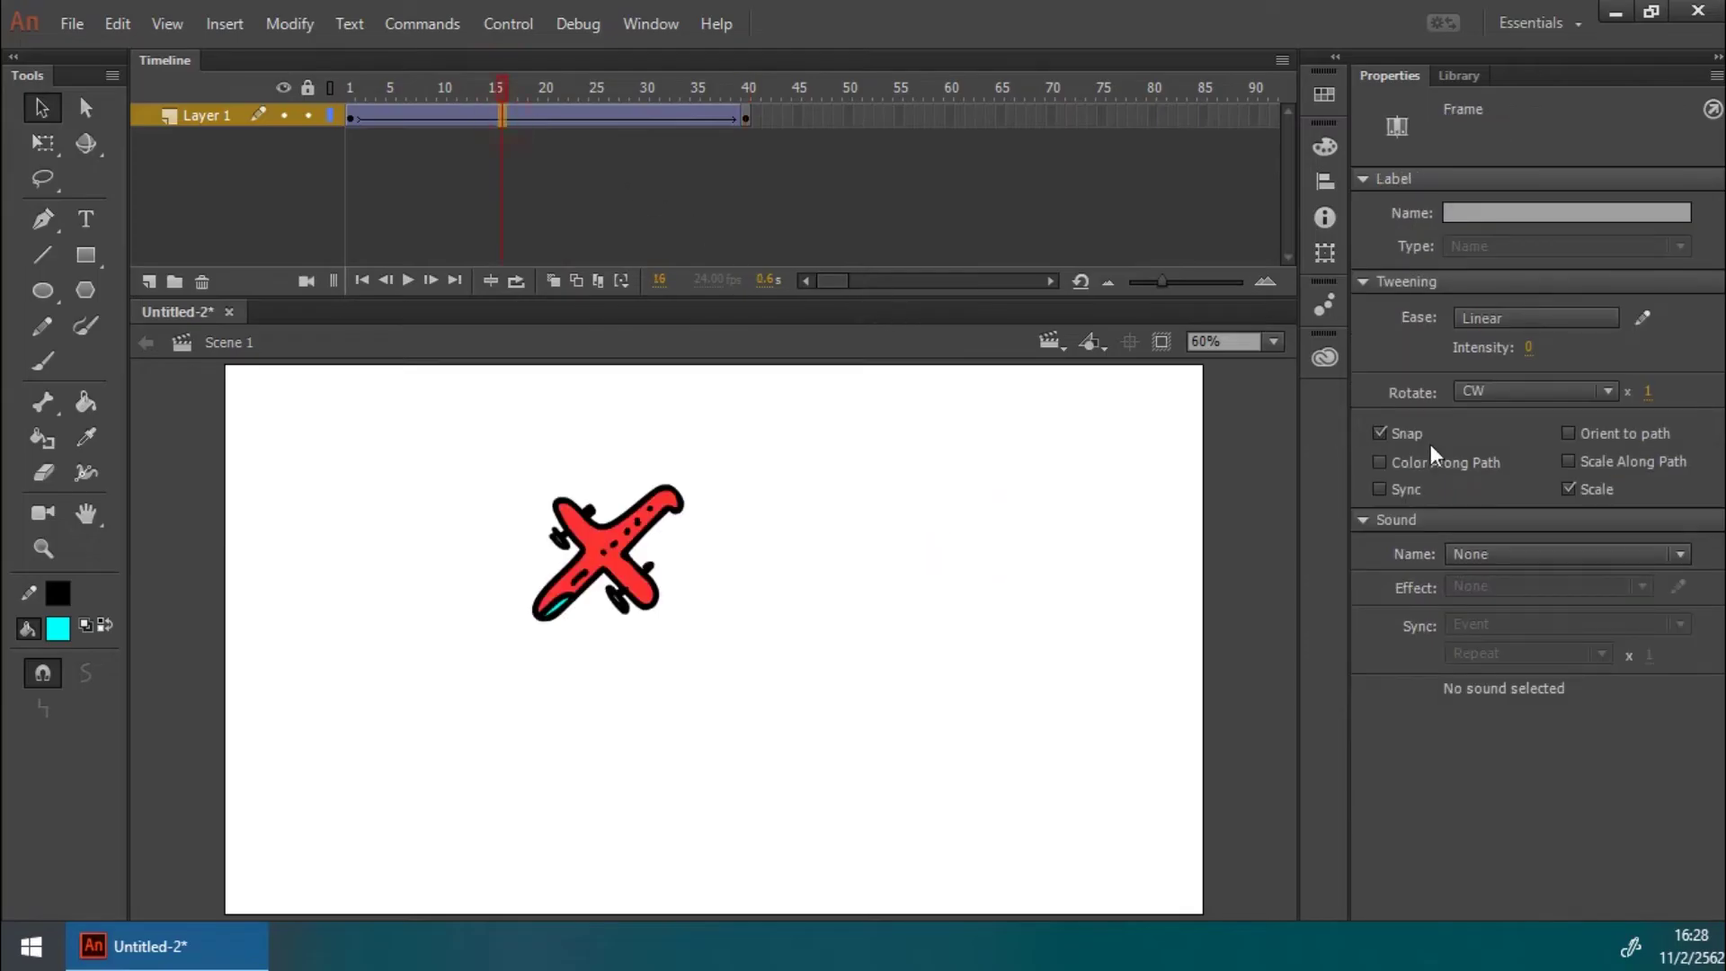
pyautogui.click(1524, 390)
pyautogui.click(1491, 494)
pyautogui.moveTo(501, 90); pyautogui.dragTo(288, 113)
pyautogui.press('Return')
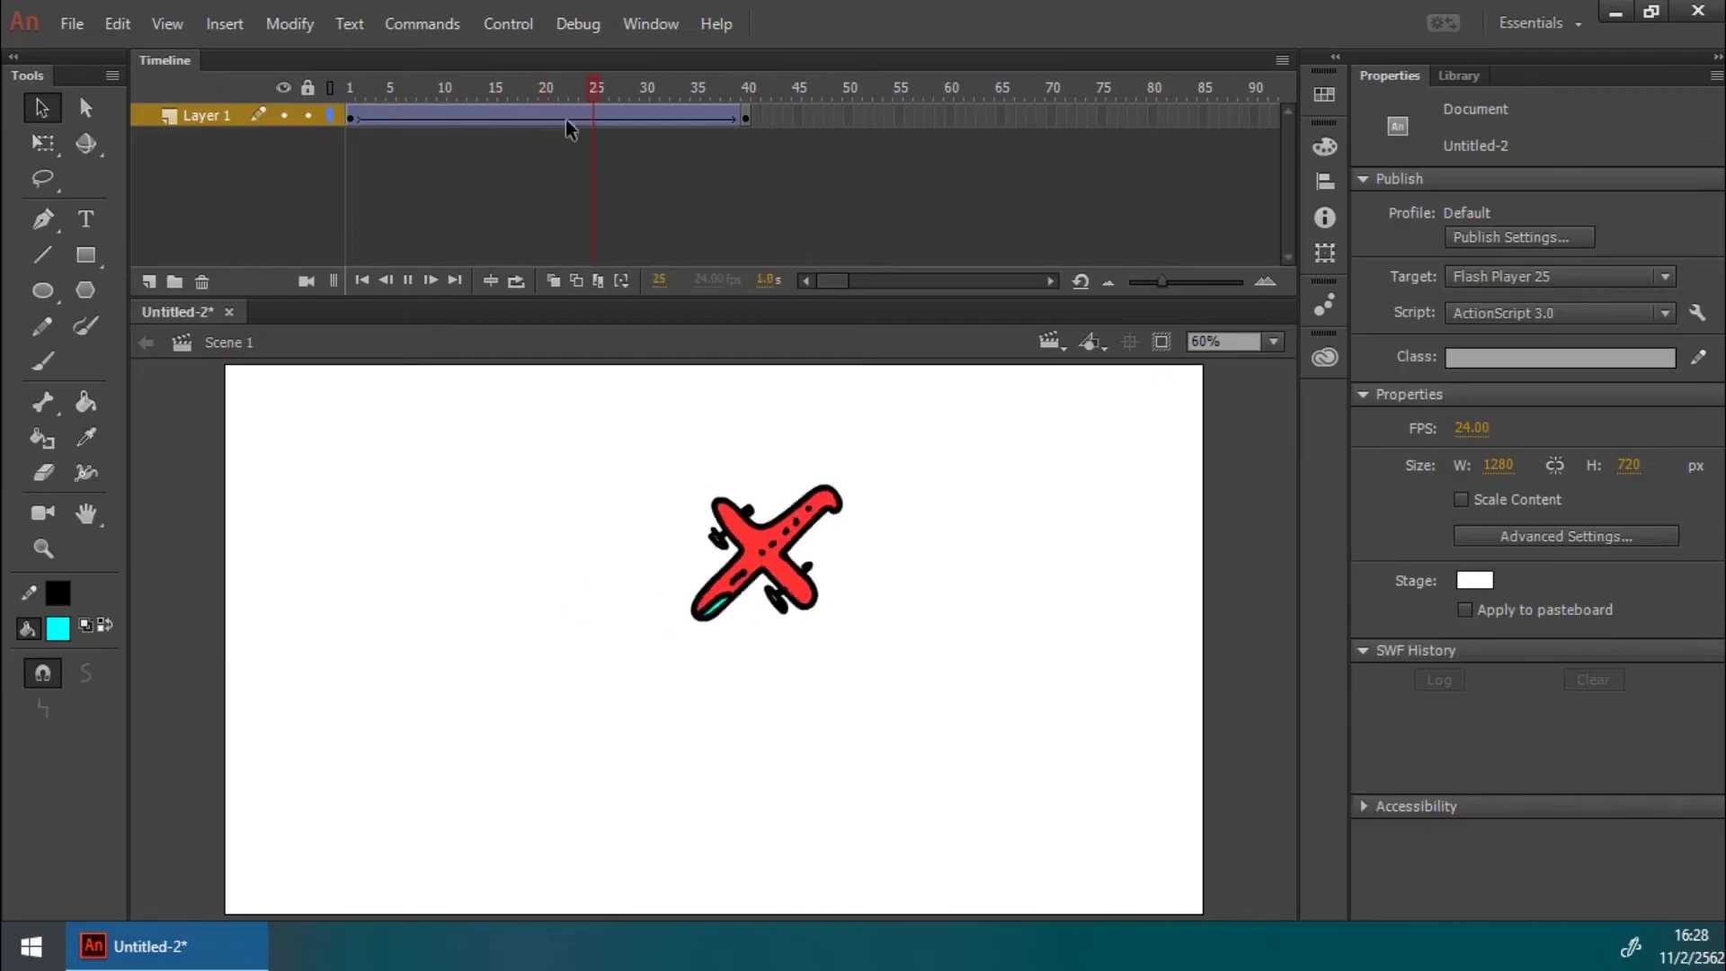
pyautogui.moveTo(599, 85); pyautogui.dragTo(349, 95)
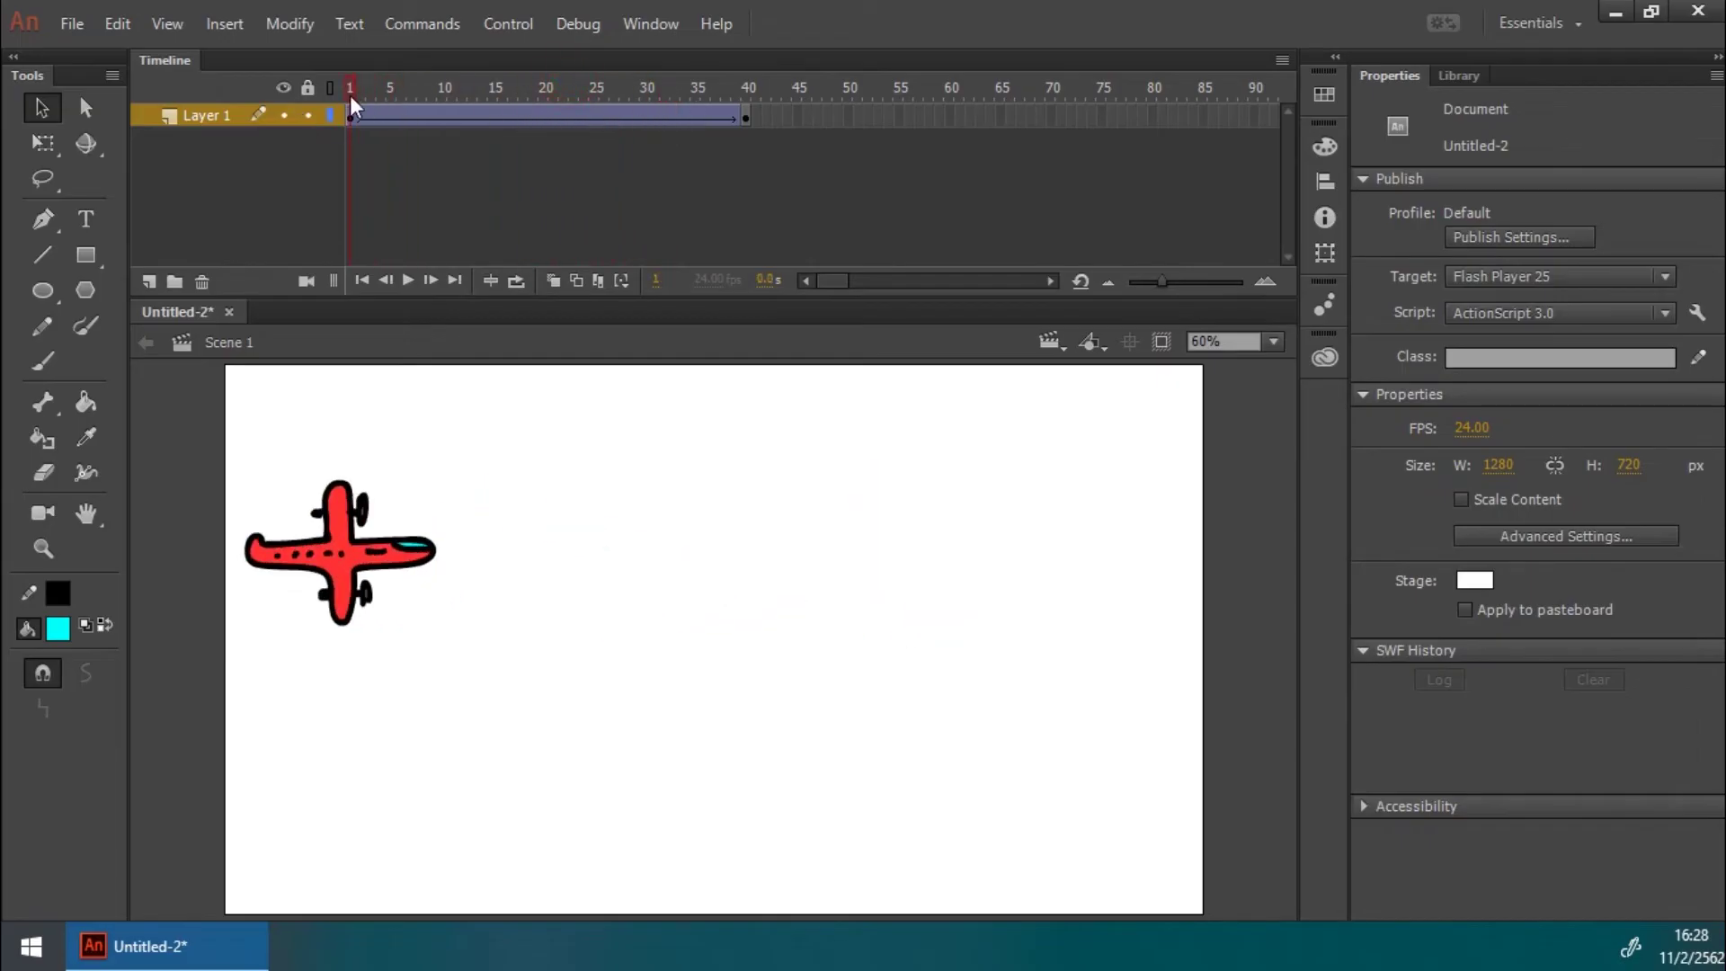
# Step: Set the tween's rotation to None and check the airplane in the first keyframe and the end keyframe at frame 40
pyautogui.click(521, 117)
pyautogui.click(1492, 392)
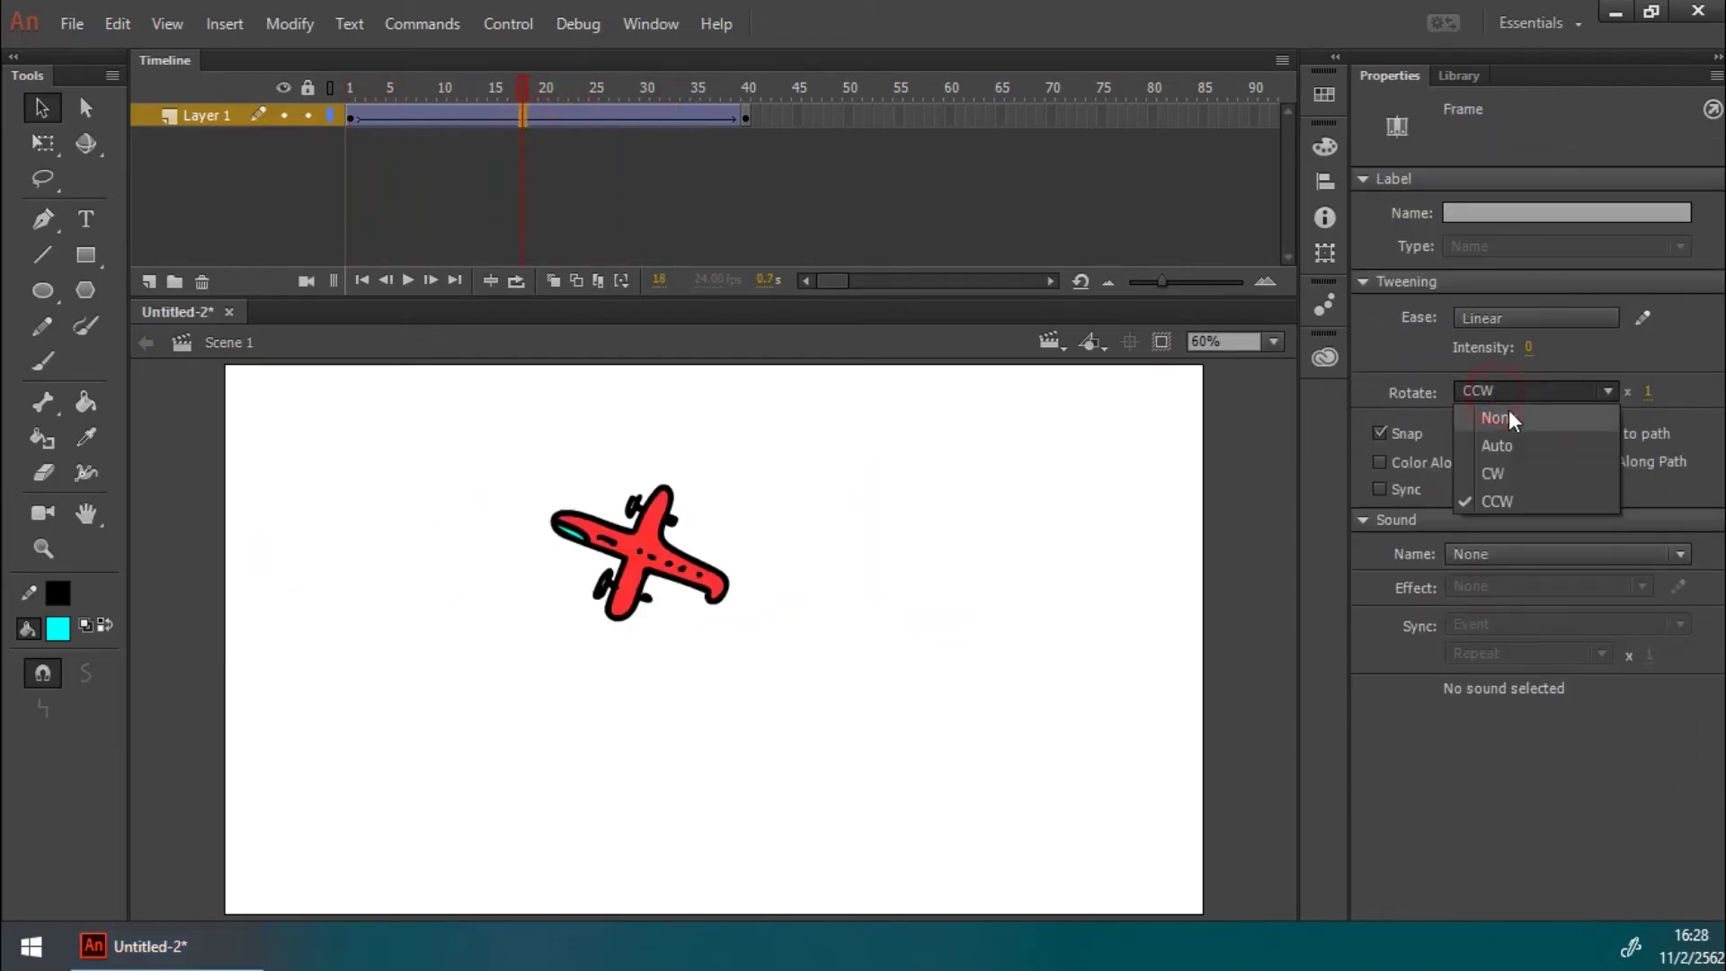
pyautogui.click(1503, 413)
pyautogui.click(347, 92)
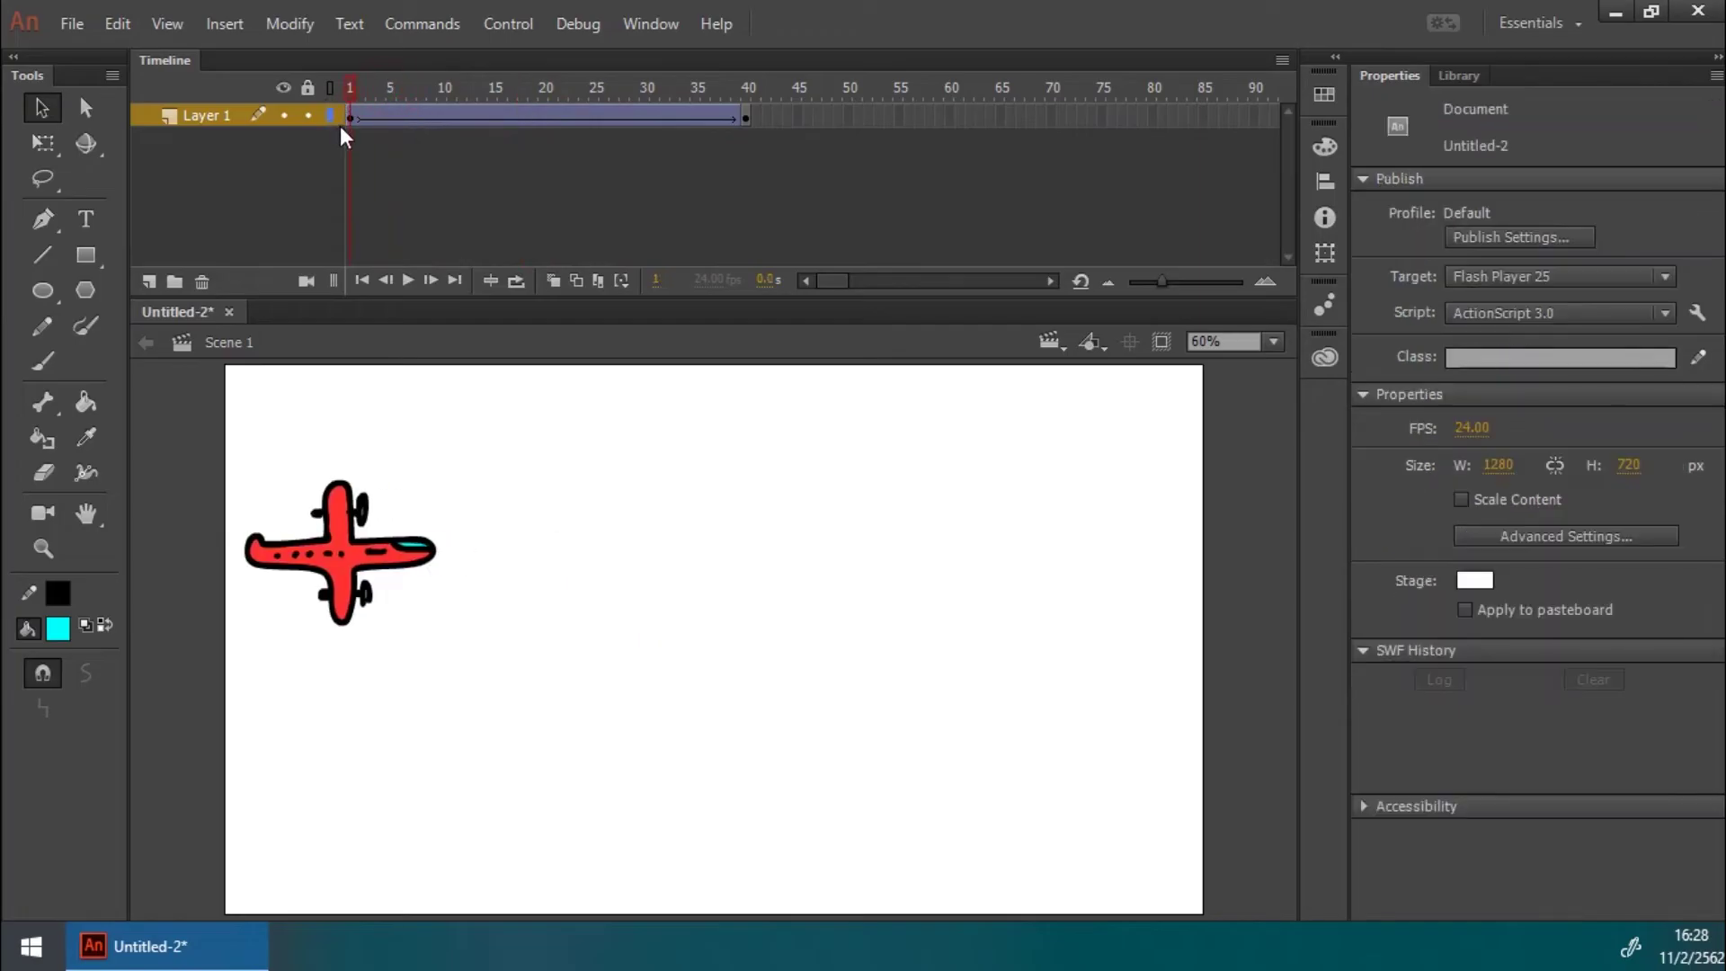
pyautogui.click(352, 114)
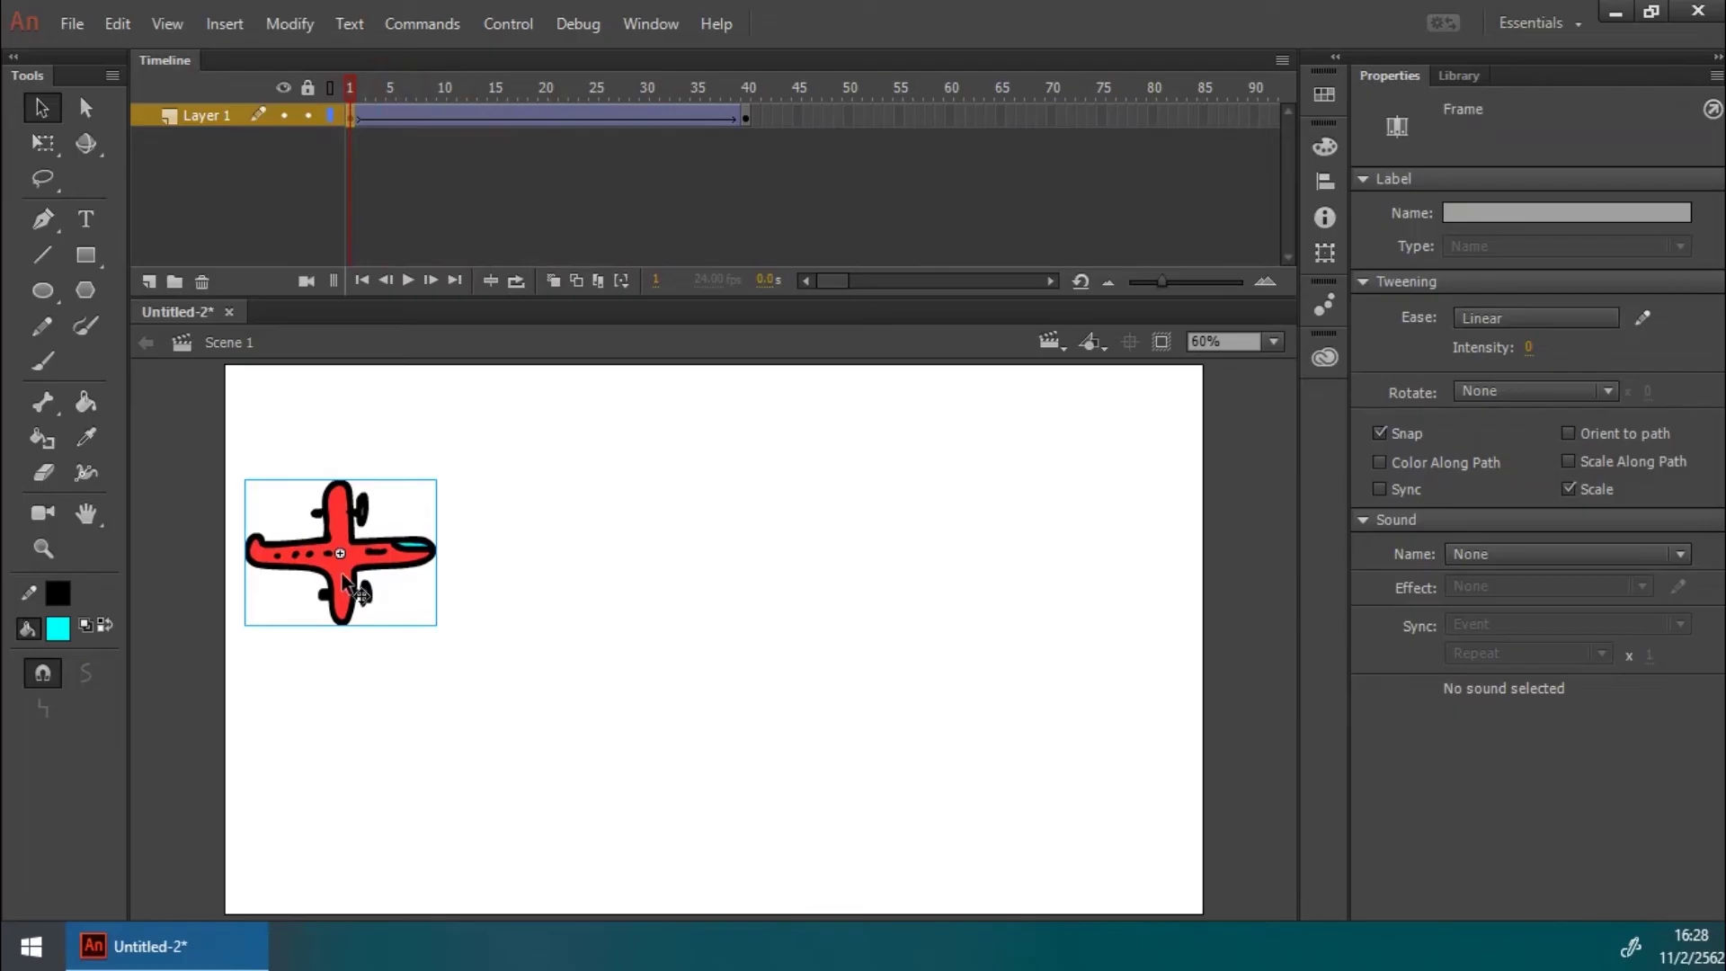
pyautogui.click(743, 117)
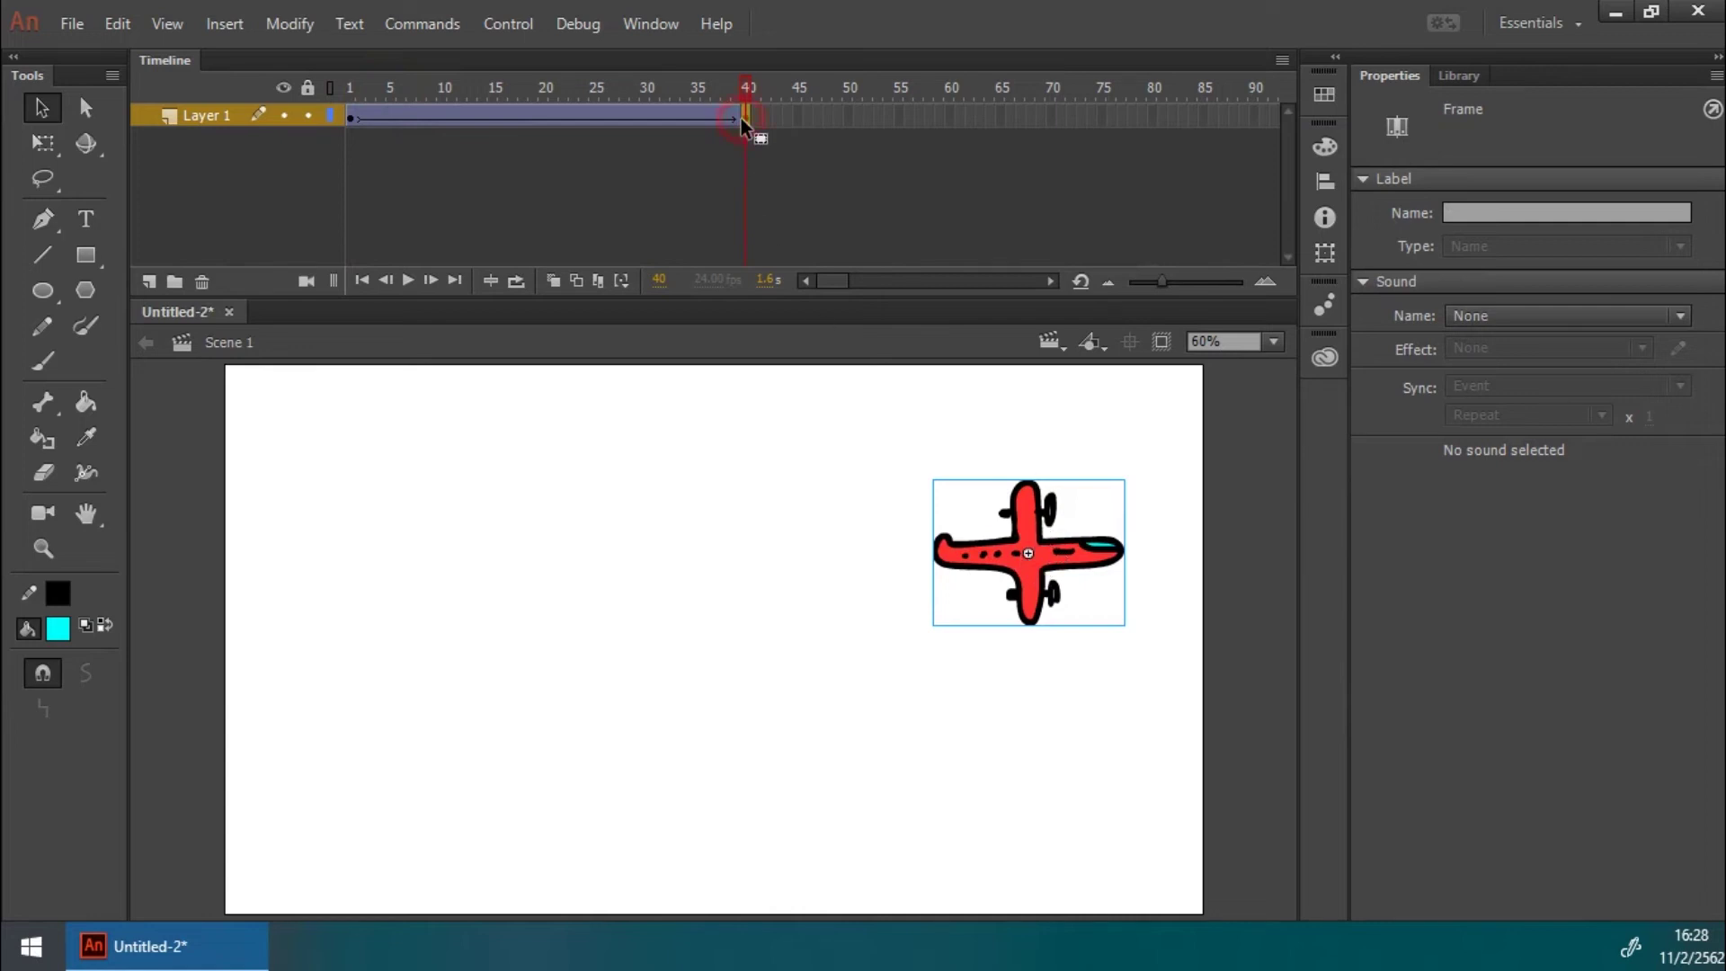
# Step: Enlarge the airplane in the frame 40 keyframe with Free Transform to about 426 × 326 px, play the flight and return to frame 1
pyautogui.rightClick(1027, 532)
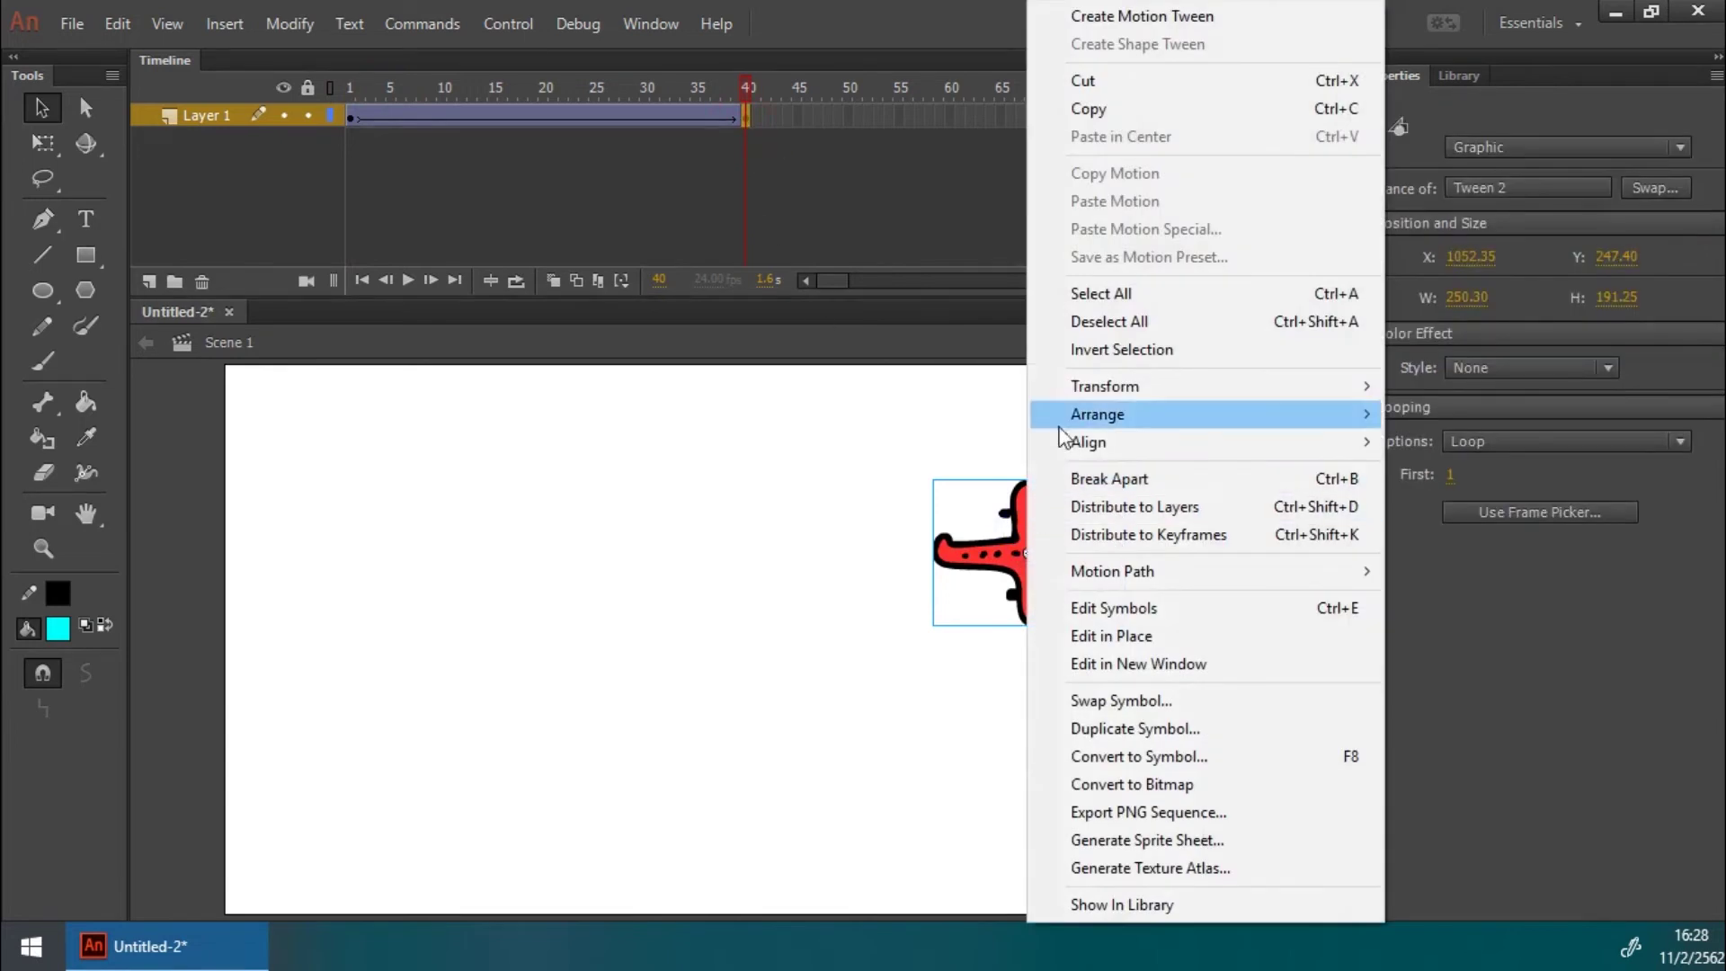
pyautogui.moveTo(1076, 393)
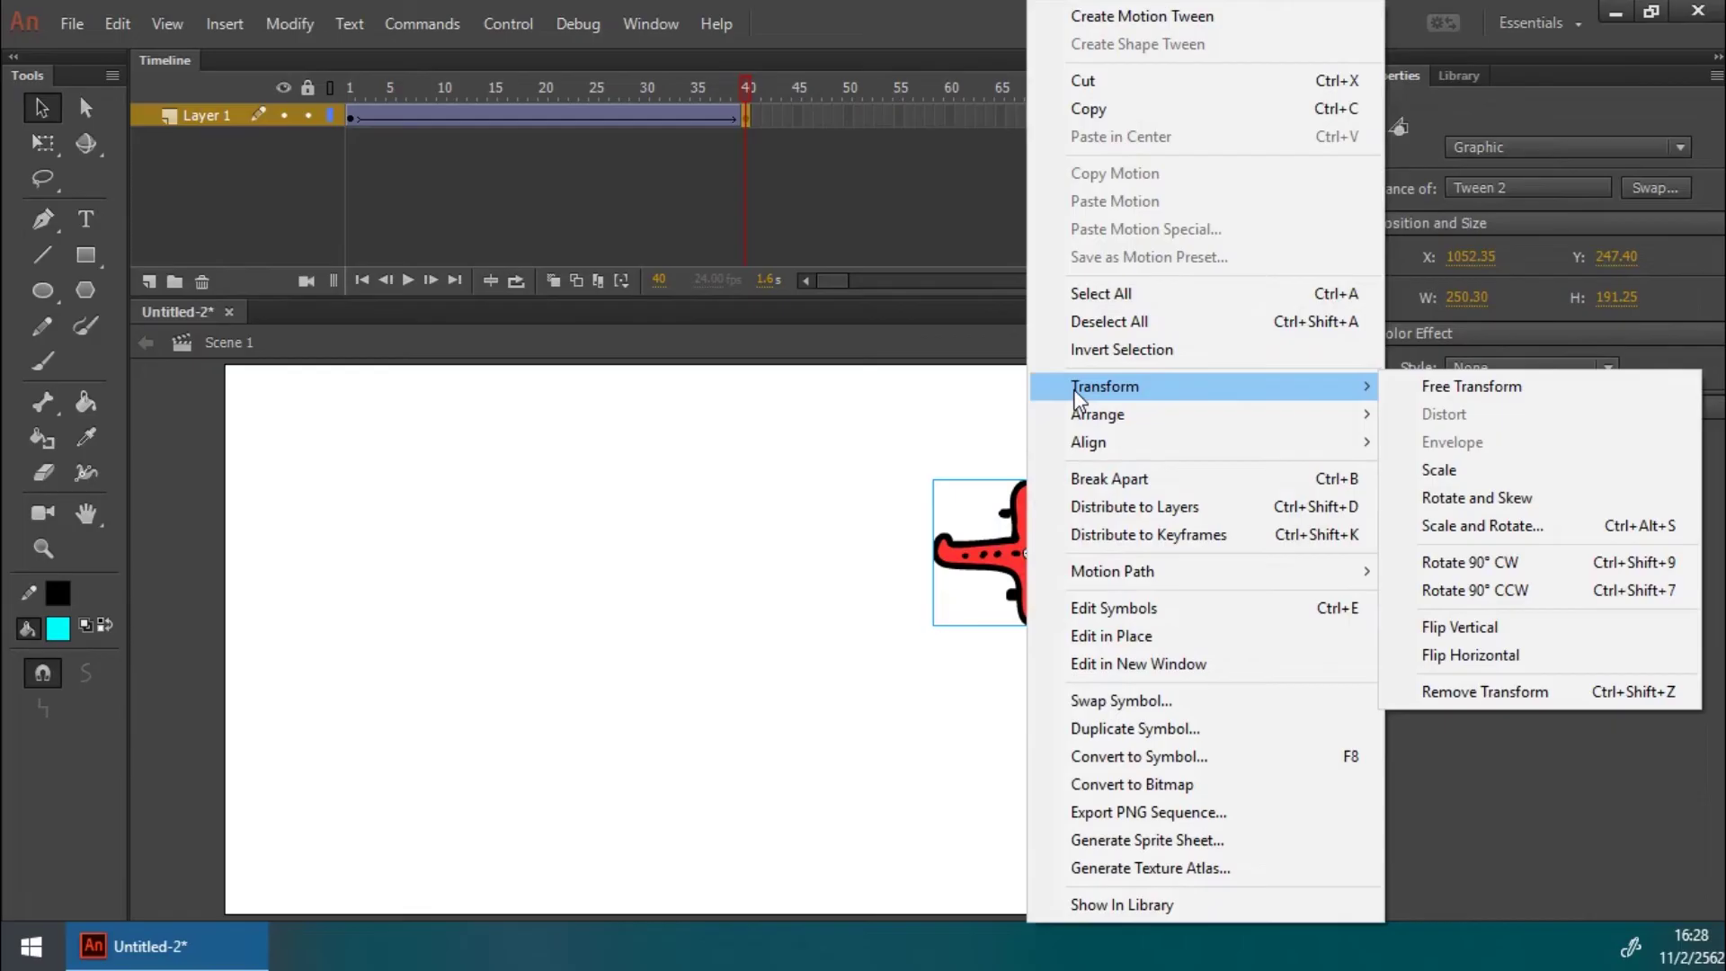
pyautogui.click(1410, 386)
pyautogui.click(1164, 433)
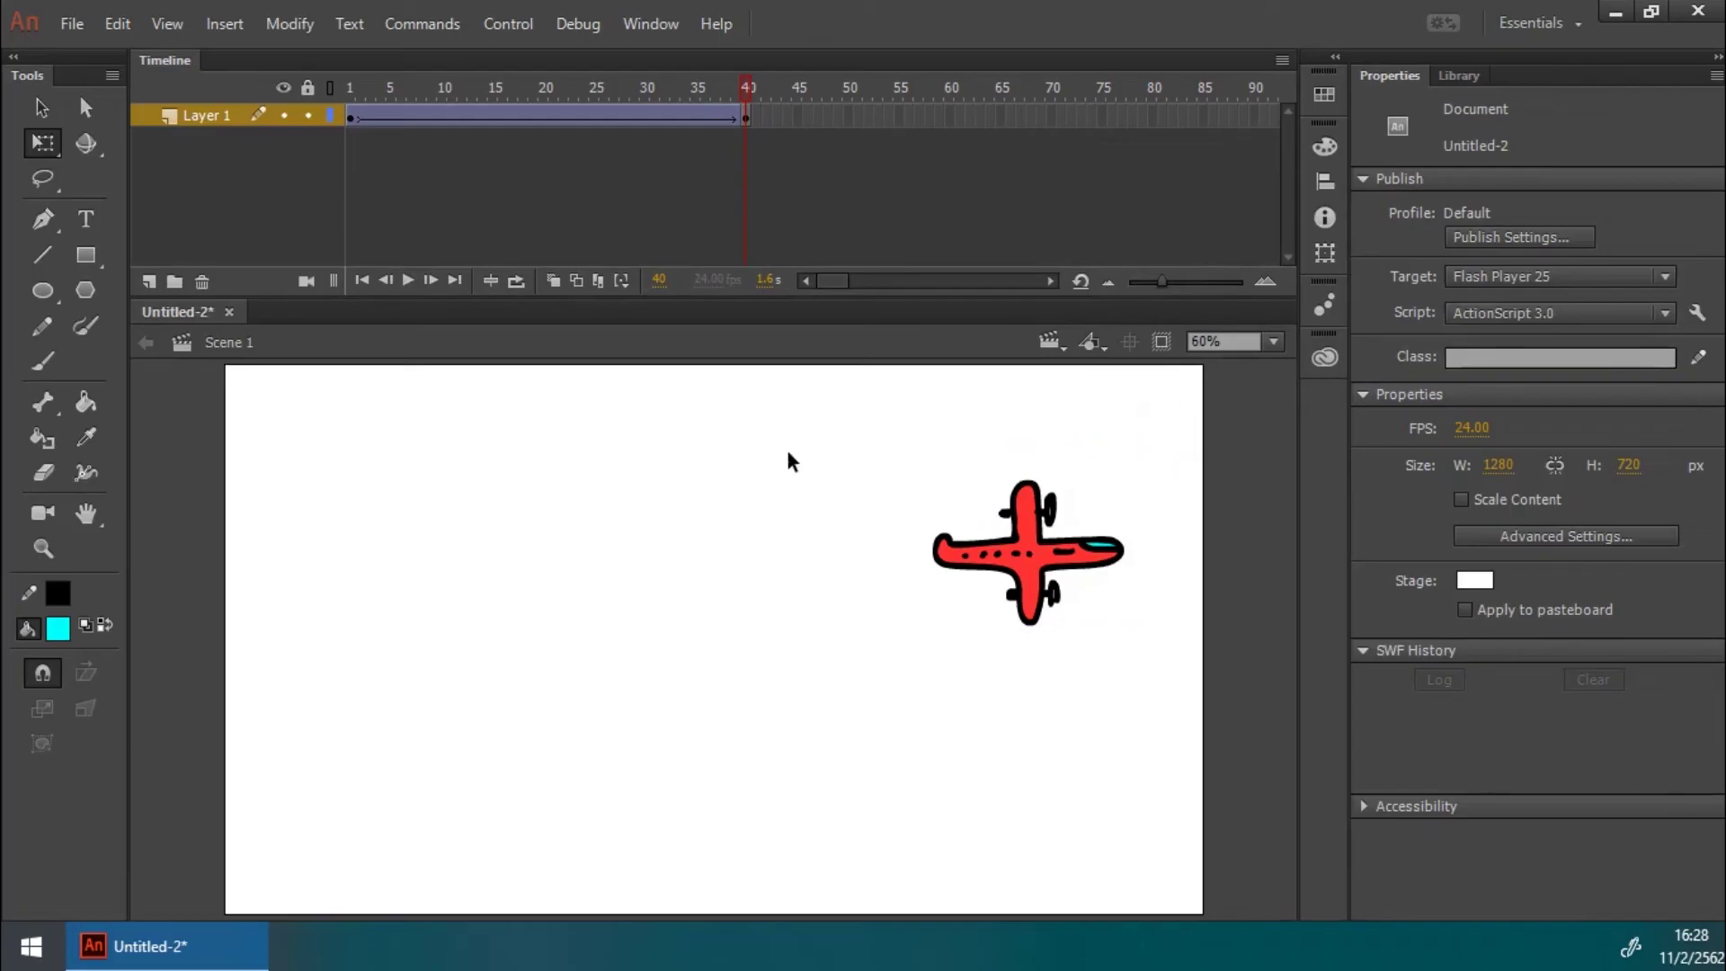
pyautogui.click(41, 107)
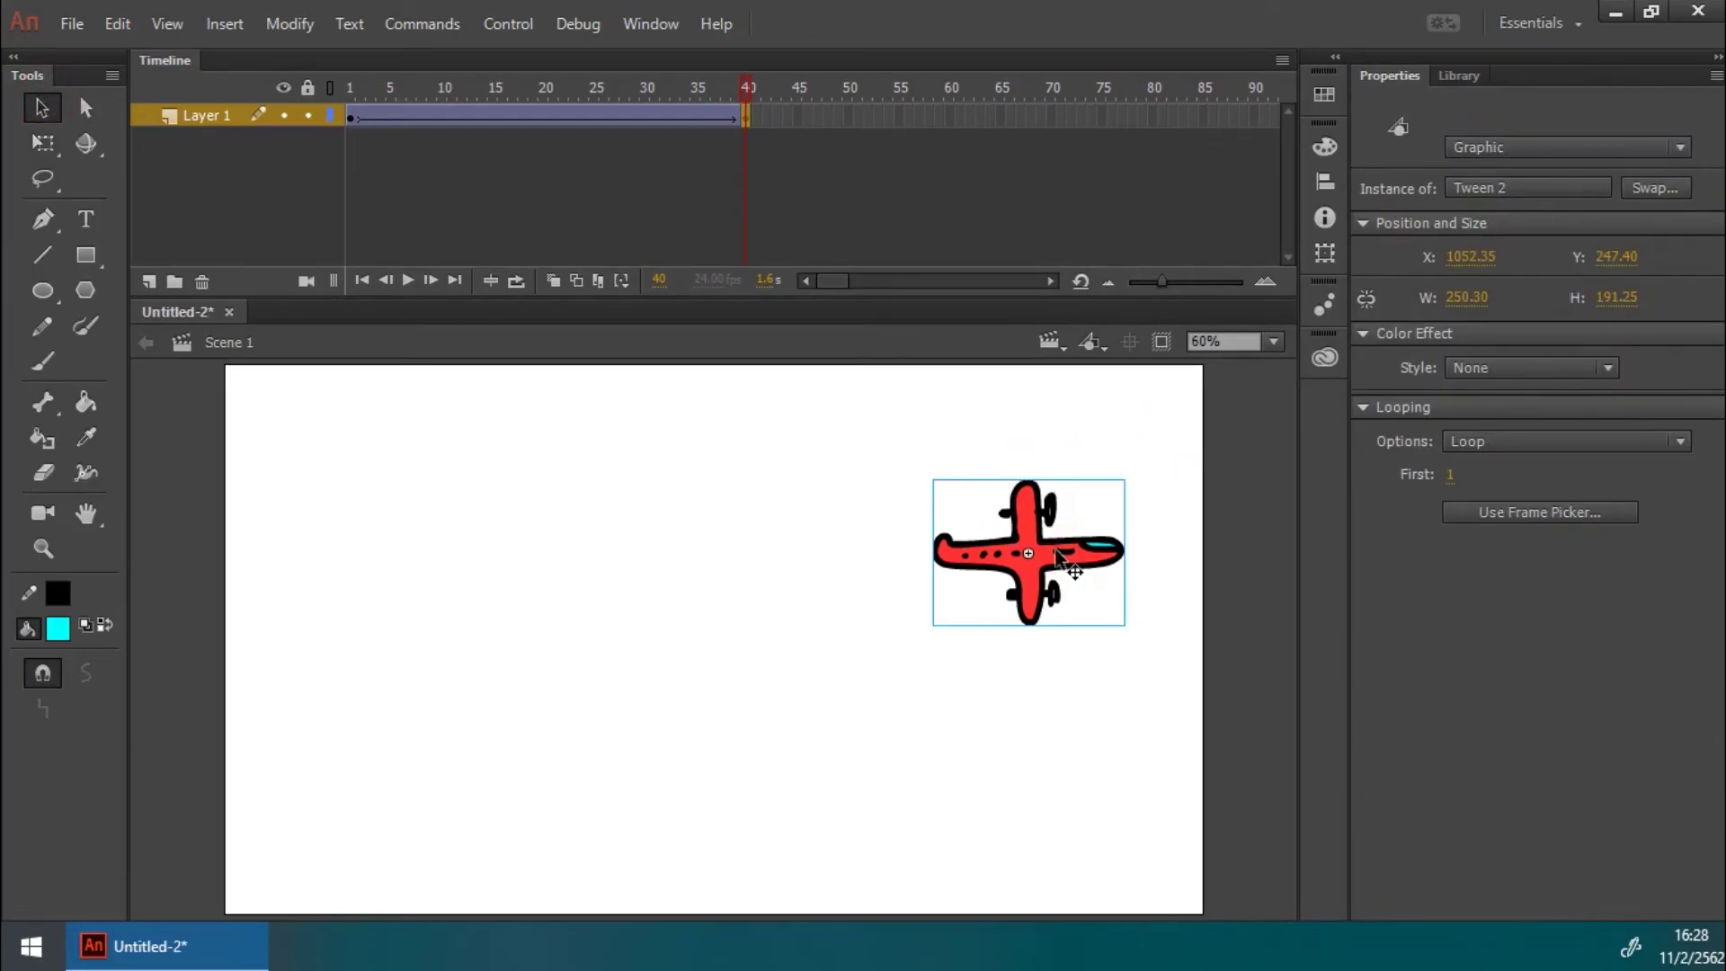
pyautogui.click(43, 142)
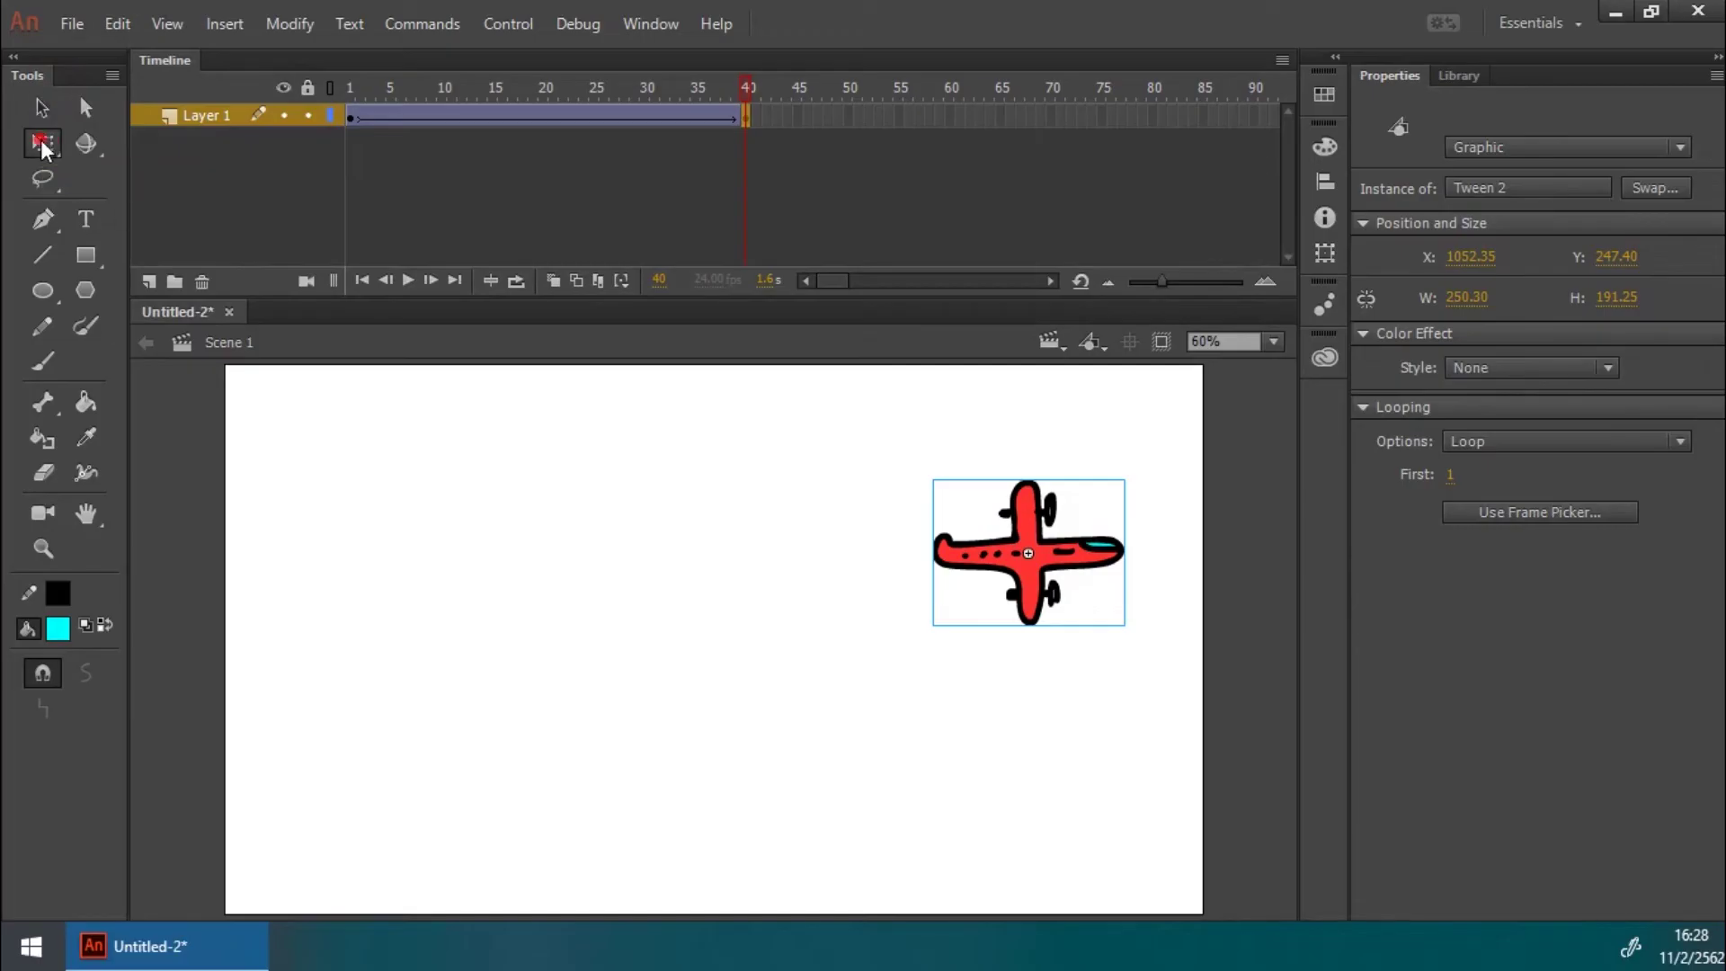
pyautogui.moveTo(879, 421); pyautogui.dragTo(1157, 731)
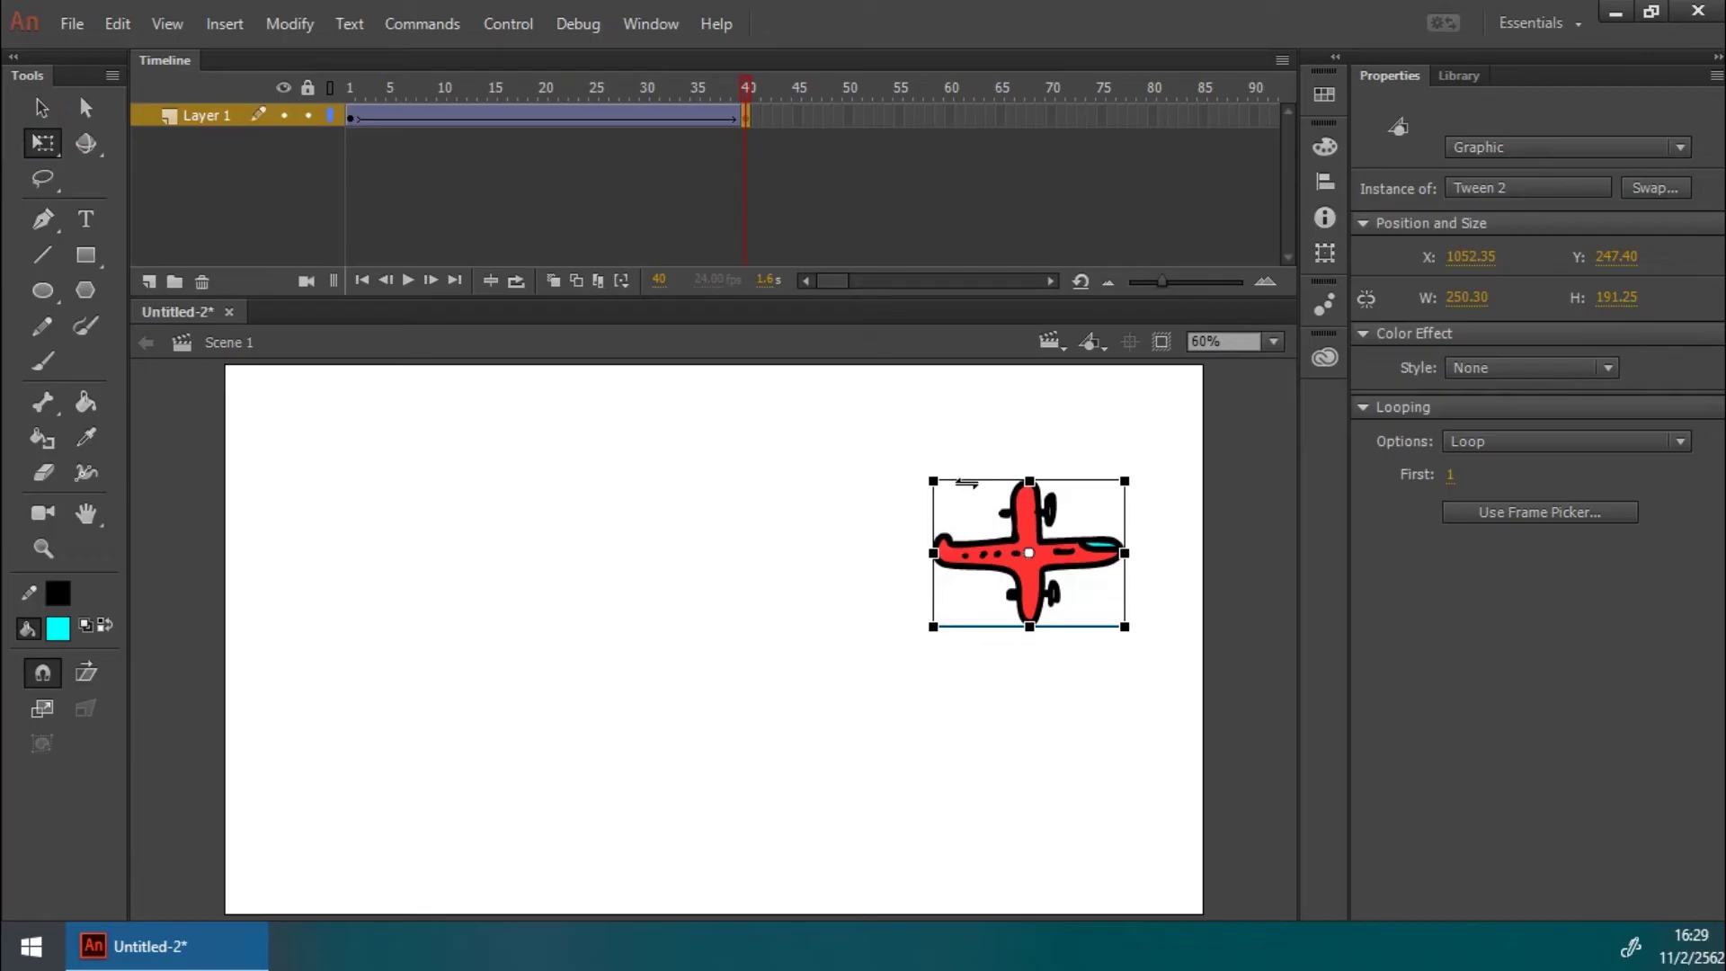
pyautogui.moveTo(1128, 478); pyautogui.dragTo(1187, 415)
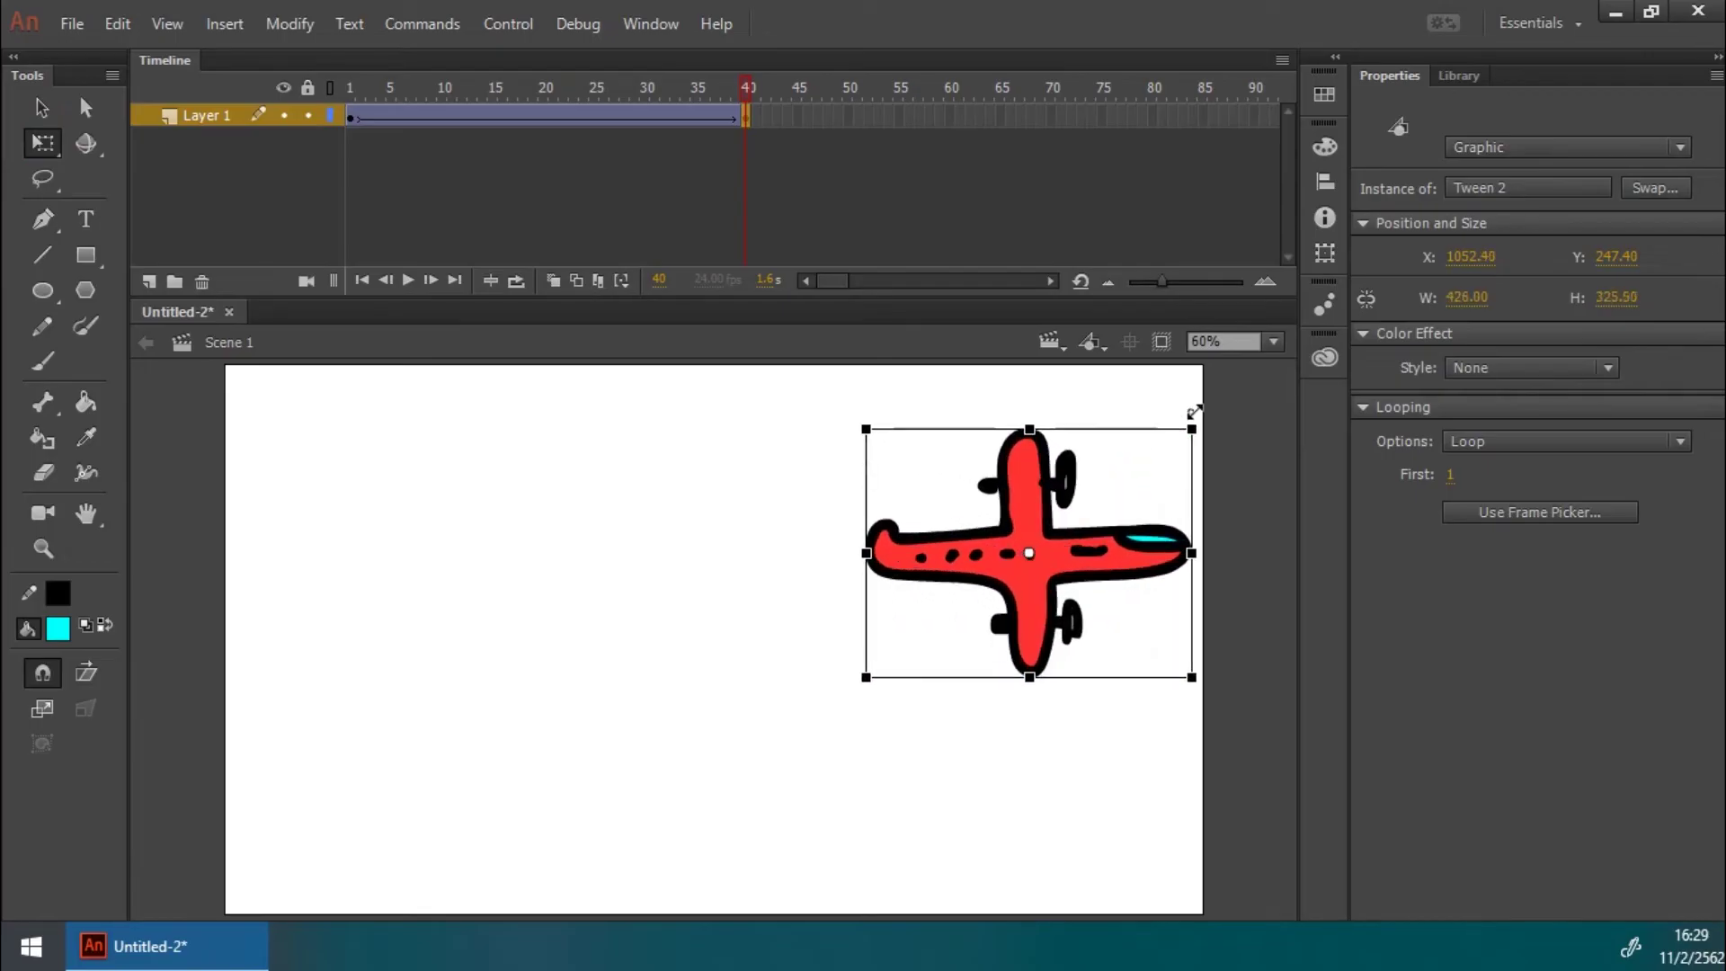
pyautogui.click(1243, 474)
pyautogui.moveTo(766, 107); pyautogui.dragTo(277, 115)
pyautogui.press('Return')
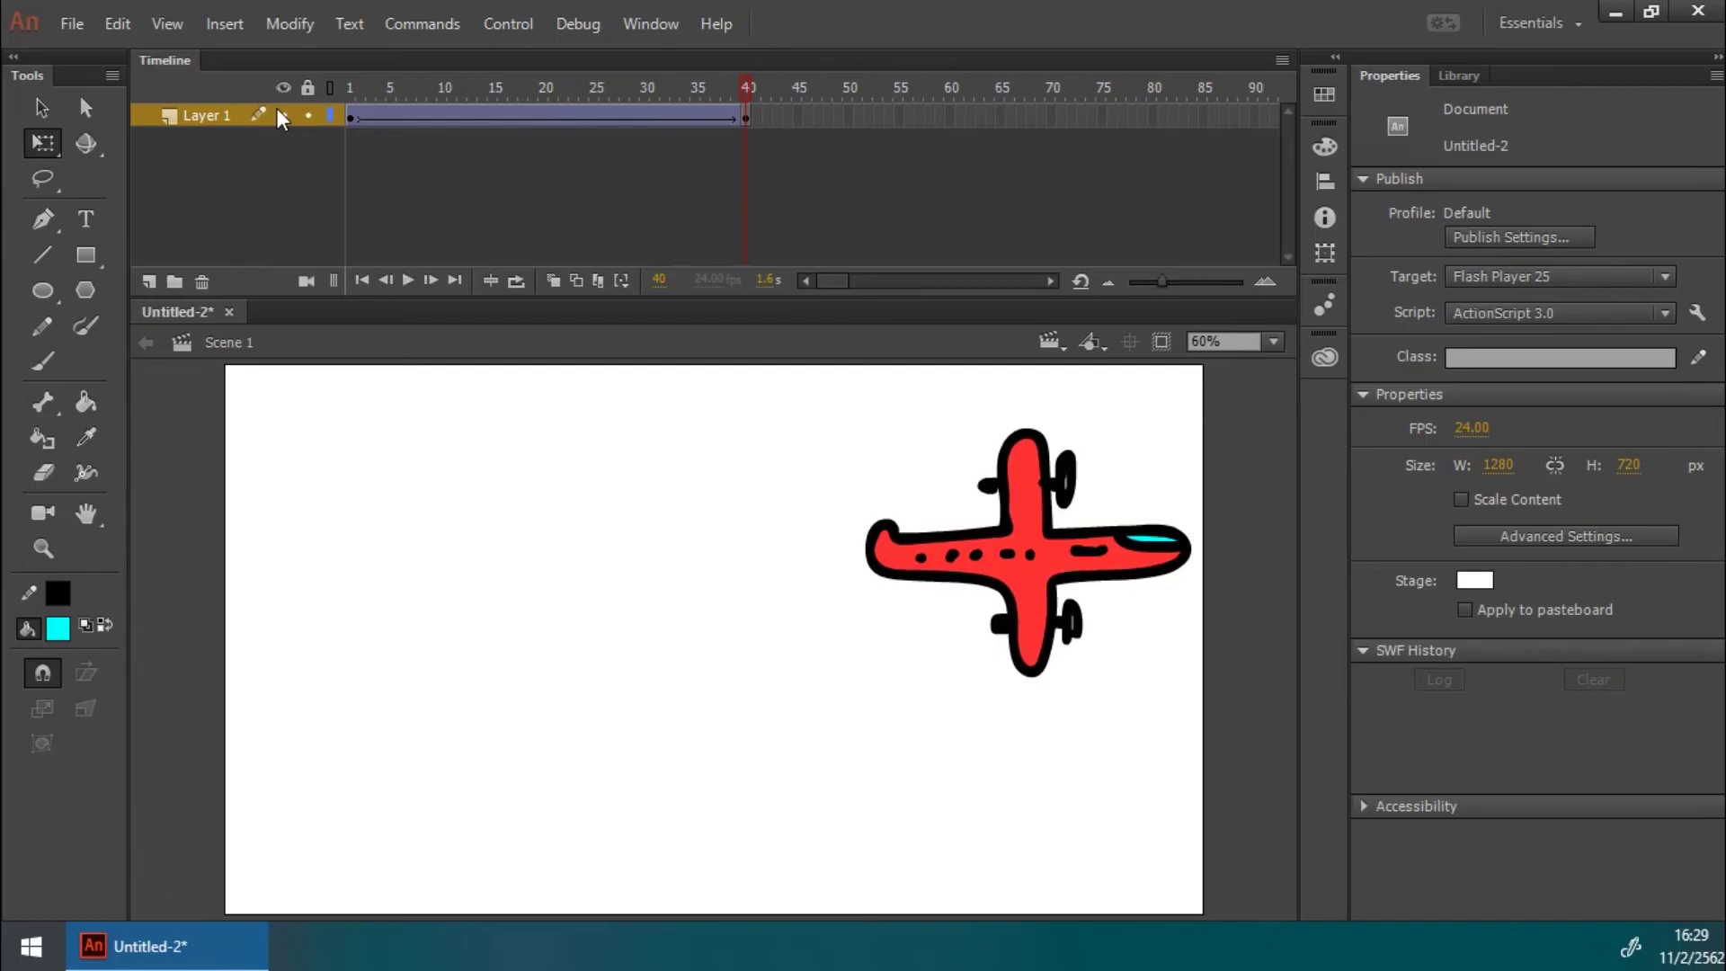
pyautogui.moveTo(766, 106); pyautogui.dragTo(337, 91)
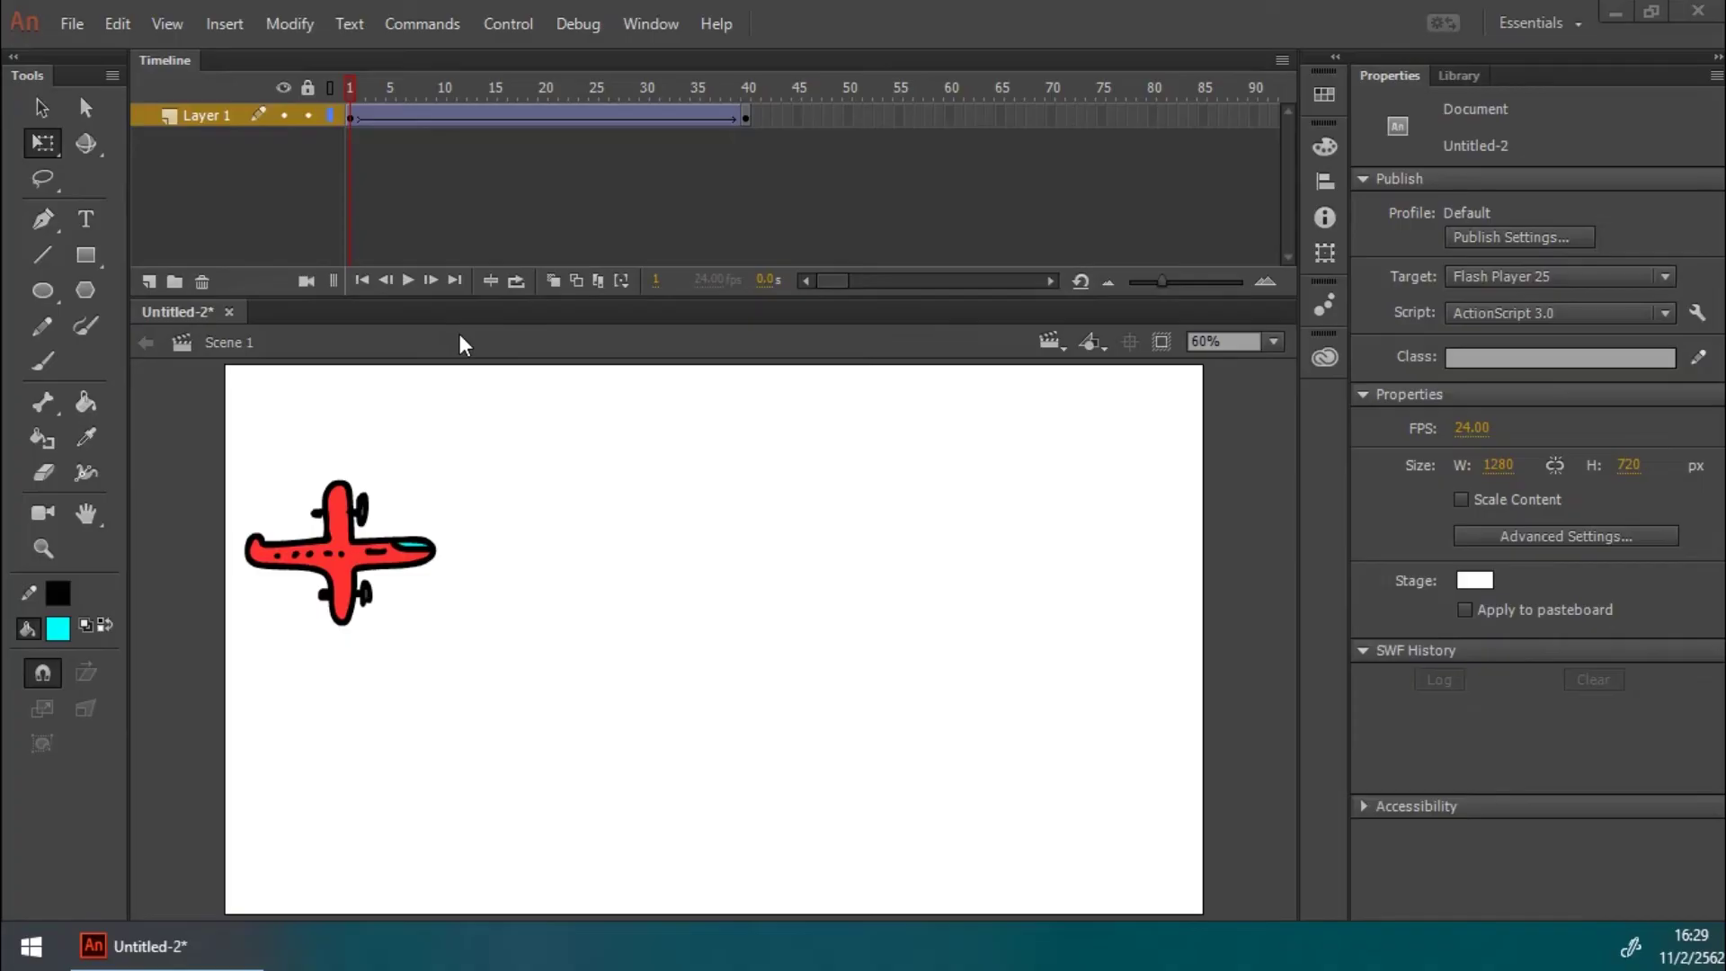
# Step: Close the airplane document without saving, create a new ActionScript 3.0 document and fit its stage in the window
pyautogui.click(229, 312)
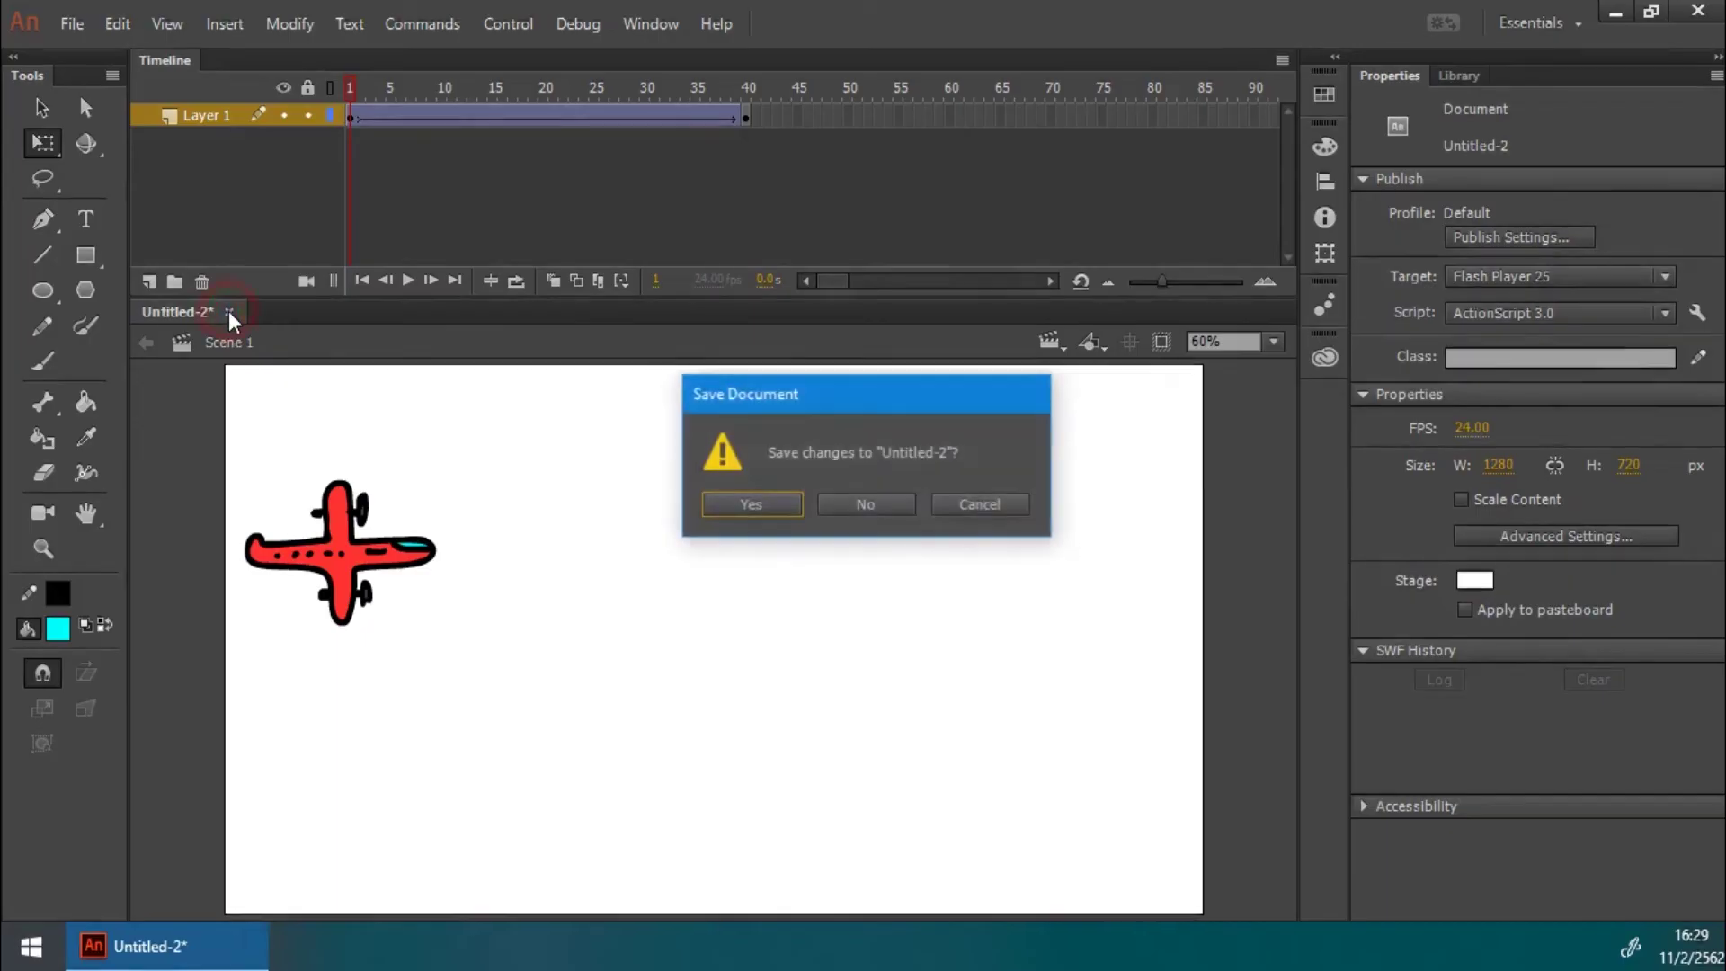
pyautogui.click(877, 507)
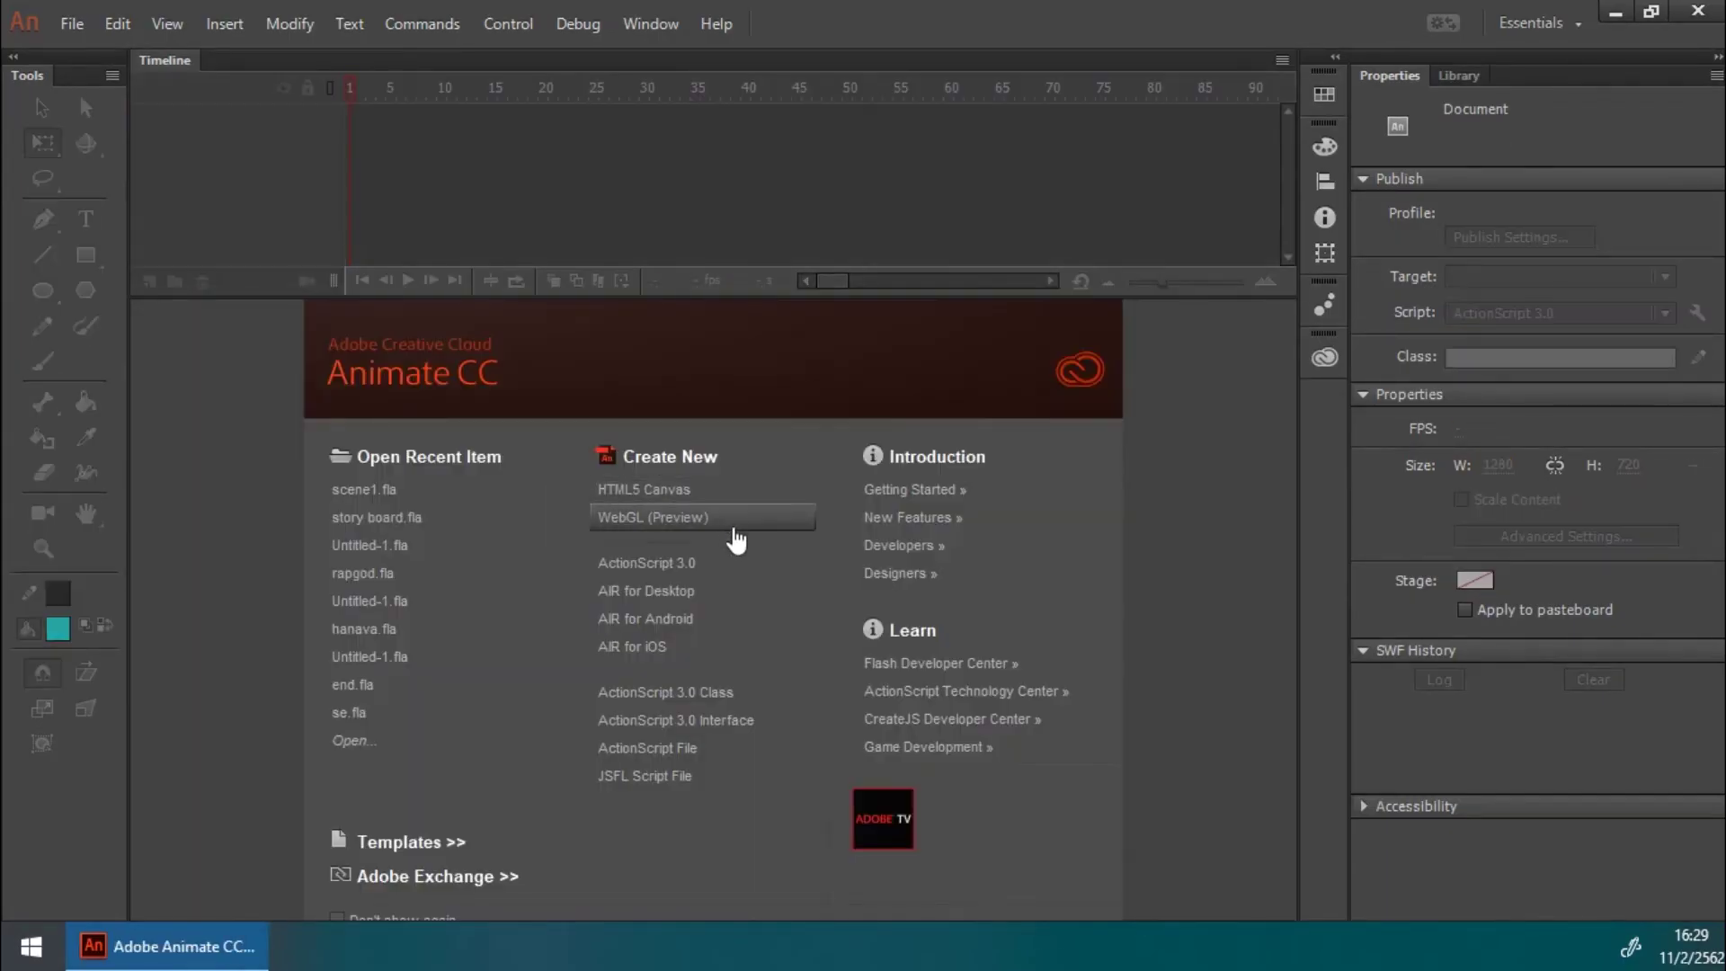
pyautogui.click(663, 567)
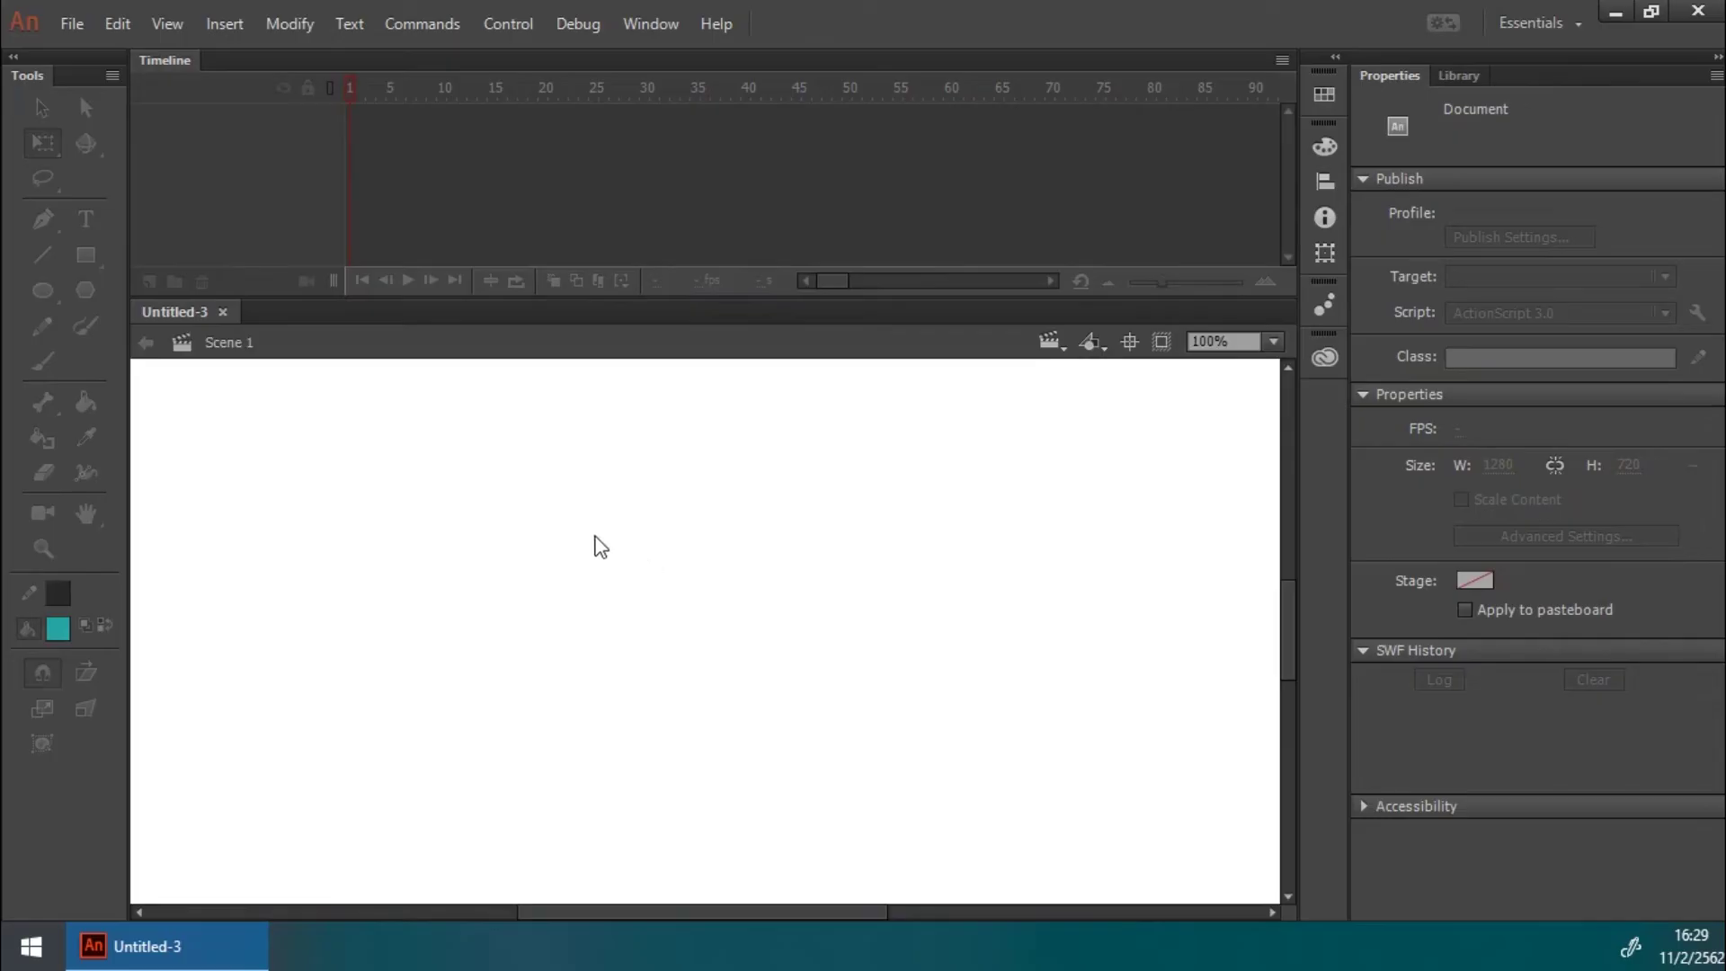
pyautogui.click(1259, 342)
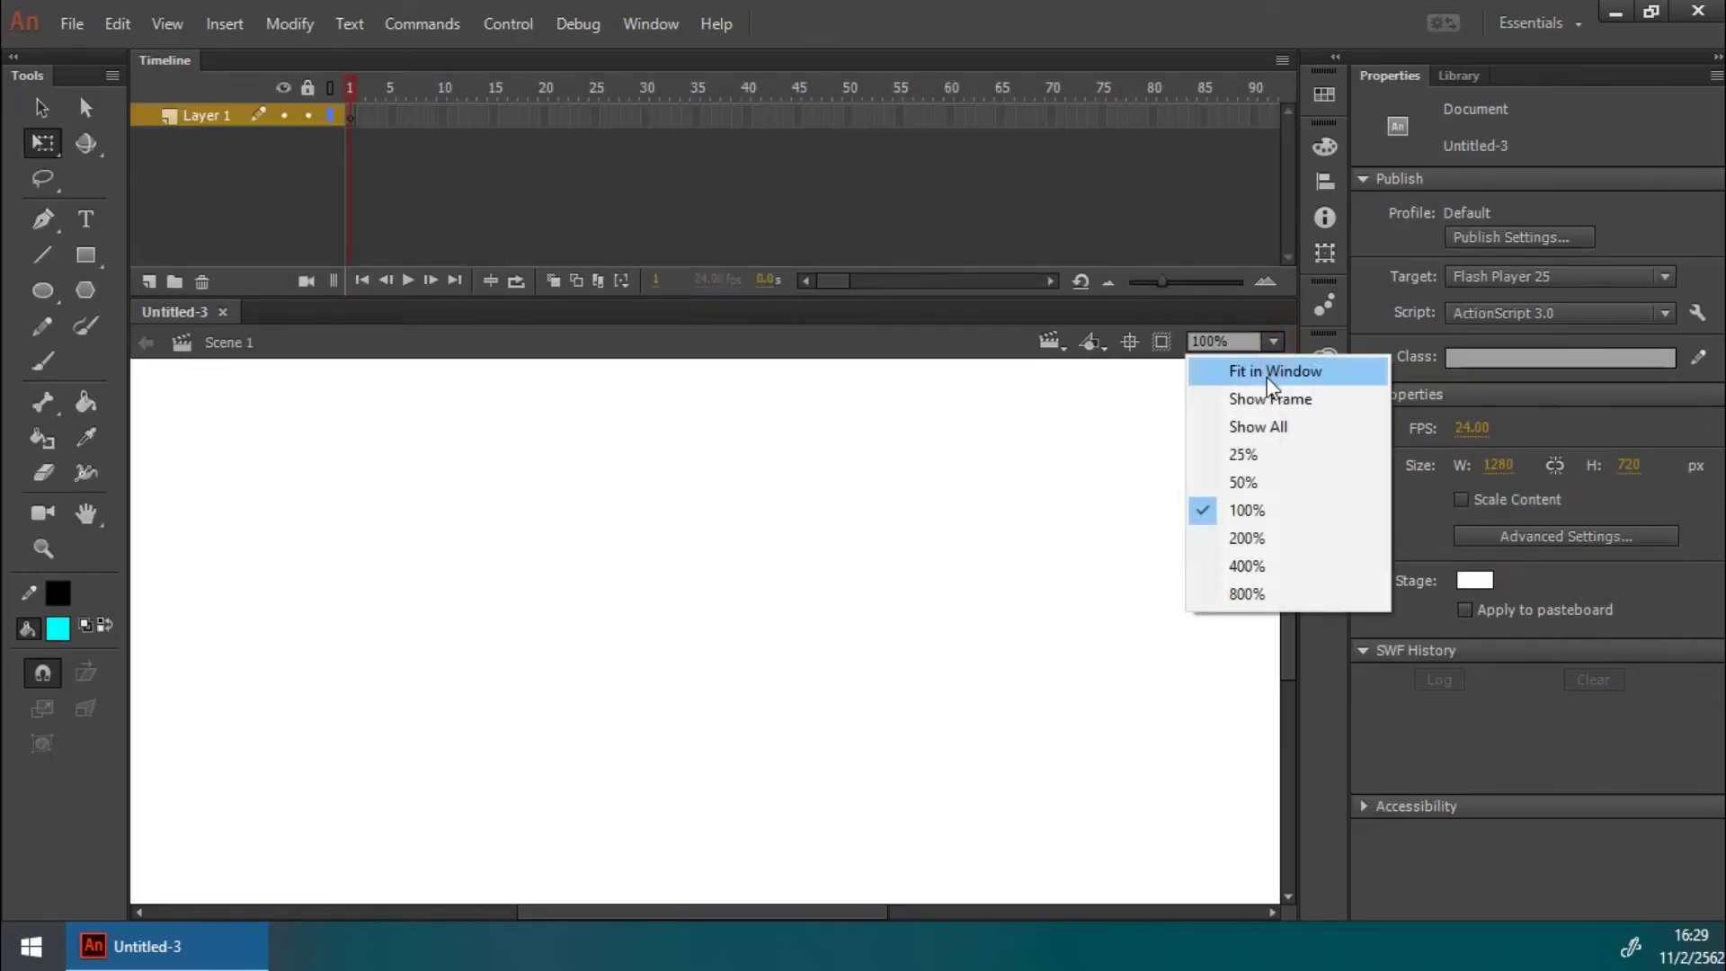
pyautogui.click(1264, 373)
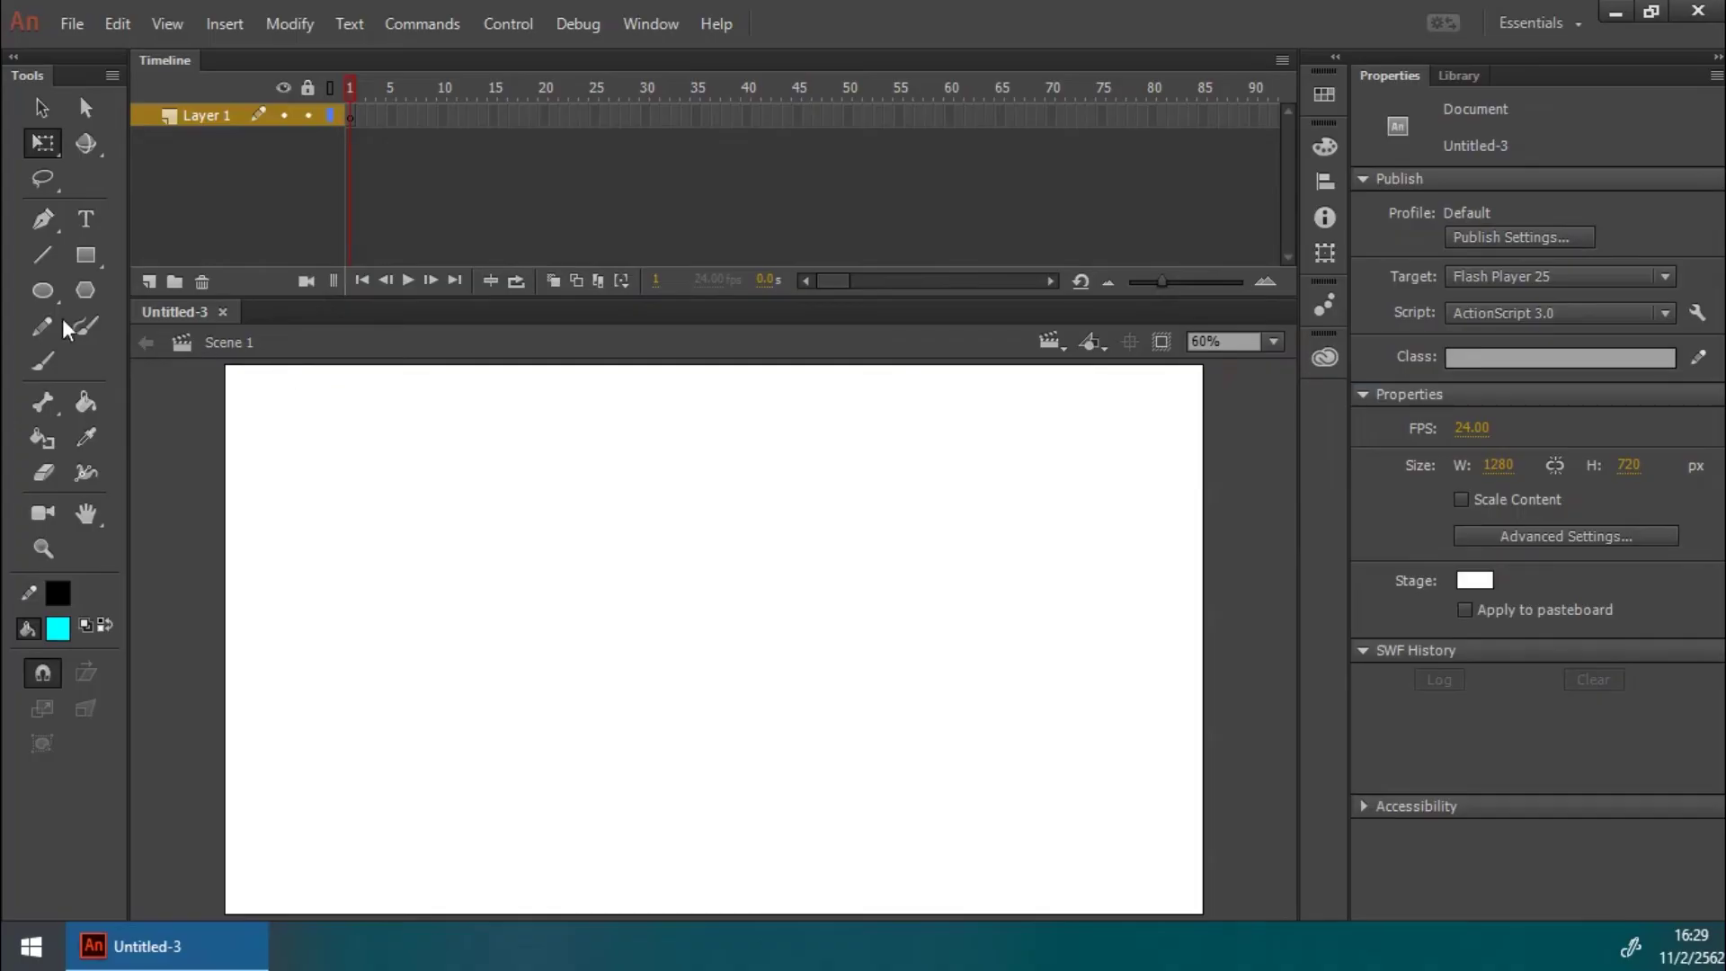
# Step: Draw a cyan rectangle with a black outline in the upper-left part of the stage on frame 1
pyautogui.click(84, 256)
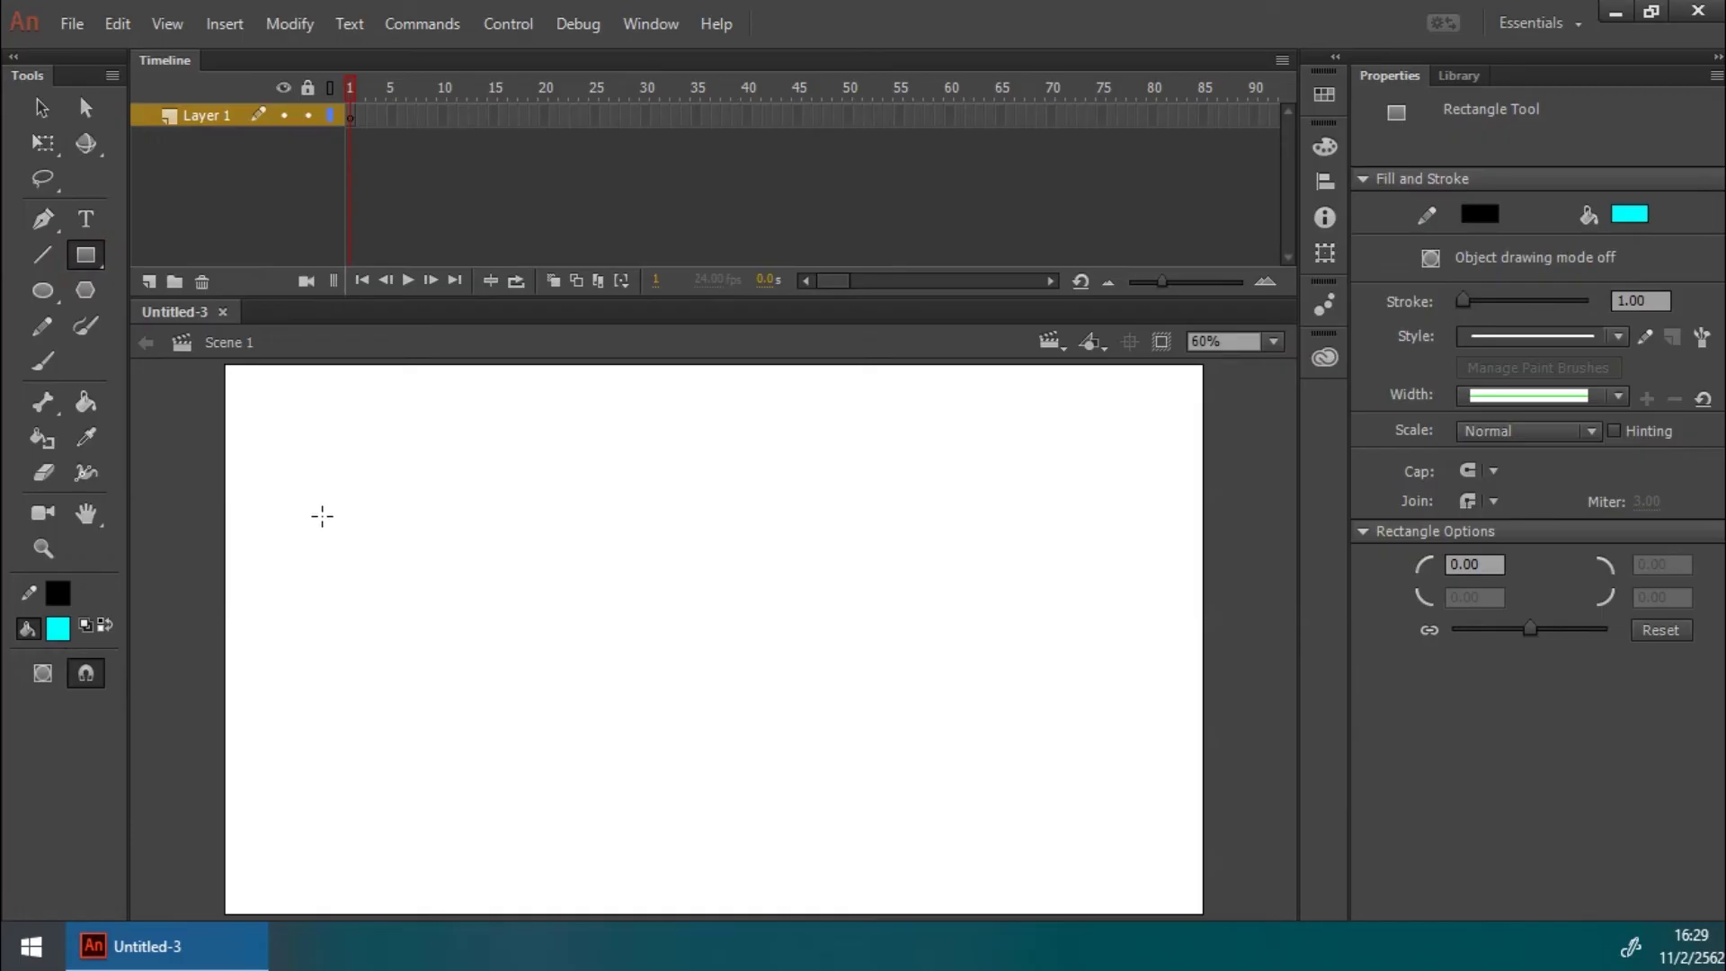
pyautogui.click(352, 114)
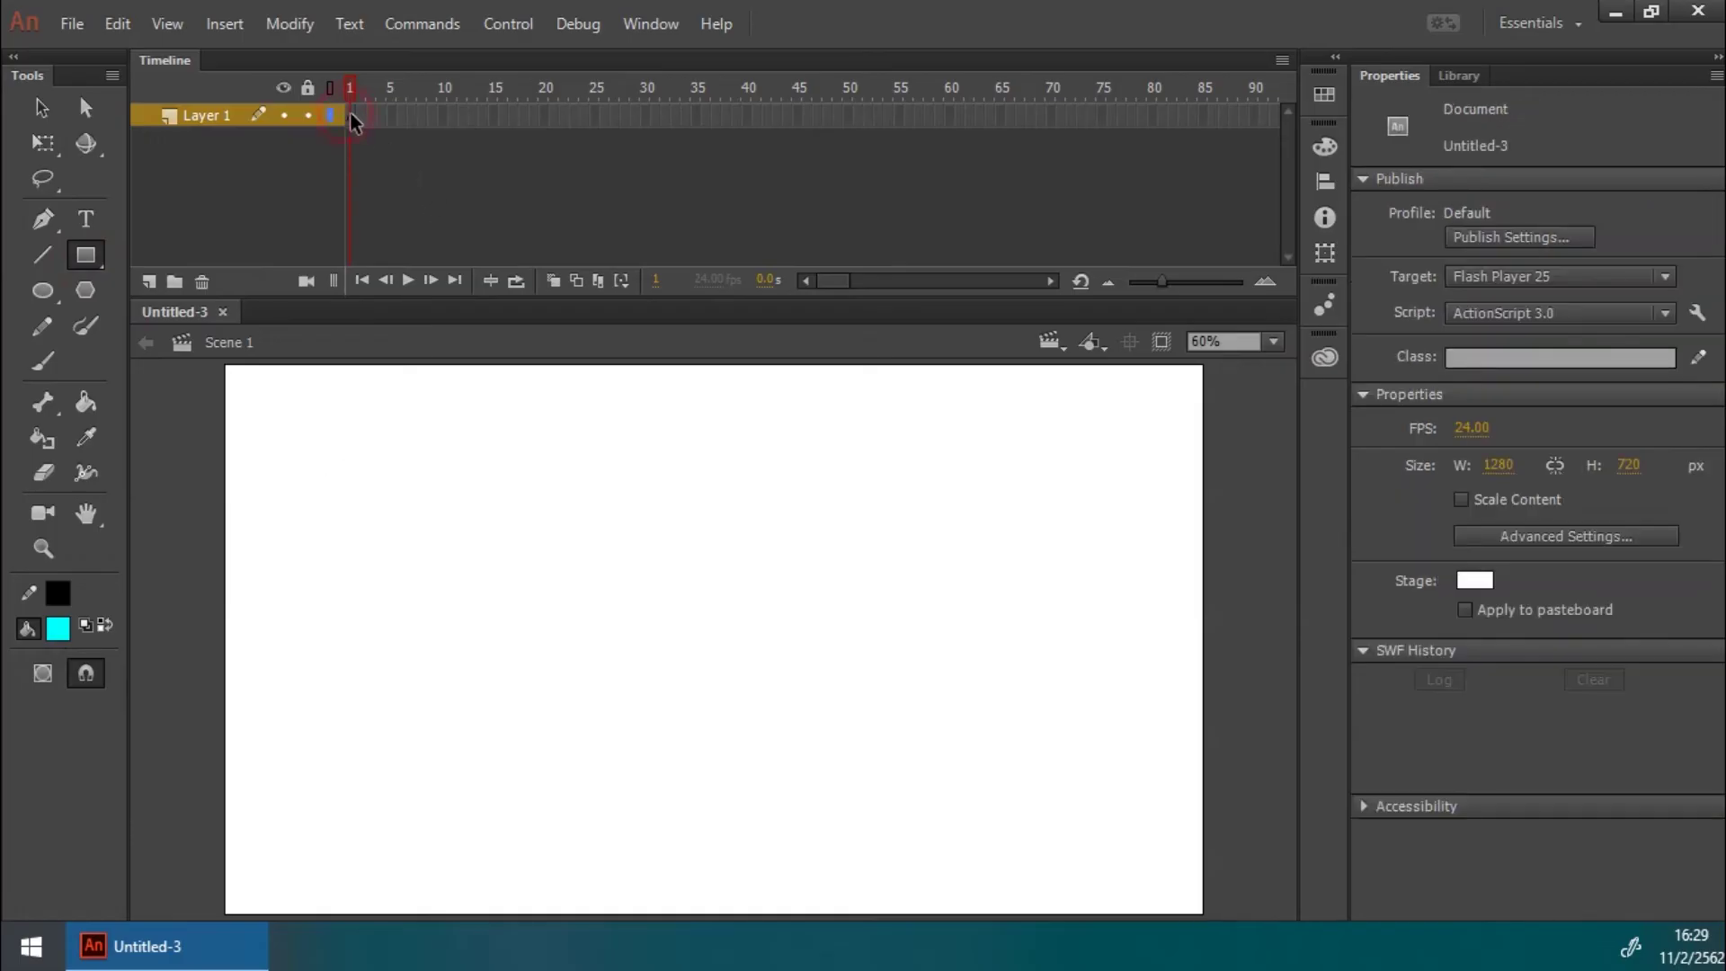
pyautogui.moveTo(312, 474); pyautogui.dragTo(529, 648)
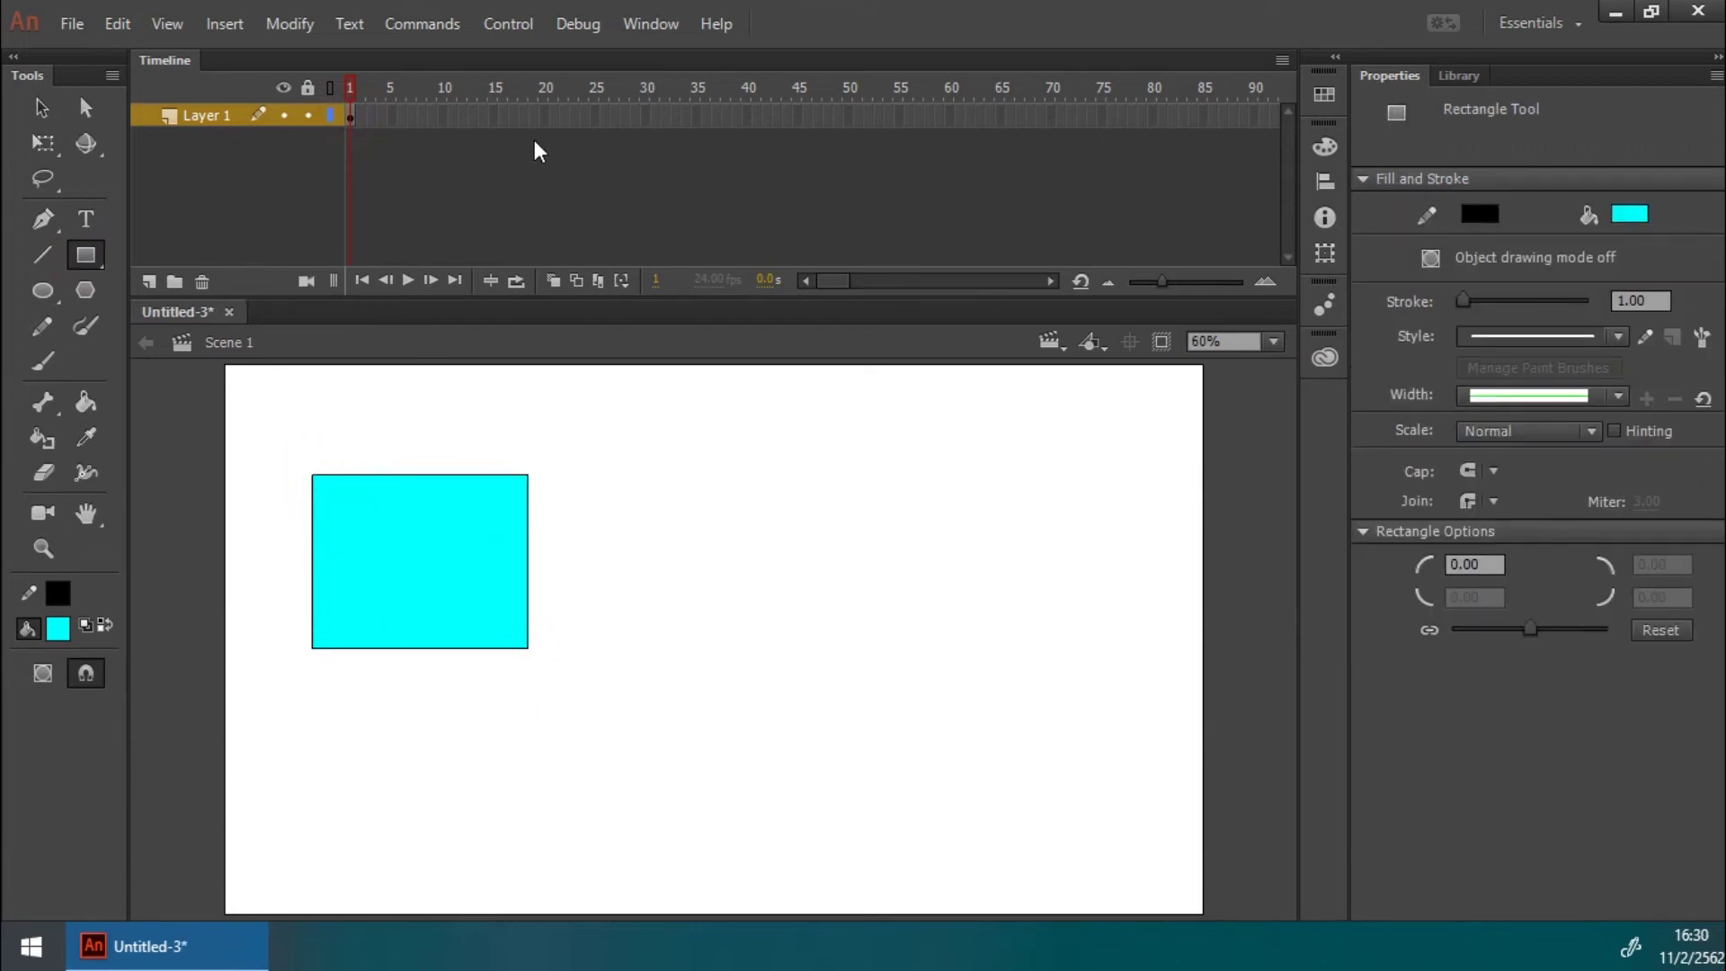
# Step: Insert a blank keyframe at frame 20 and draw a red circle about 250 px wide in the stage's lower-right area
pyautogui.click(543, 116)
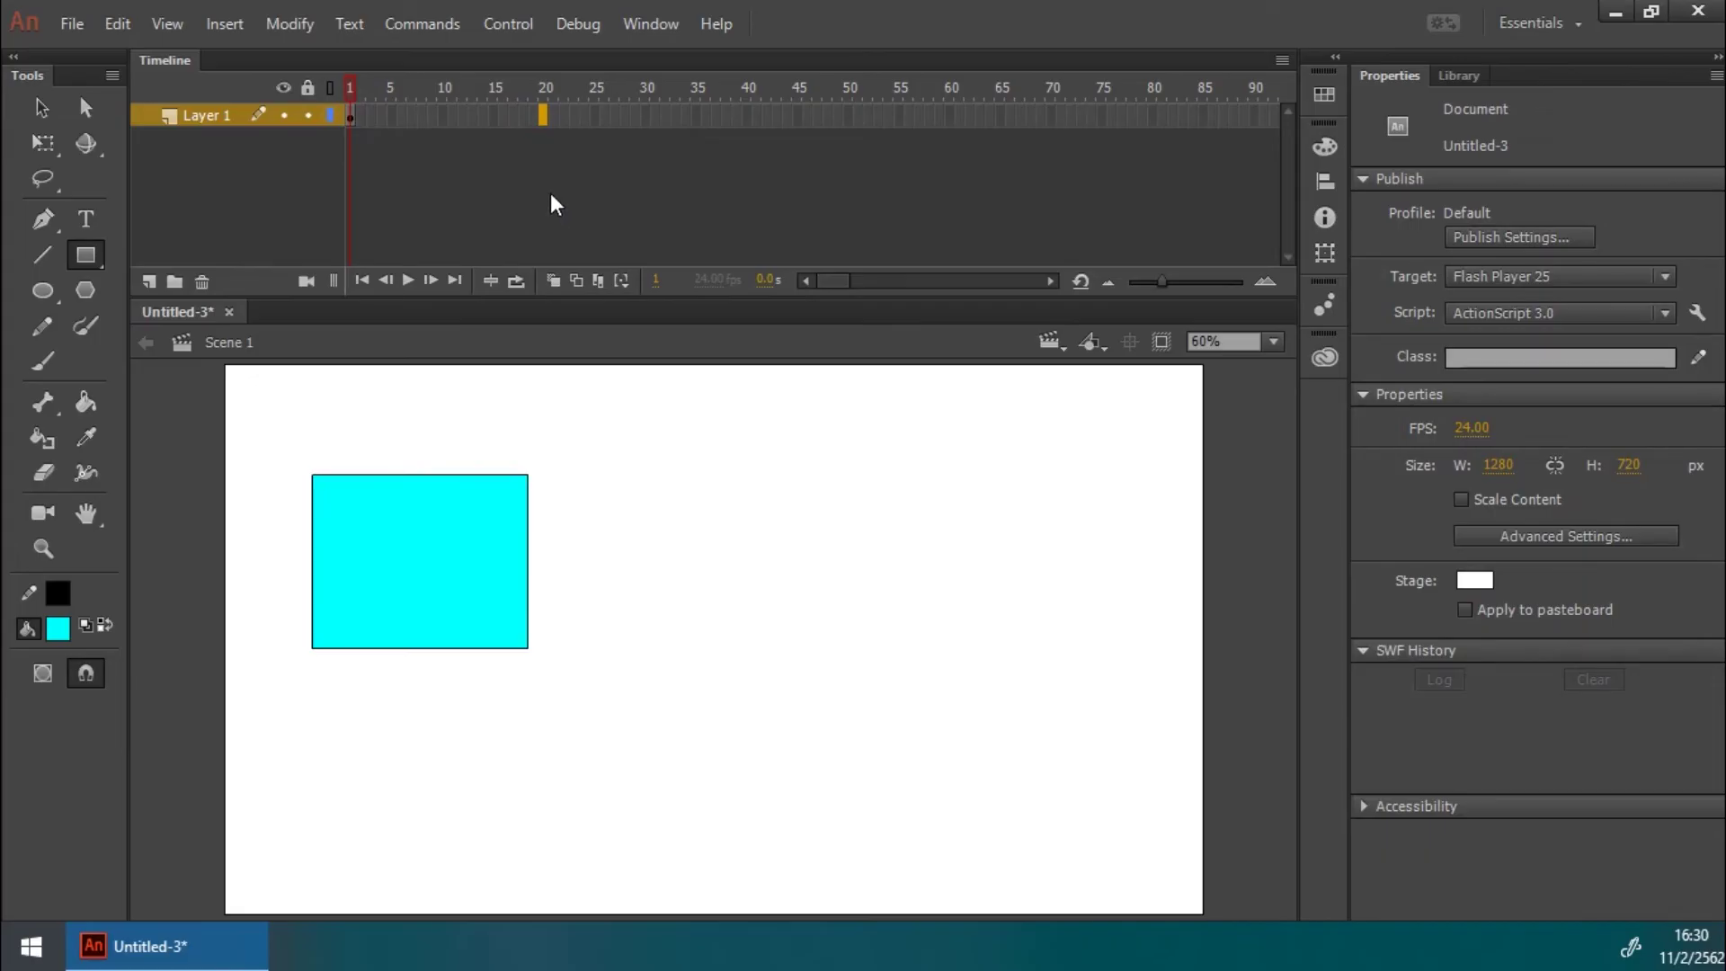
pyautogui.press('F7')
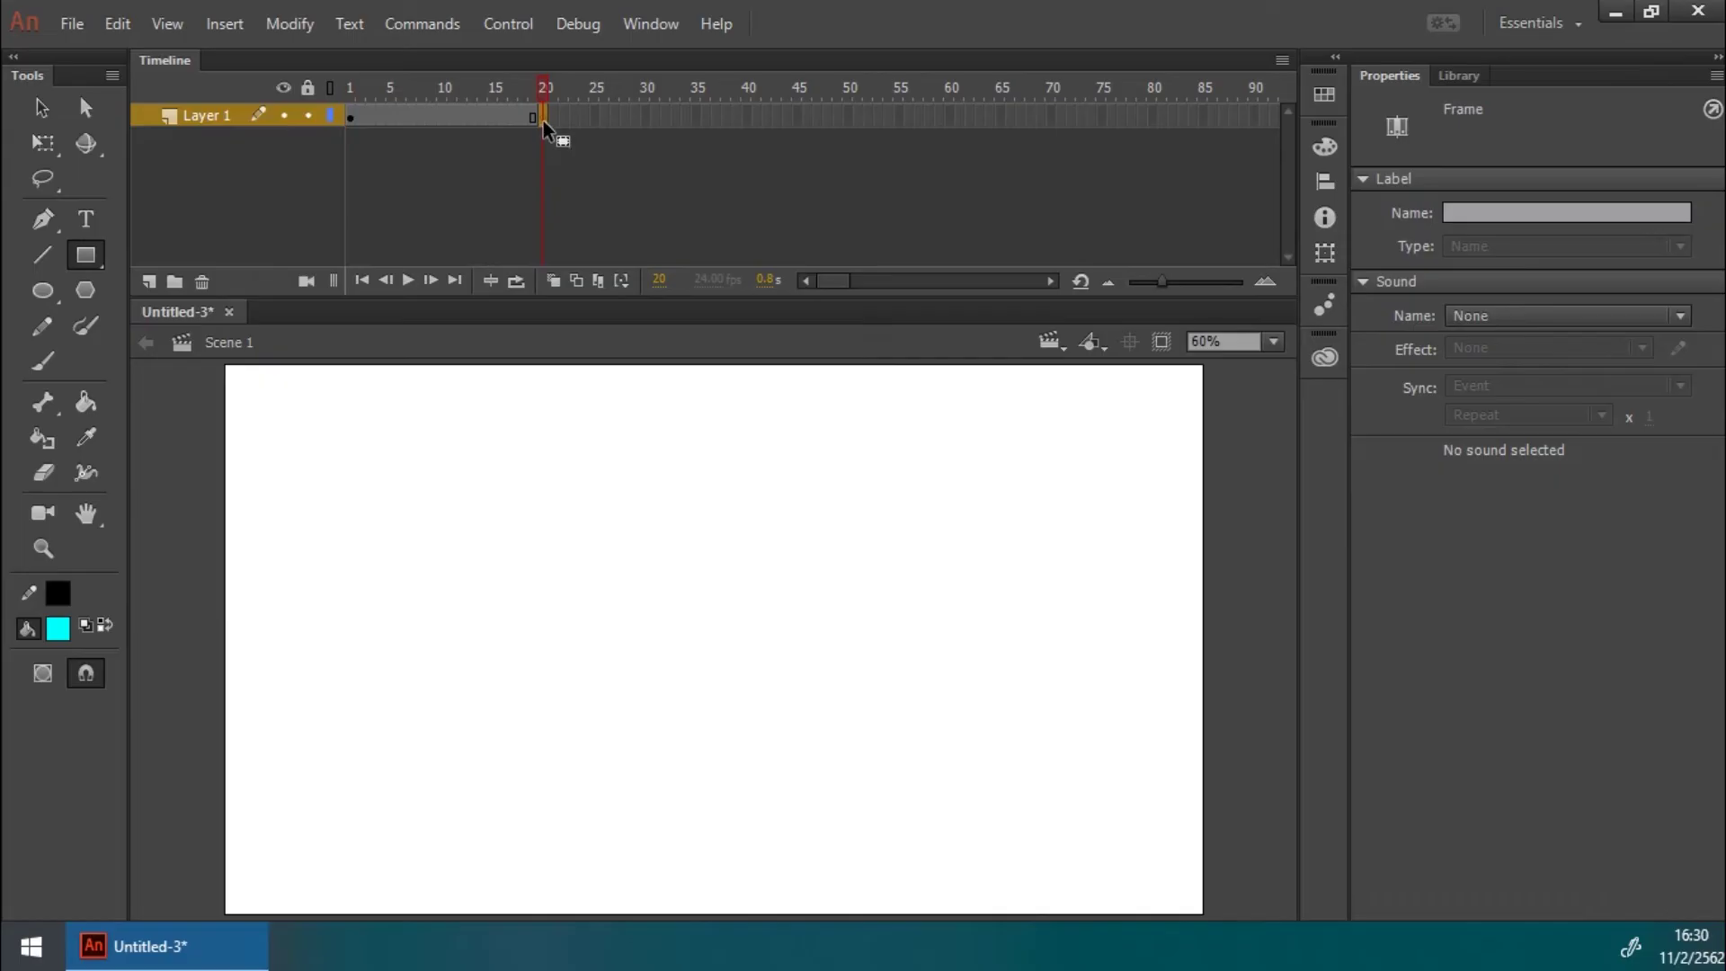
pyautogui.click(45, 289)
pyautogui.click(58, 629)
pyautogui.click(154, 486)
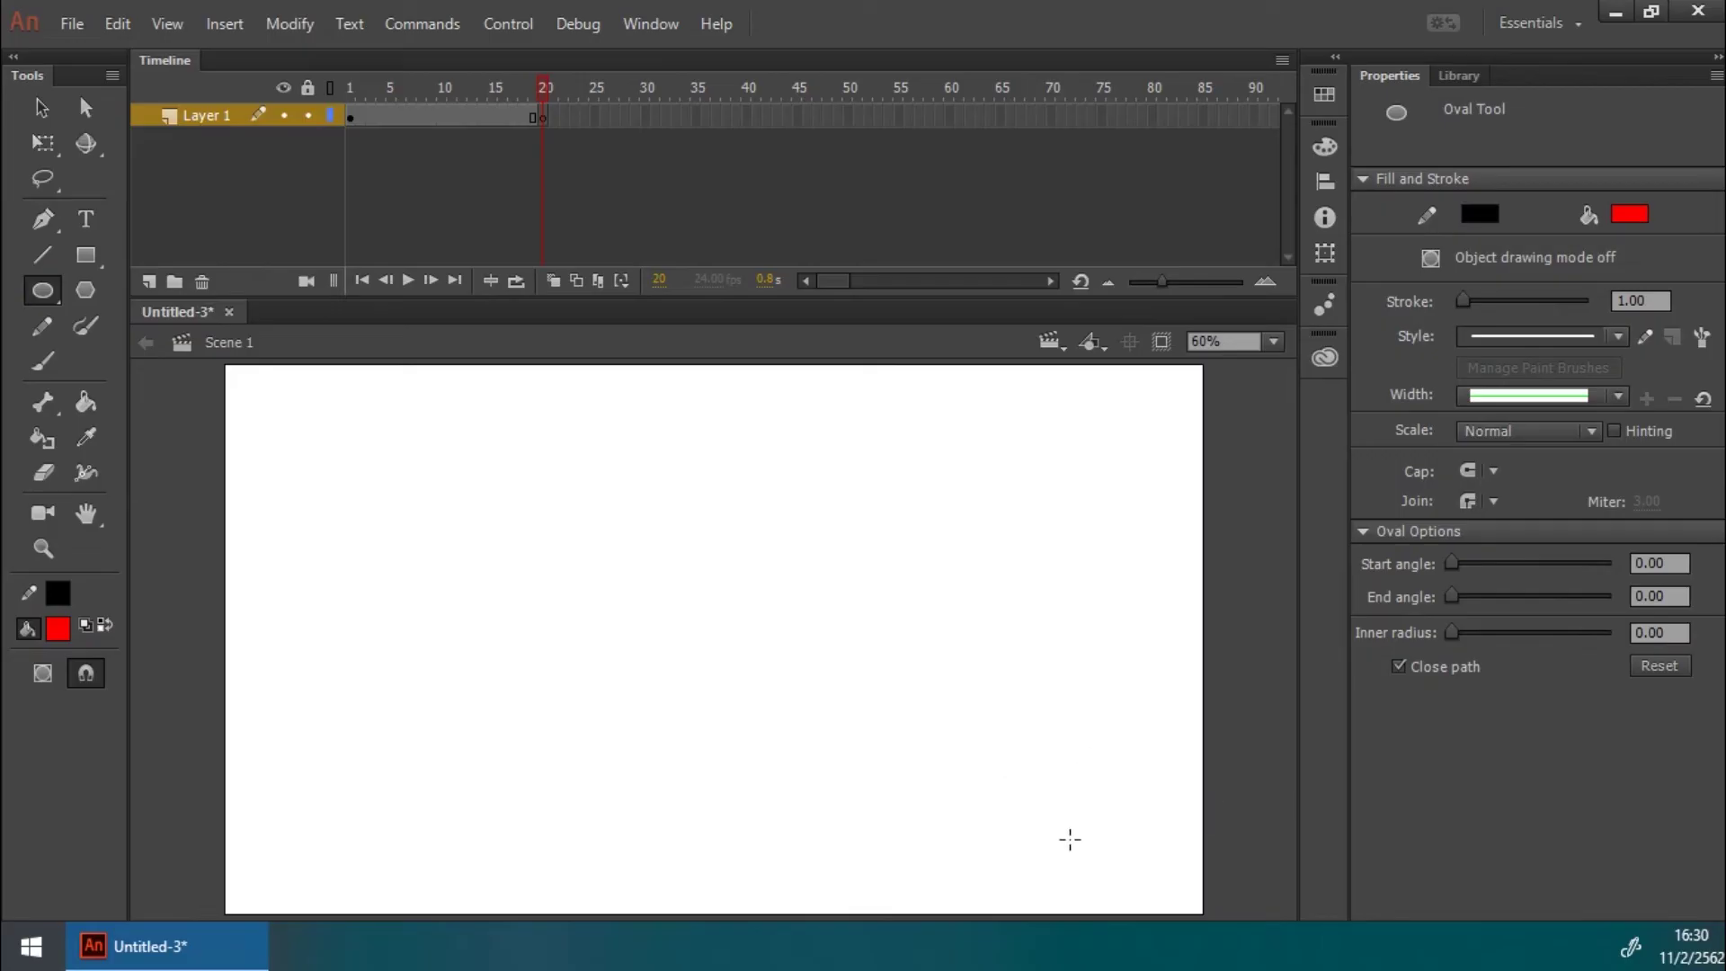
pyautogui.moveTo(904, 686)
pyautogui.mouseDown()
pyautogui.moveTo(1070, 832)
pyautogui.moveTo(1095, 882)
pyautogui.mouseUp()
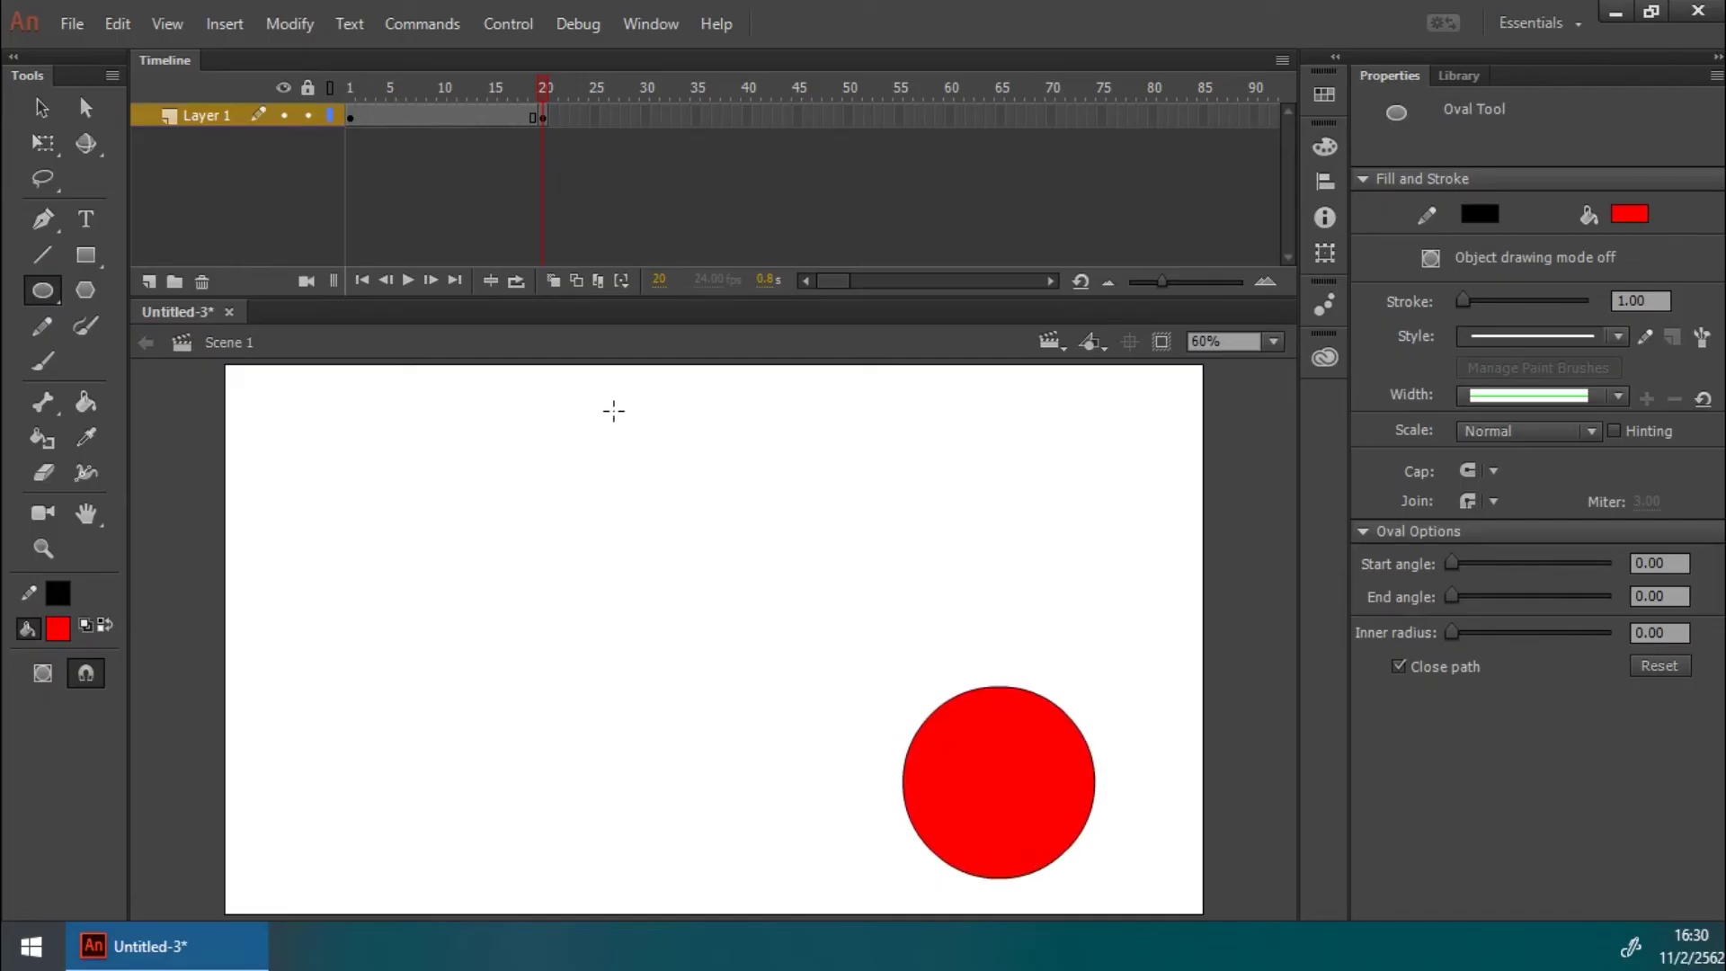
# Step: Check both keyframes and create a shape tween from the rectangle in frame 1 to the circle in frame 20
pyautogui.moveTo(545, 90); pyautogui.dragTo(383, 100)
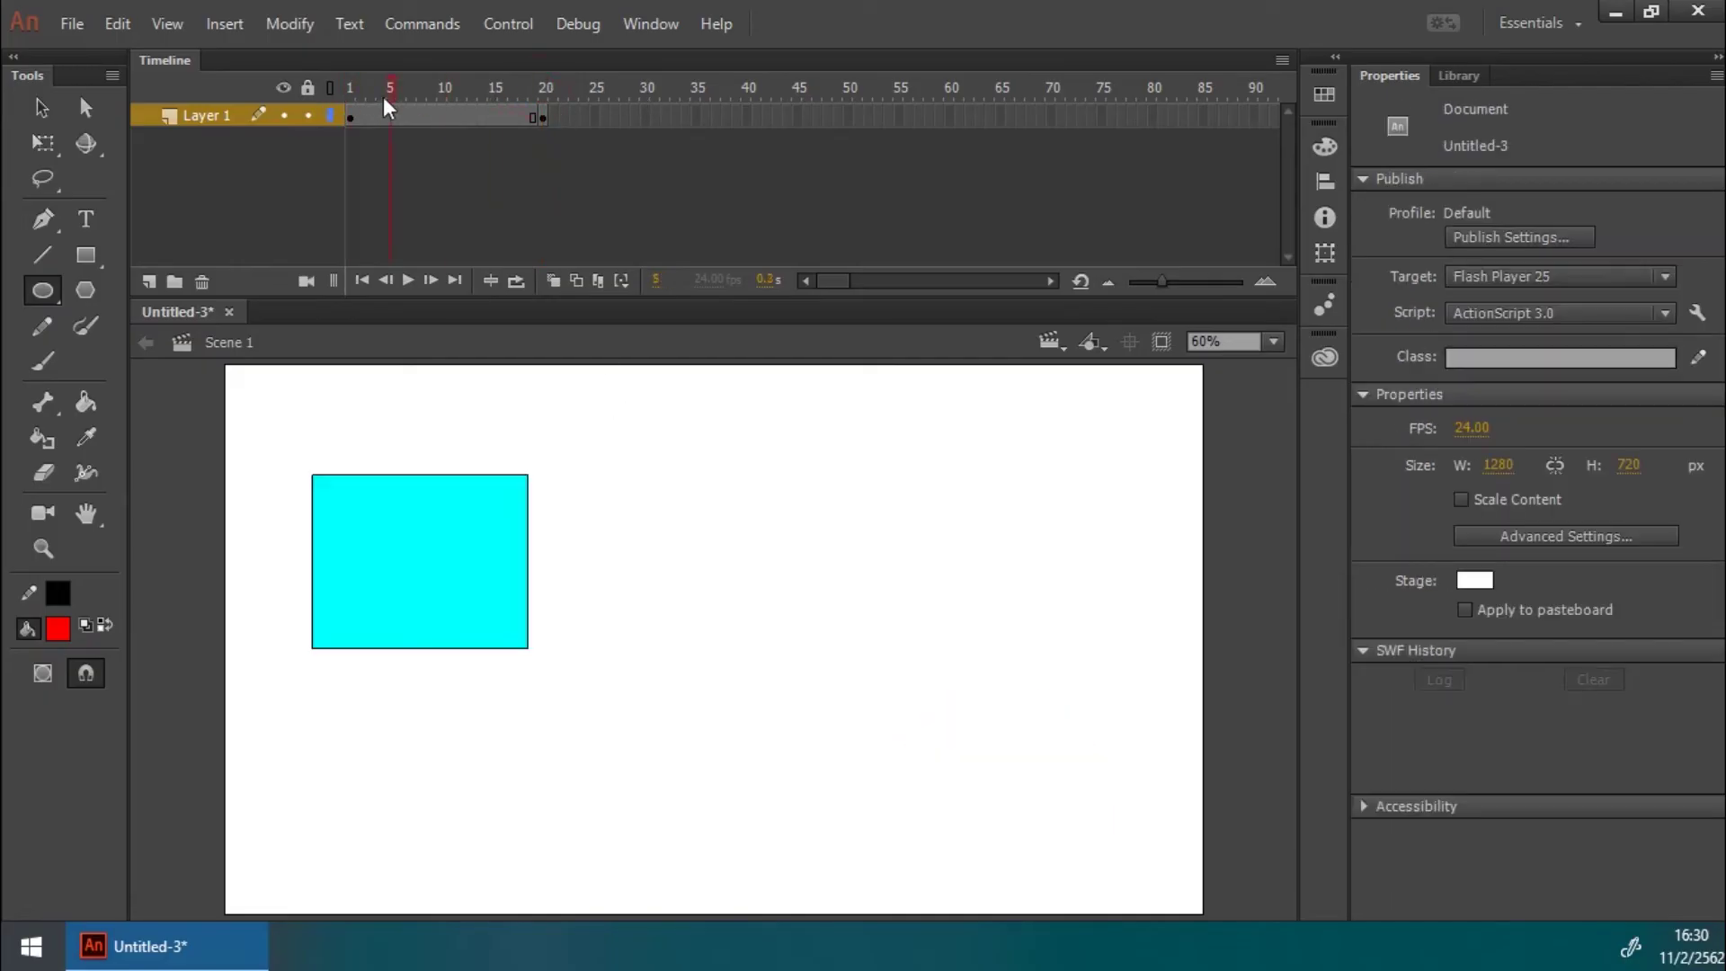
pyautogui.click(349, 117)
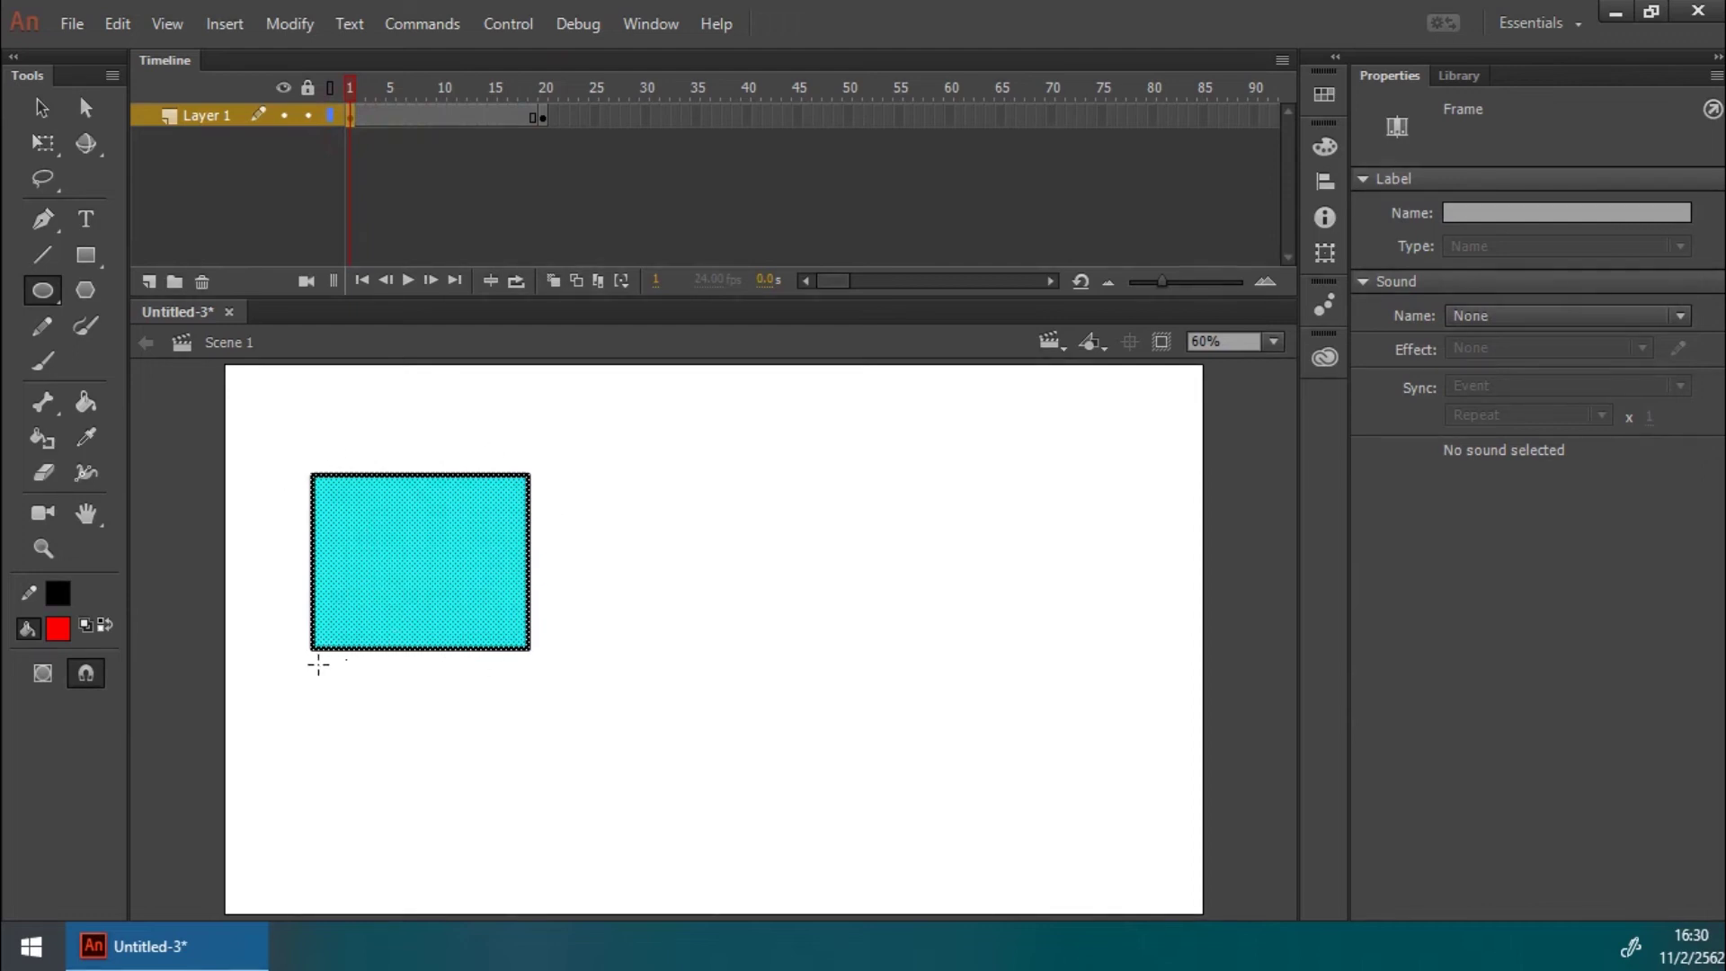
pyautogui.click(543, 116)
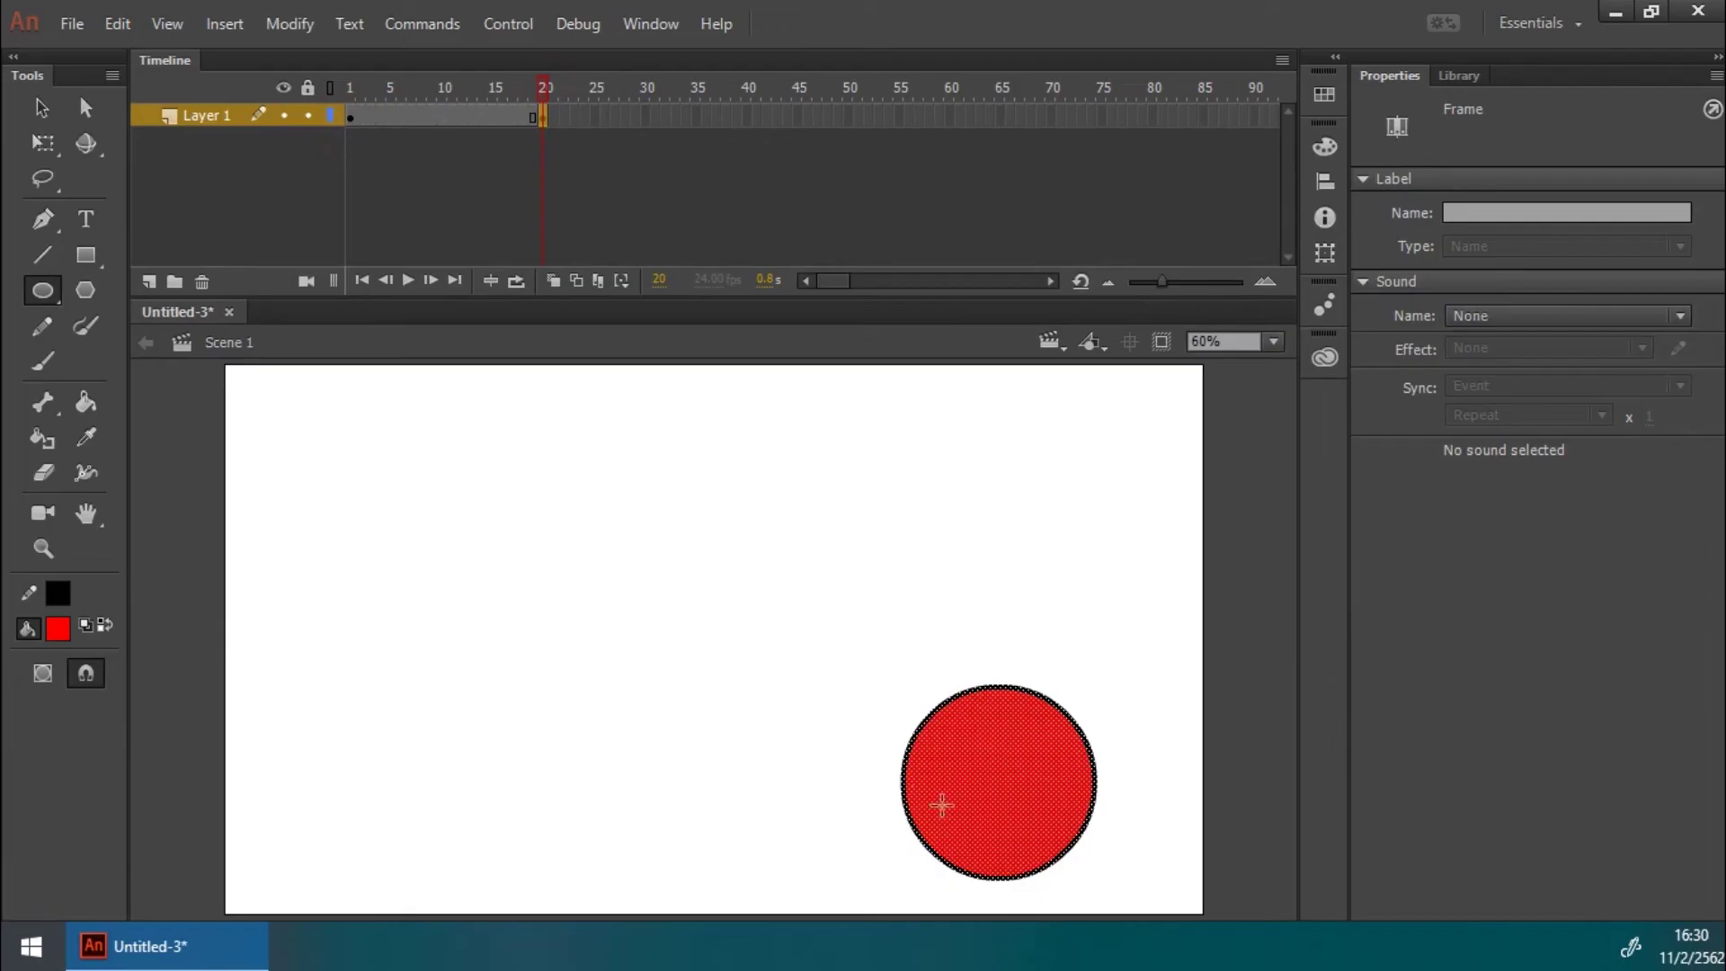
pyautogui.moveTo(441, 87); pyautogui.dragTo(296, 92)
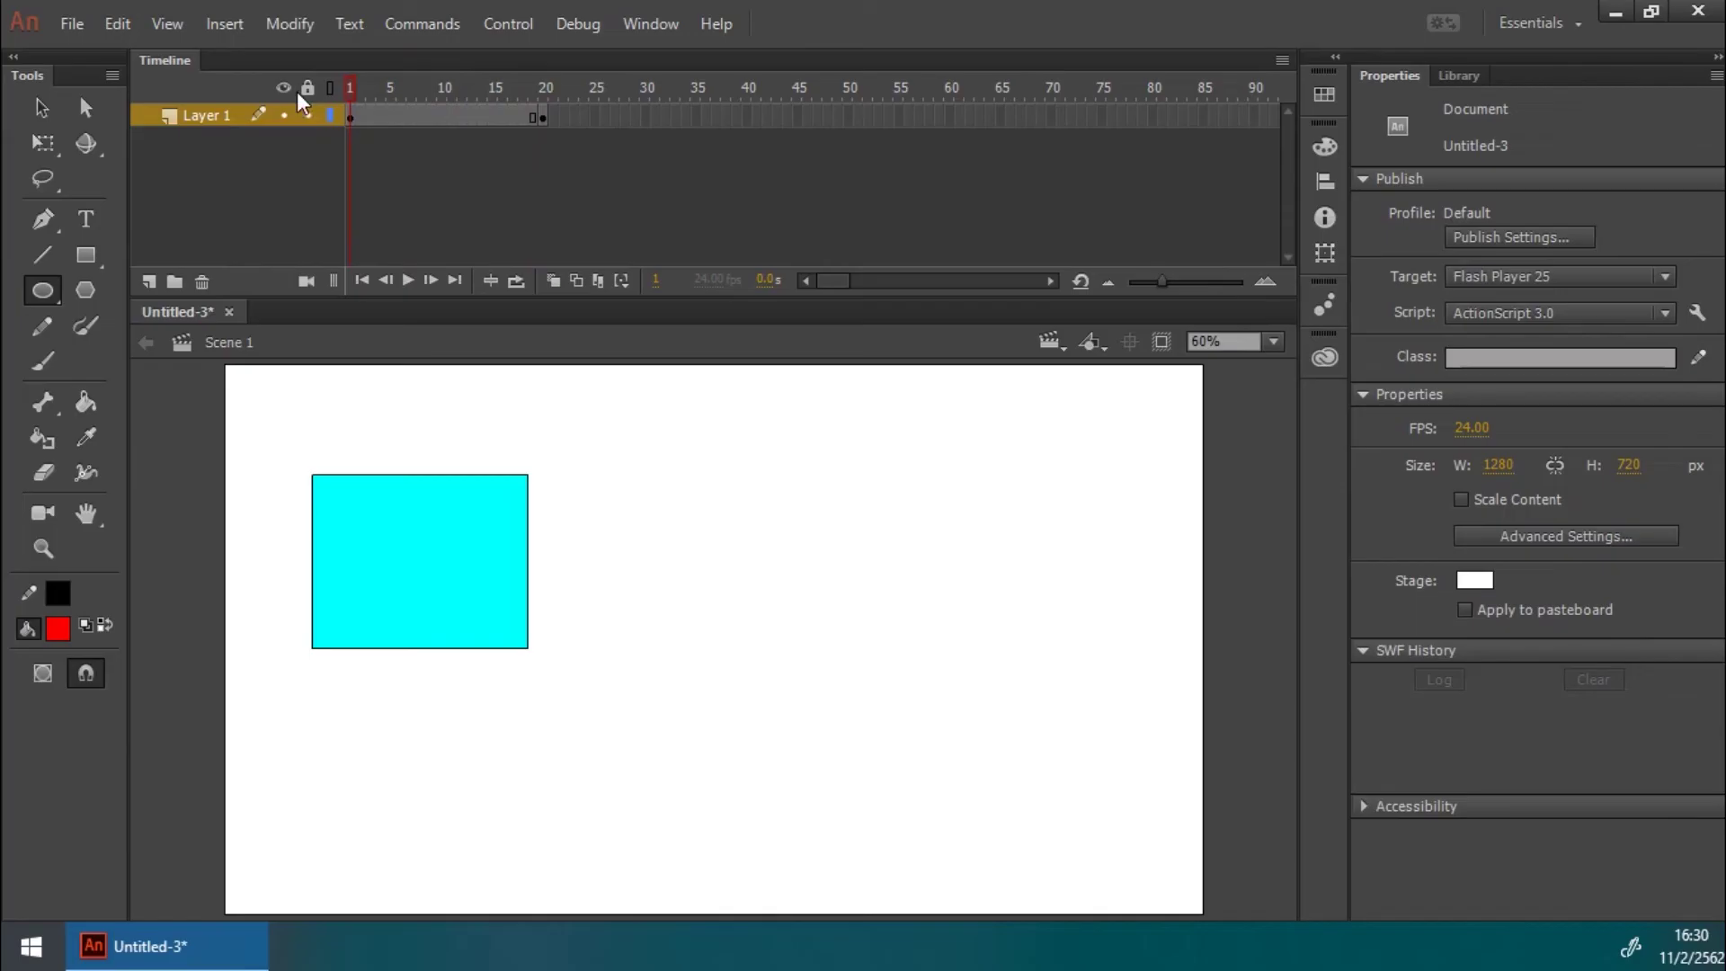
pyautogui.rightClick(352, 120)
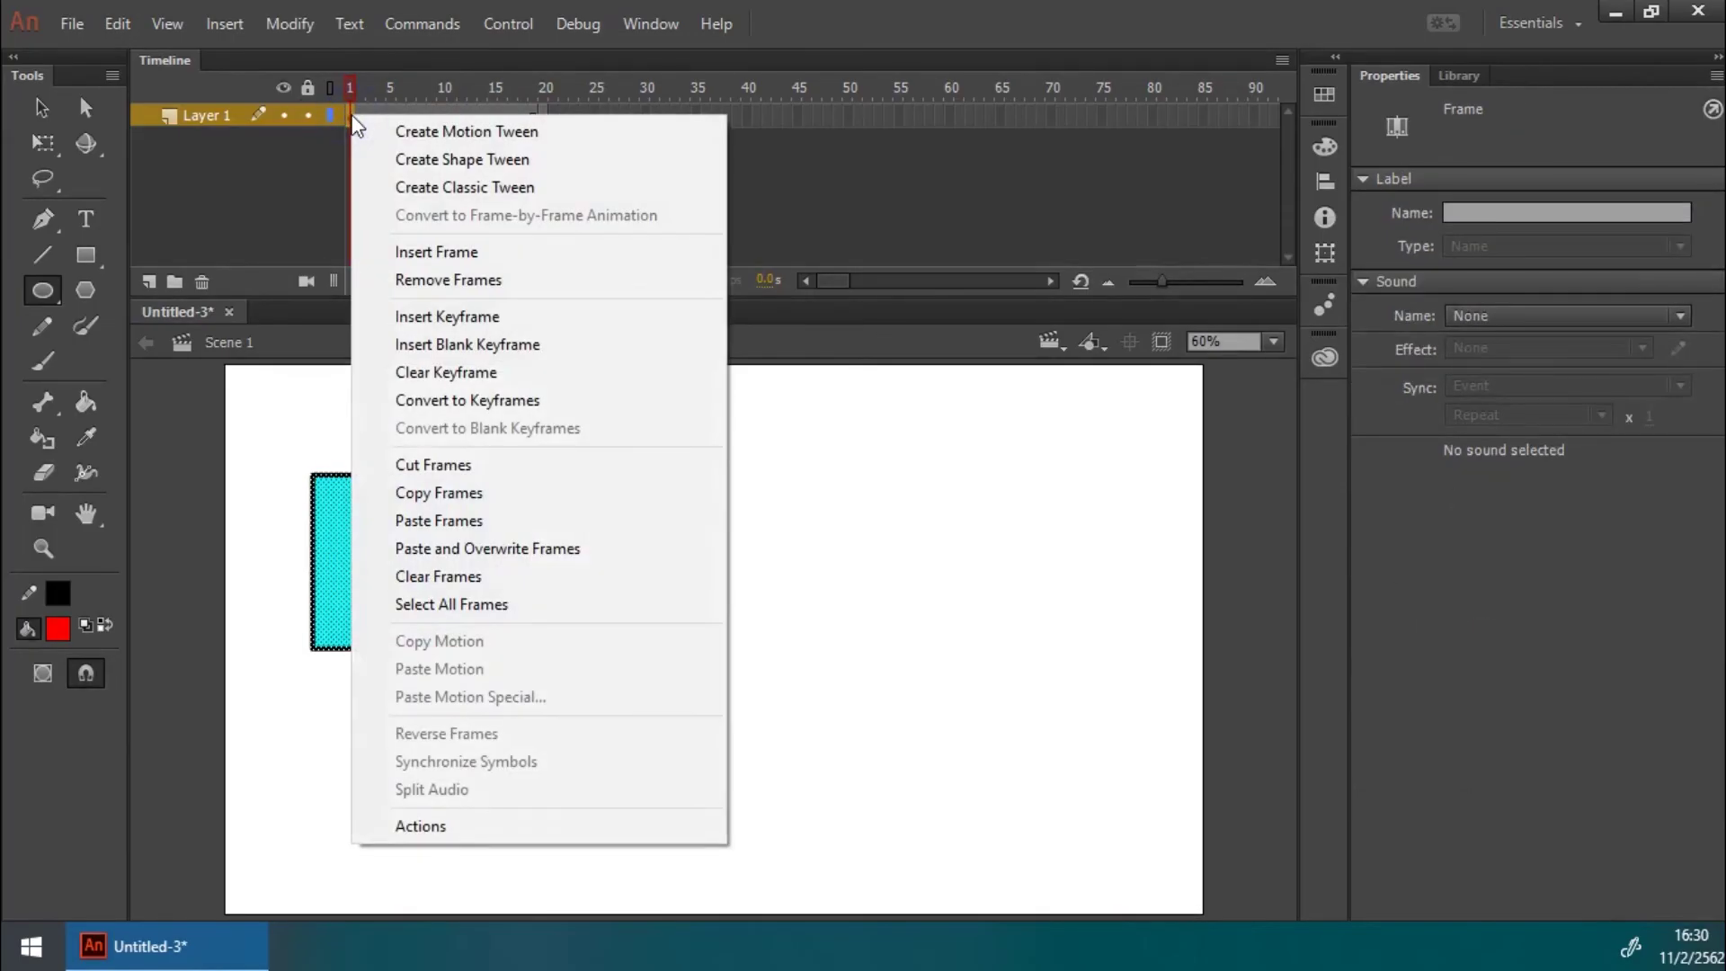
pyautogui.click(558, 161)
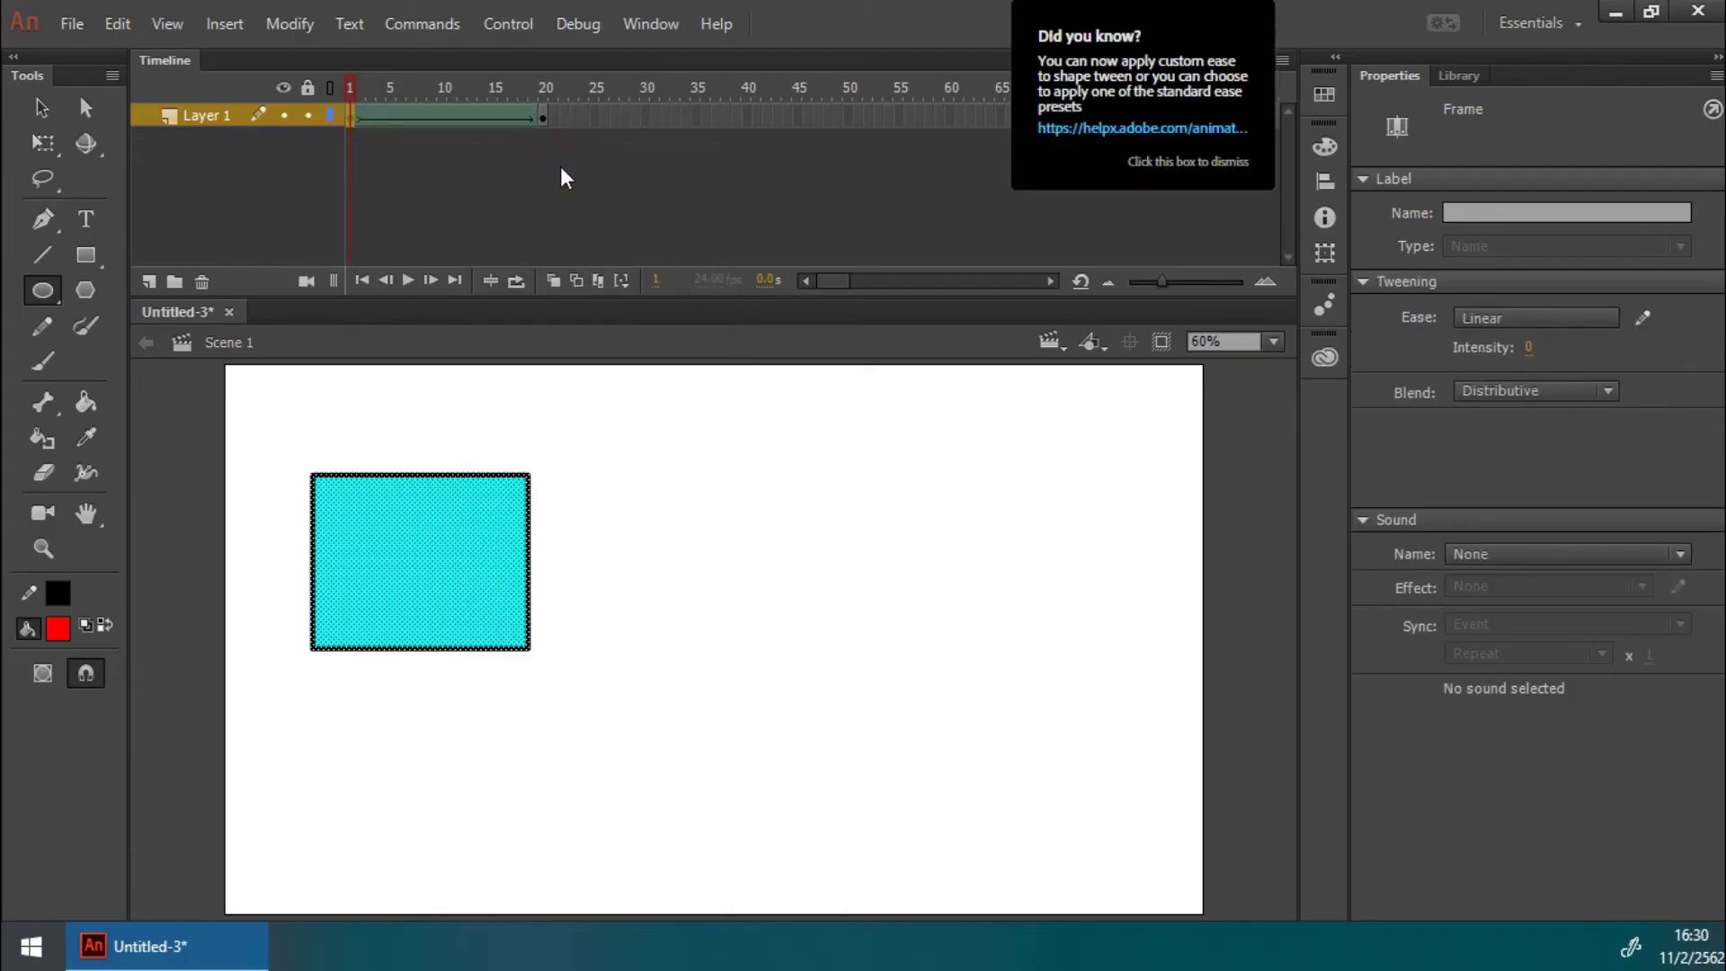
pyautogui.click(1179, 180)
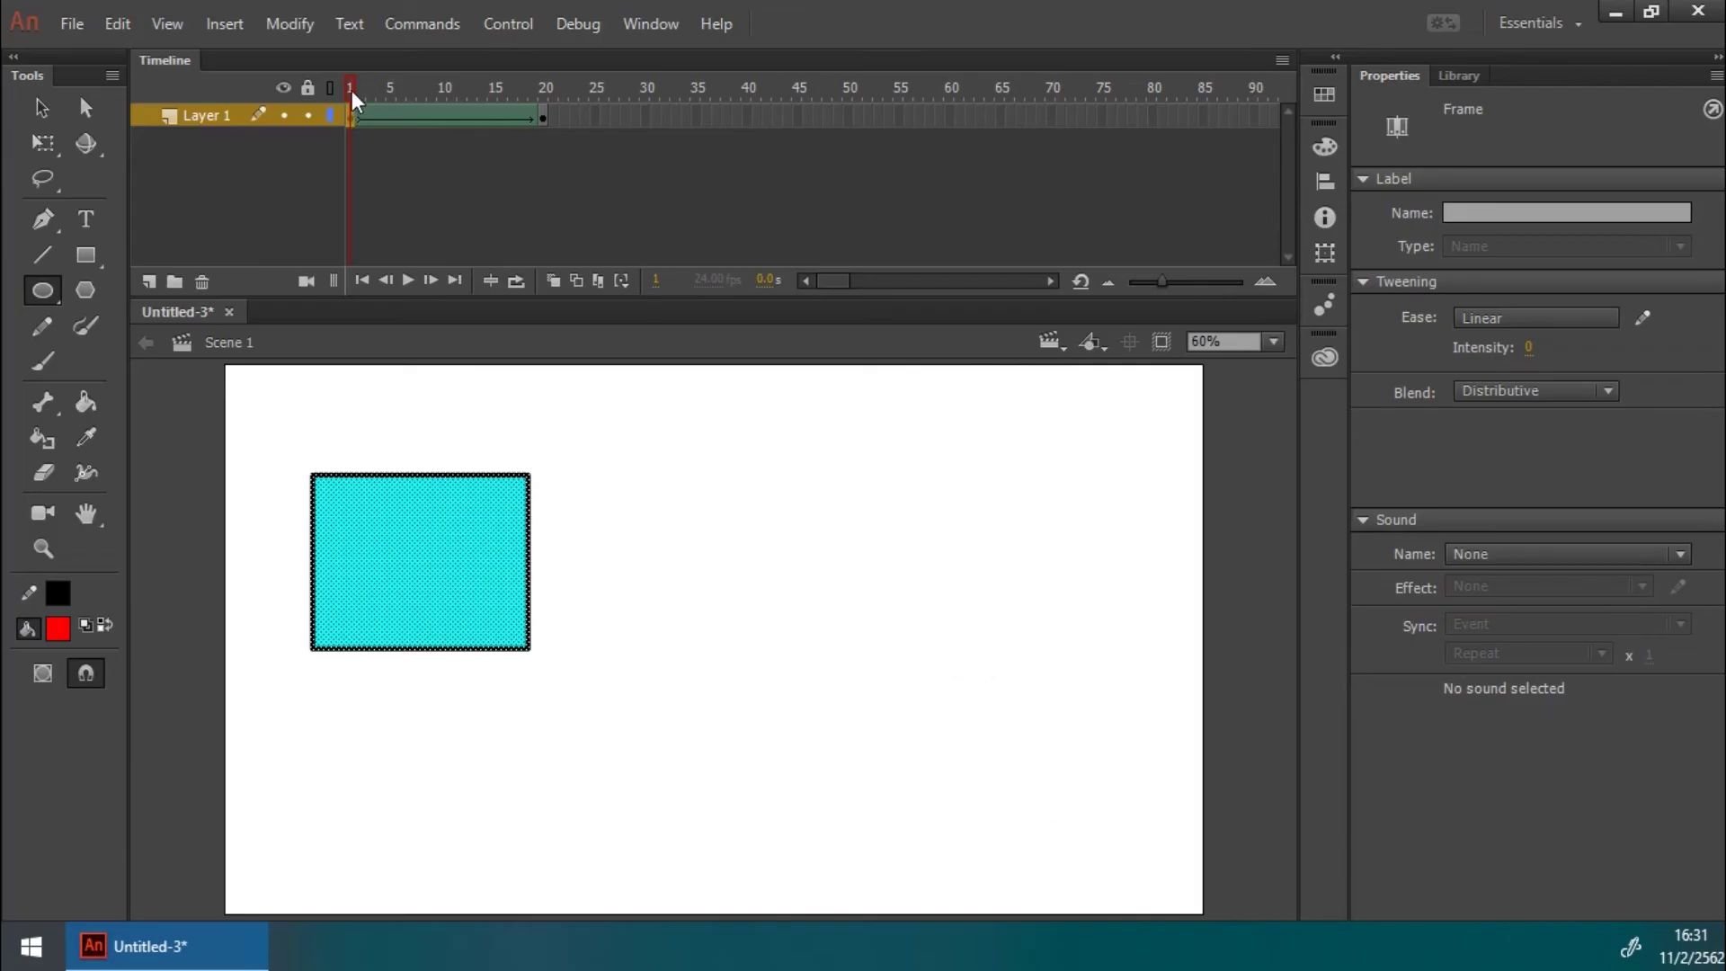
# Step: Play the shape tween to preview the rectangle morphing into the circle
pyautogui.press('Return')
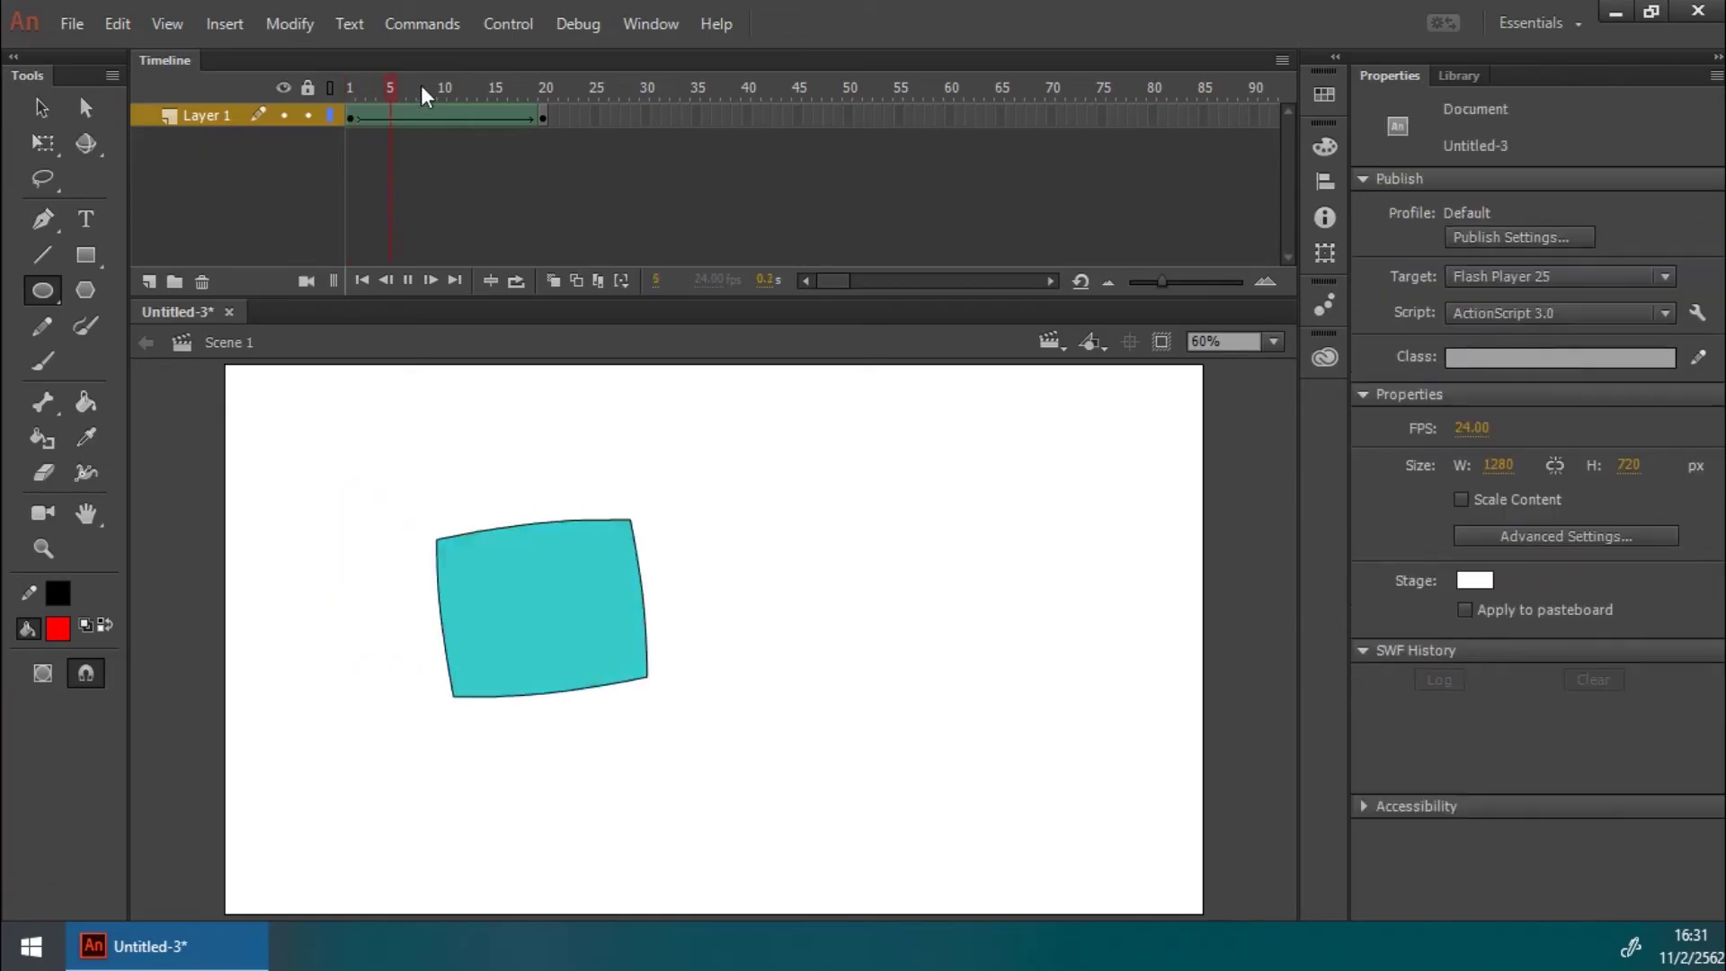
pyautogui.press('Return')
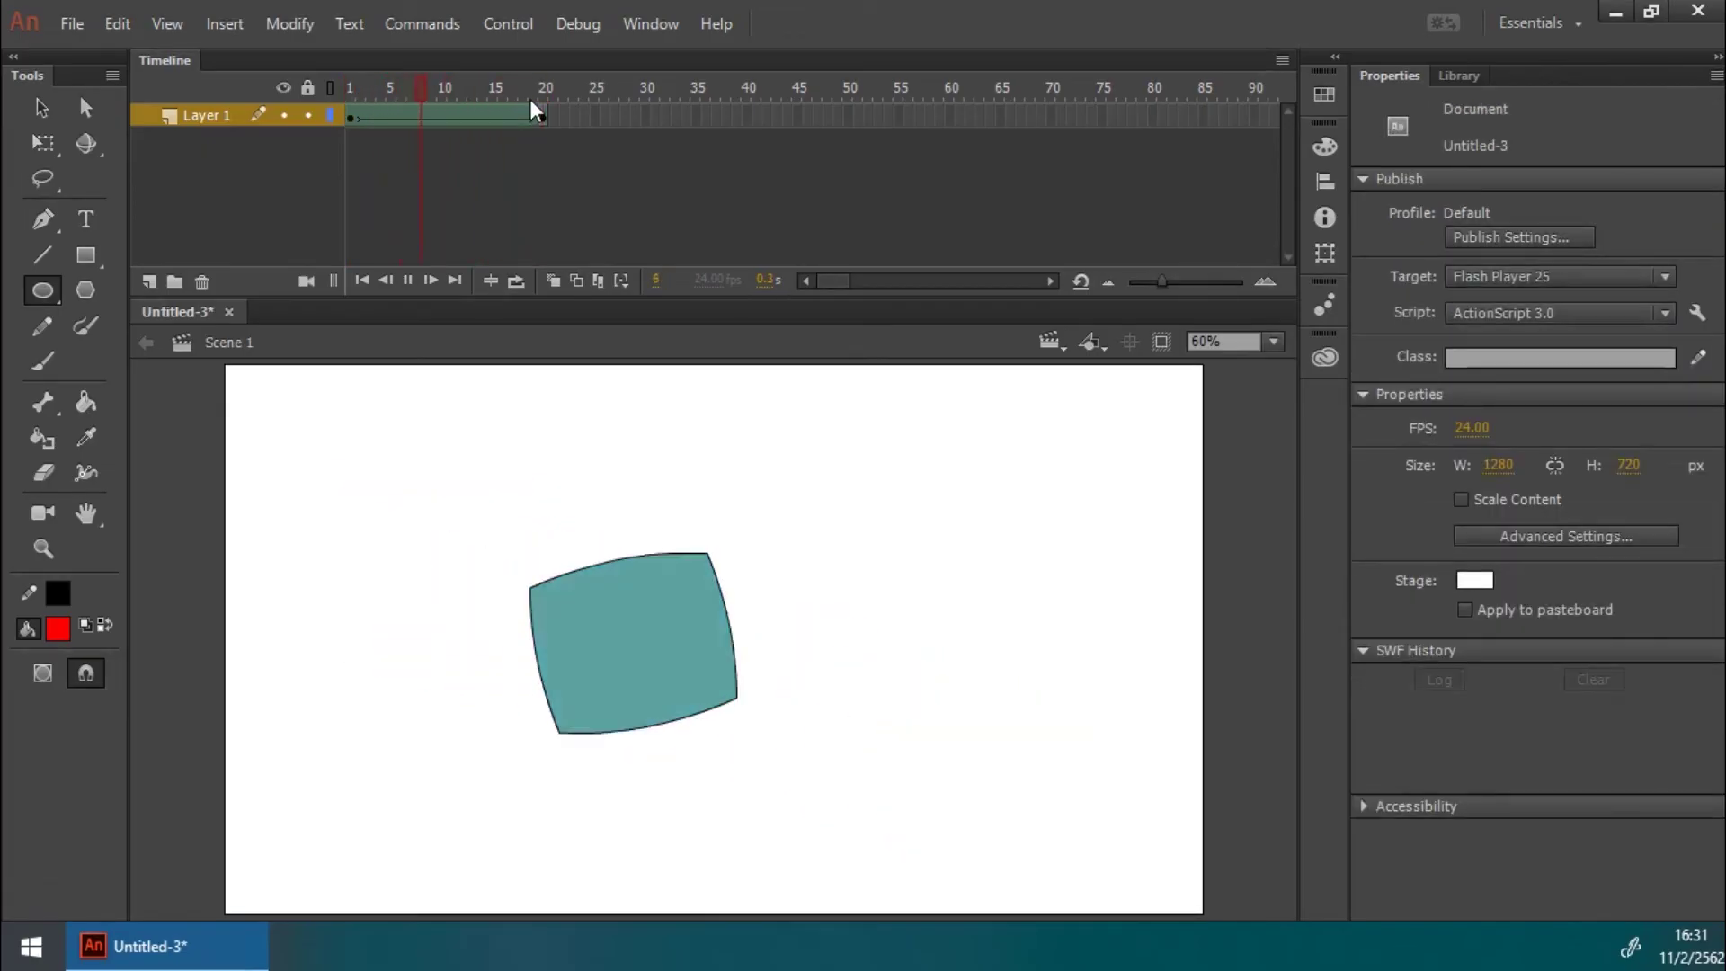
pyautogui.press('Return')
# Step: Move the red circle at frame 20 straight up to about Y 94 and play the shape tween again
pyautogui.moveTo(402, 85); pyautogui.dragTo(543, 95)
pyautogui.click(546, 117)
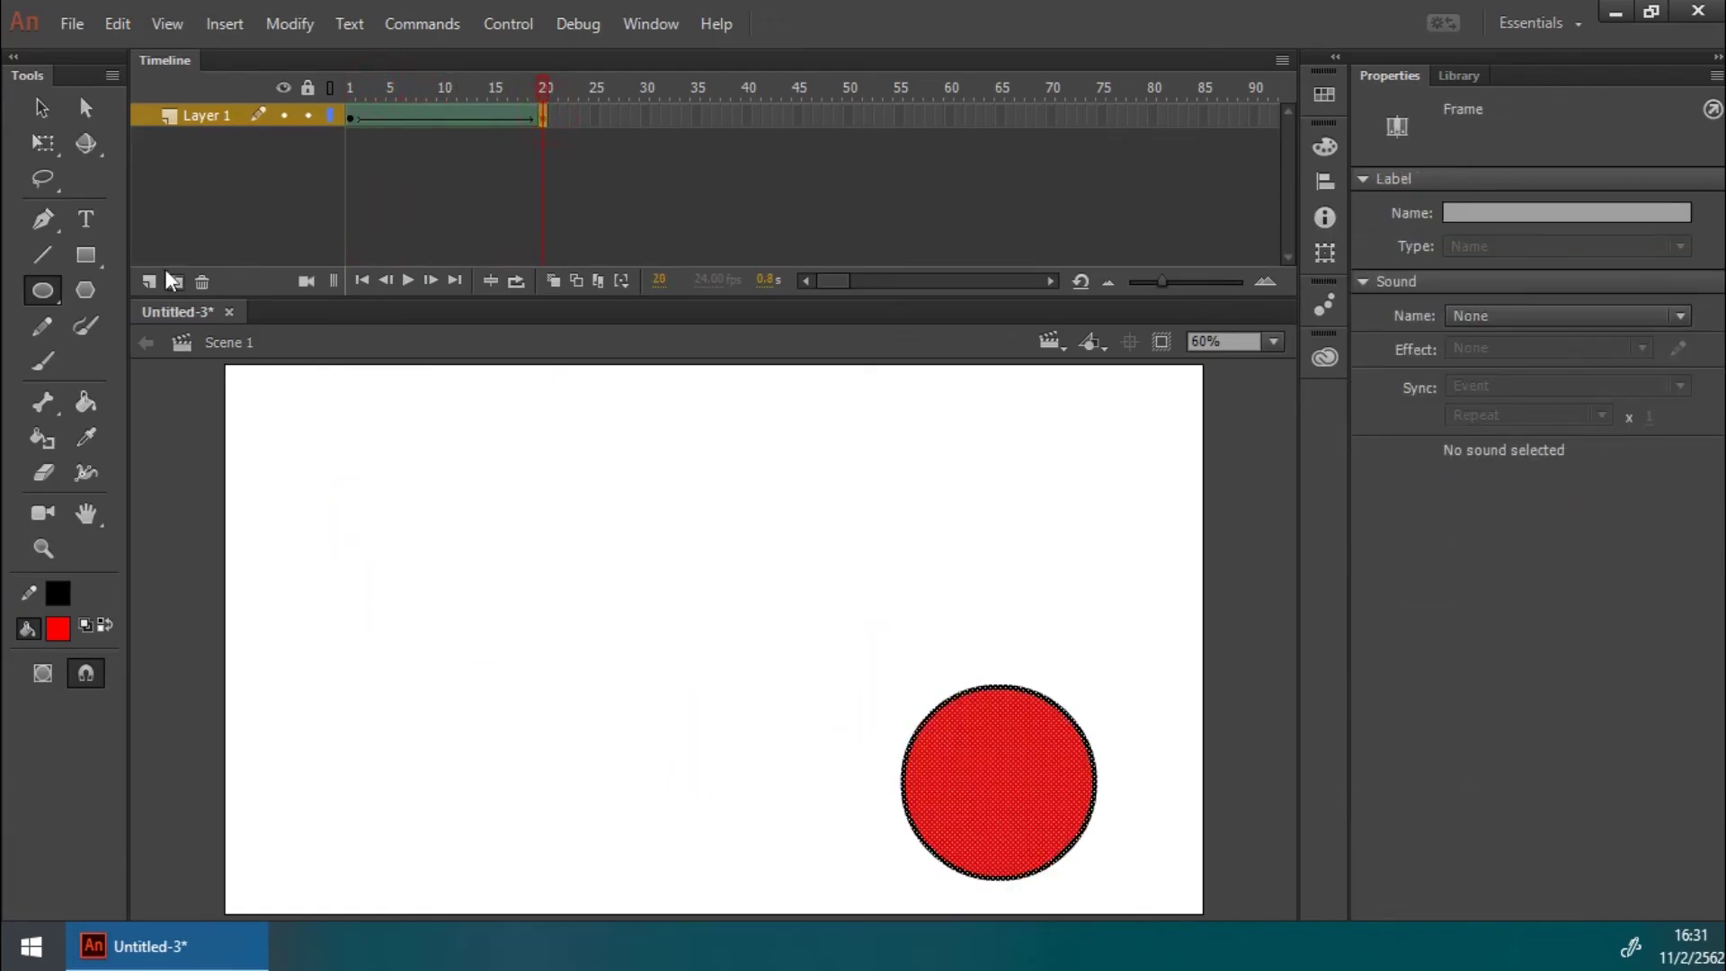
pyautogui.press('v')
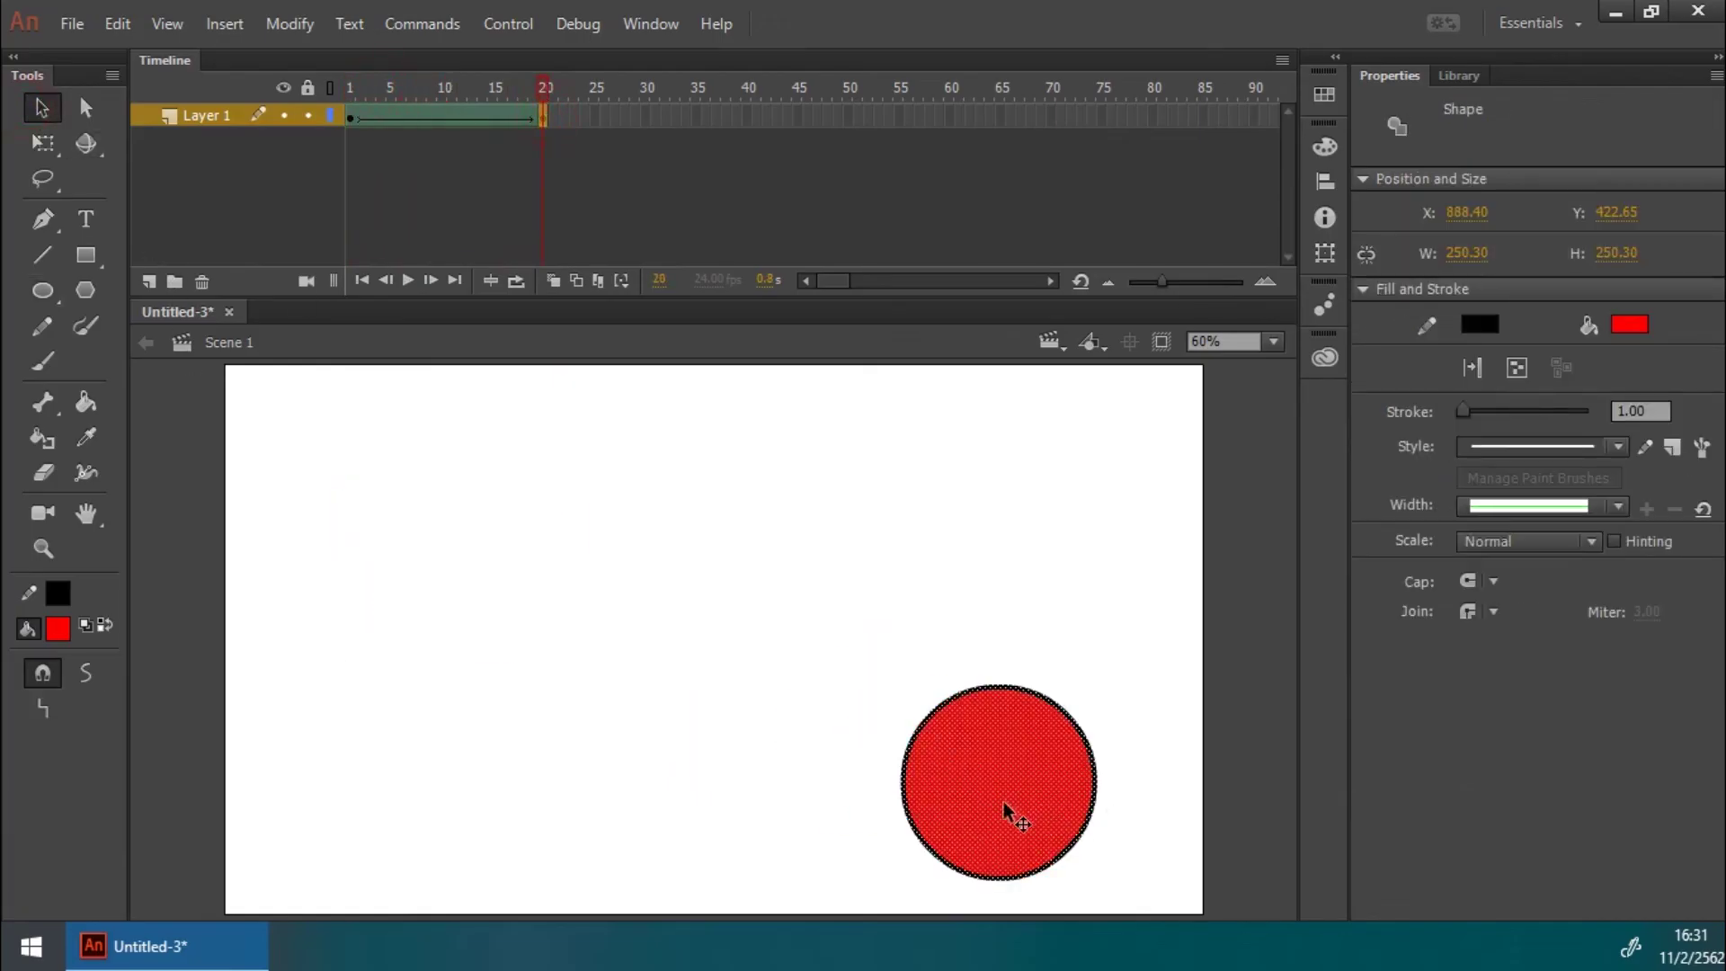
pyautogui.moveTo(1019, 821); pyautogui.dragTo(1005, 560)
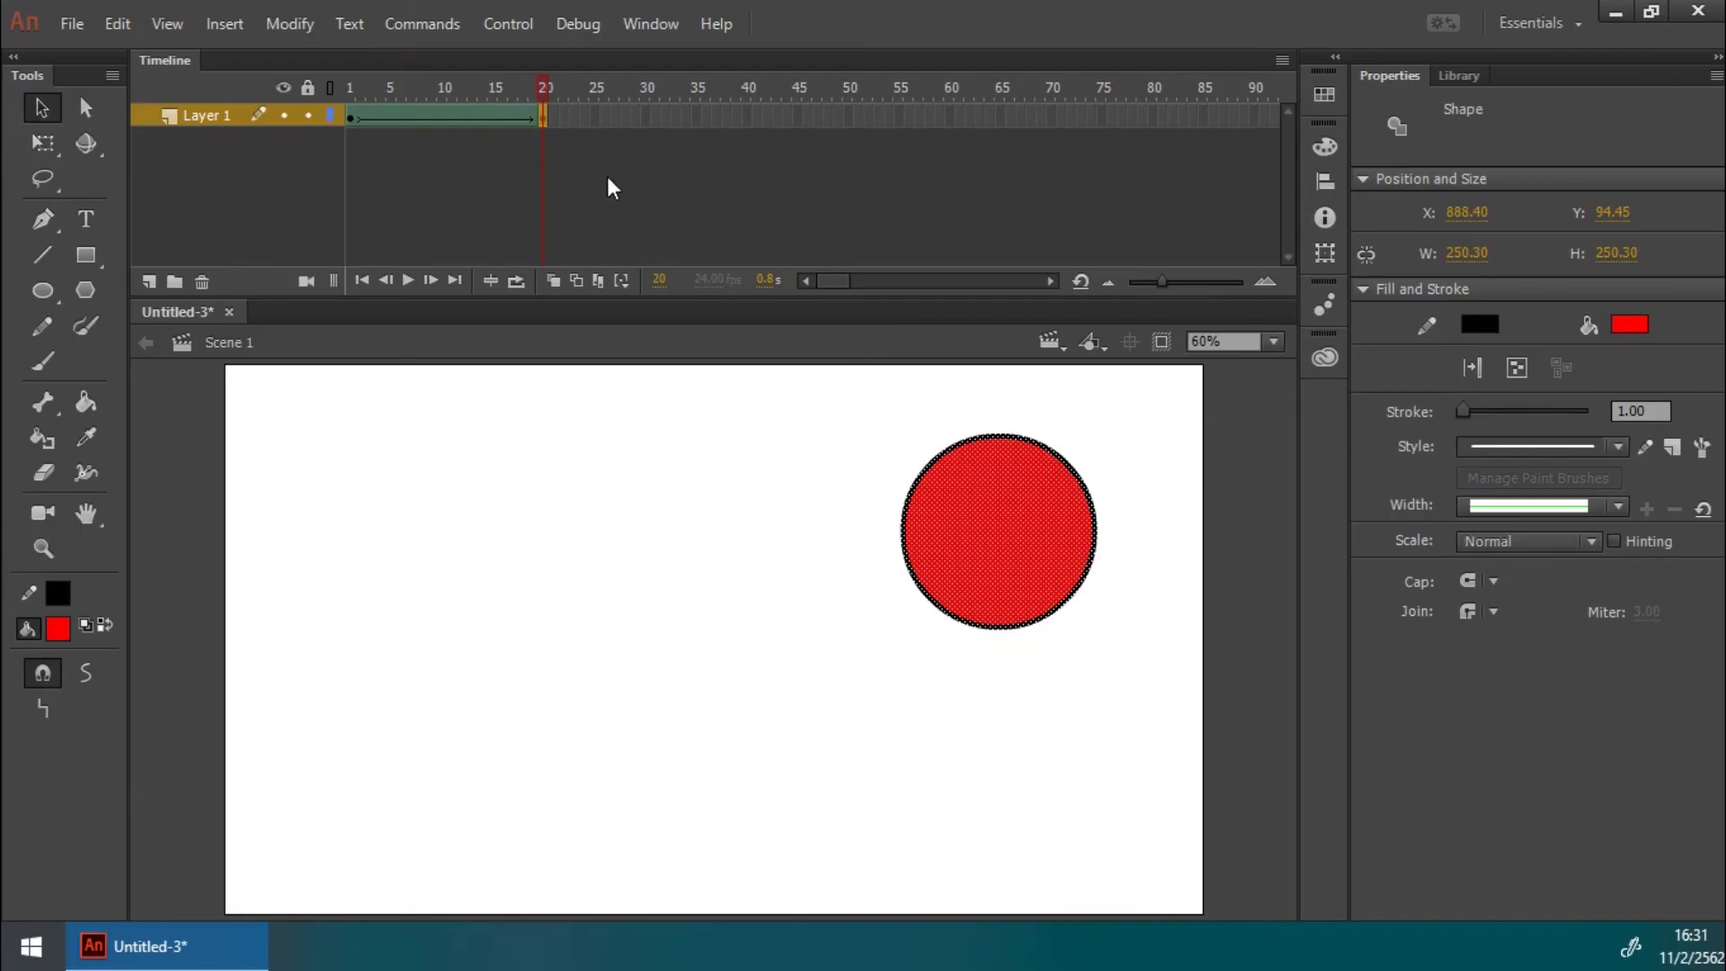
pyautogui.press('Return')
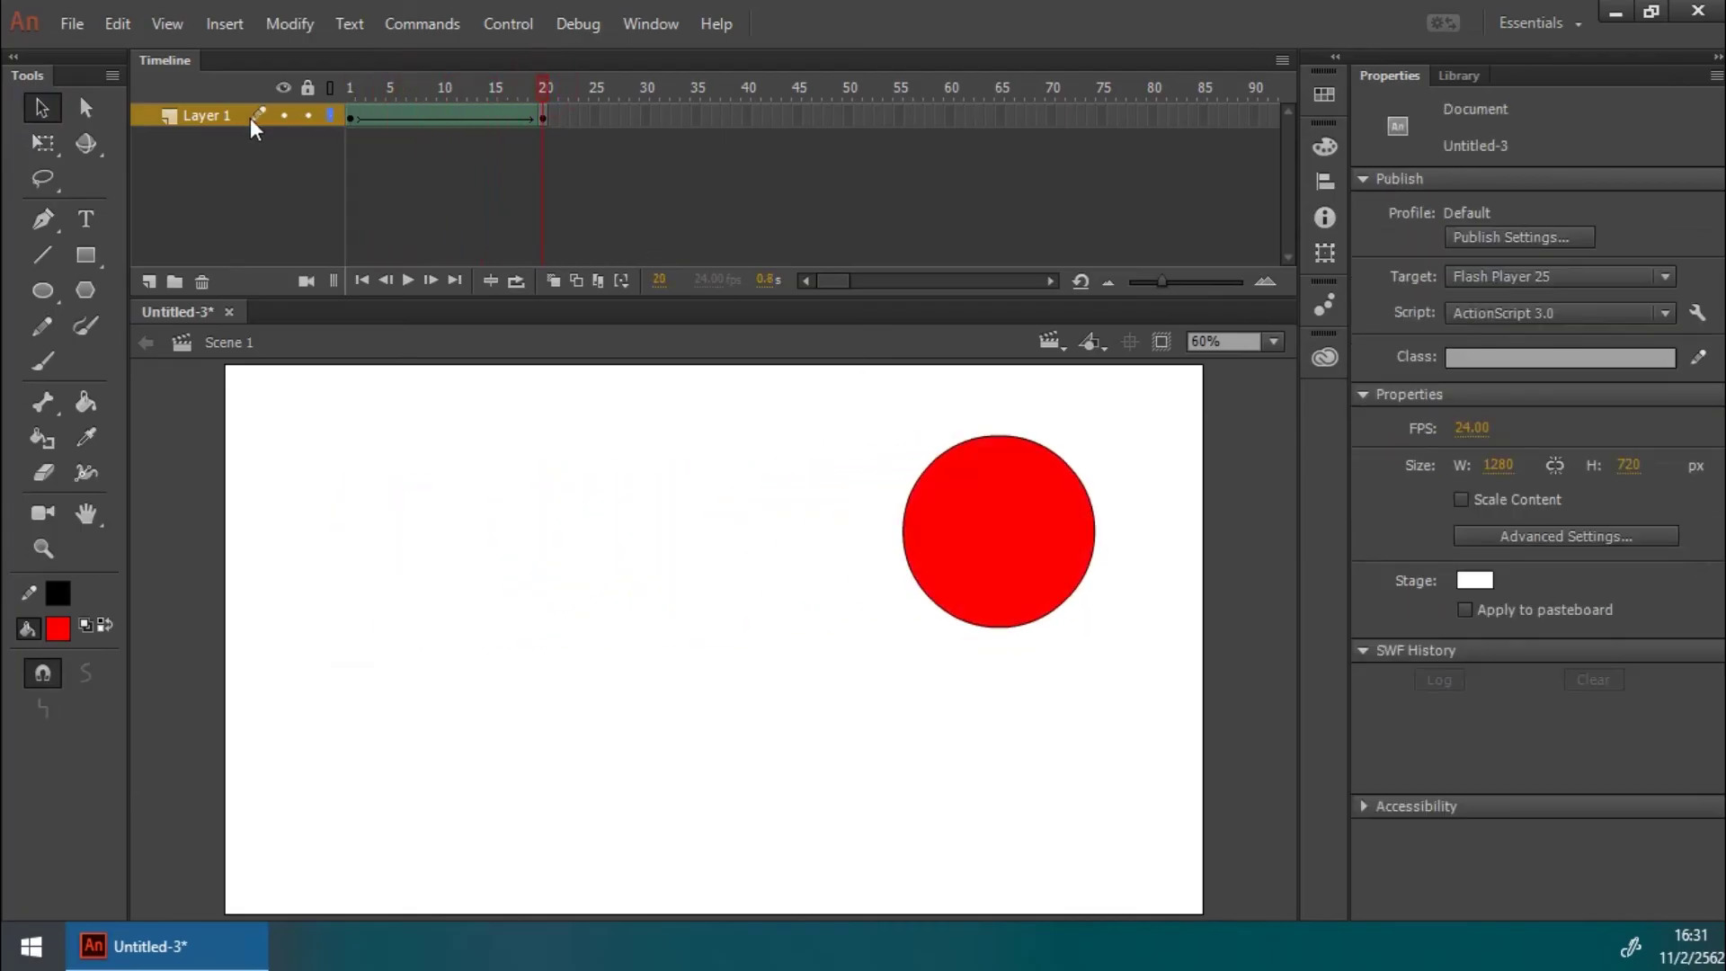
# Step: Go to frame 10 of the shape tween and try to select the in-between shape on the stage
pyautogui.click(444, 99)
pyautogui.click(441, 117)
pyautogui.click(697, 516)
pyautogui.click(627, 493)
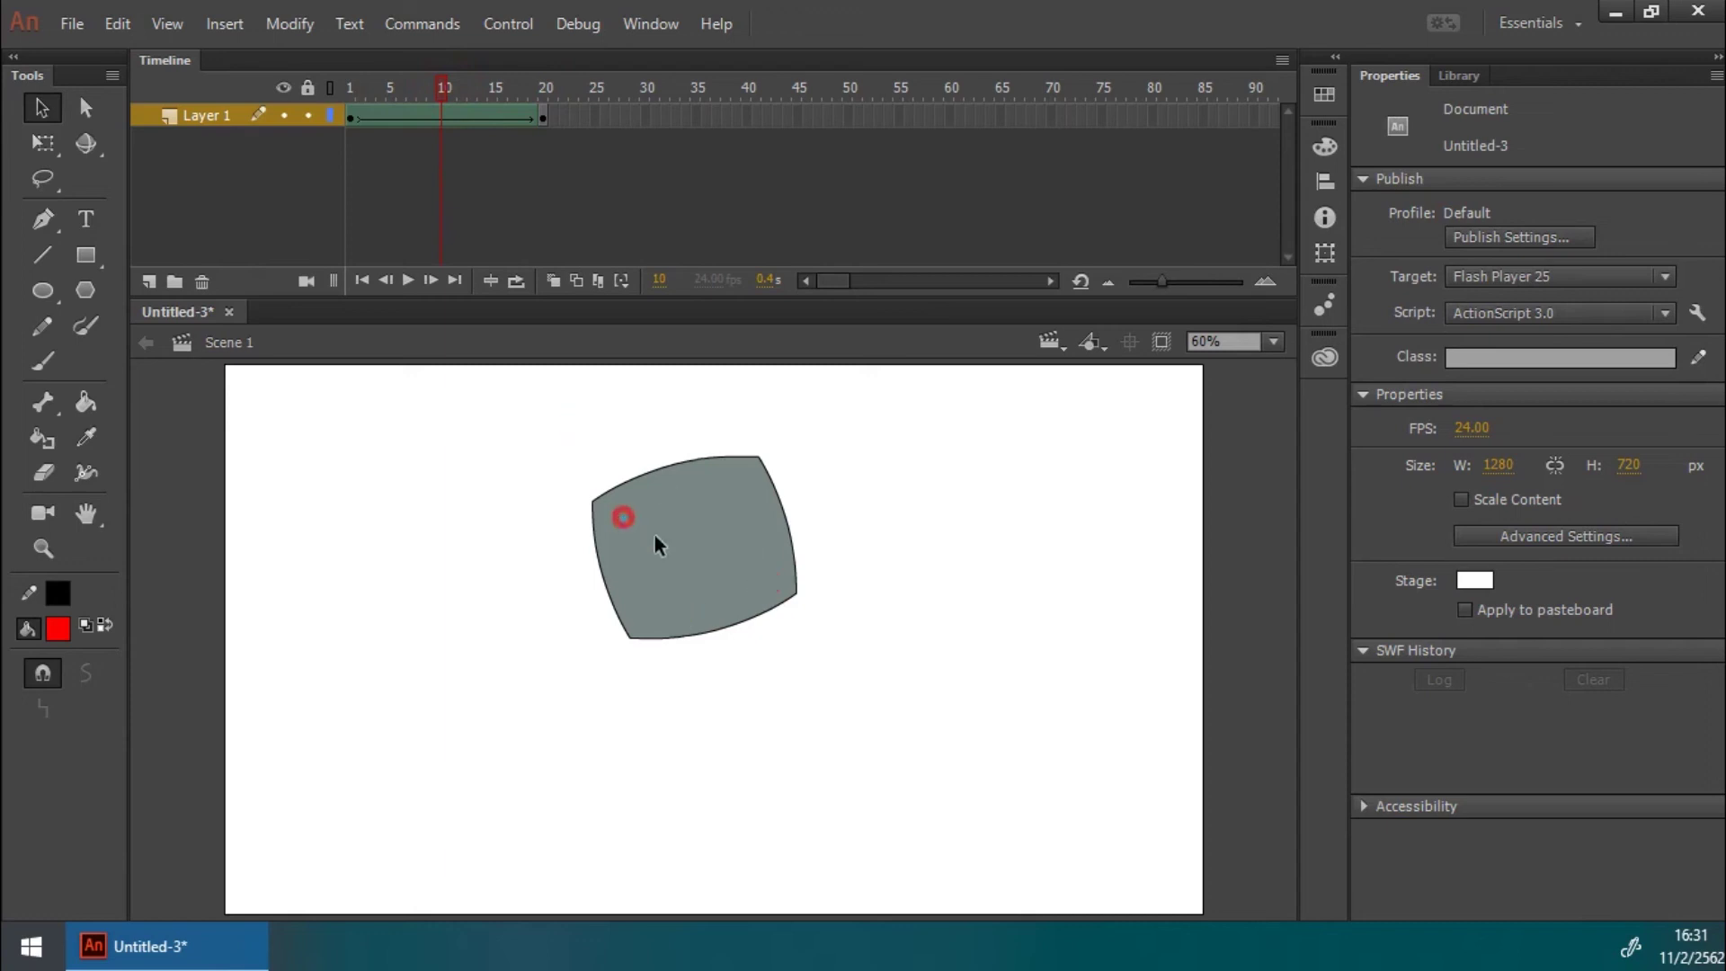
# Step: Insert a keyframe at frame 10 of the shape tween and select the in-between shape's fill on the stage
pyautogui.click(443, 117)
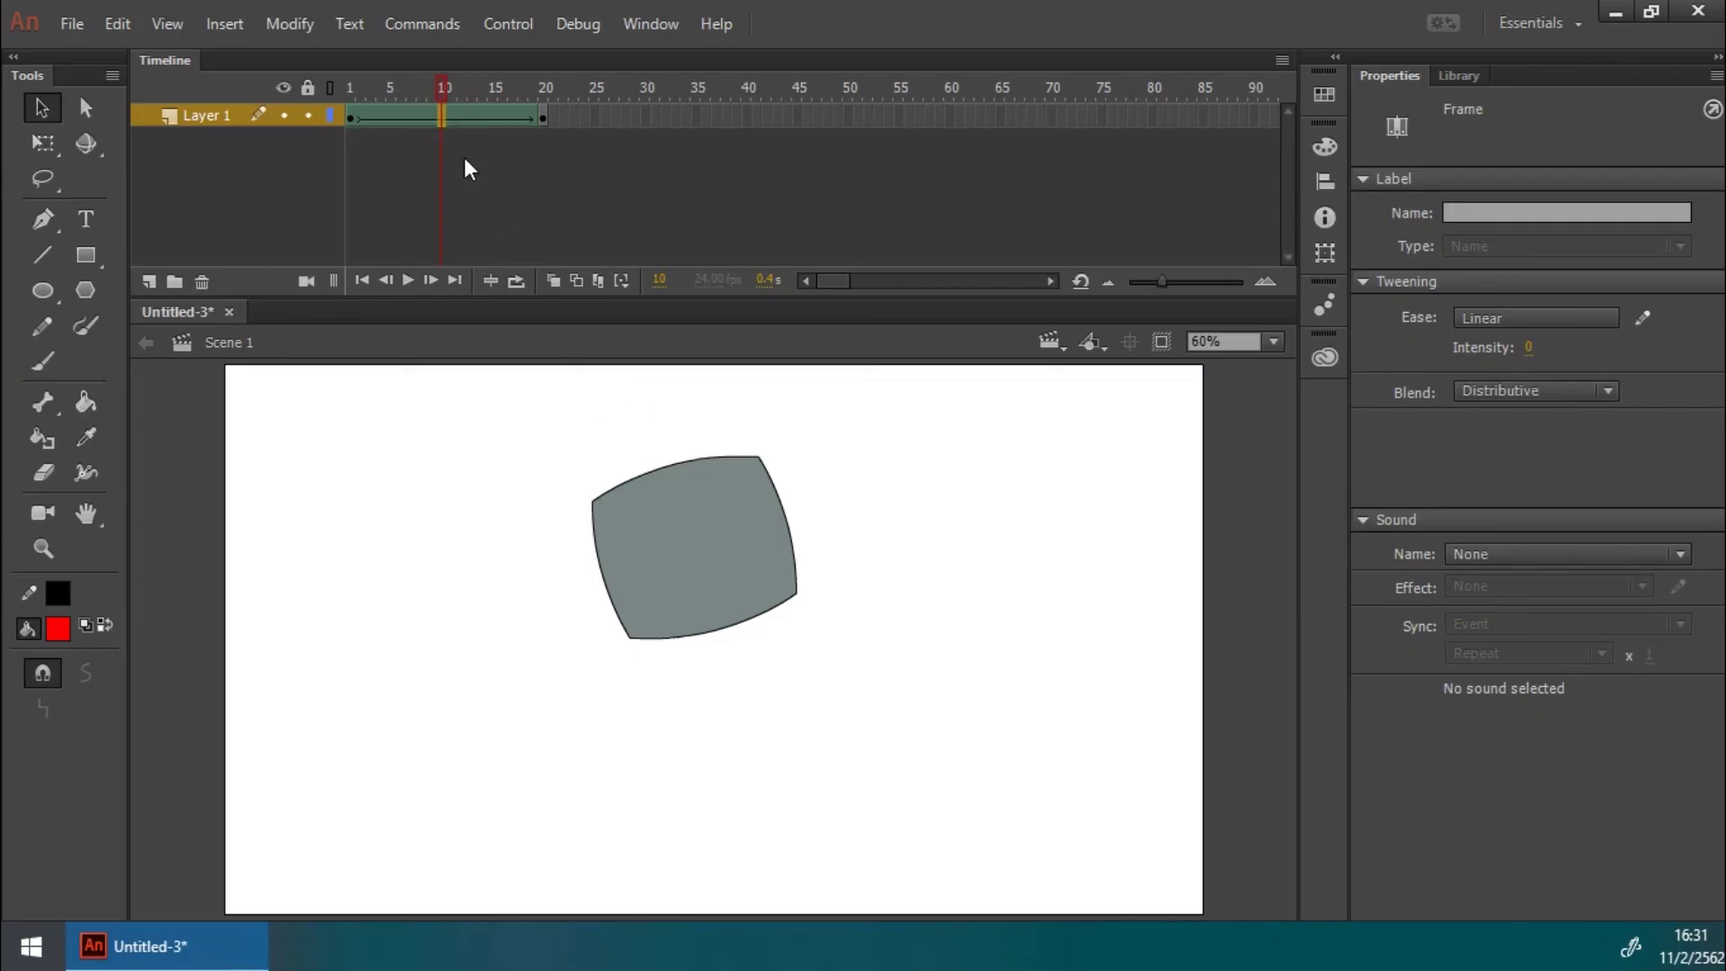
pyautogui.press('F6')
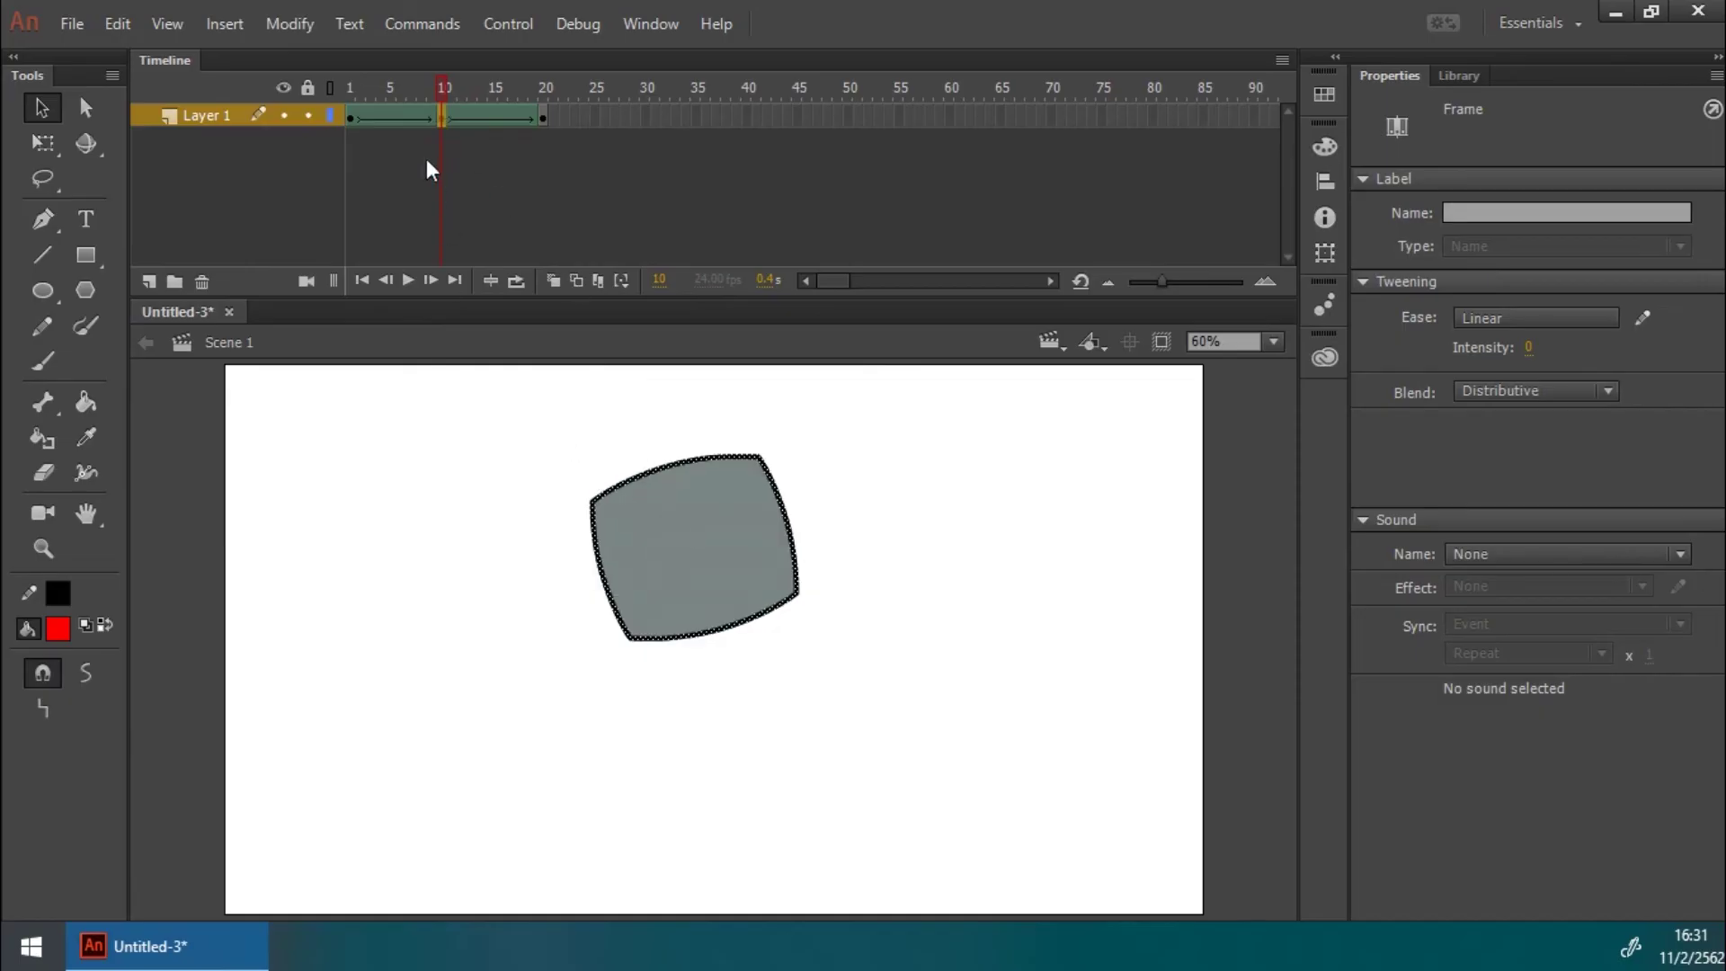
pyautogui.click(674, 517)
pyautogui.click(936, 540)
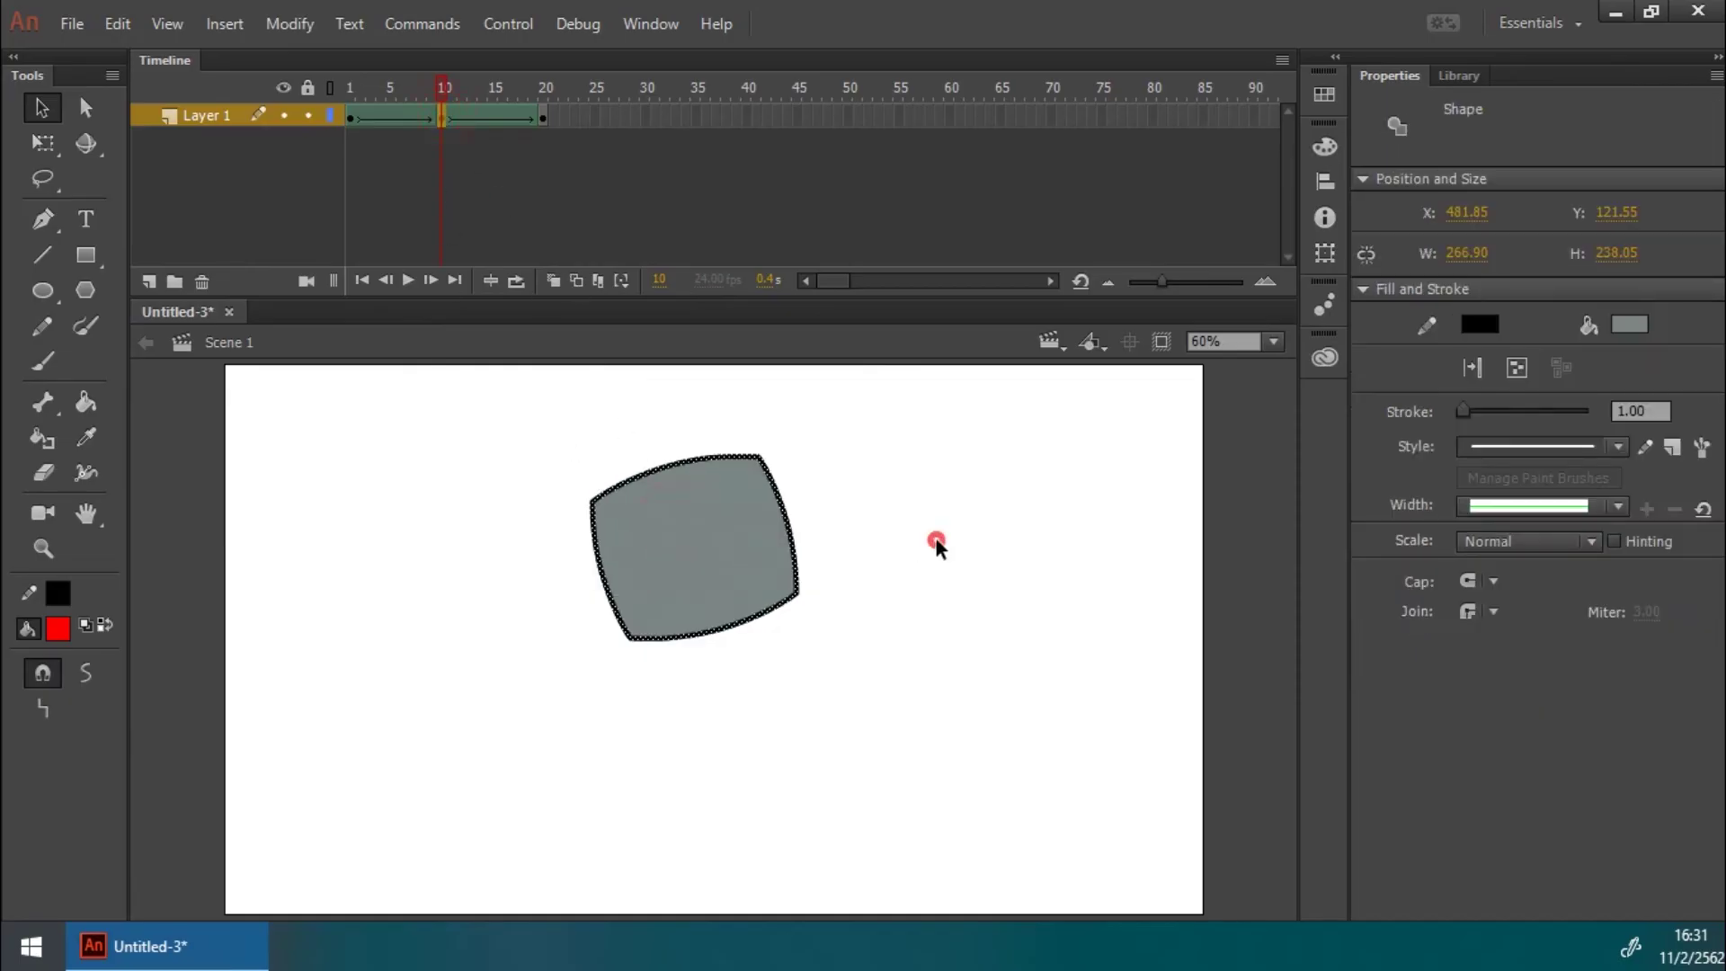
# Step: Scale the whole in-between shape at frame 10 down to about a third of its size around its center with Free Transform
pyautogui.moveTo(527, 416); pyautogui.dragTo(926, 755)
pyautogui.click(42, 143)
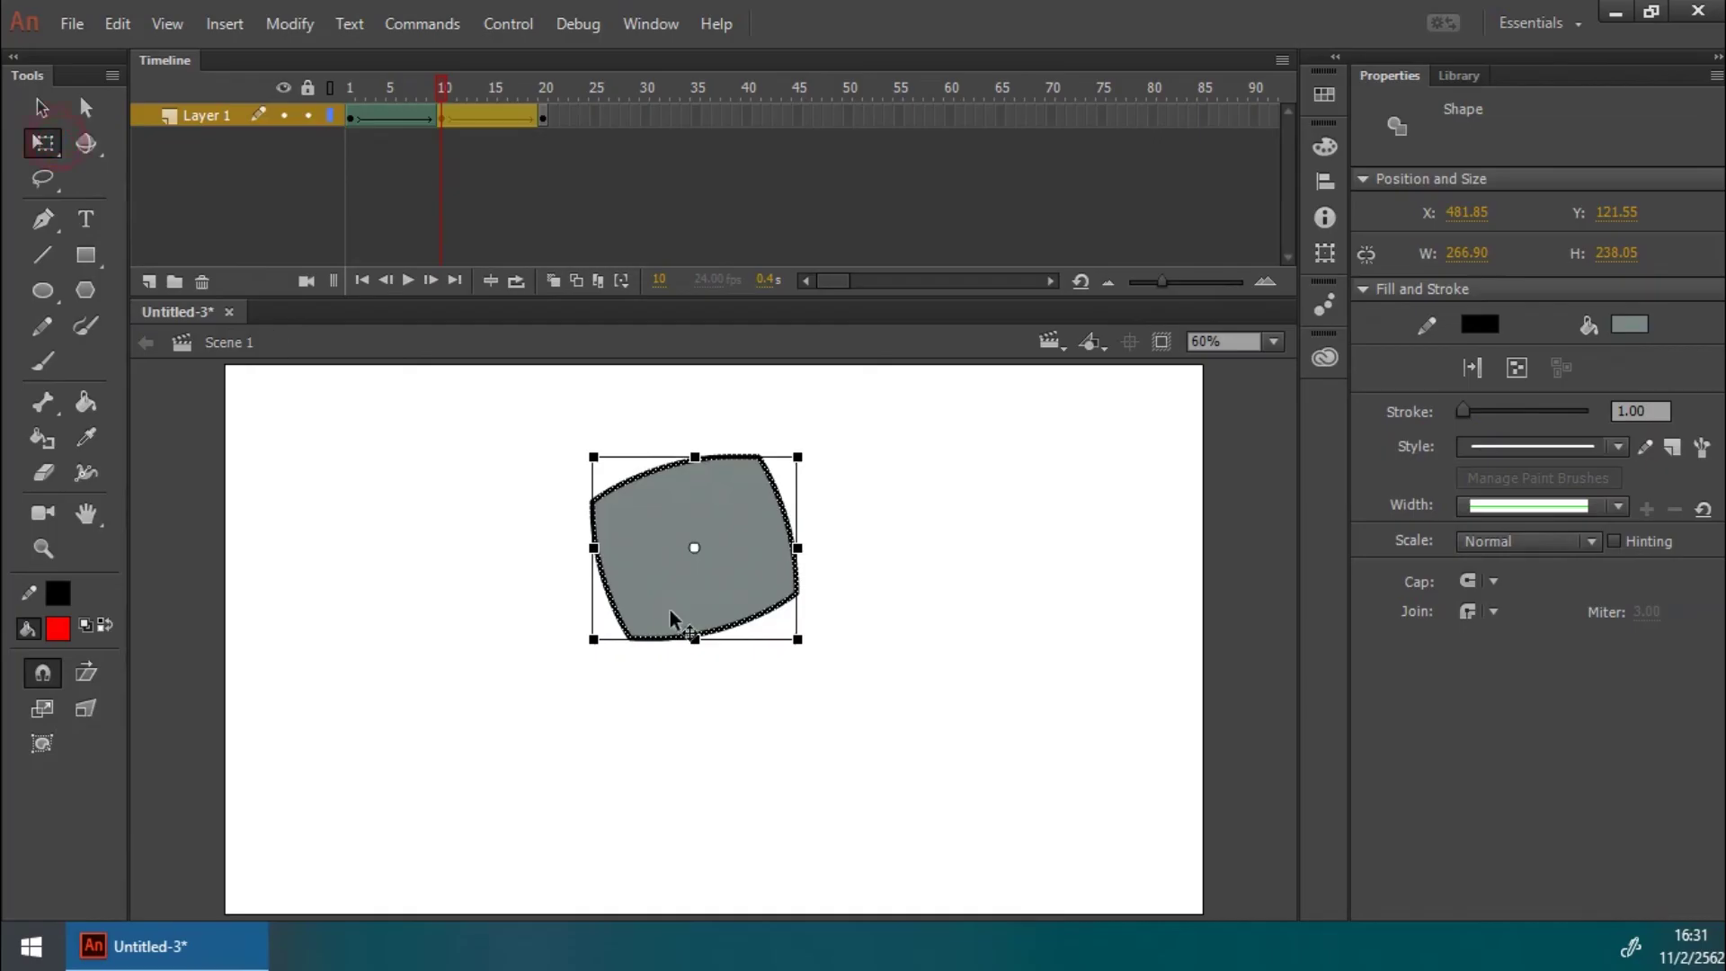
pyautogui.moveTo(798, 455); pyautogui.dragTo(725, 513)
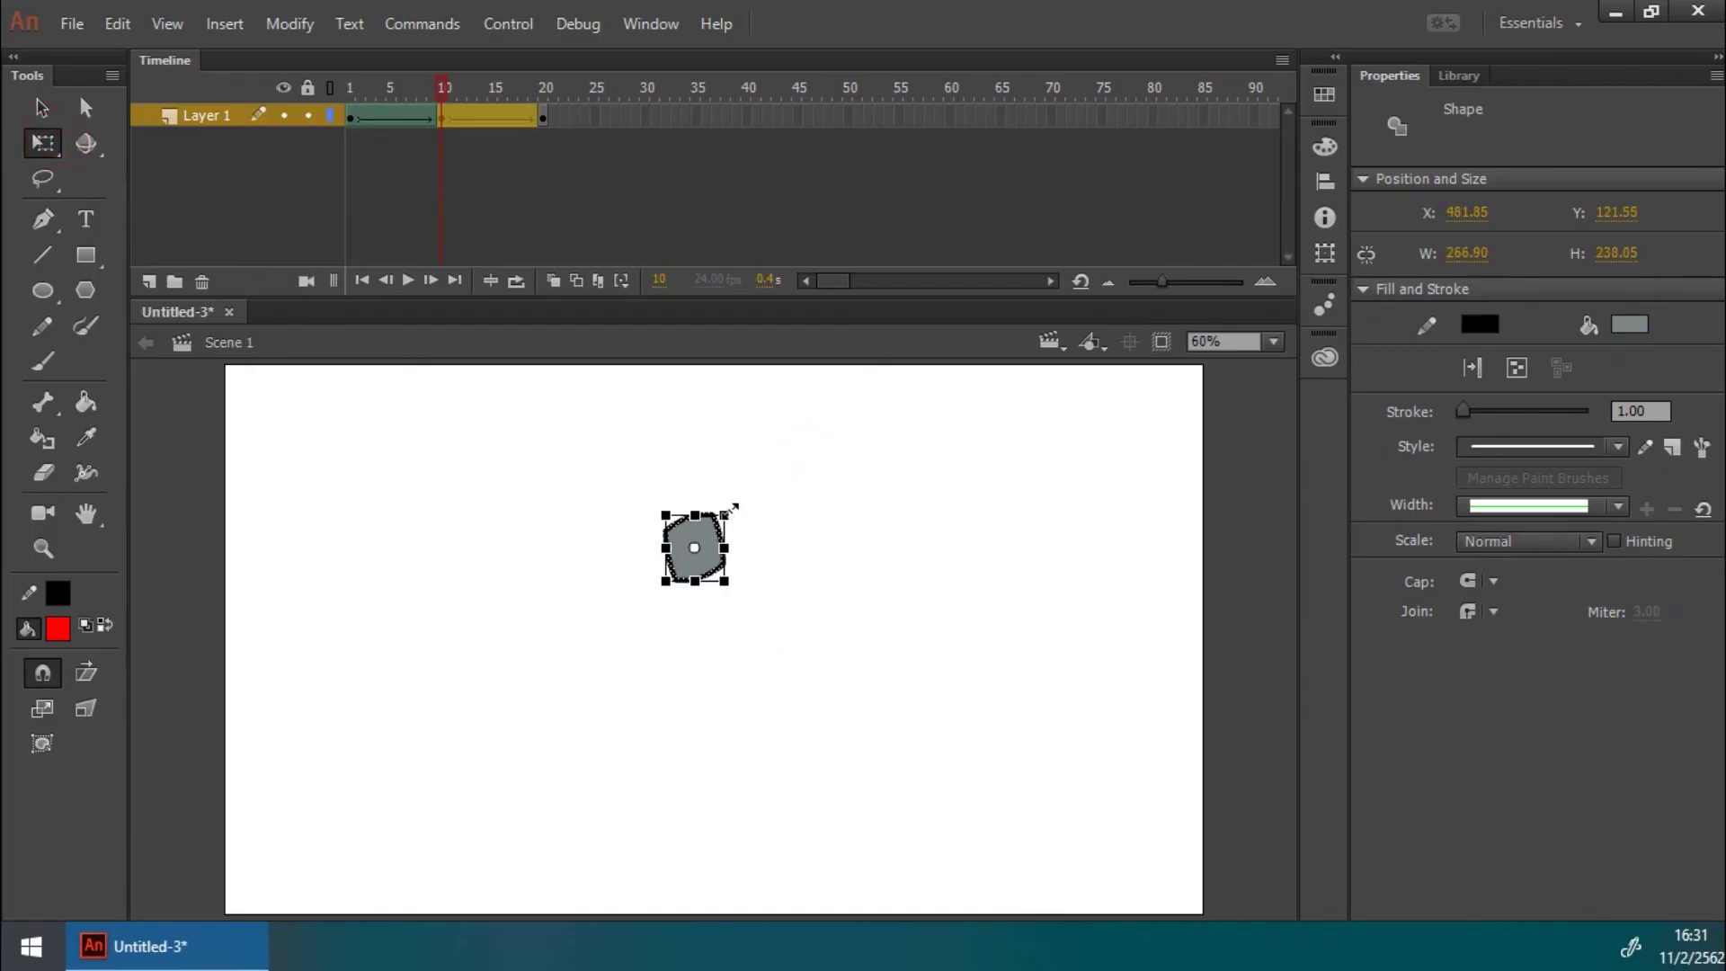
pyautogui.click(866, 527)
# Step: Play the shape tween from frame 1 to preview the morph passing through the smaller middle shape
pyautogui.click(350, 87)
pyautogui.press('Return')
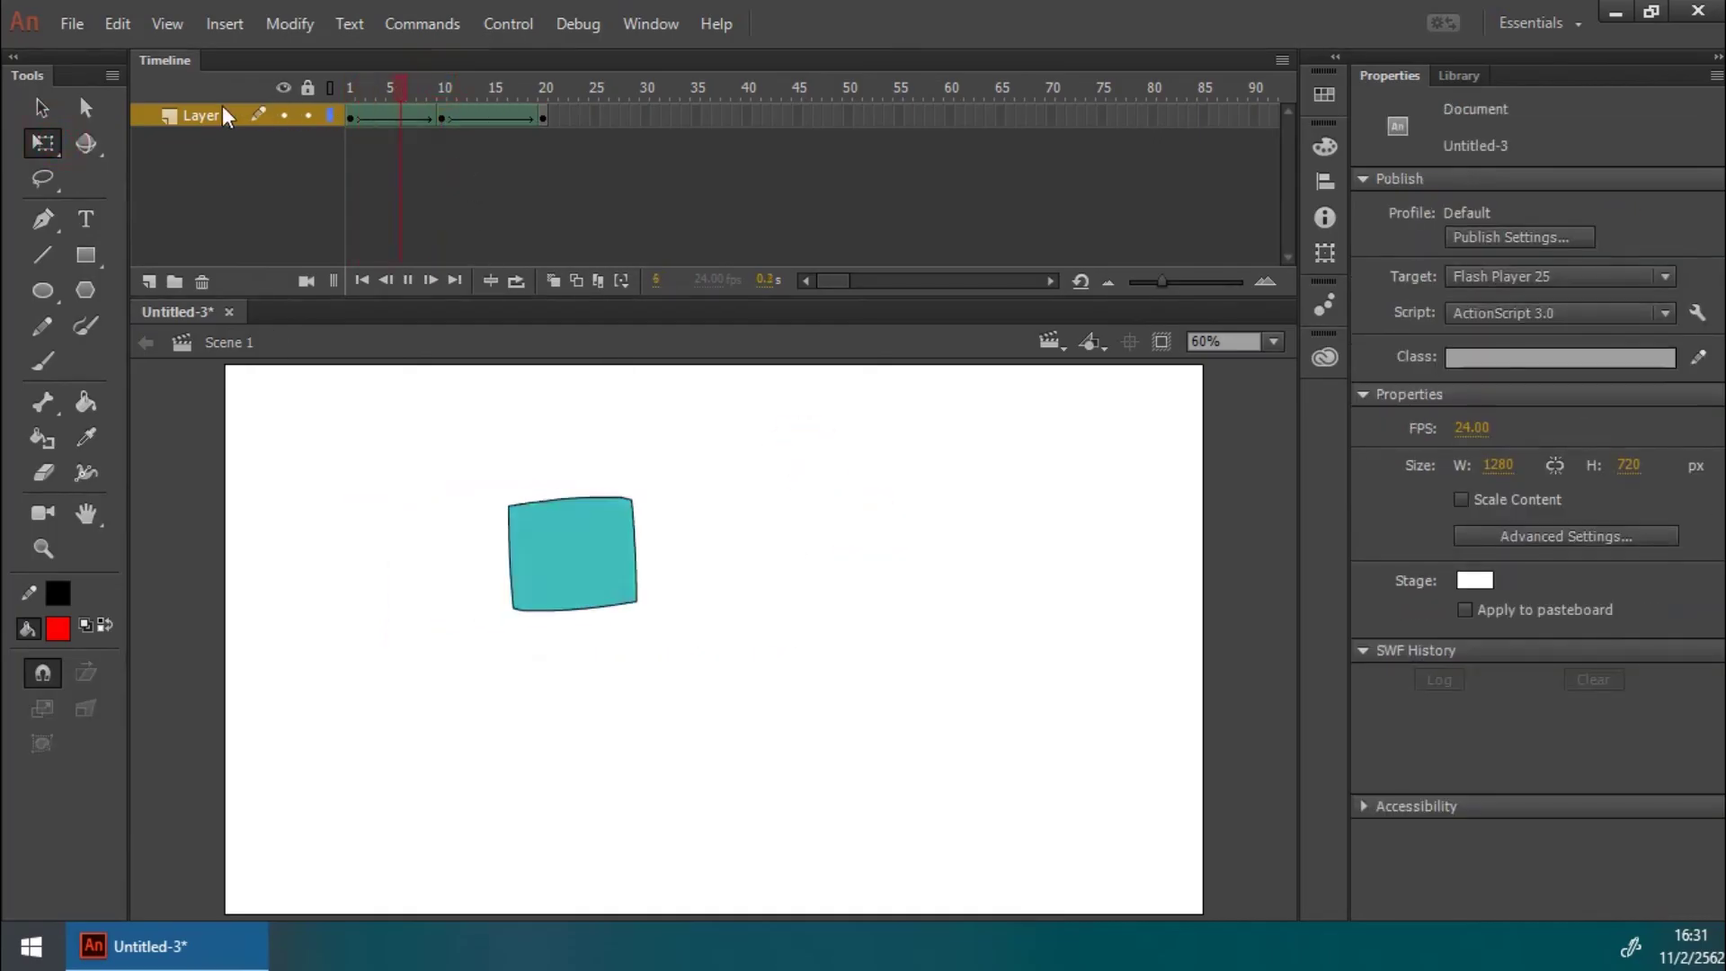
pyautogui.press('Return')
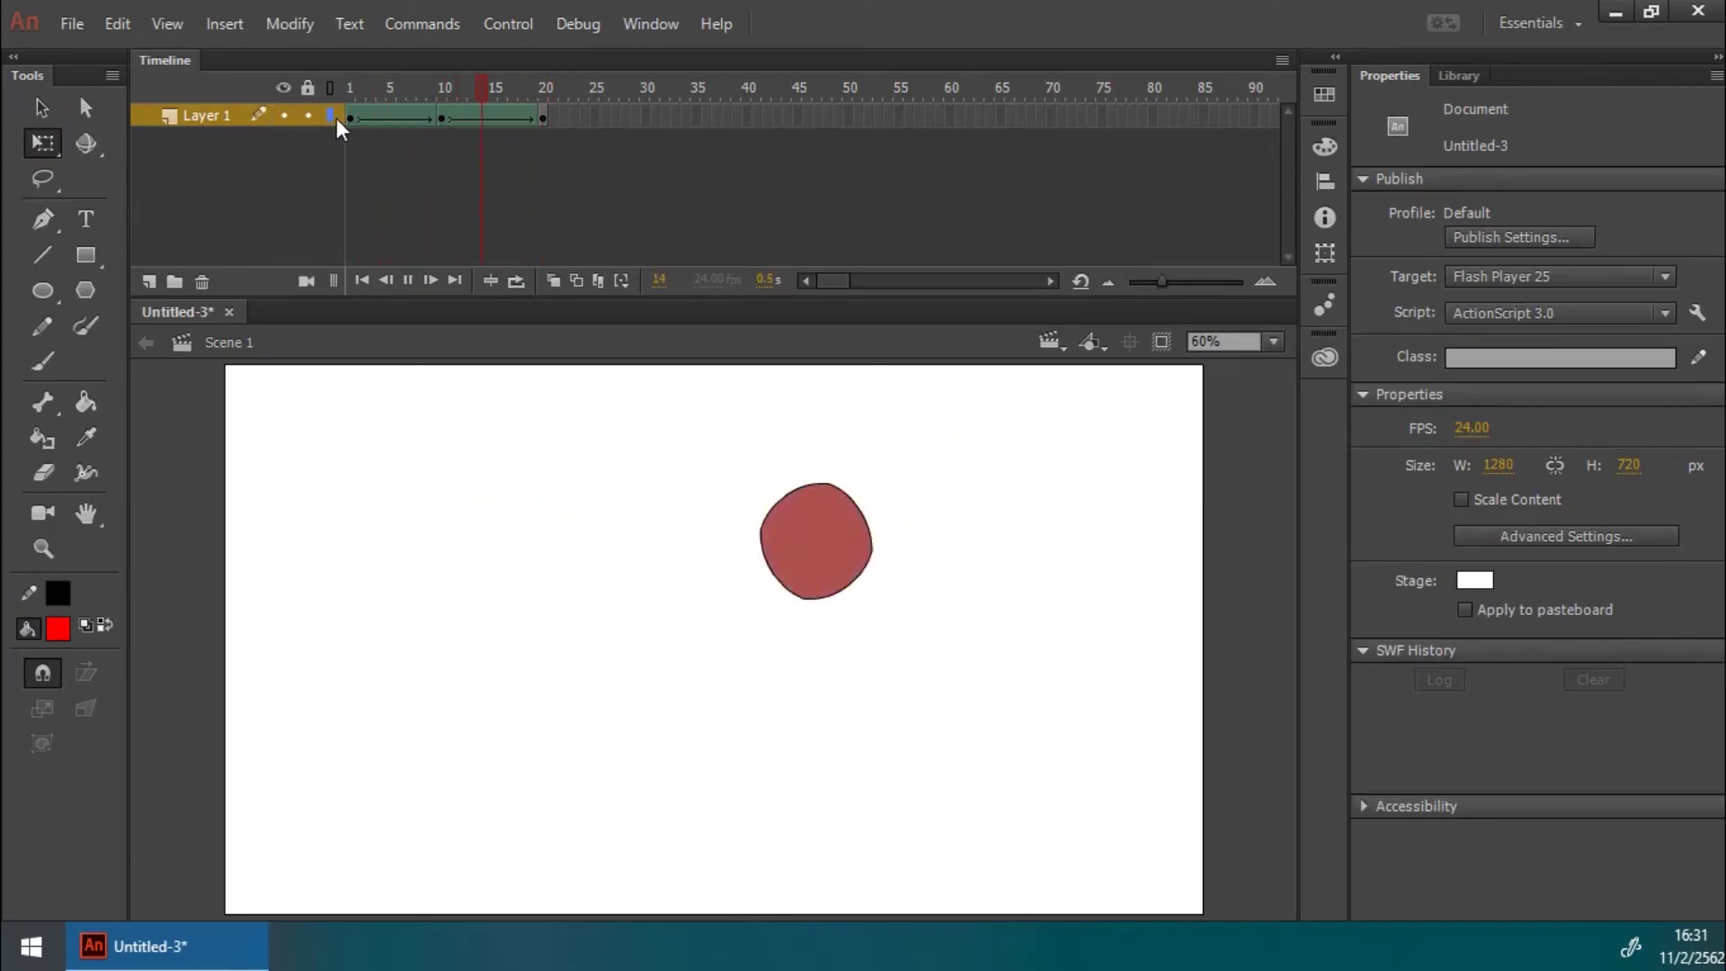
pyautogui.moveTo(429, 87); pyautogui.dragTo(349, 95)
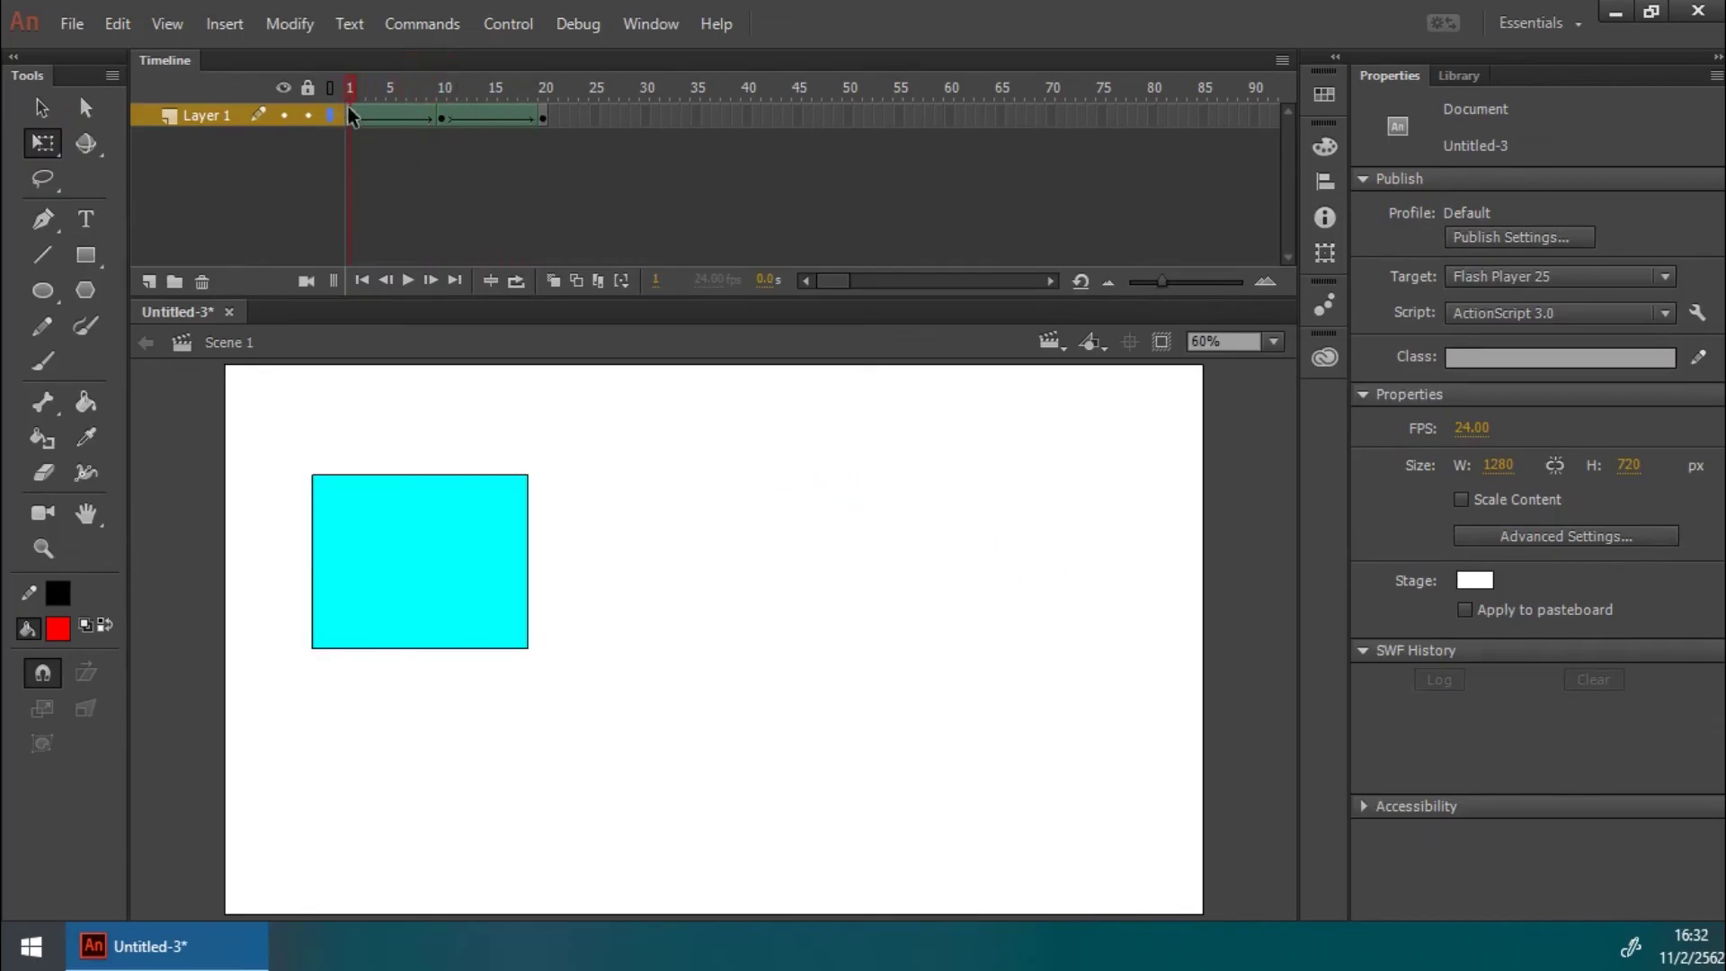
# Step: Examine the shapes on the keyframes at frames 1, 10 and 20 of the tween
pyautogui.click(350, 117)
pyautogui.click(445, 117)
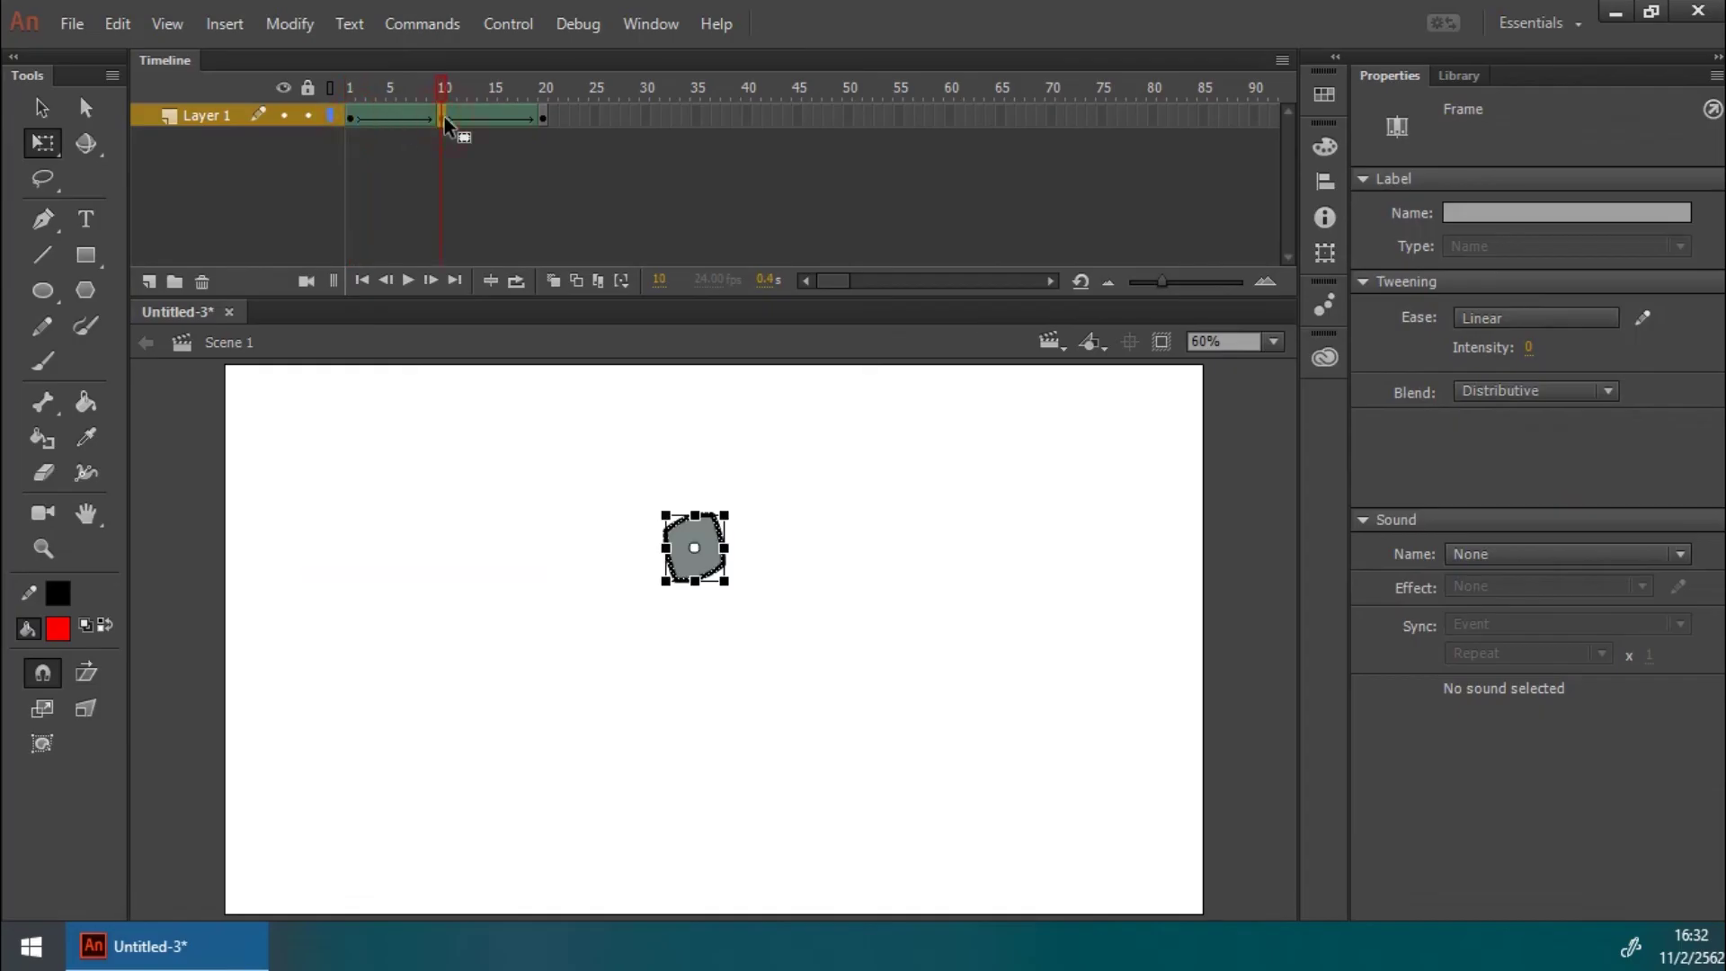
pyautogui.click(544, 139)
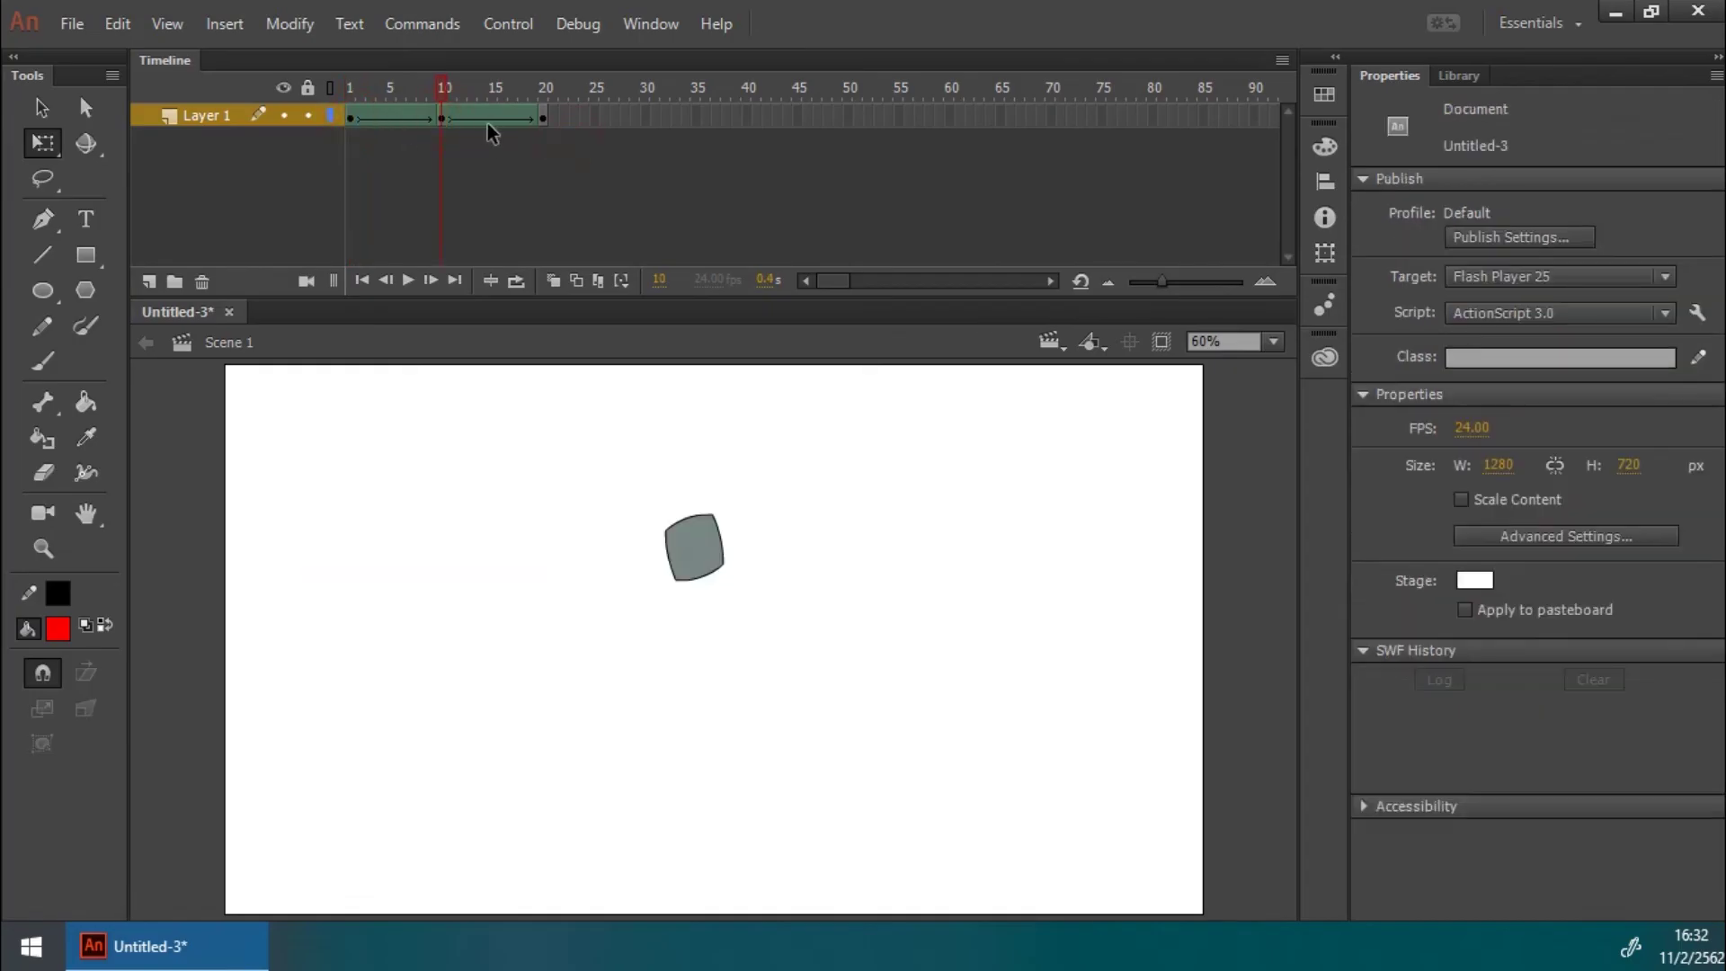
pyautogui.moveTo(446, 87); pyautogui.dragTo(356, 95)
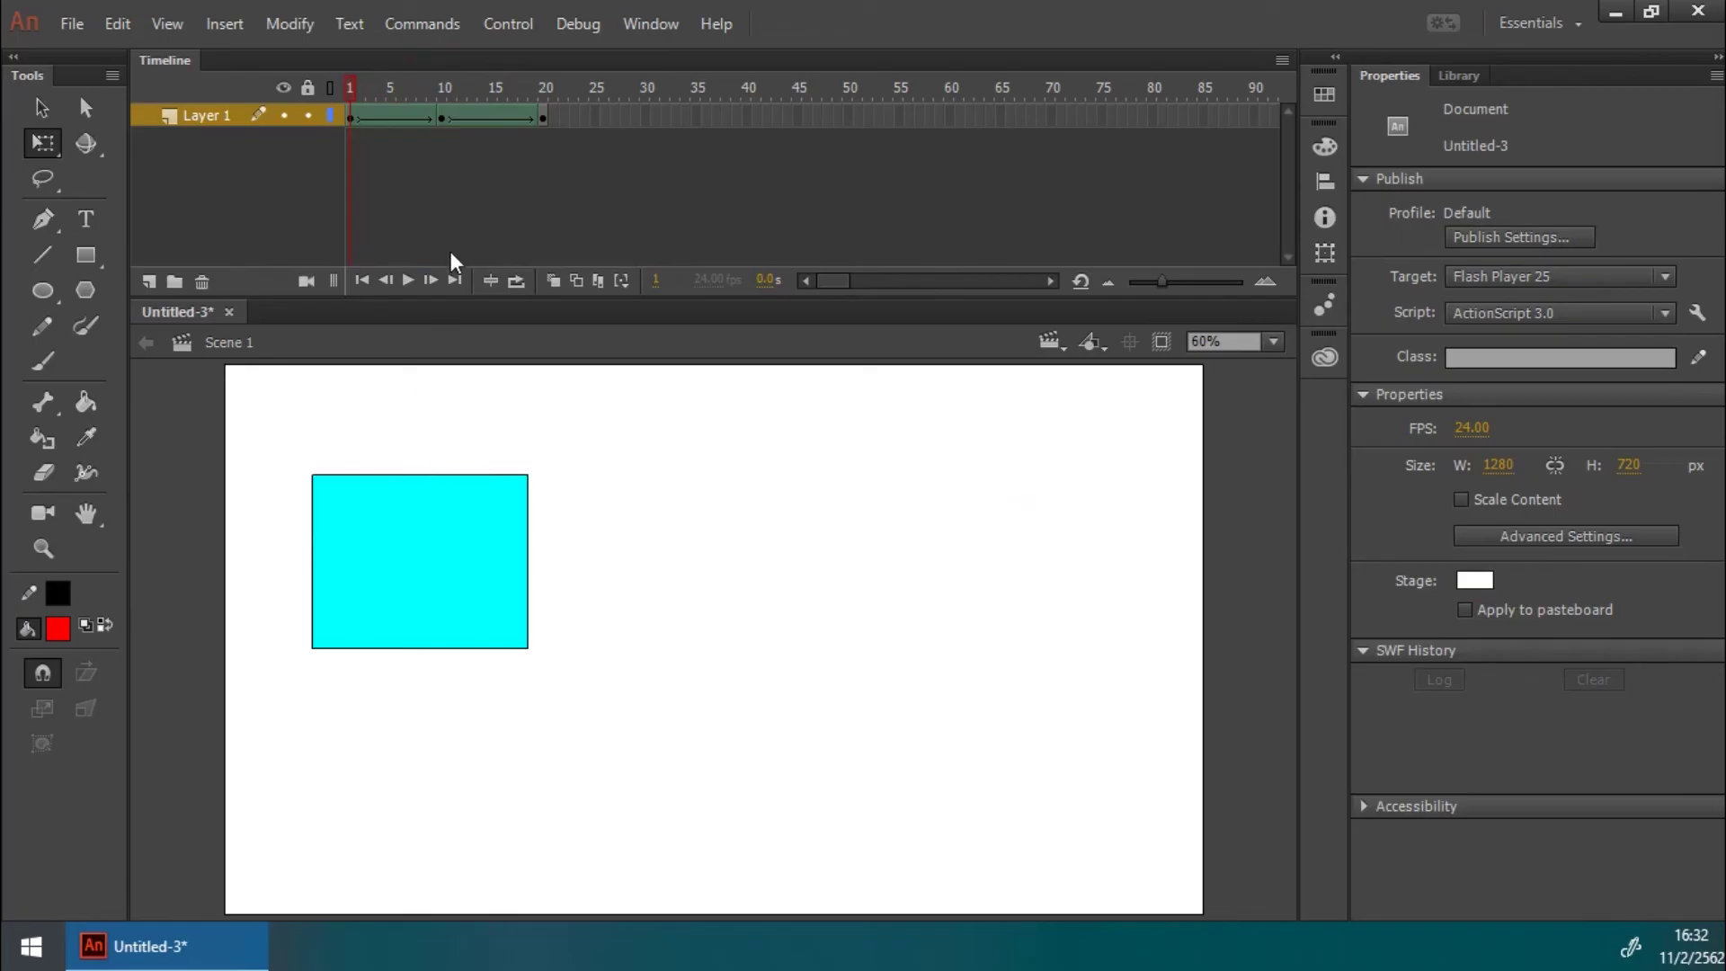
pyautogui.click(542, 117)
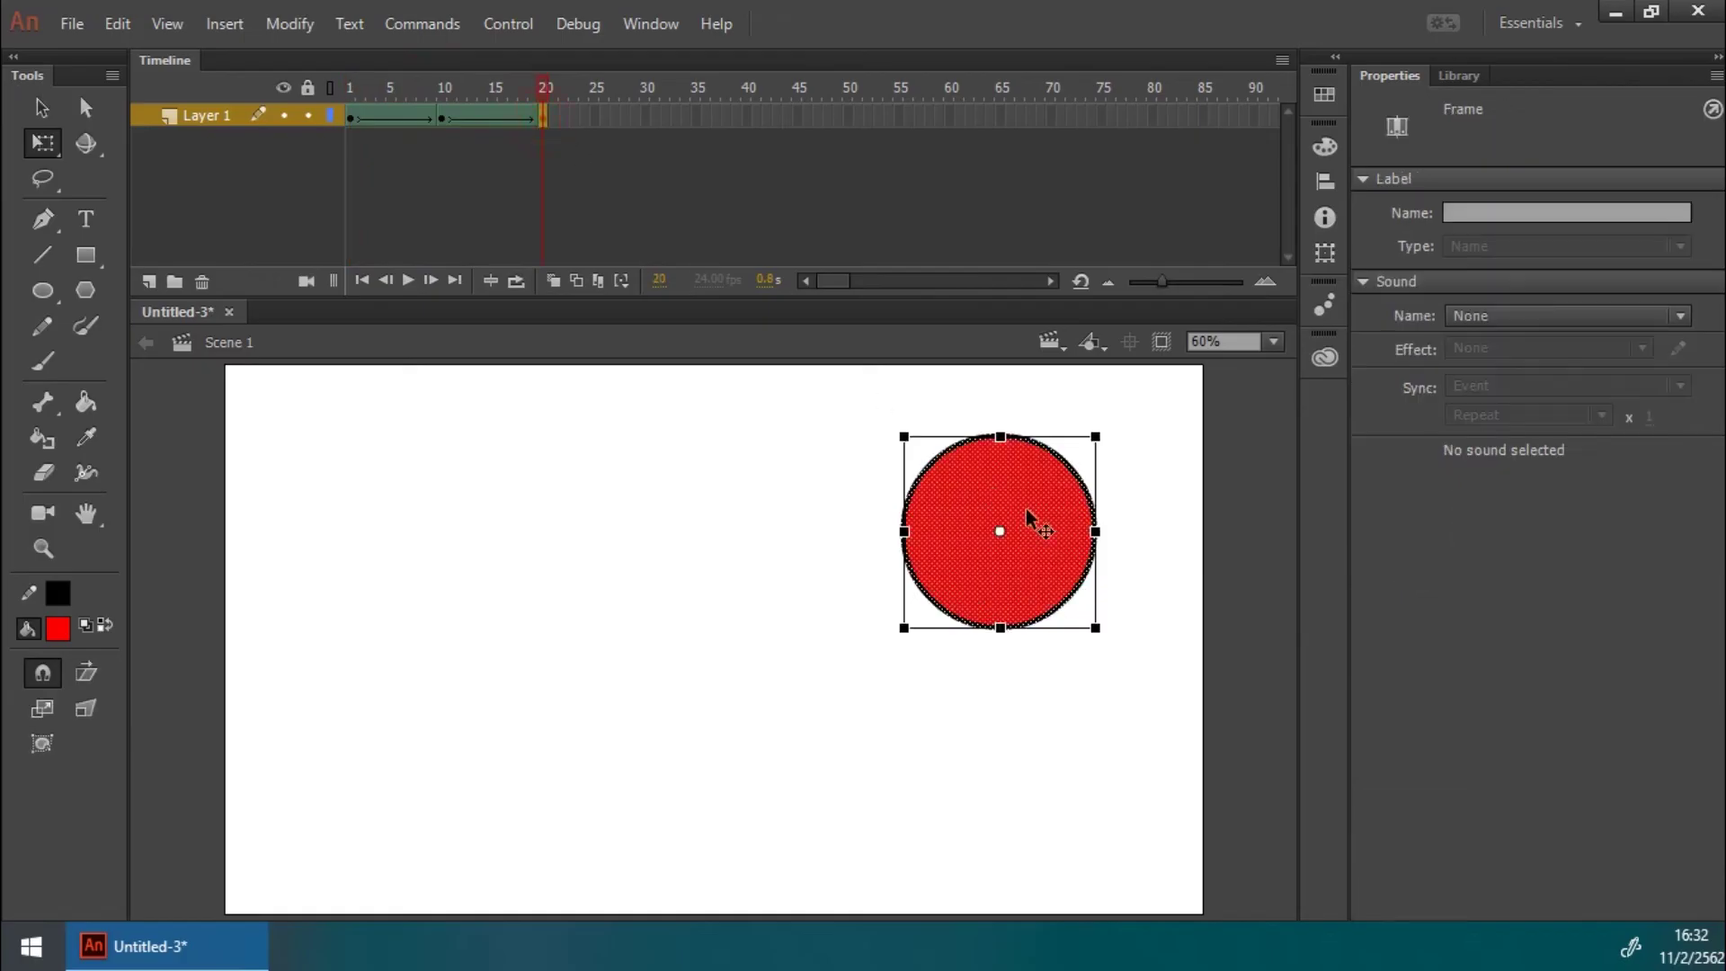
pyautogui.click(732, 511)
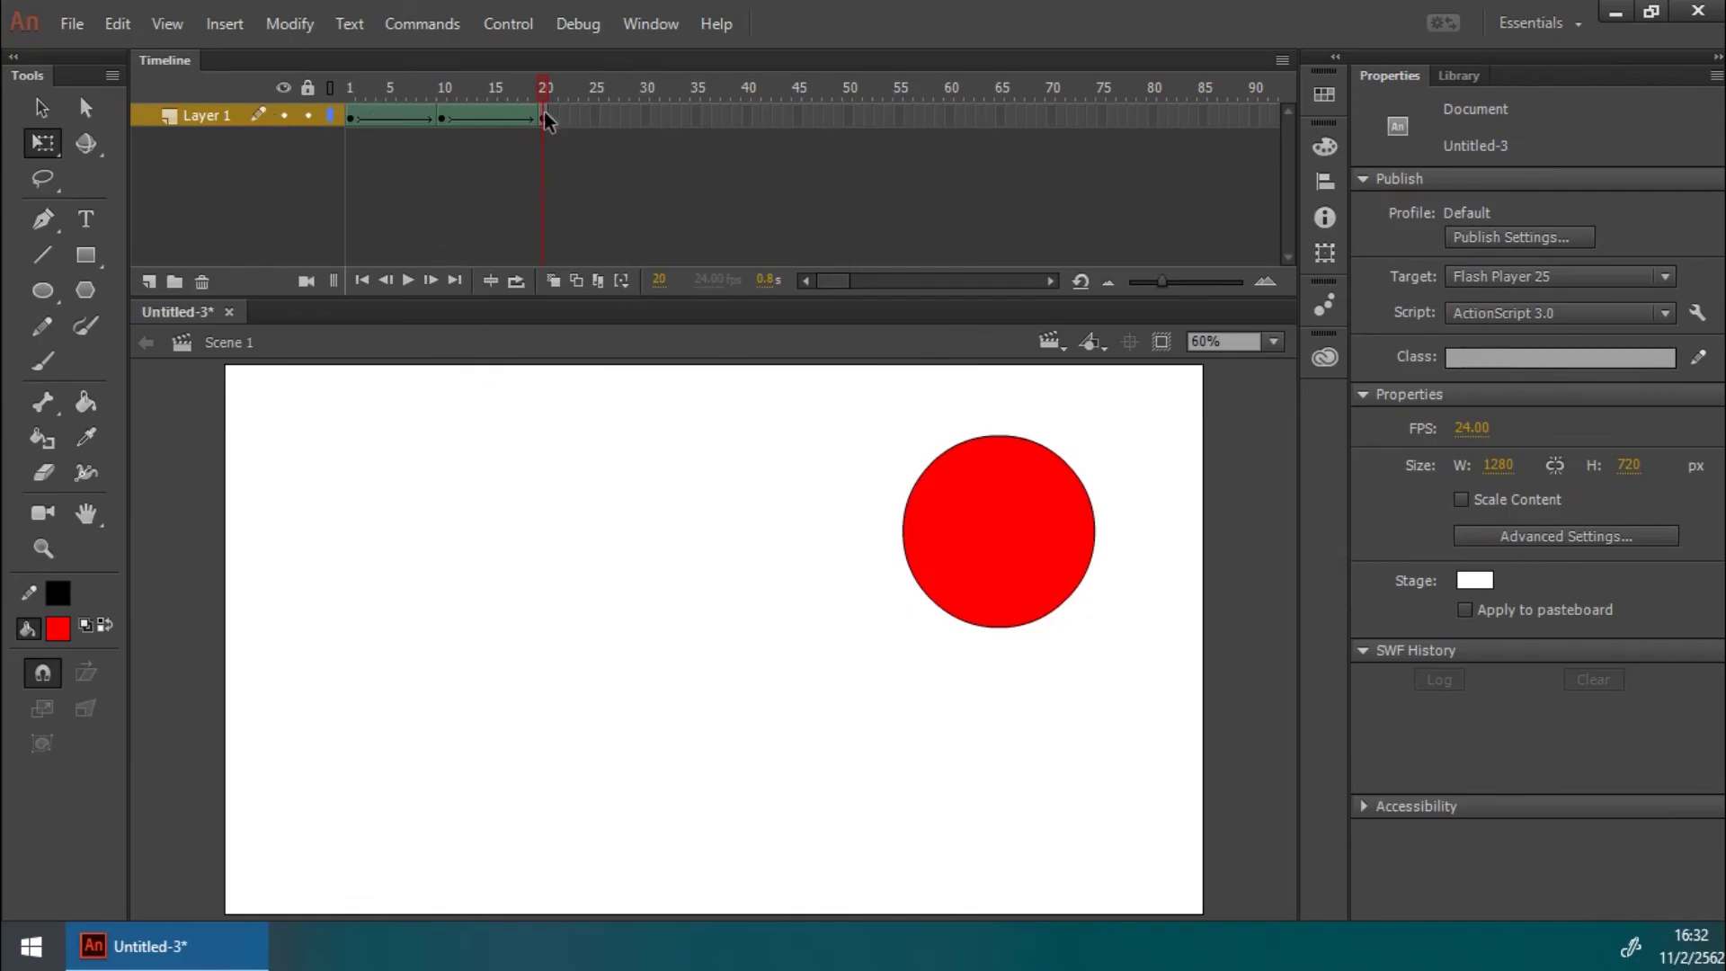
# Step: Remove frames 2 through 20 from Layer 1
pyautogui.moveTo(543, 112); pyautogui.dragTo(374, 113)
pyautogui.rightClick(358, 113)
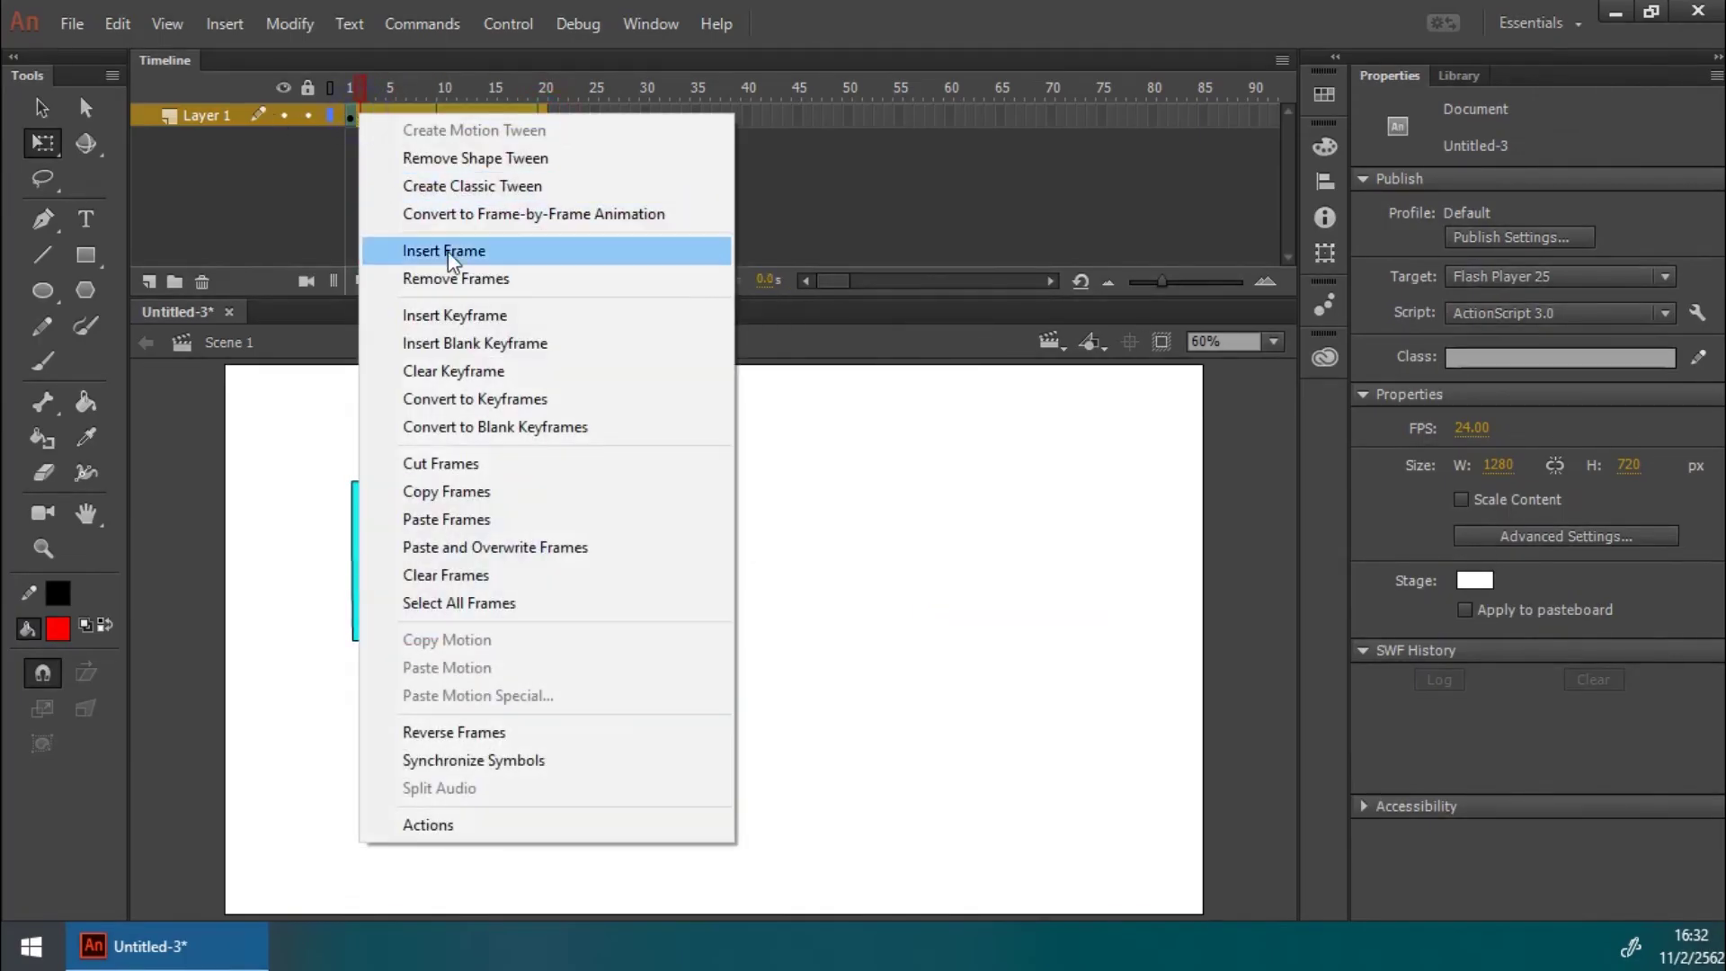
pyautogui.click(455, 215)
# Step: Delete the cyan rectangle and its outline from frame 1
pyautogui.click(354, 117)
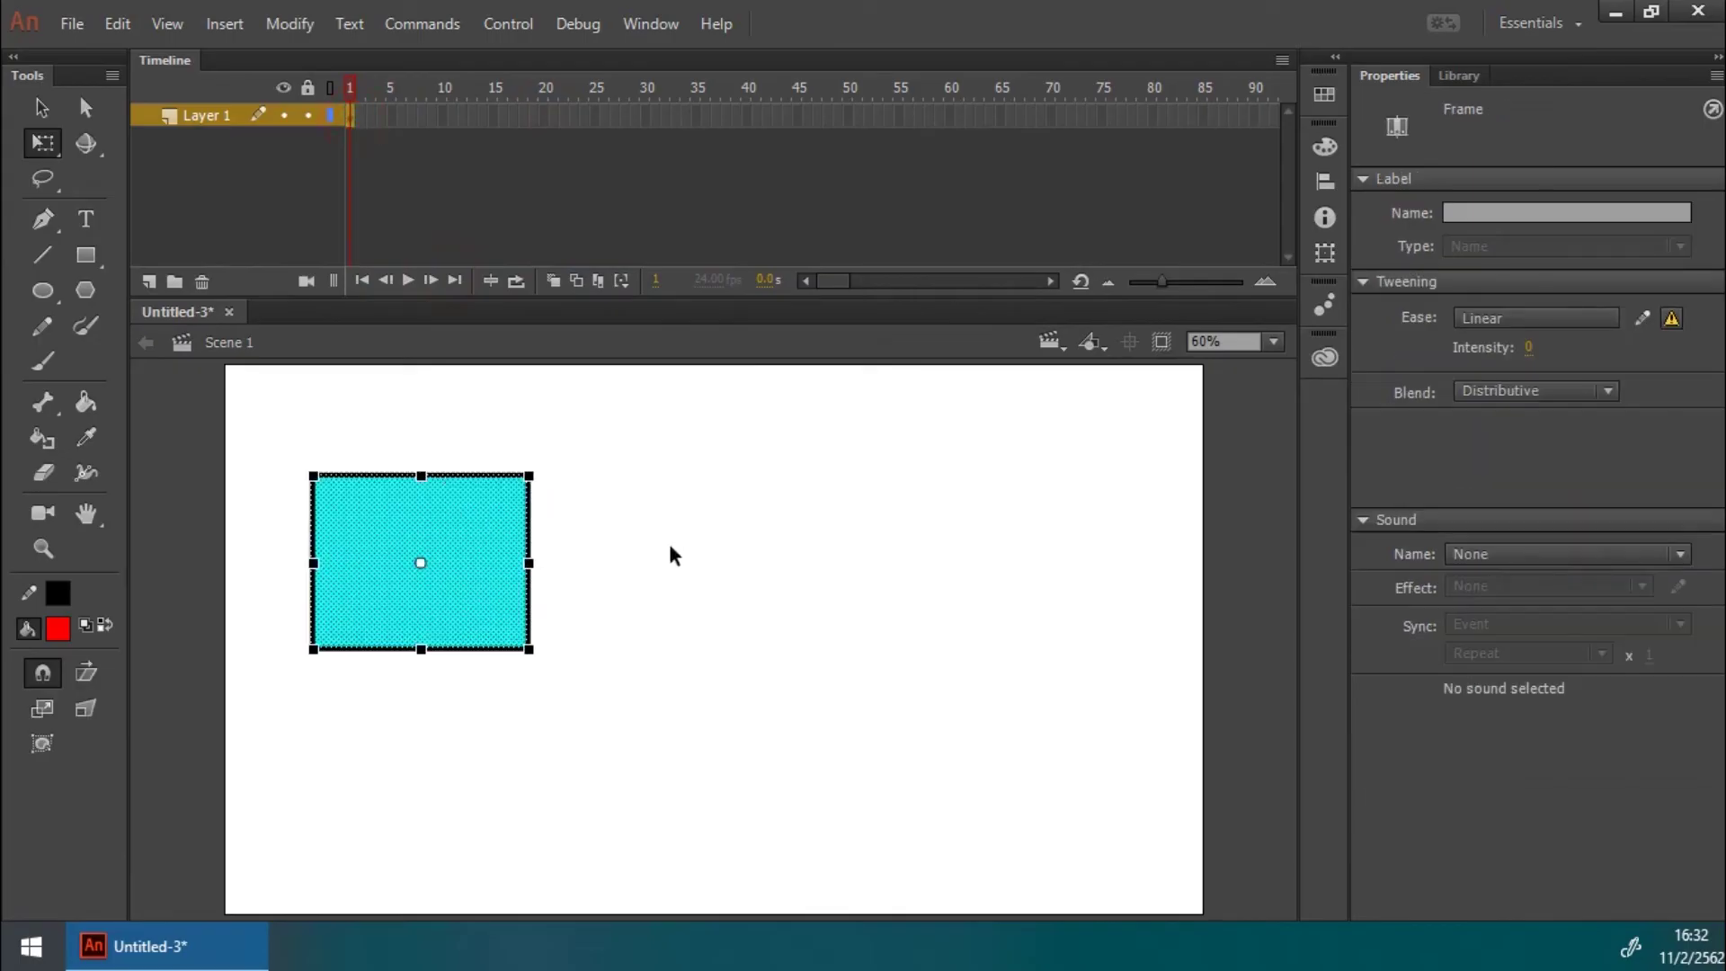
pyautogui.click(643, 539)
pyautogui.moveTo(597, 725)
pyautogui.mouseDown()
pyautogui.moveTo(339, 562)
pyautogui.moveTo(266, 436)
pyautogui.mouseUp()
pyautogui.click(42, 325)
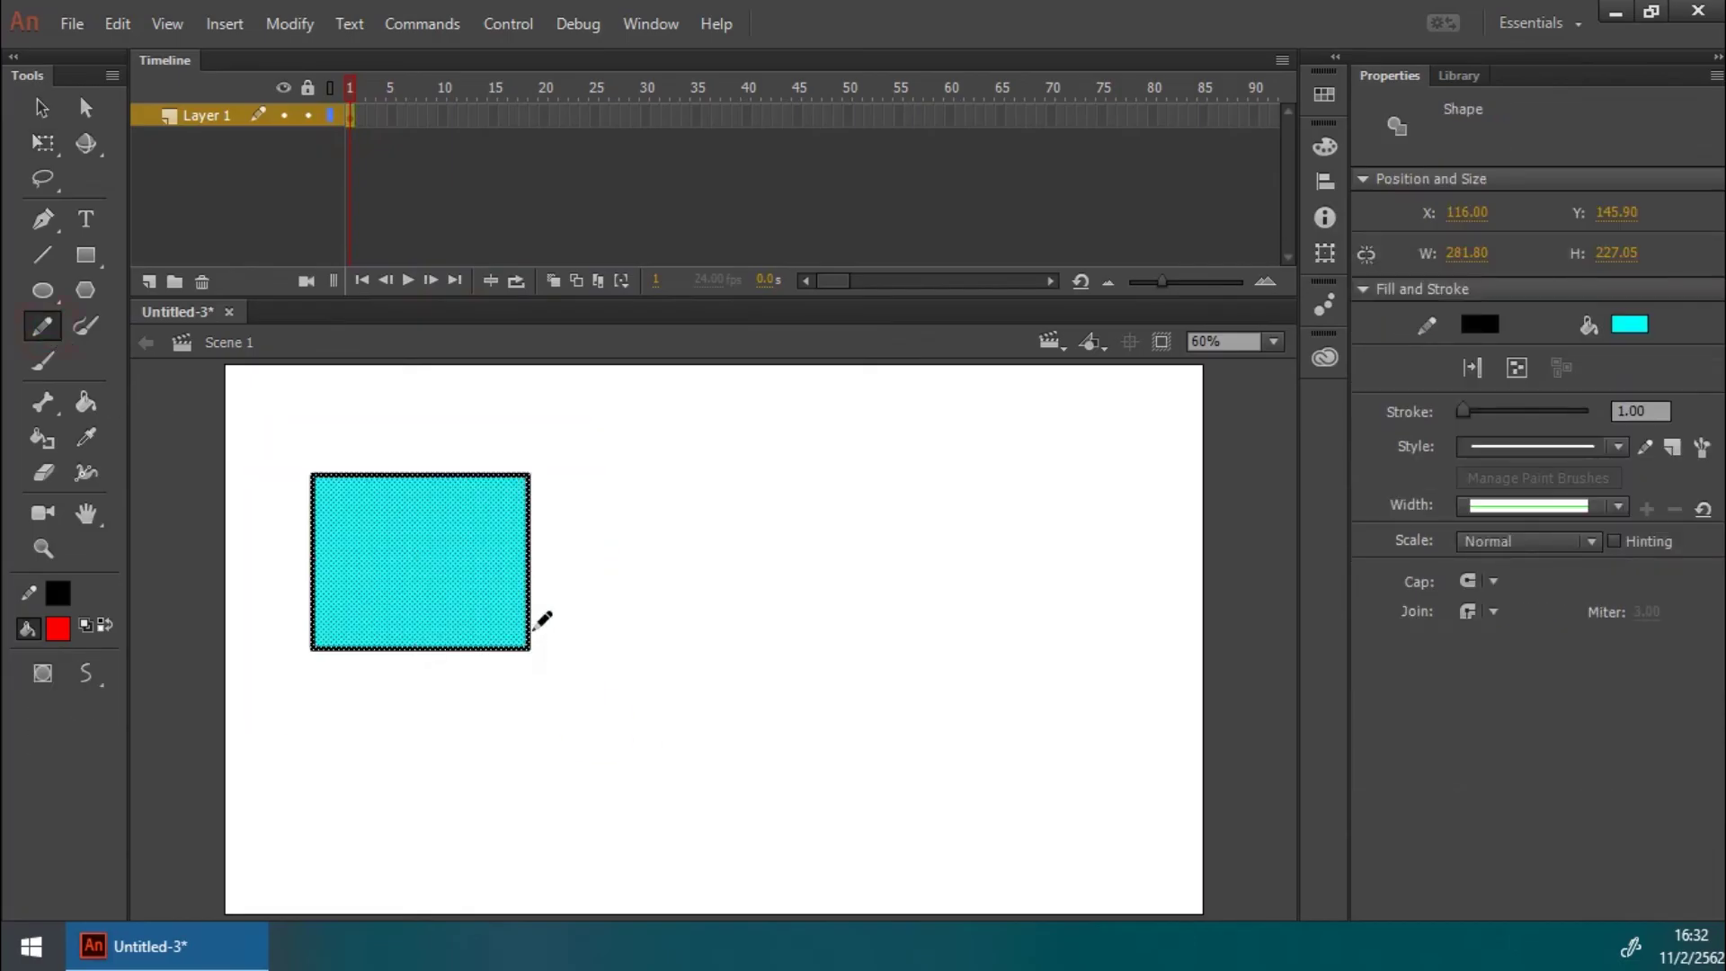
pyautogui.press('Delete')
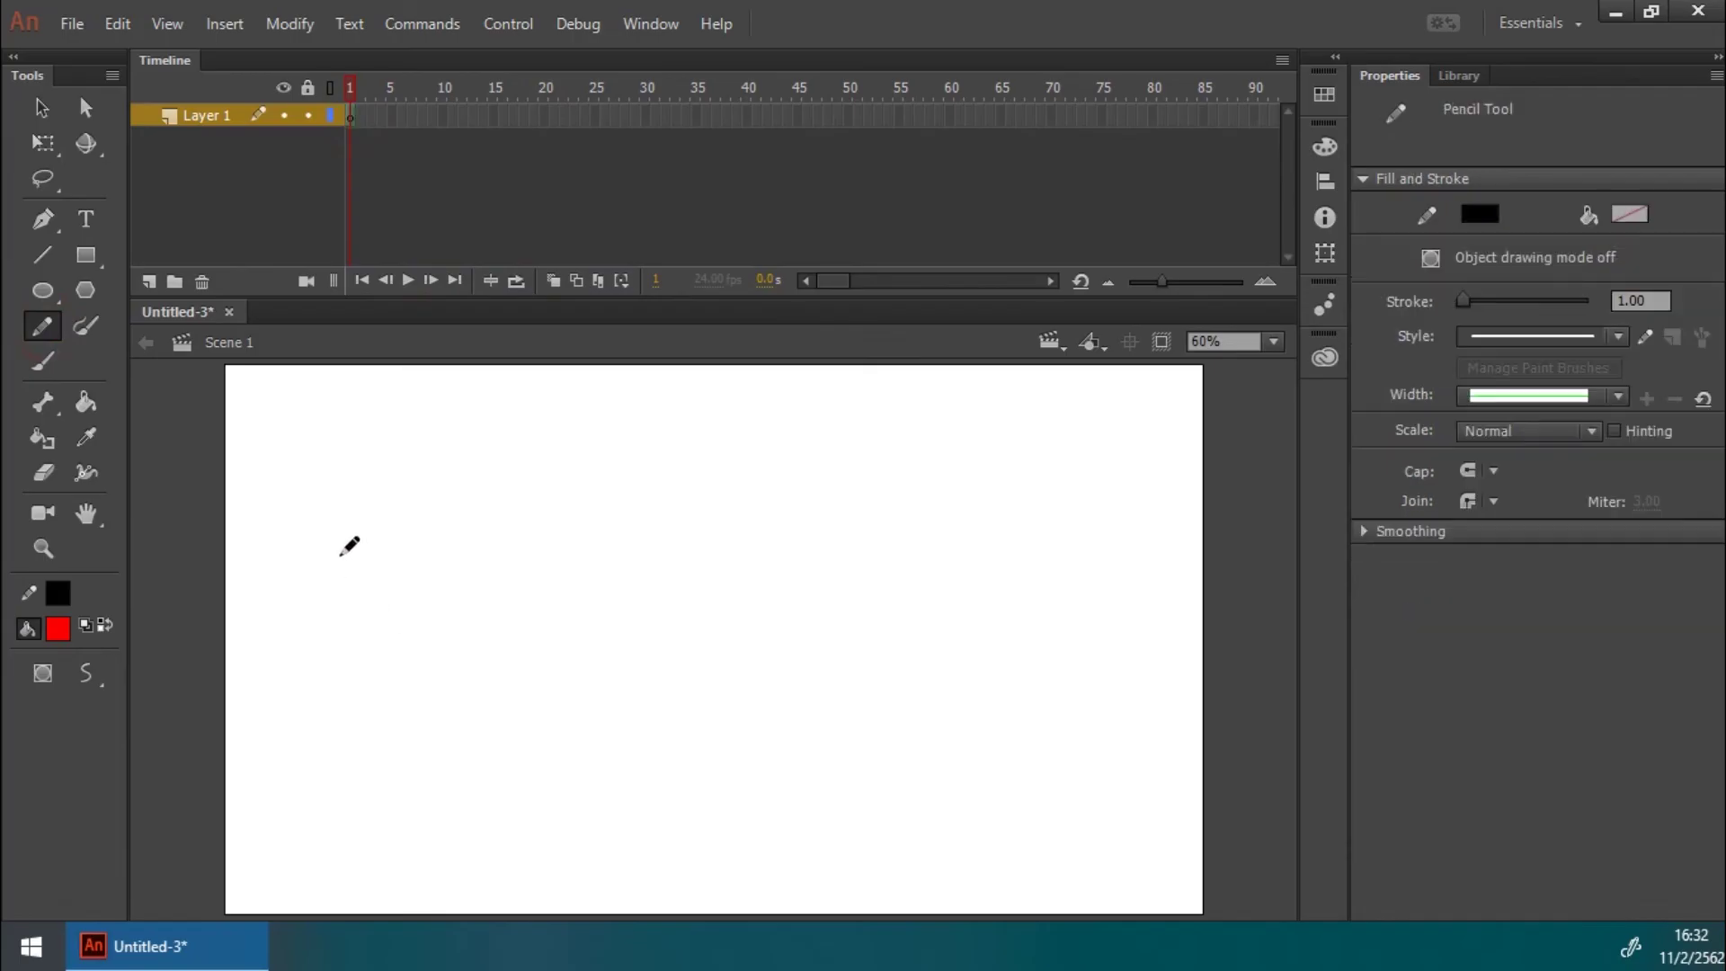
# Step: Draw a red stick figure with head, body, arms and legs on frame 1 using the Brush tool at size 8
pyautogui.moveTo(371, 519)
pyautogui.mouseDown()
pyautogui.moveTo(359, 442)
pyautogui.moveTo(436, 458)
pyautogui.moveTo(431, 517)
pyautogui.mouseUp()
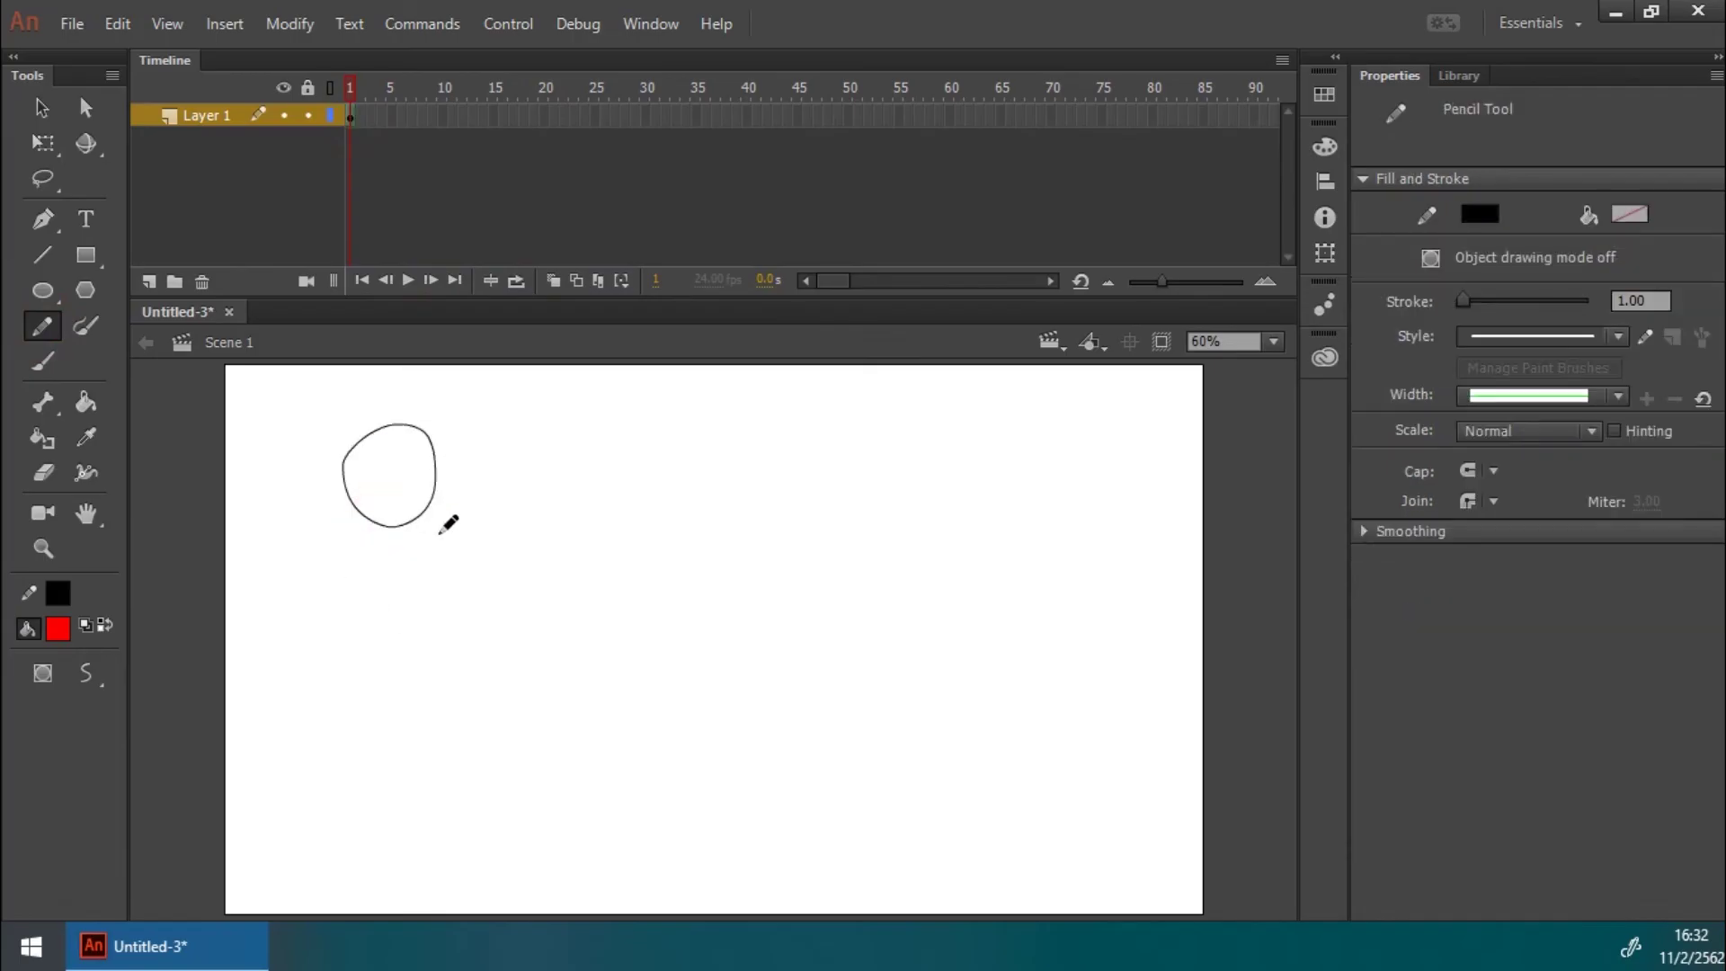
pyautogui.hotkey('ctrl', 'z')
pyautogui.click(42, 361)
pyautogui.moveTo(384, 505)
pyautogui.mouseDown()
pyautogui.moveTo(413, 421)
pyautogui.moveTo(430, 480)
pyautogui.moveTo(391, 506)
pyautogui.moveTo(401, 588)
pyautogui.moveTo(345, 659)
pyautogui.mouseUp()
pyautogui.moveTo(402, 586); pyautogui.dragTo(443, 614)
pyautogui.moveTo(398, 507)
pyautogui.mouseDown()
pyautogui.moveTo(339, 551)
pyautogui.moveTo(434, 521)
pyautogui.moveTo(454, 539)
pyautogui.mouseUp()
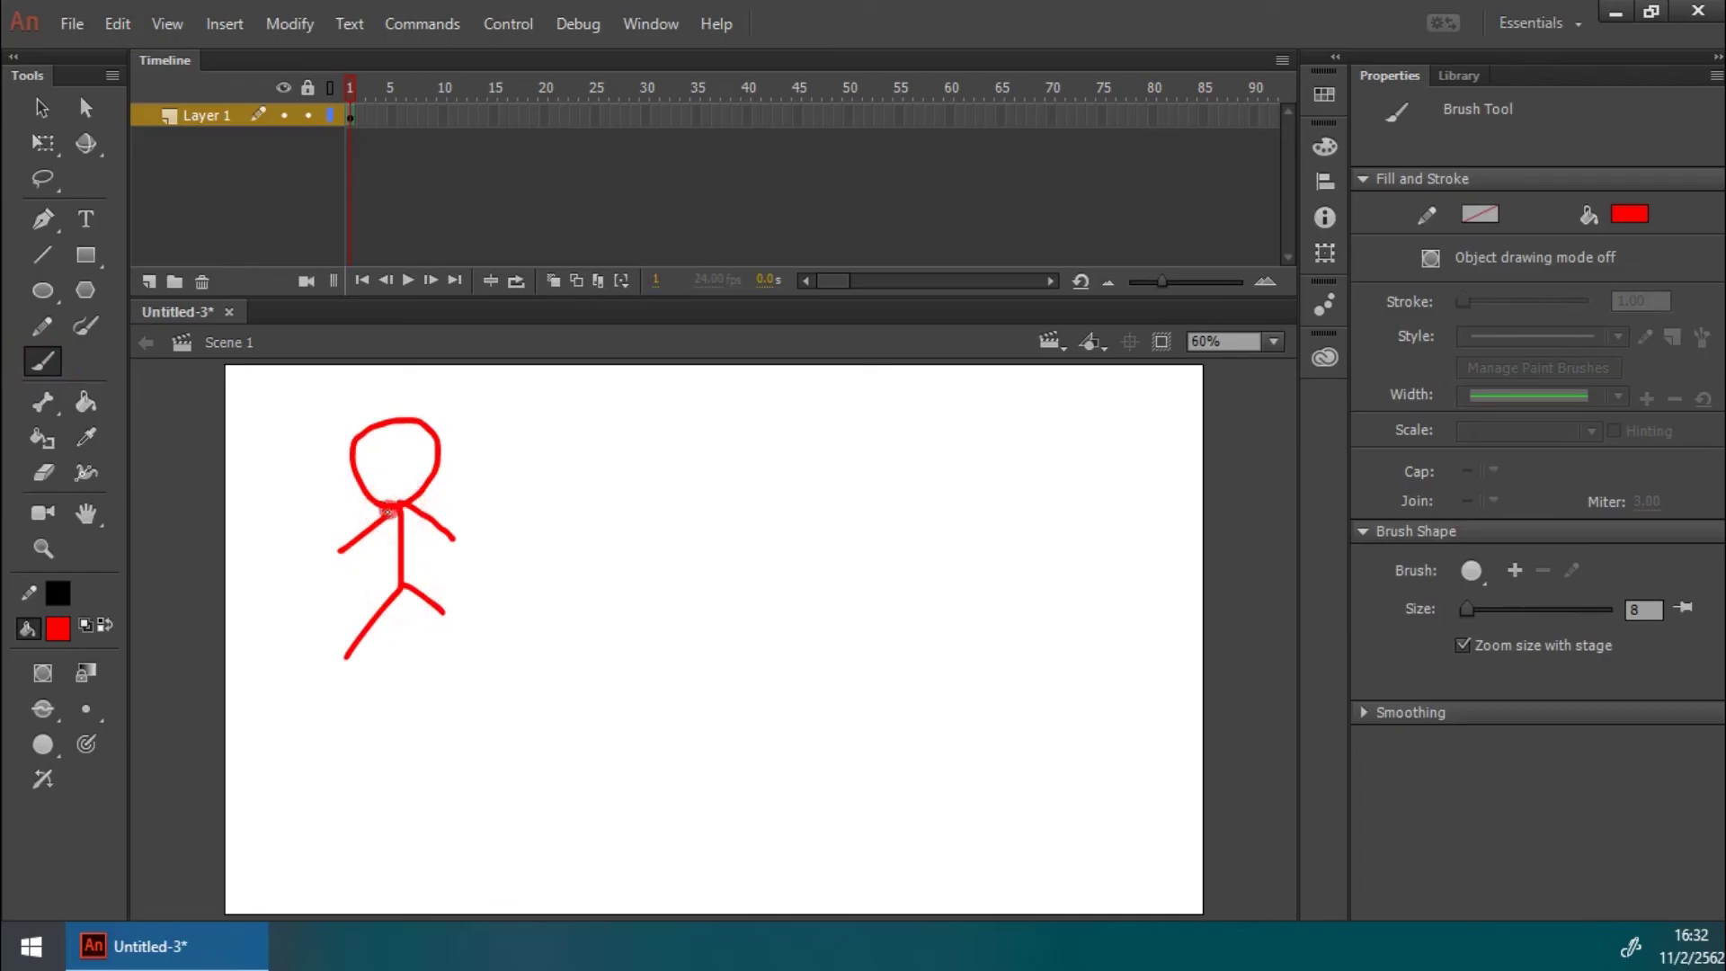
# Step: At frame 20, replace the stick figure with a red brush drawing of a car with two wheels and a divided window
pyautogui.click(541, 115)
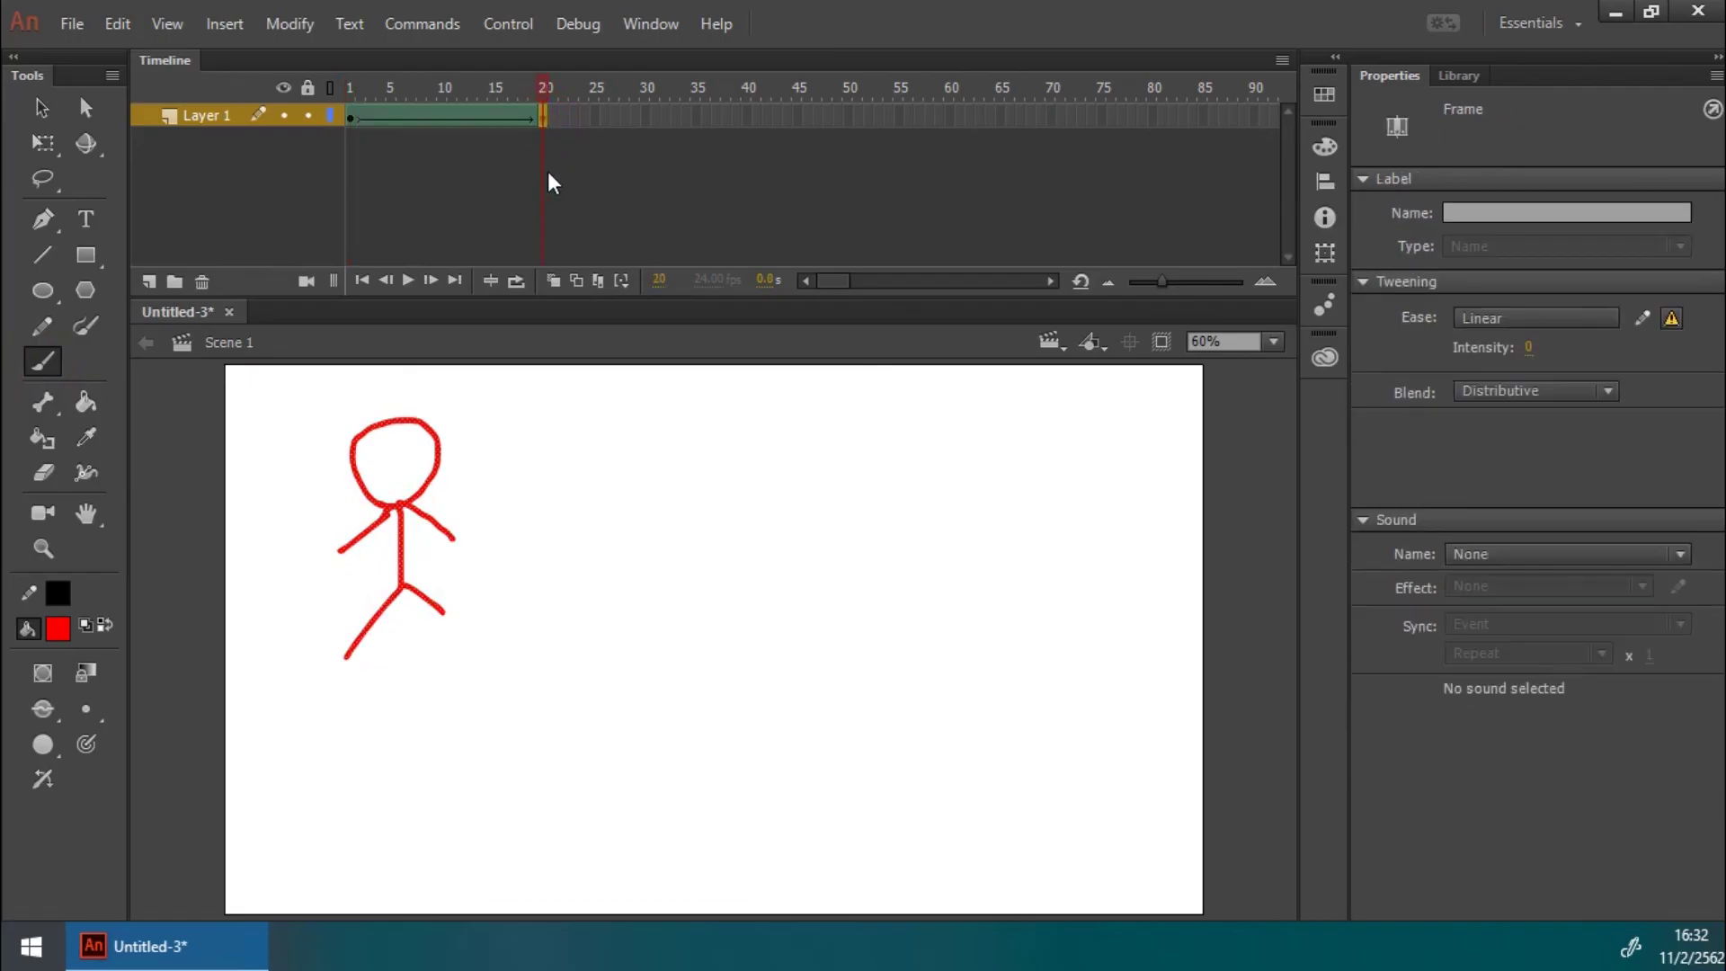
pyautogui.press('Delete')
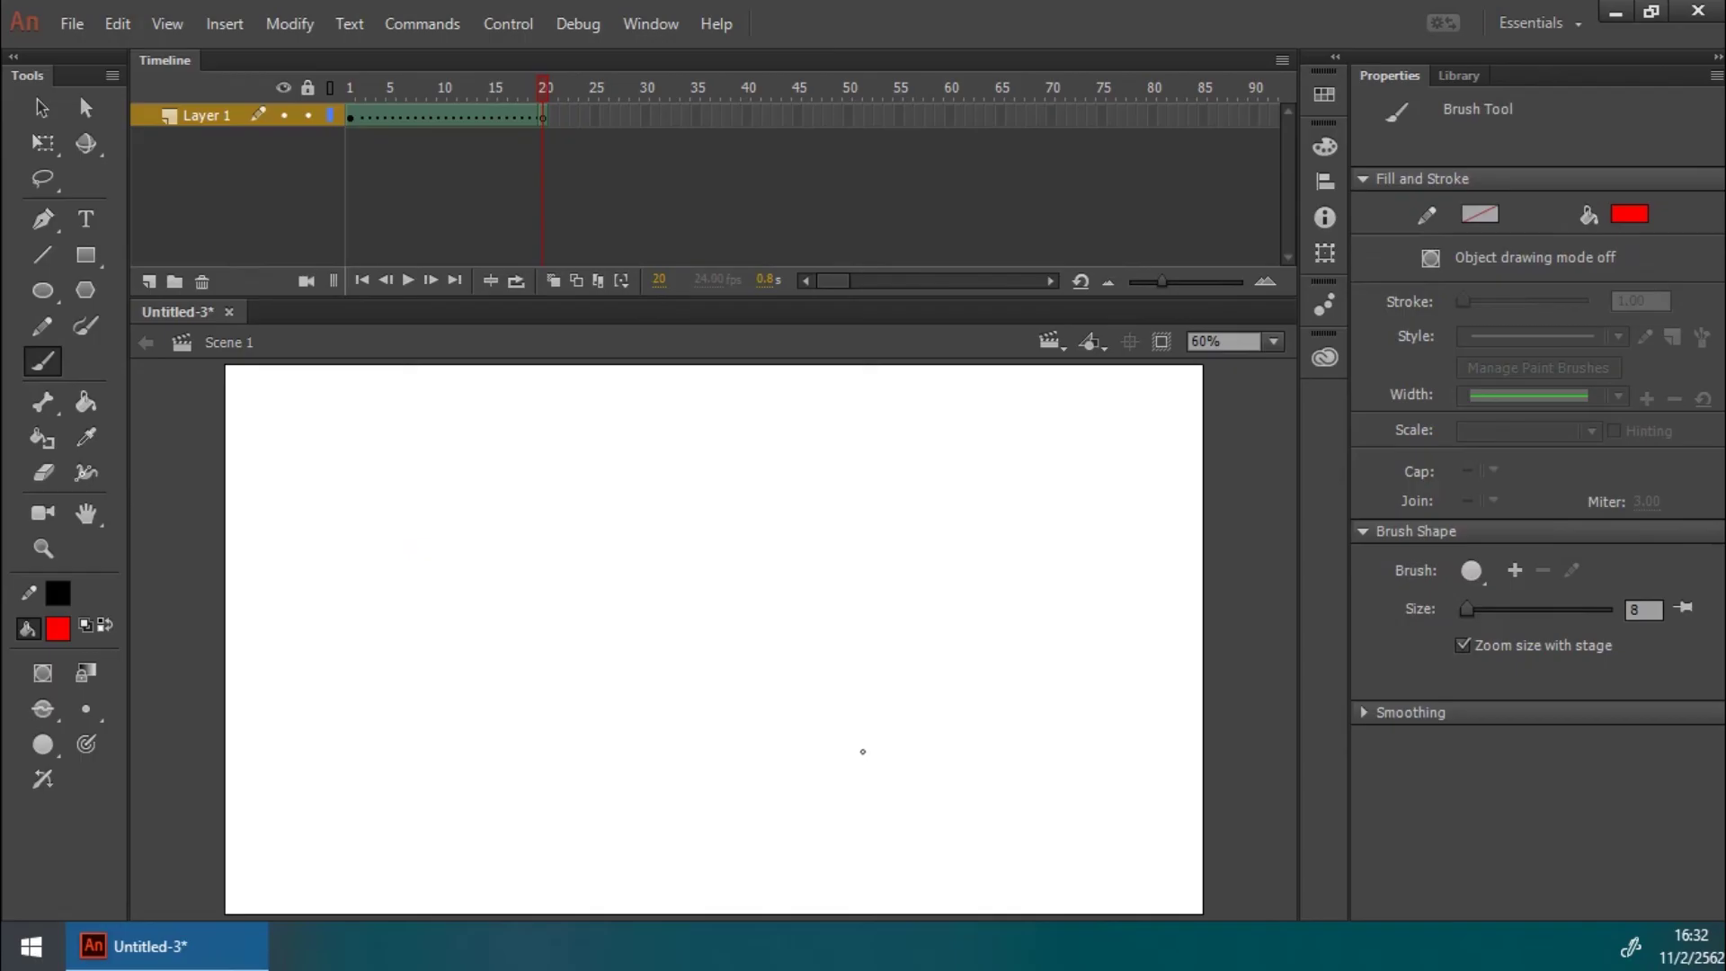
pyautogui.moveTo(793, 741)
pyautogui.mouseDown()
pyautogui.moveTo(836, 681)
pyautogui.moveTo(869, 690)
pyautogui.moveTo(900, 600)
pyautogui.moveTo(961, 582)
pyautogui.moveTo(1074, 650)
pyautogui.moveTo(1097, 689)
pyautogui.moveTo(1156, 698)
pyautogui.moveTo(1097, 759)
pyautogui.moveTo(803, 759)
pyautogui.moveTo(790, 738)
pyautogui.moveTo(849, 787)
pyautogui.moveTo(896, 766)
pyautogui.mouseUp()
pyautogui.moveTo(1025, 762)
pyautogui.mouseDown()
pyautogui.moveTo(1032, 778)
pyautogui.moveTo(1084, 772)
pyautogui.mouseUp()
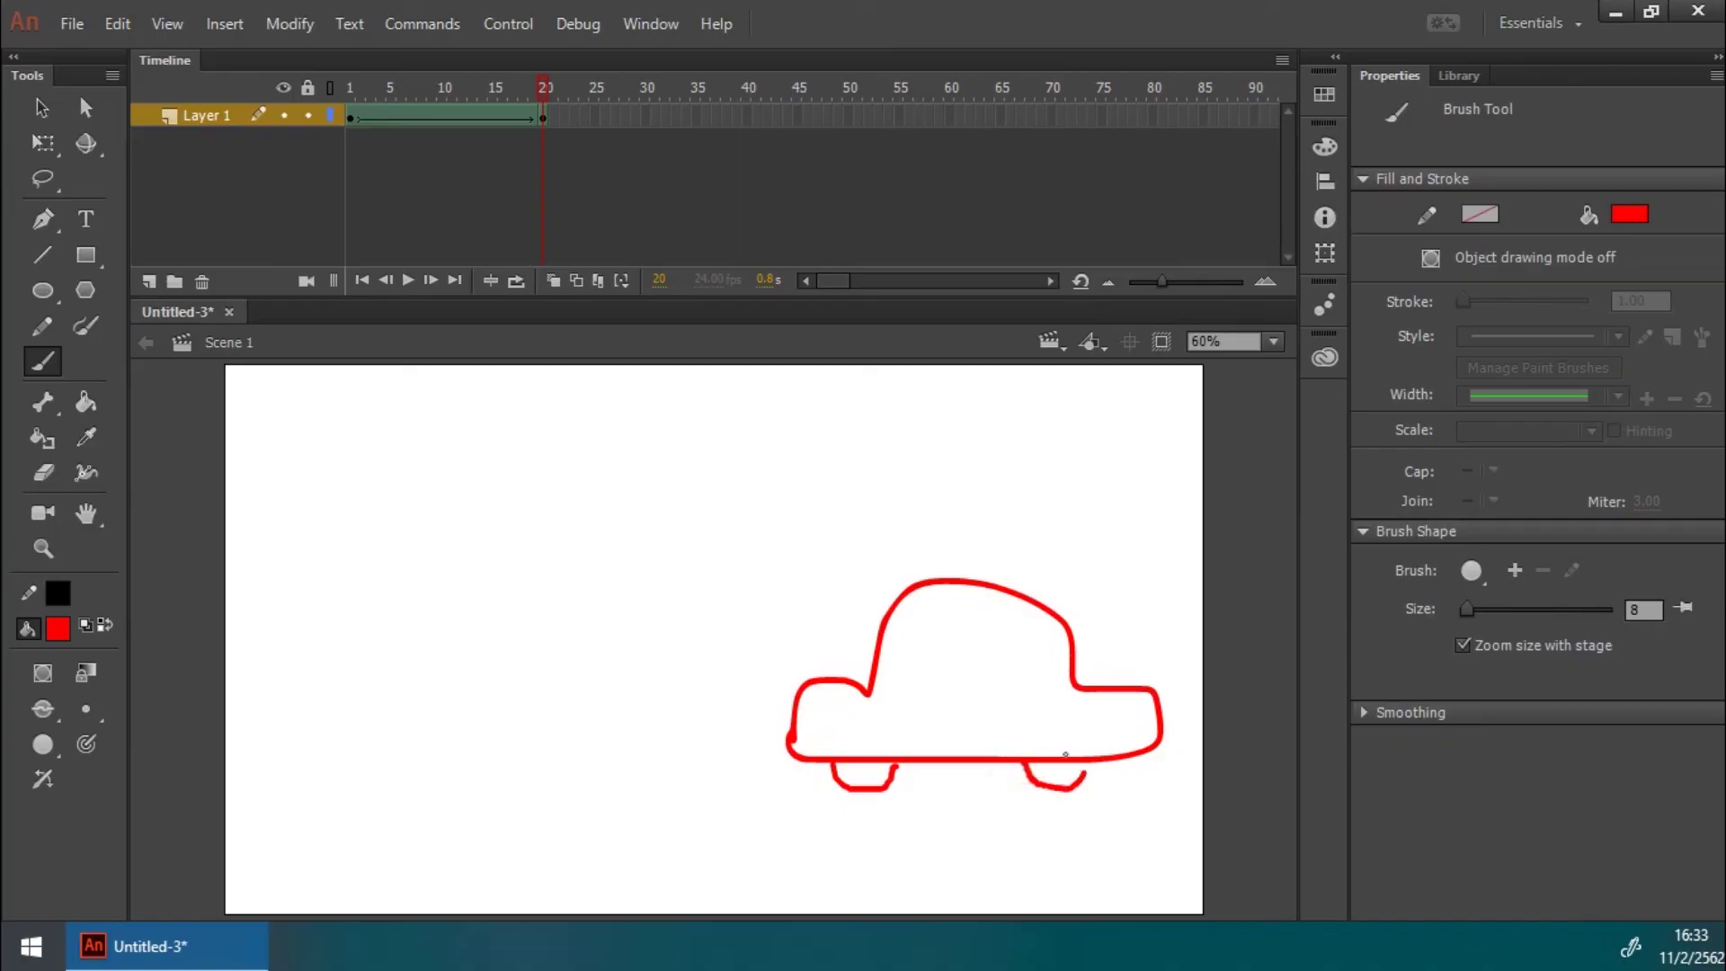
pyautogui.moveTo(927, 608)
pyautogui.mouseDown()
pyautogui.moveTo(954, 687)
pyautogui.moveTo(1022, 615)
pyautogui.moveTo(930, 611)
pyautogui.moveTo(951, 670)
pyautogui.mouseUp()
pyautogui.moveTo(978, 614); pyautogui.dragTo(982, 679)
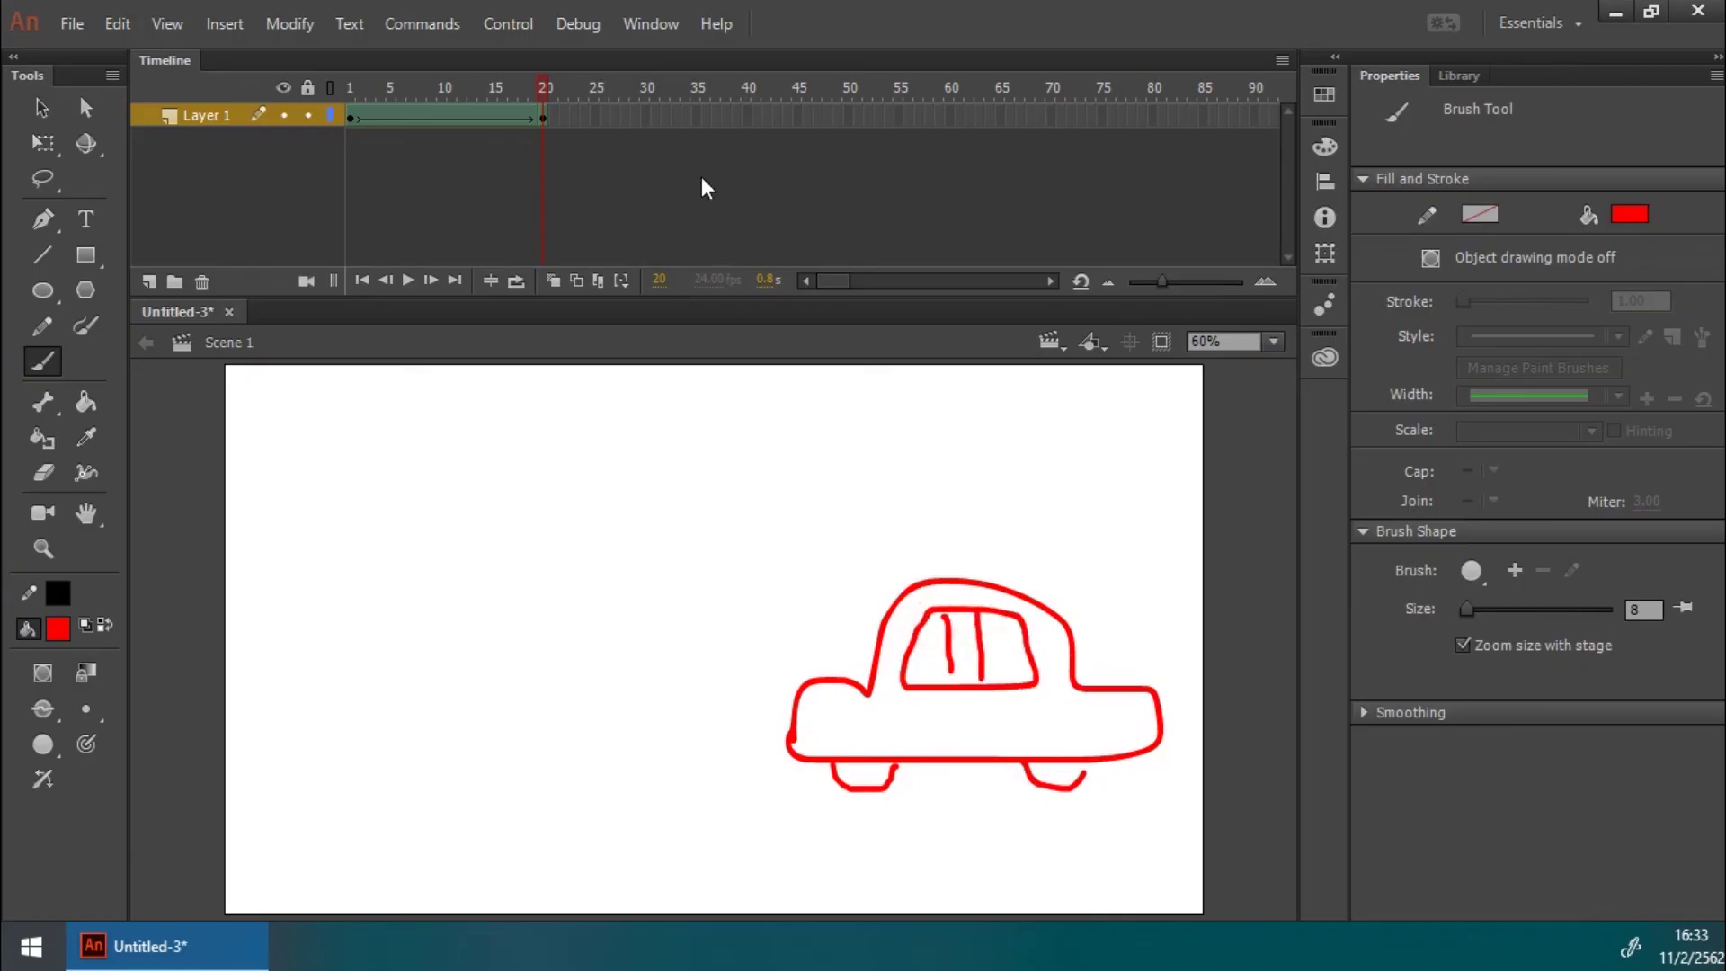
# Step: Go back to the stick figure at frame 1 and remove frames 2 to 20 of the figure-to-car tween
pyautogui.moveTo(545, 89); pyautogui.dragTo(341, 106)
pyautogui.click(354, 115)
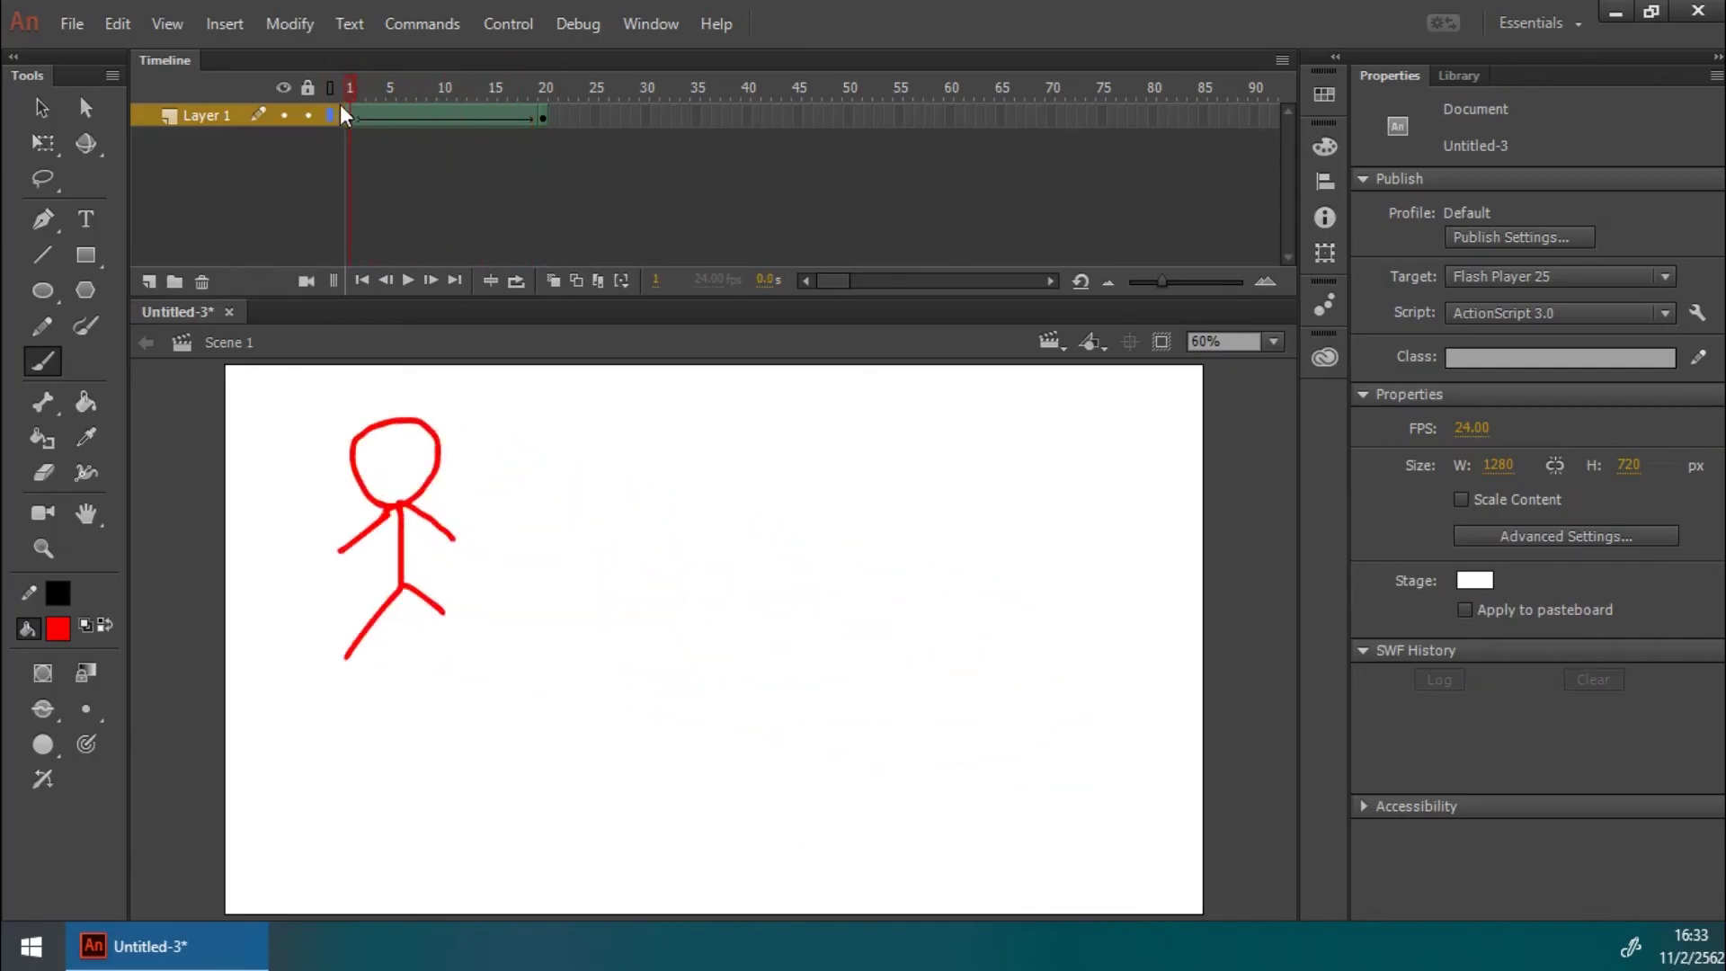
pyautogui.moveTo(543, 116); pyautogui.dragTo(358, 117)
pyautogui.rightClick(416, 119)
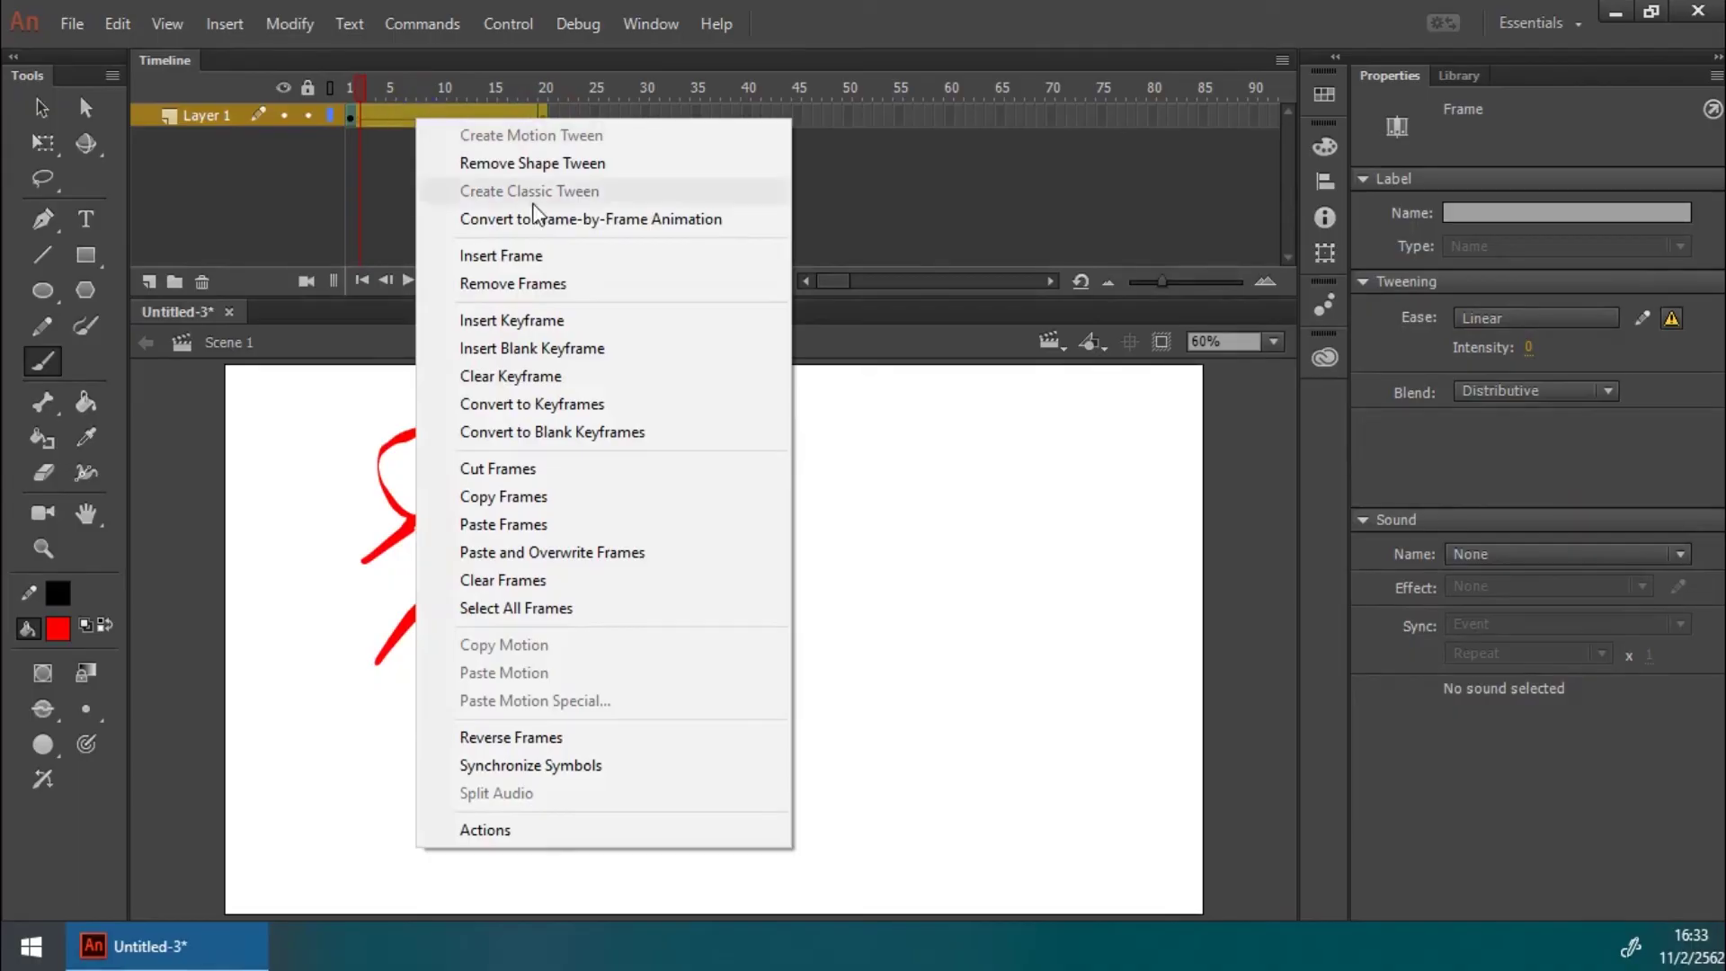
pyautogui.click(501, 282)
# Step: Delete the stick figure from frame 1 and open the commands for that frame
pyautogui.click(351, 117)
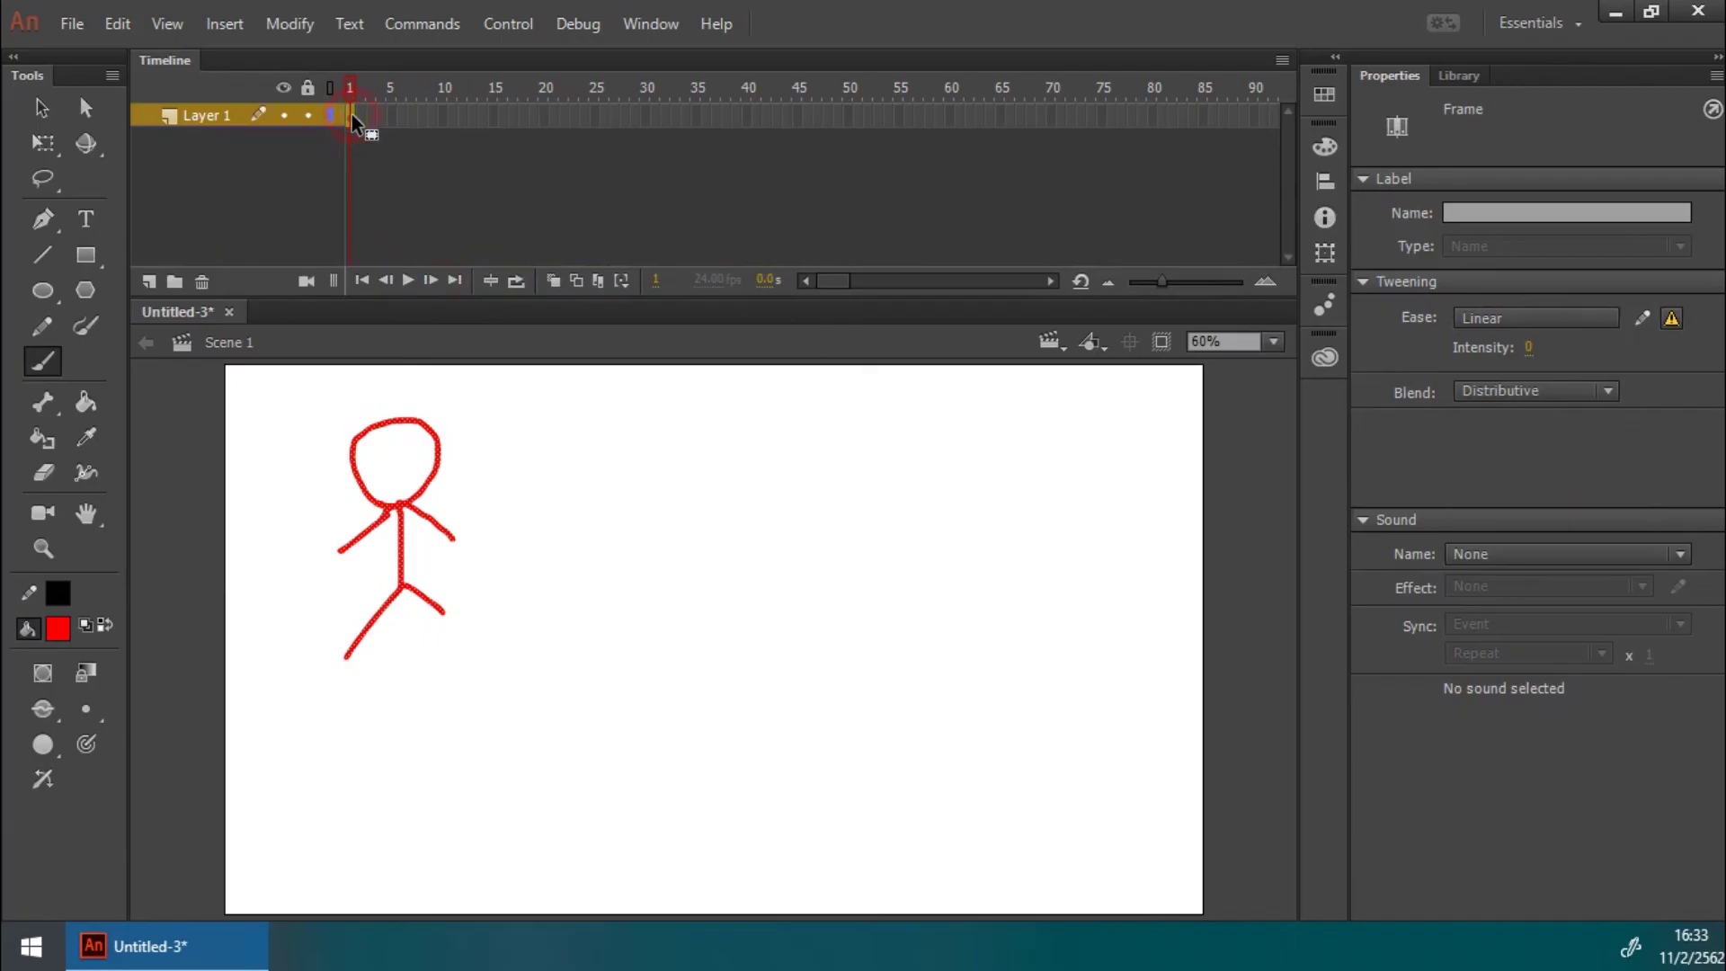
pyautogui.press('Delete')
pyautogui.rightClick(351, 117)
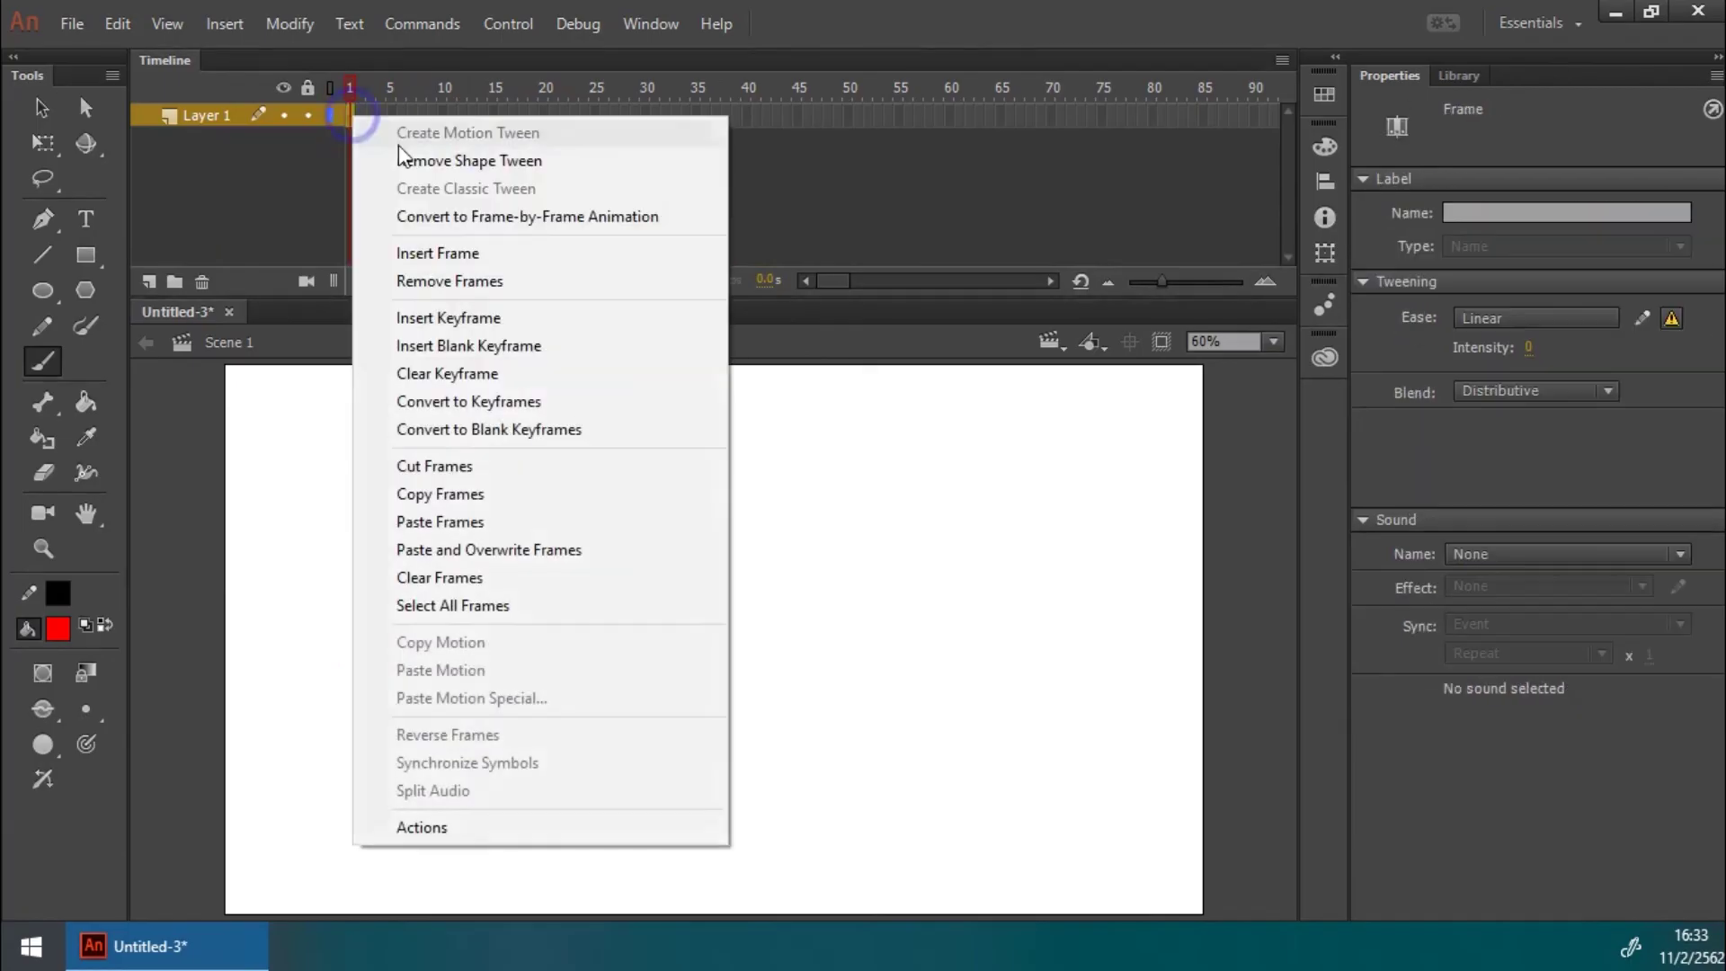